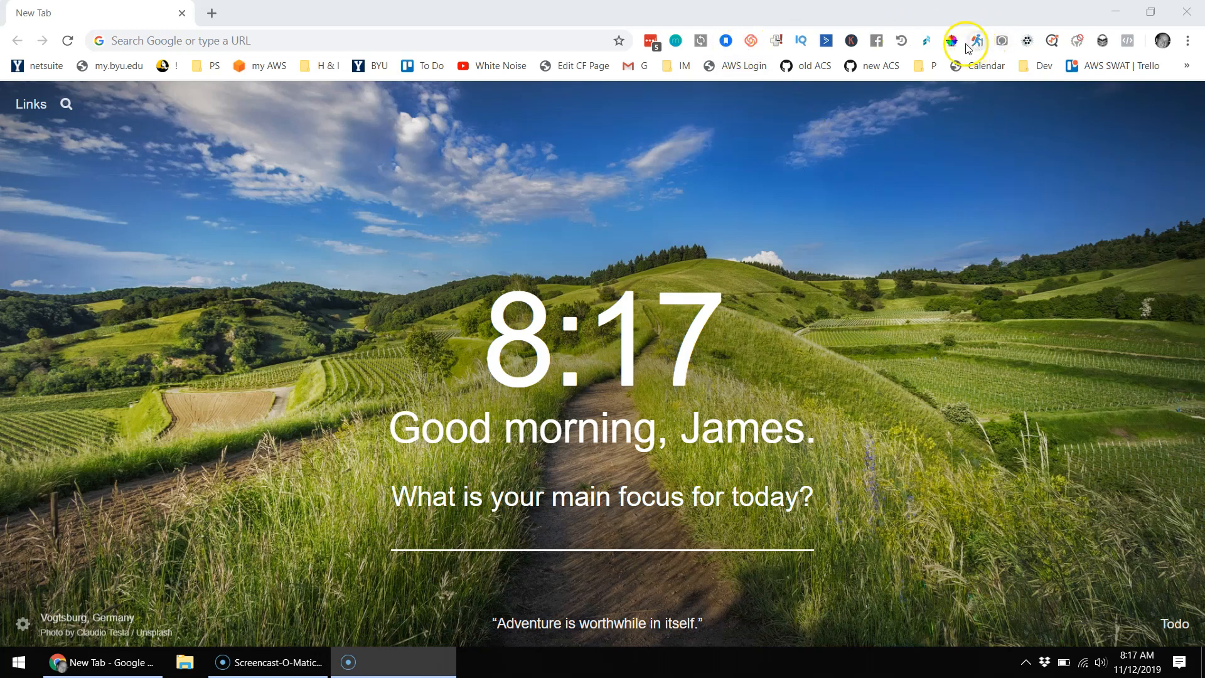
Step: Review the Affiliate Grabber settings, keep the 60-minute interval, and bring up Email Slurper 3000 options
click(927, 43)
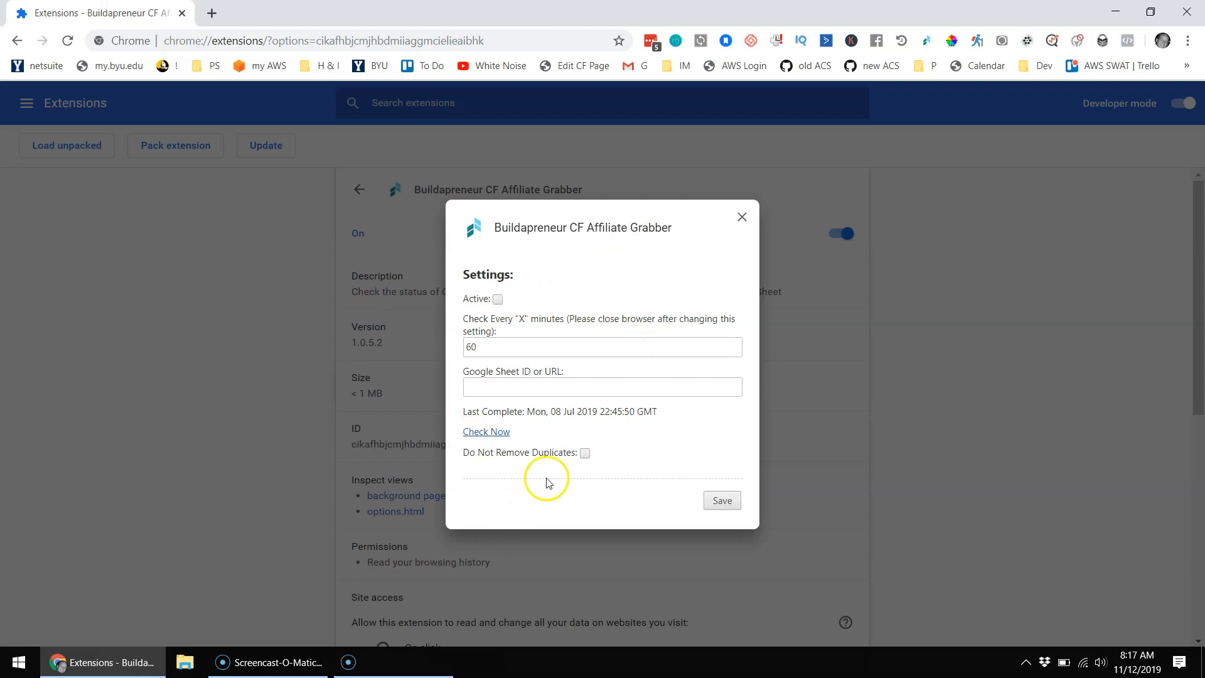
drag(459, 347, 509, 354)
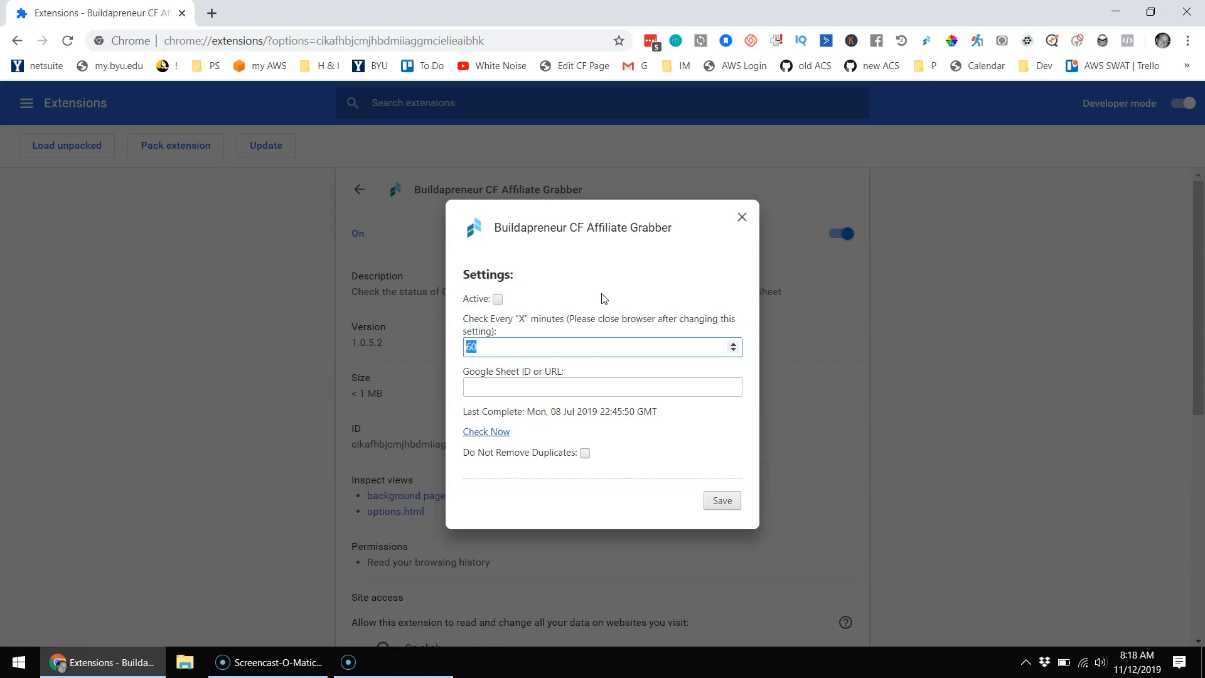
click(606, 278)
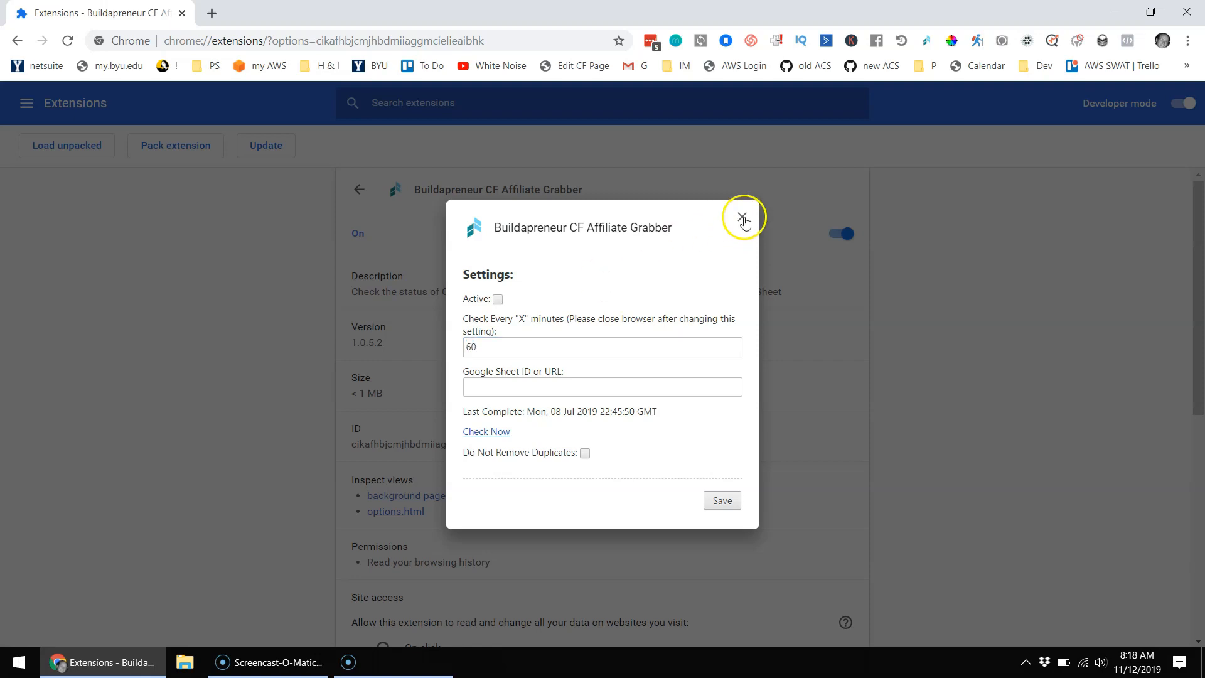
click(743, 218)
click(1027, 40)
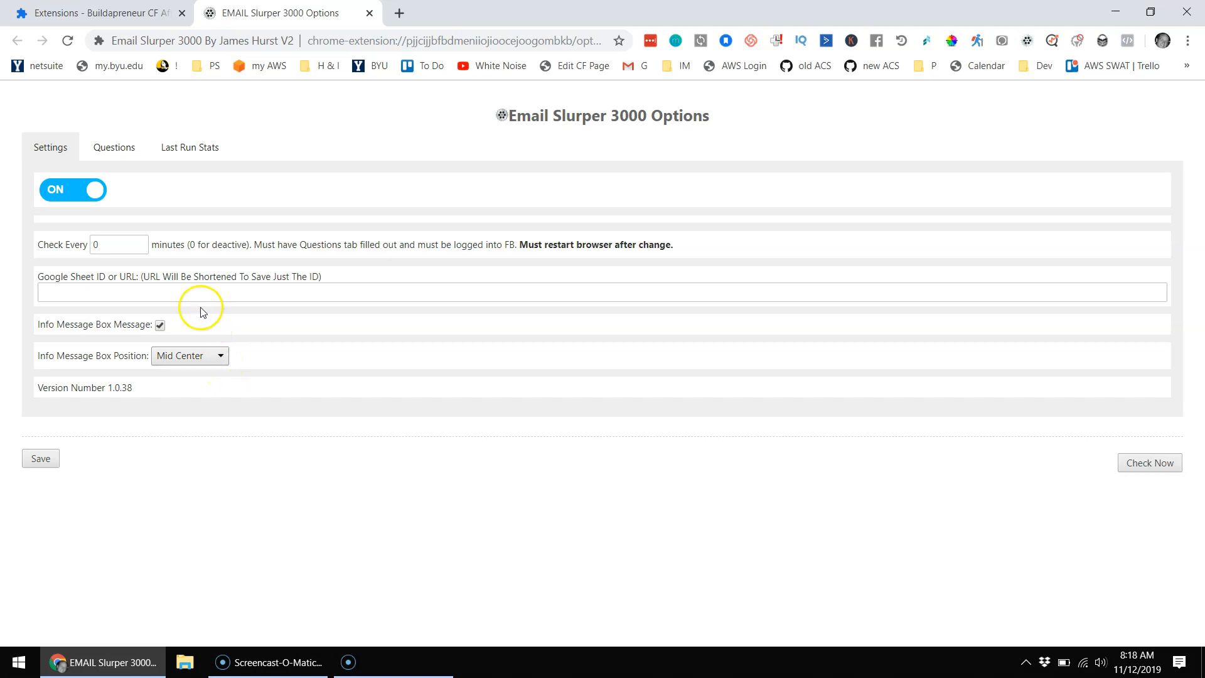
Step: Change Email Slurper 3000's Check Every value from 0 to 5 minutes and run Check Now
drag(125, 246, 82, 250)
text(5)
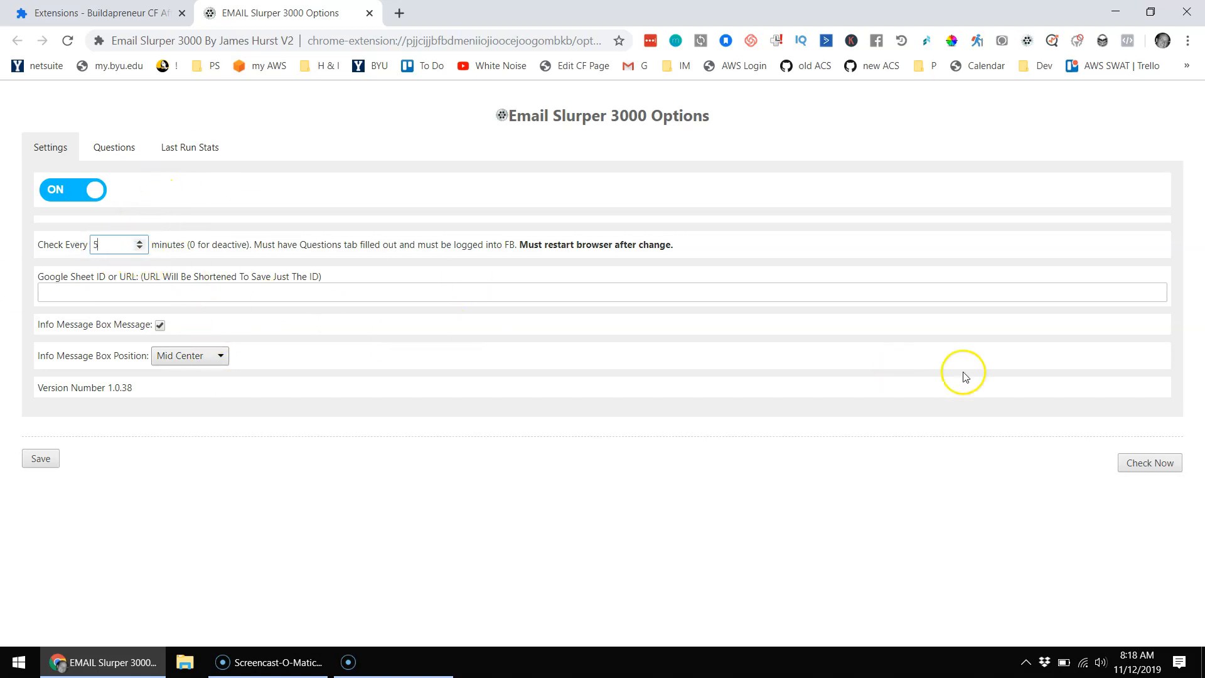
click(1152, 465)
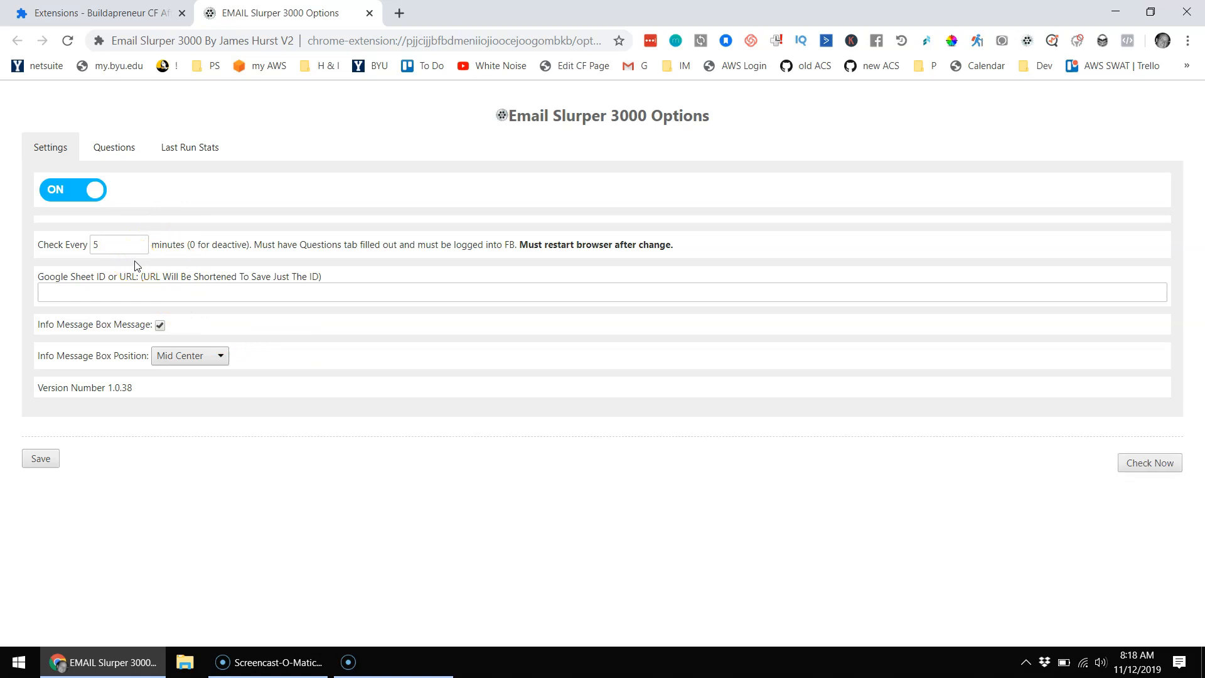
click(243, 491)
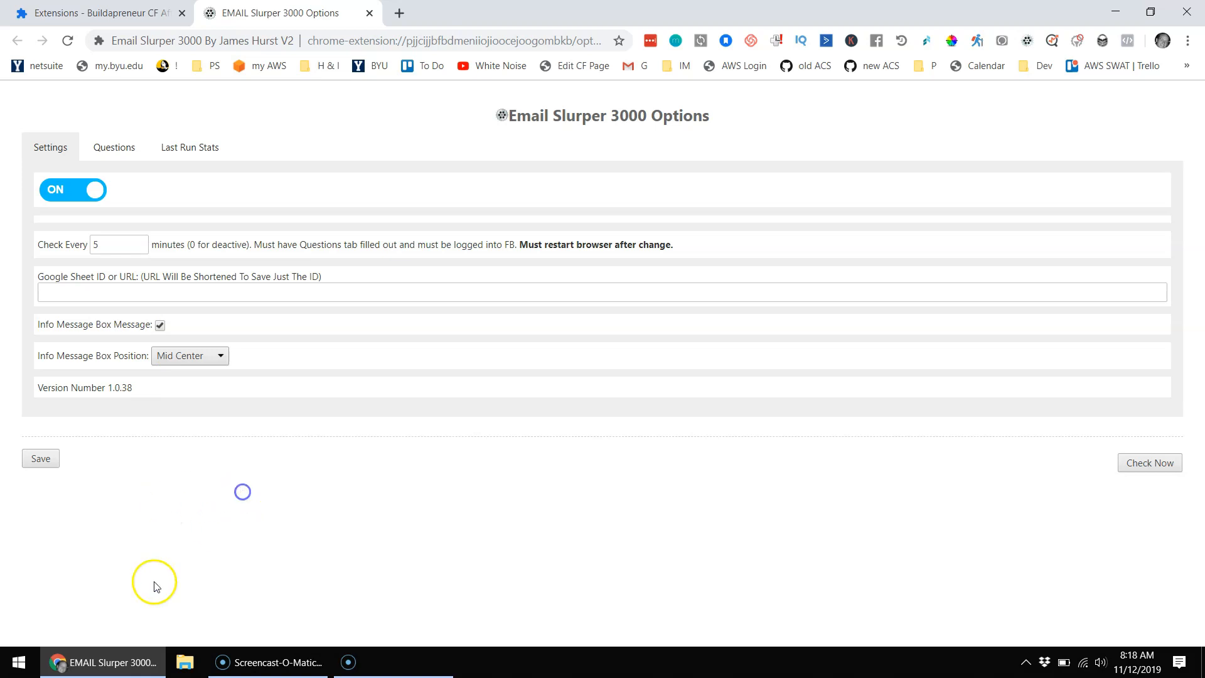
click(11, 672)
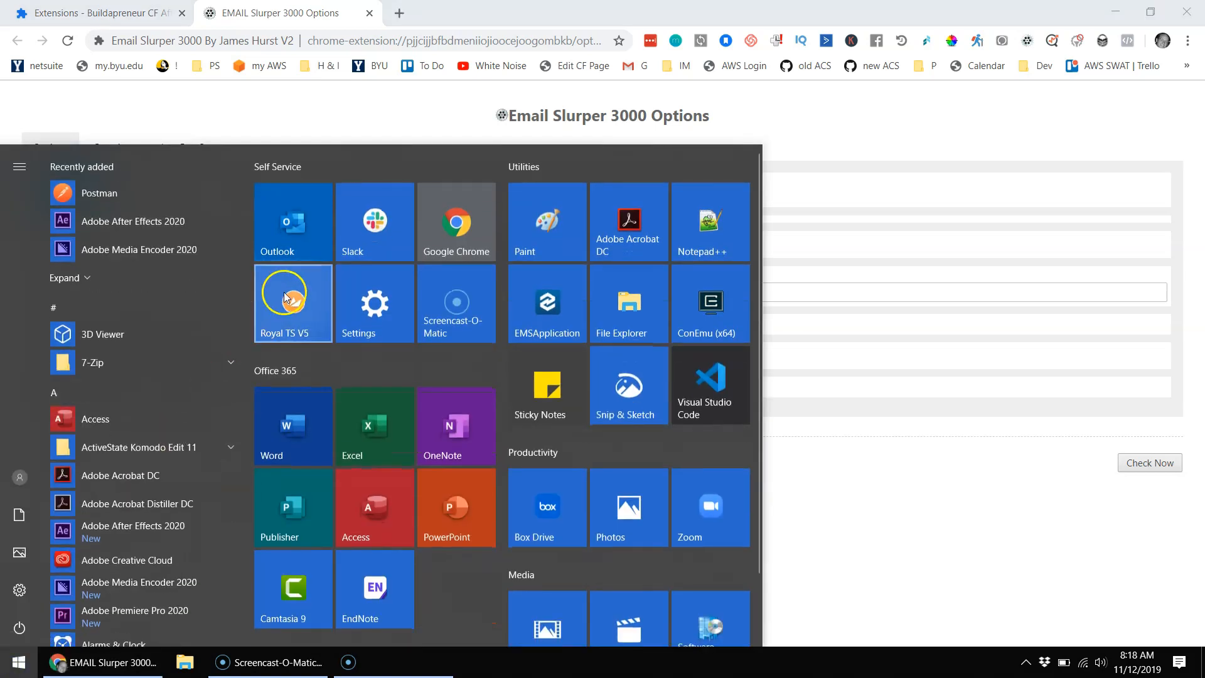
Step: Launch Royal TS V5, dismiss the update notice, and connect to CF Affiliate Box / ES 3000
click(294, 316)
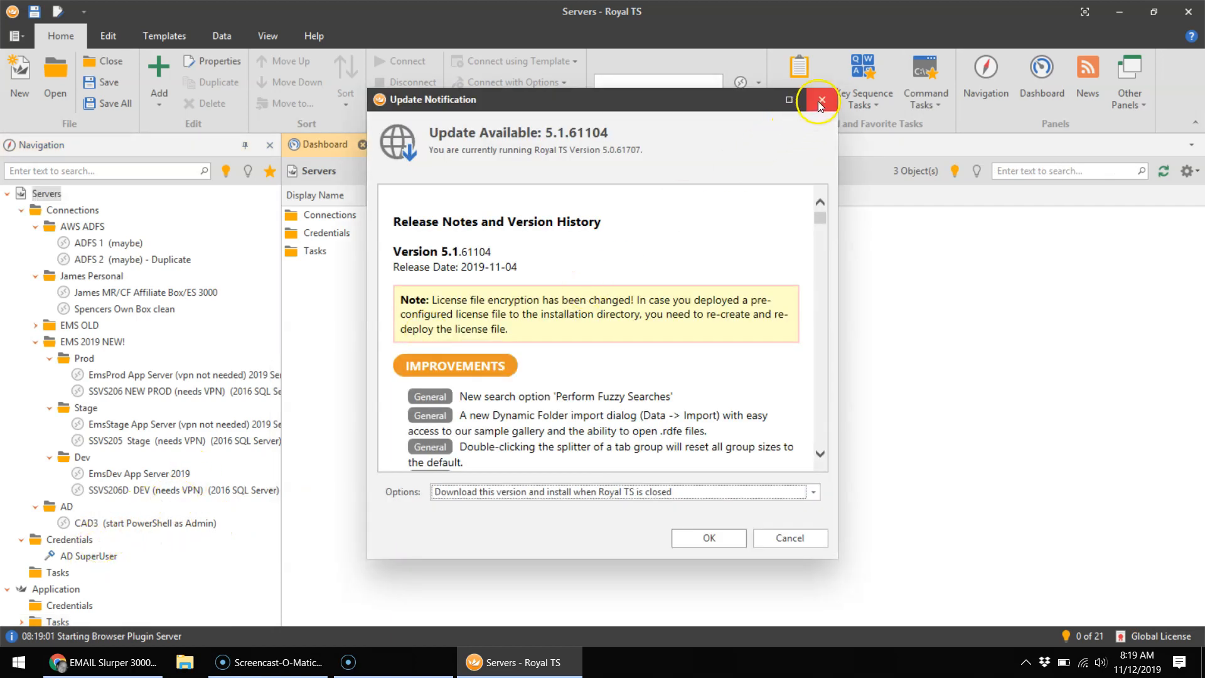
click(820, 99)
click(134, 293)
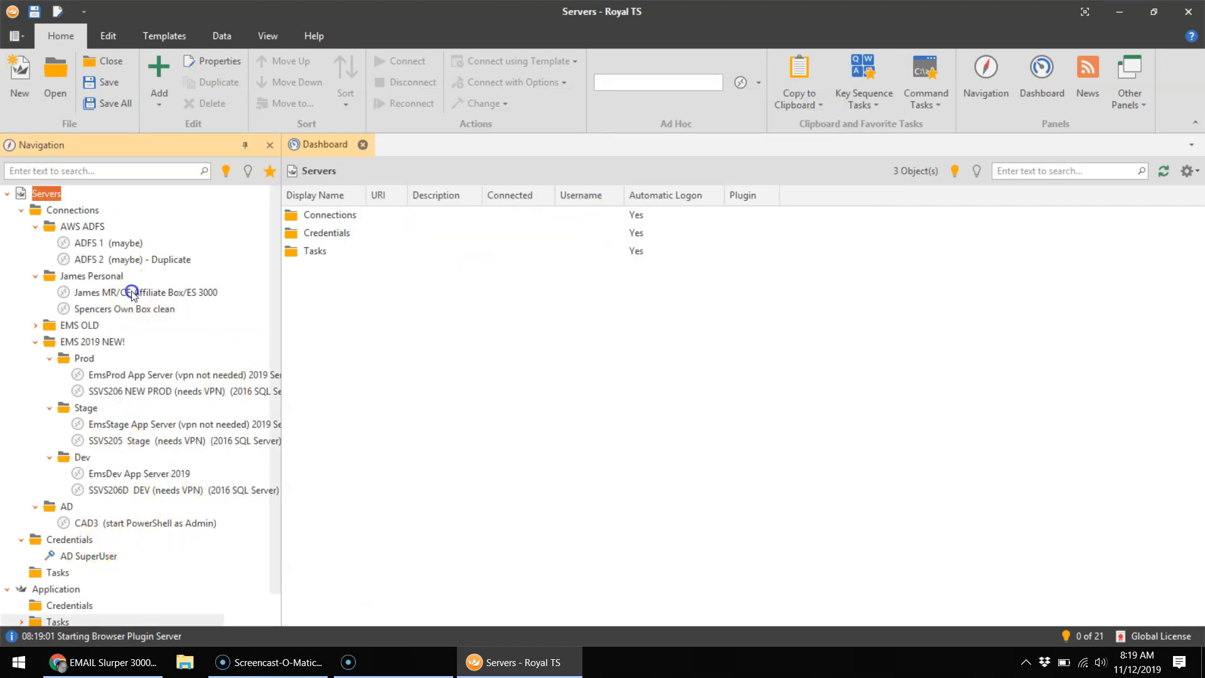
double_click(136, 290)
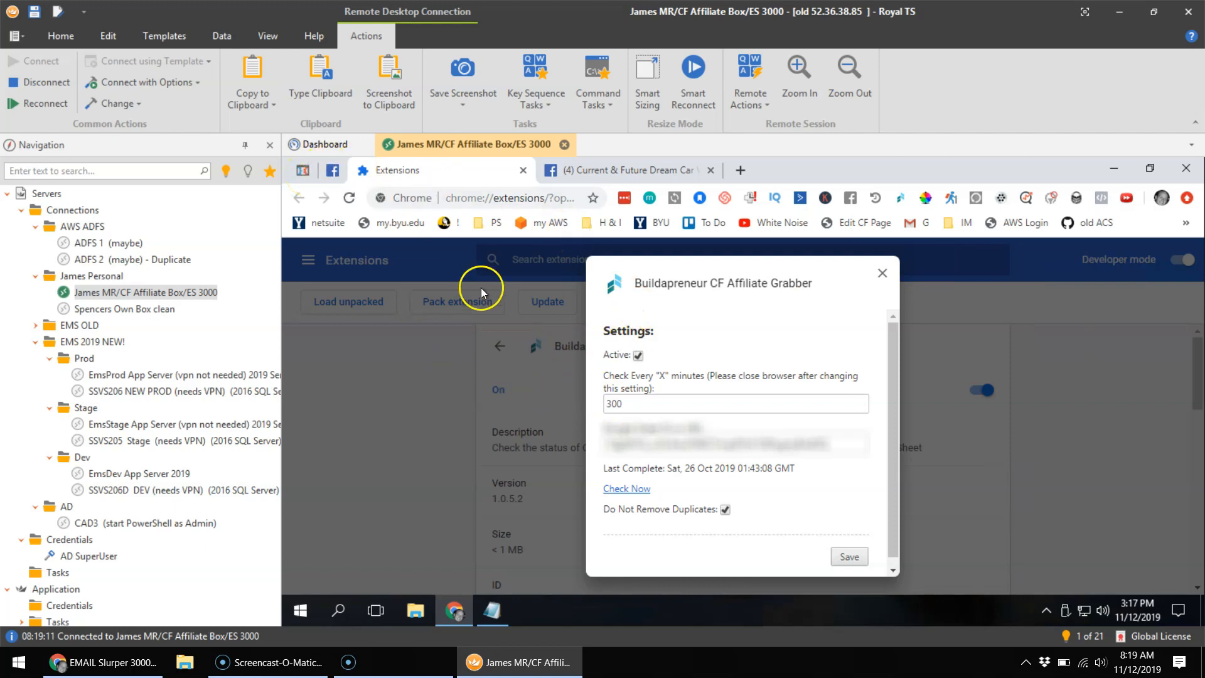
Step: Close the Facebook tab in the remote server's Chrome
click(710, 170)
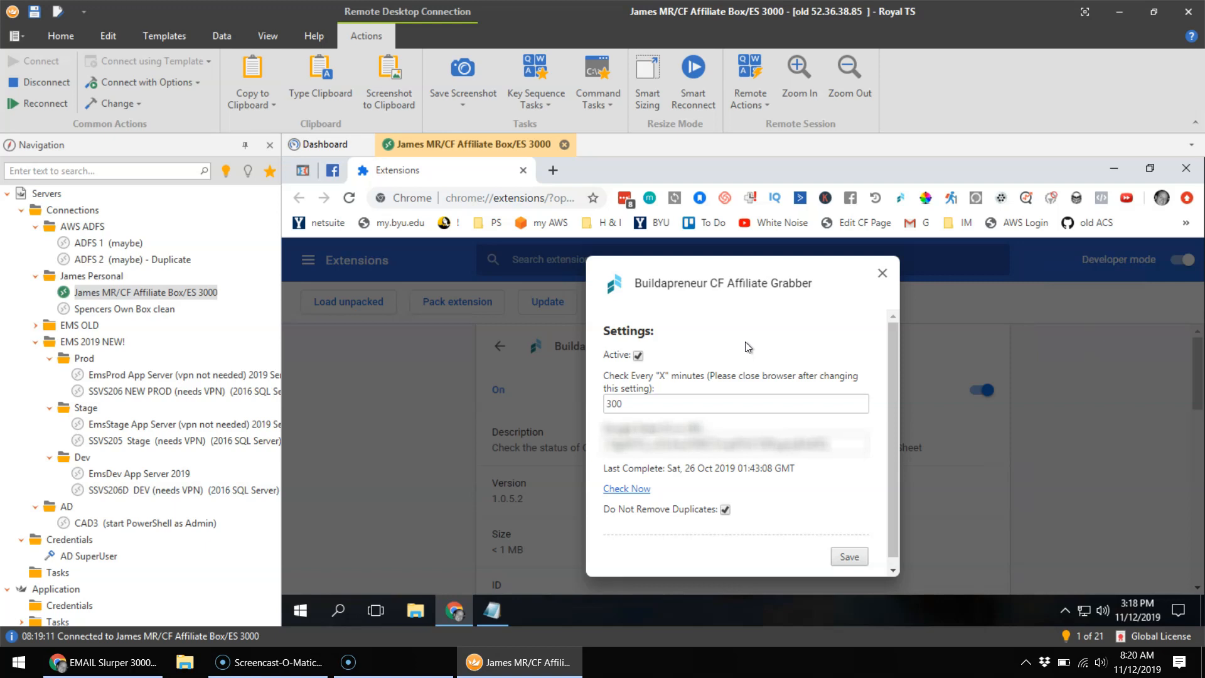
Step: In a new incognito window, search 'aws console' and open the AWS Management Console sign-up
click(94, 660)
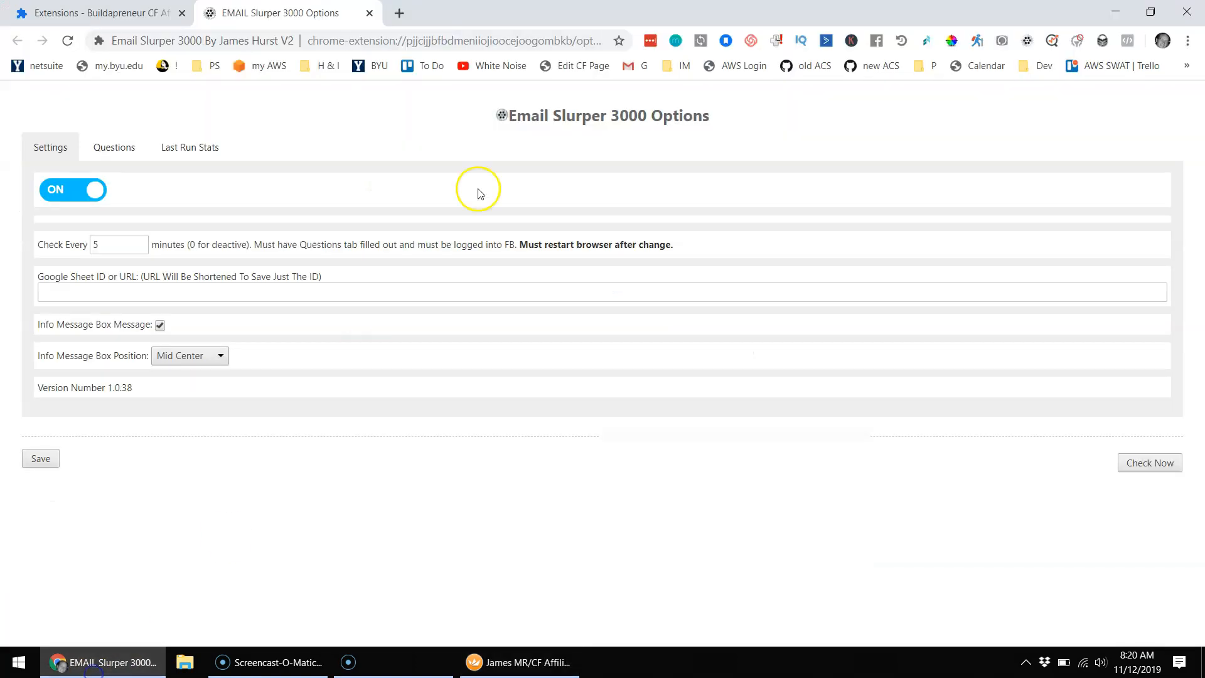
click(654, 492)
key(ctrl+shift+n)
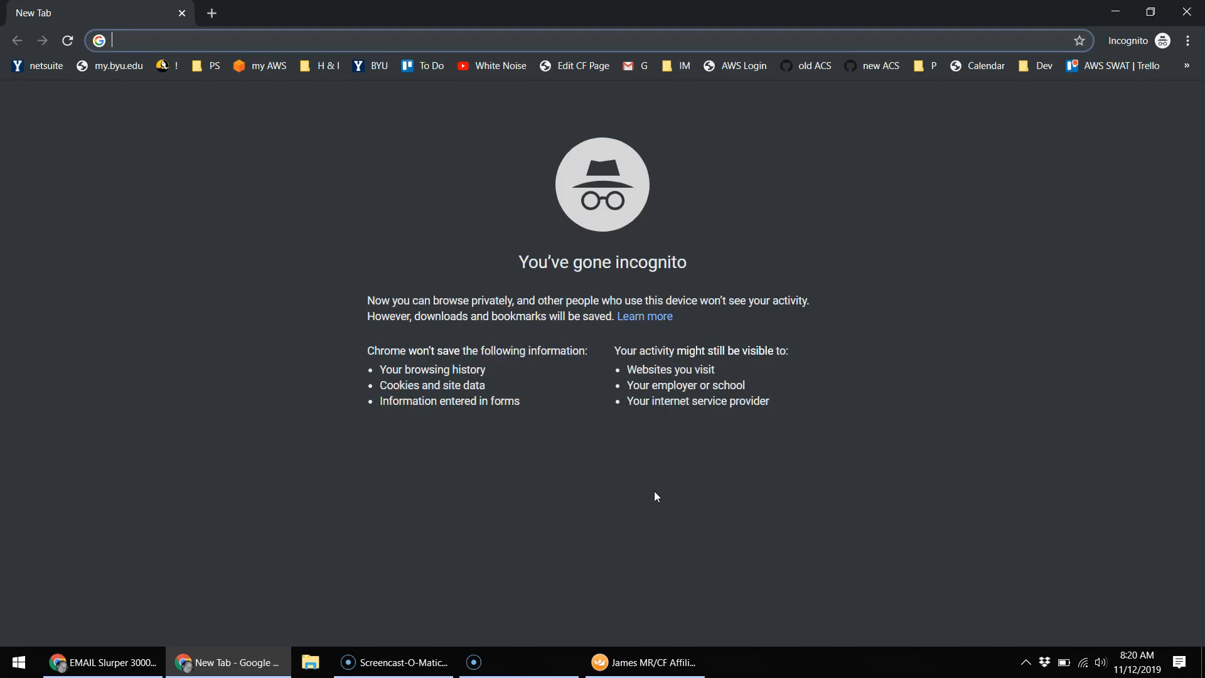
text(aws )
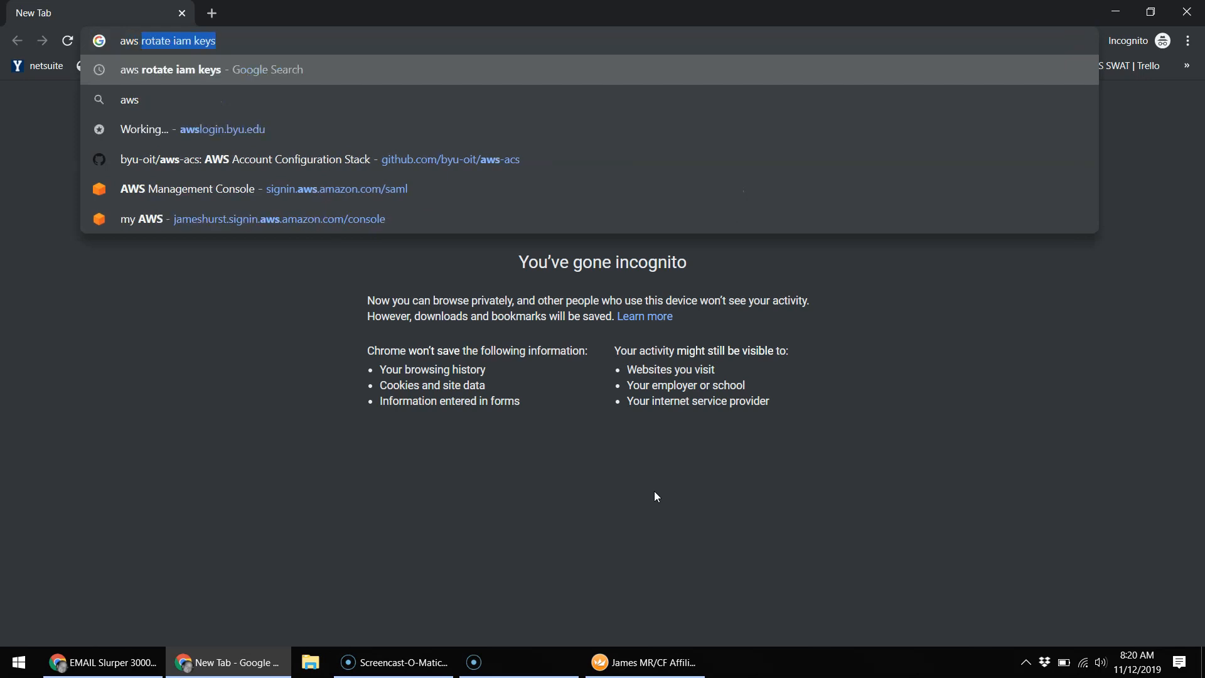
text(console)
key(Return)
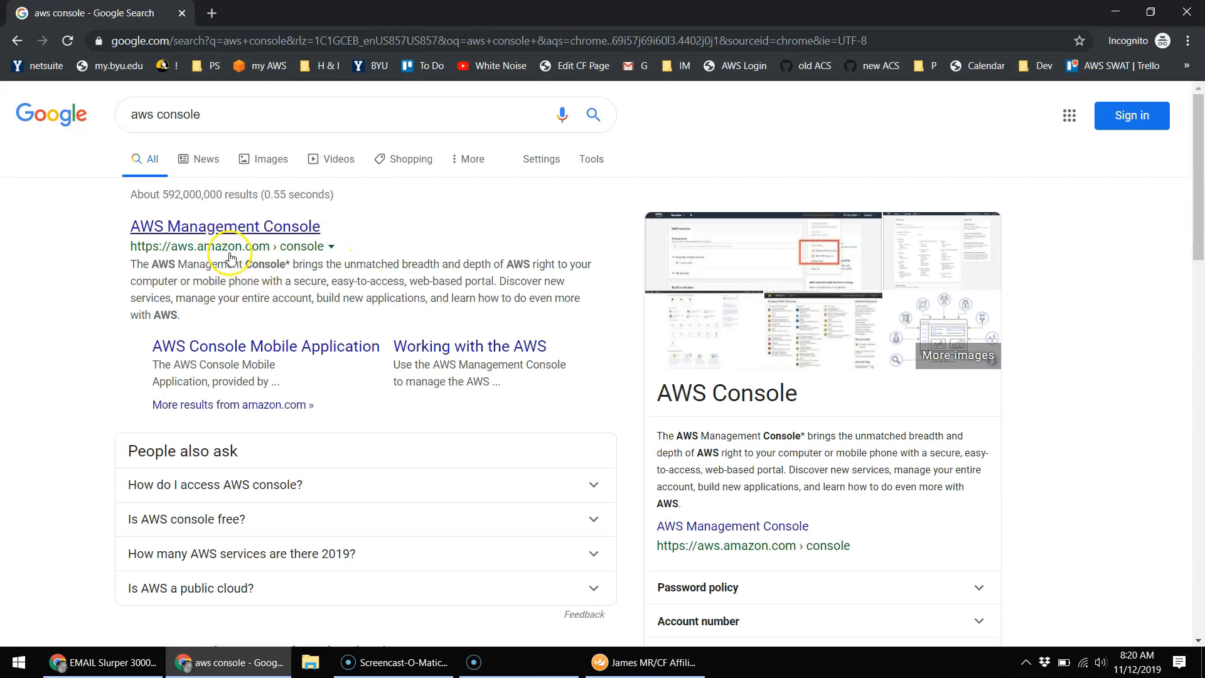
click(211, 226)
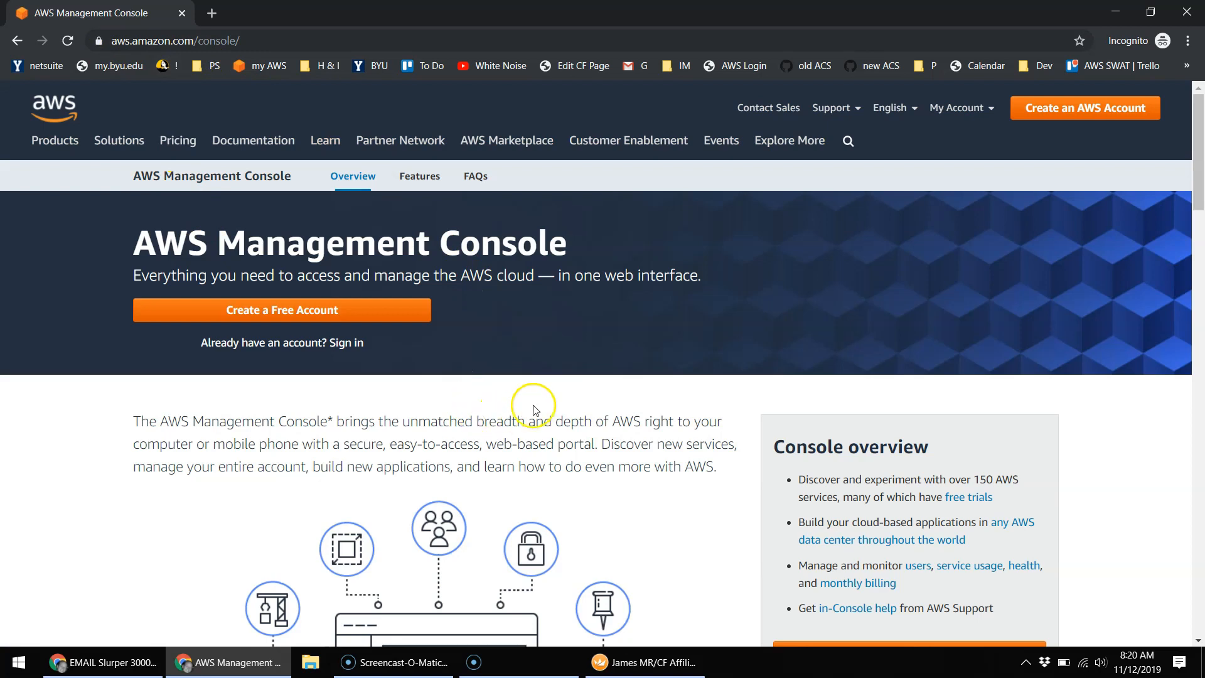
click(263, 311)
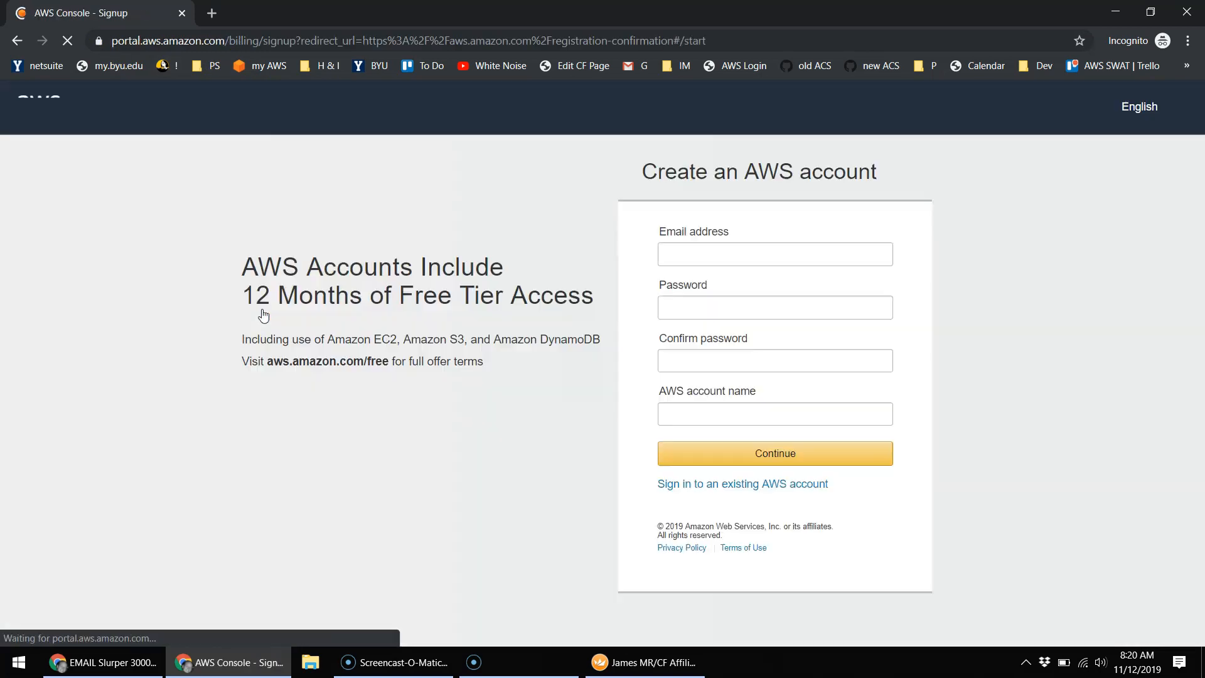
Step: Enter the e-mail address and the account password in both password fields
click(854, 265)
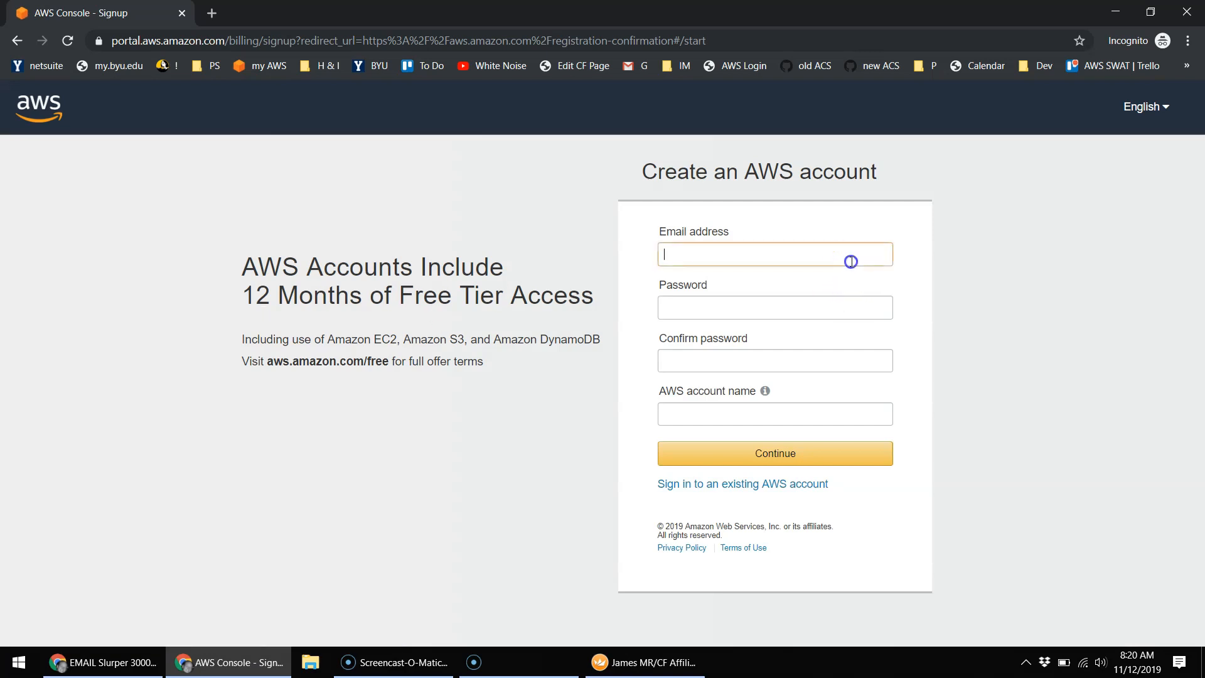
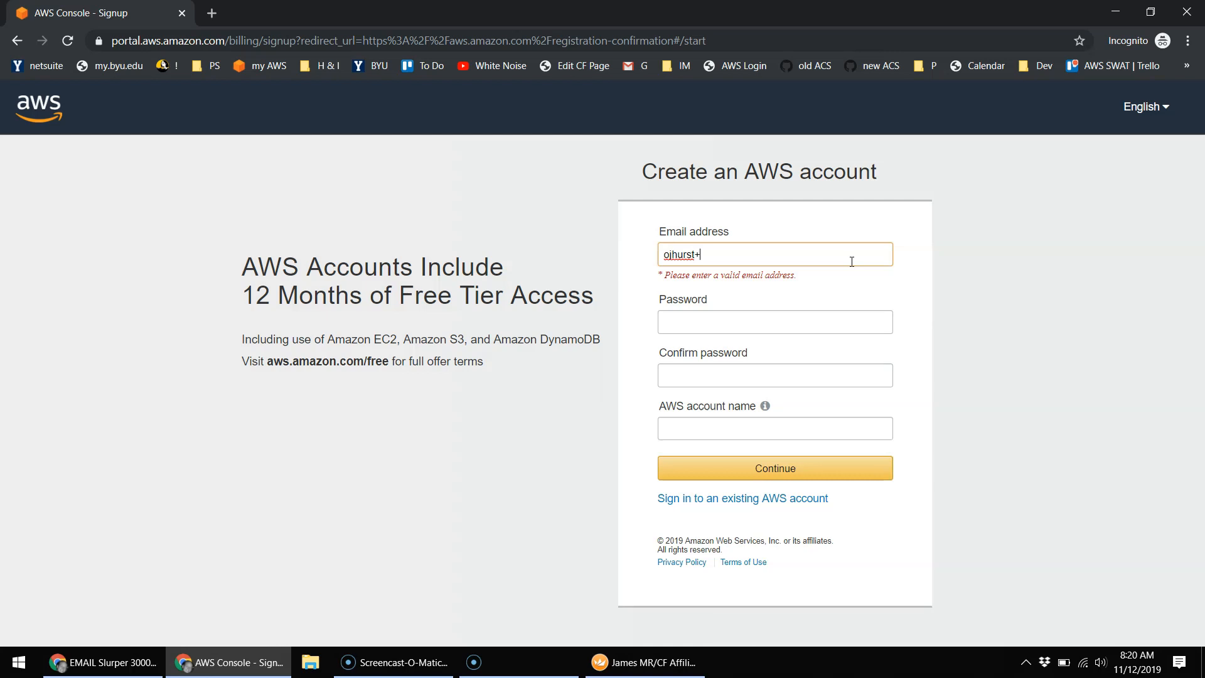
key(Tab)
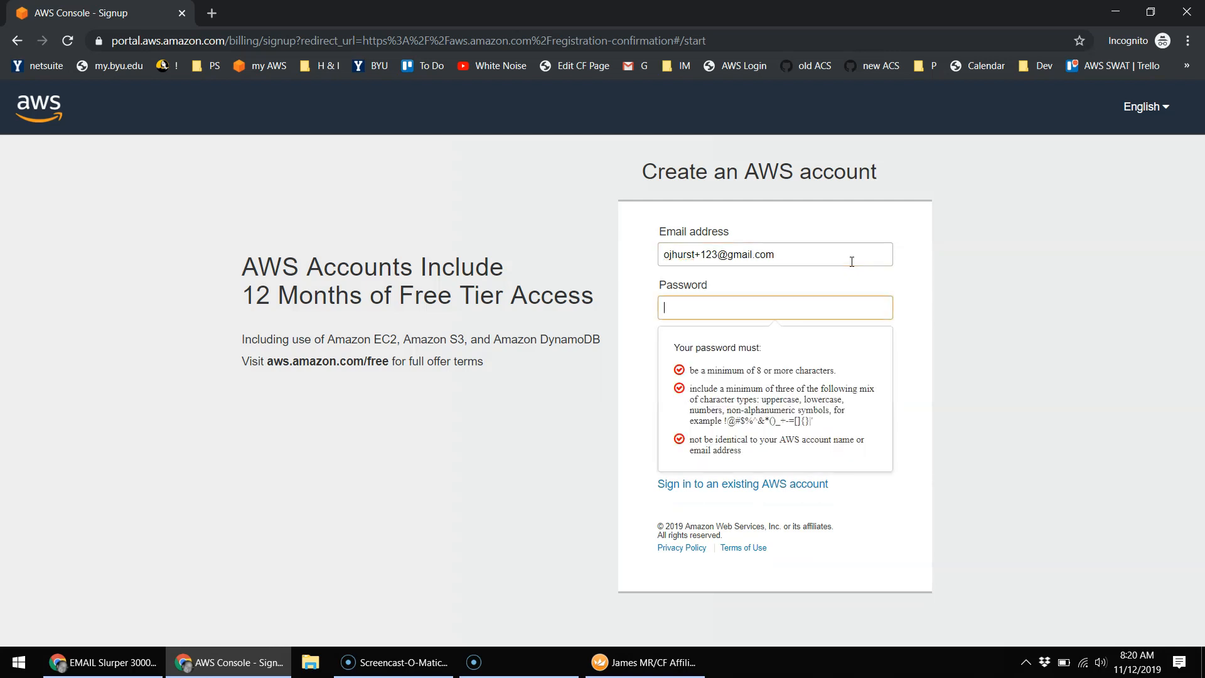
text(••••••••••••)
key(Tab)
text(•••••••••••)
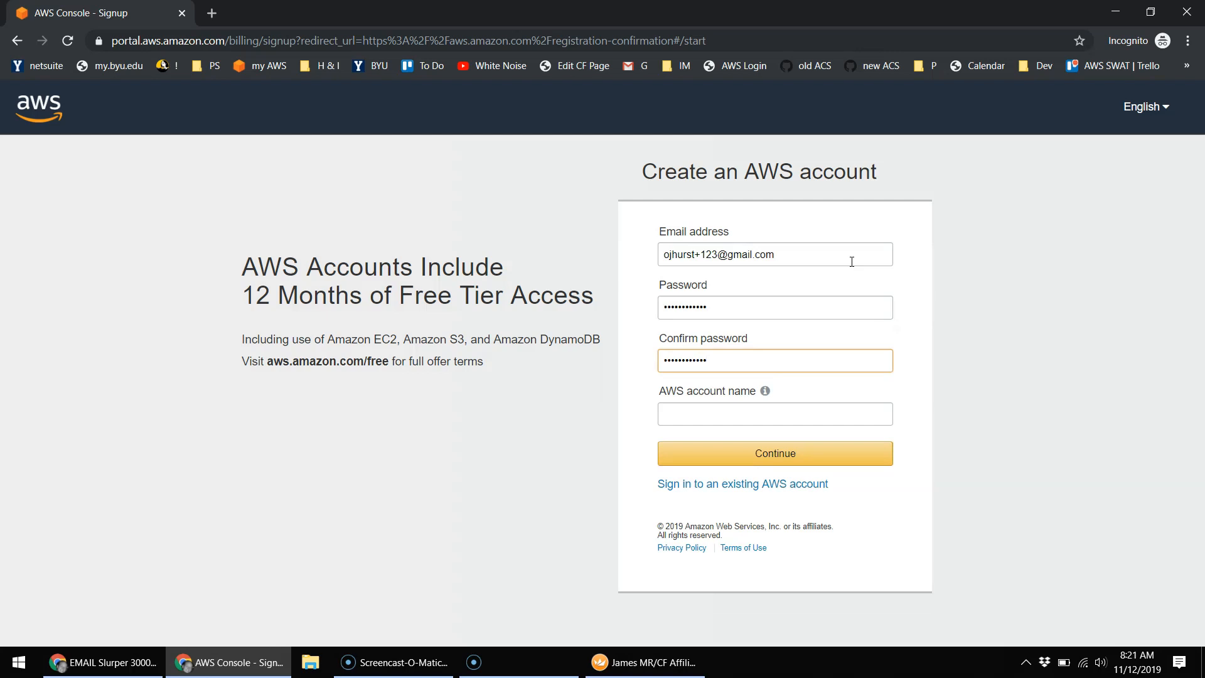
Step: Enter the AWS account name and continue to the next sign-up step
click(783, 414)
text(ojhurst-test)
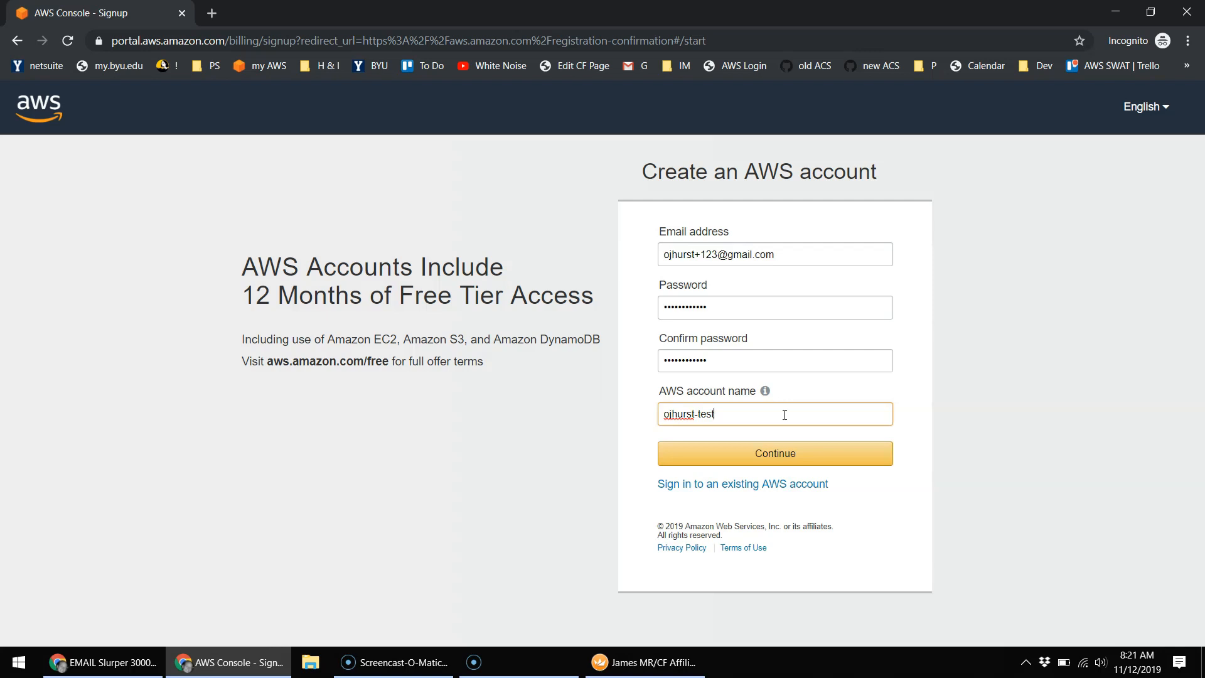
click(757, 414)
click(775, 457)
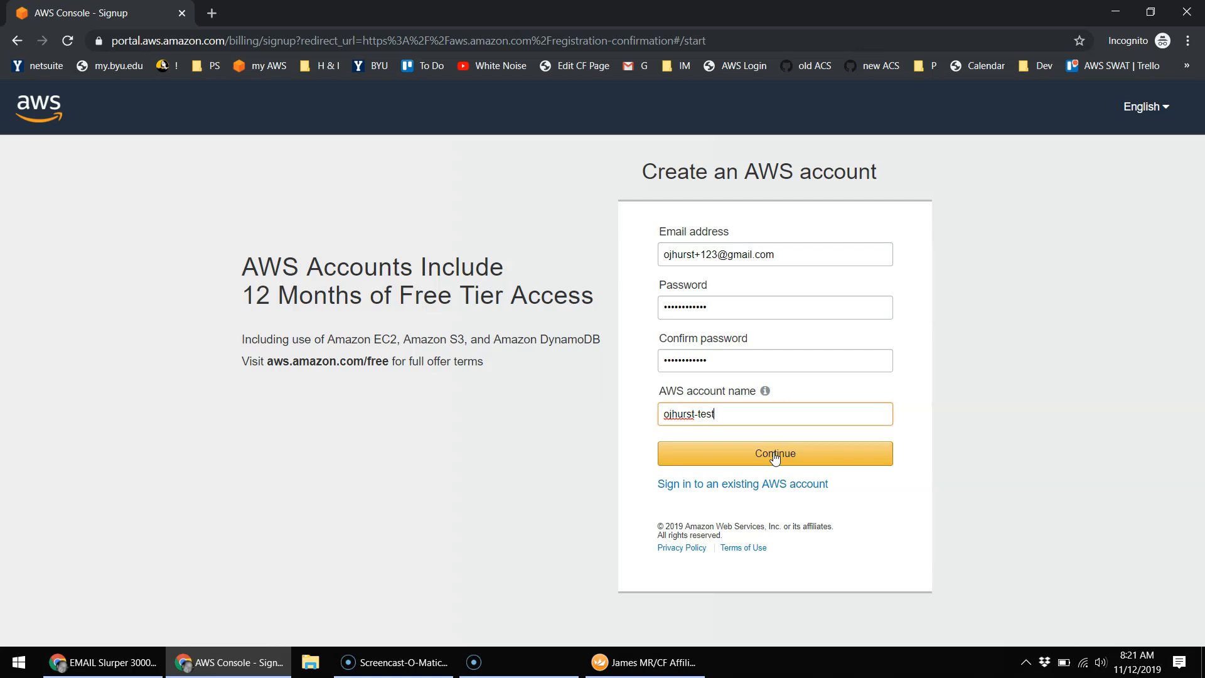
click(775, 455)
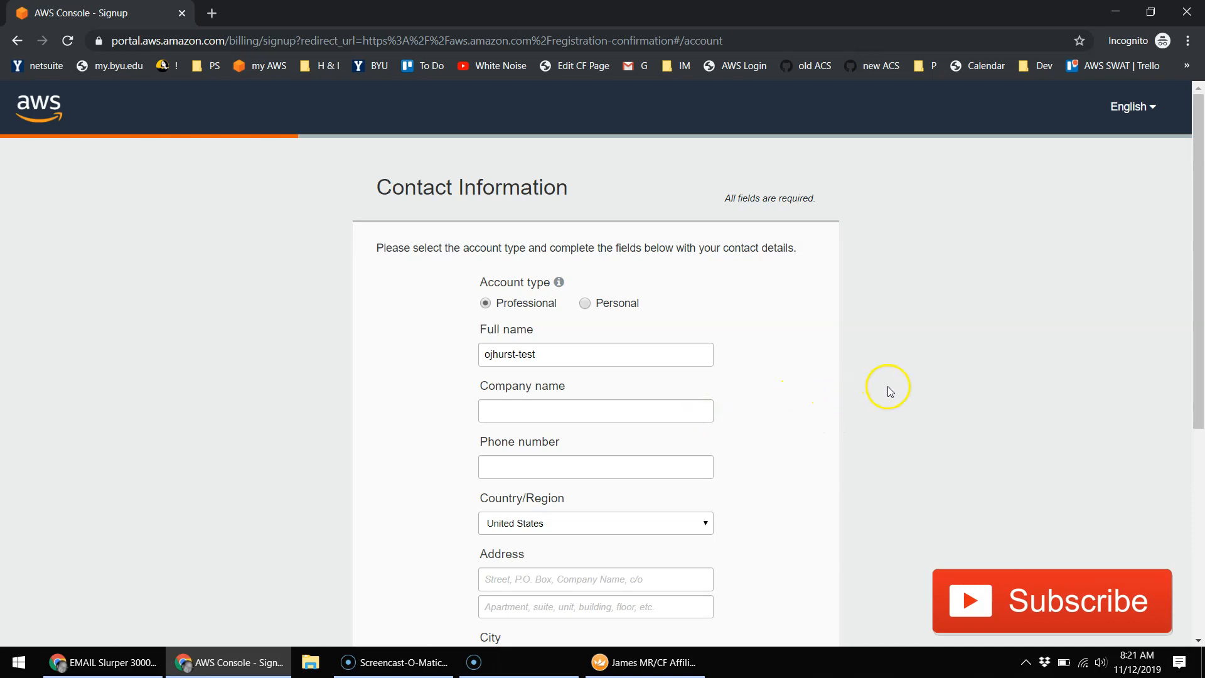
Step: Enter the company name, accept the AWS Customer Agreement, and submit the contact form
scroll(893, 385, down, 3)
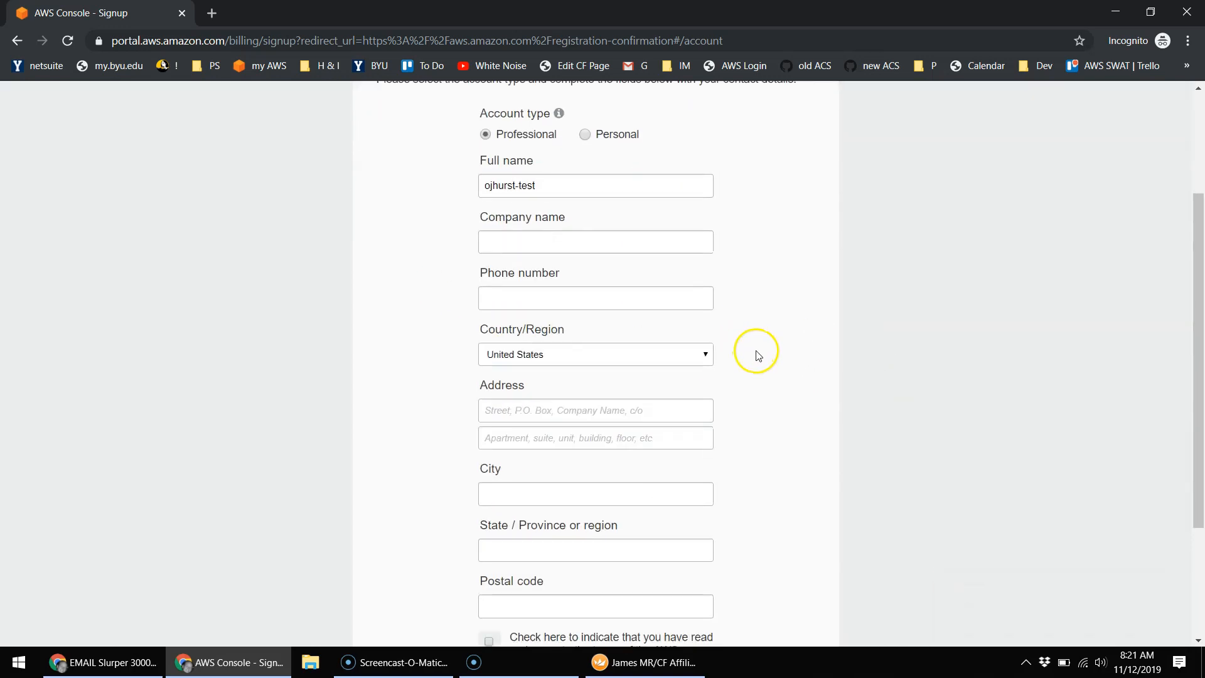
scroll(758, 354, down, 3)
scroll(767, 369, up, 5)
click(592, 376)
text(ojhurst-test)
click(568, 438)
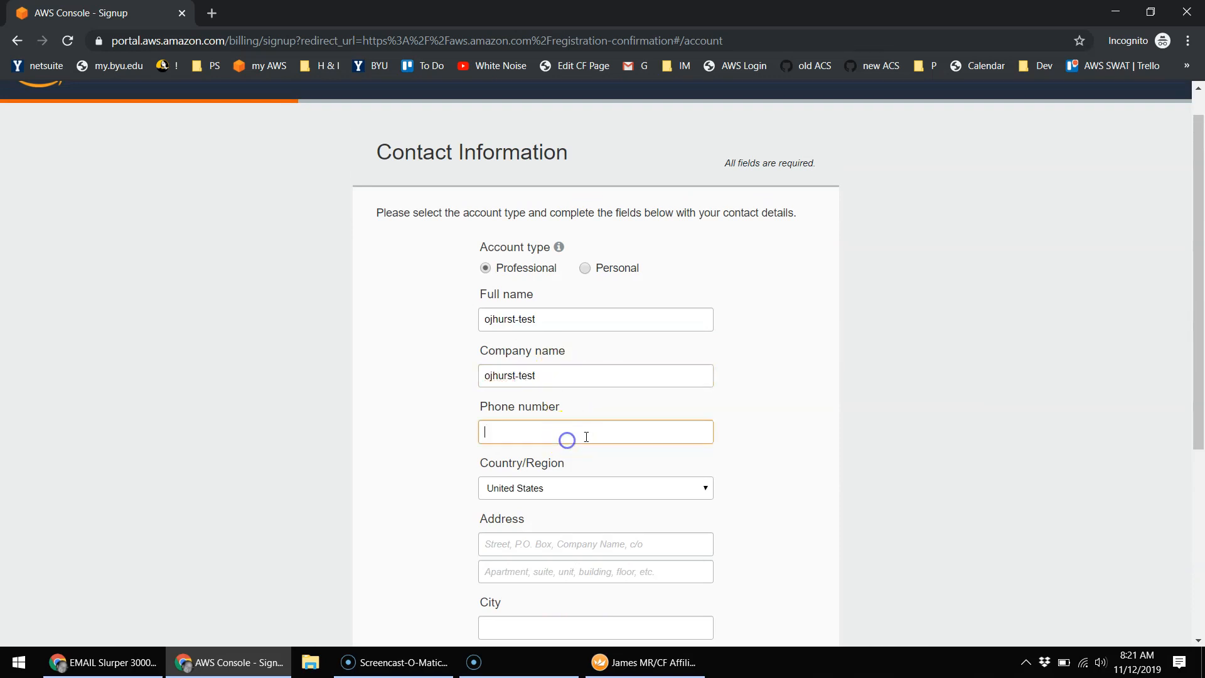
scroll(788, 408, down, 5)
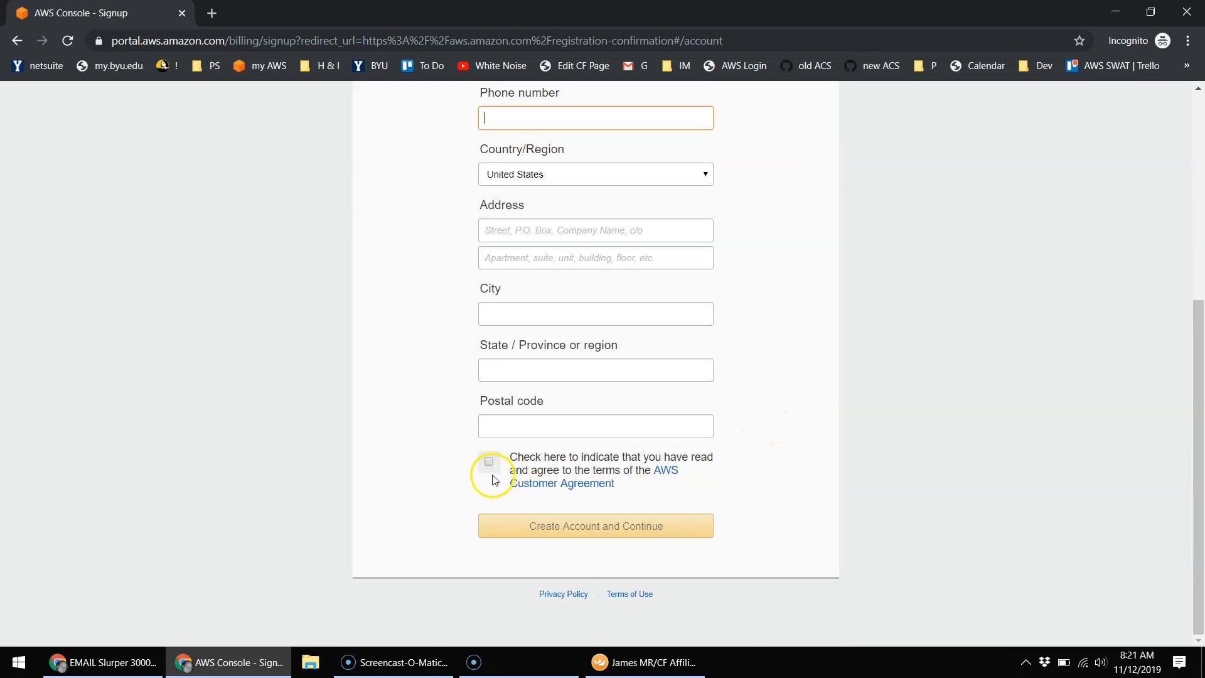
click(489, 462)
click(615, 526)
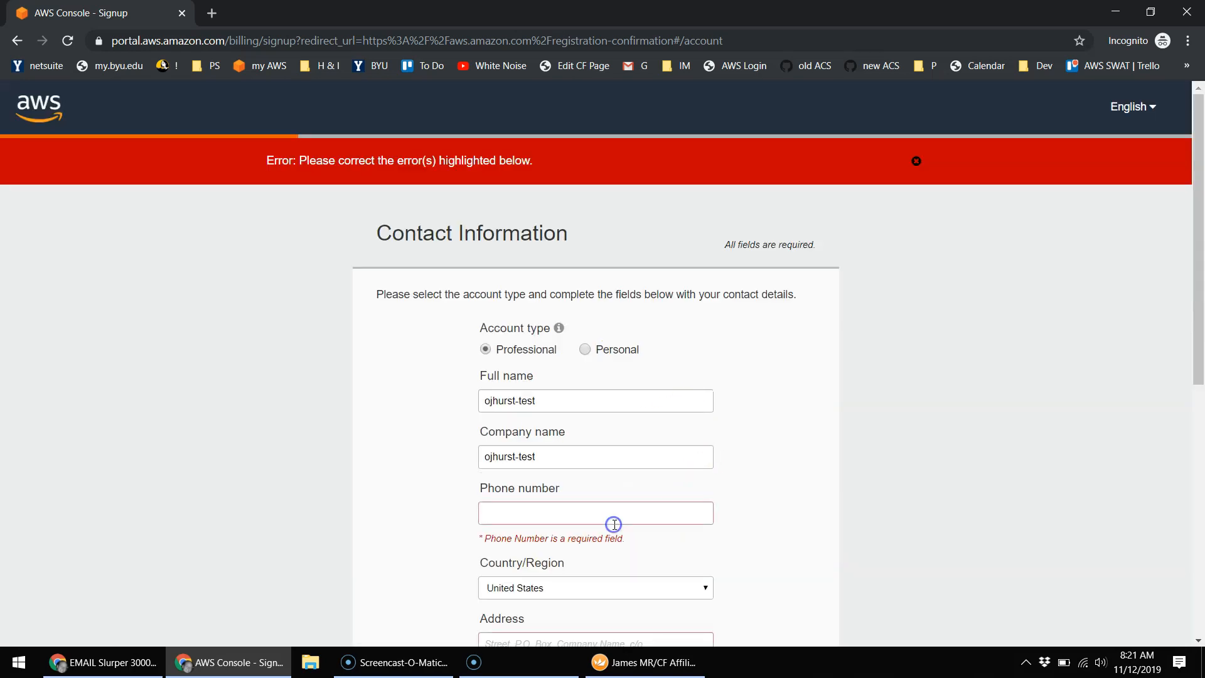
Step: Fill in the contact phone number and street address
scroll(801, 384, down, 2)
click(619, 375)
text(801)
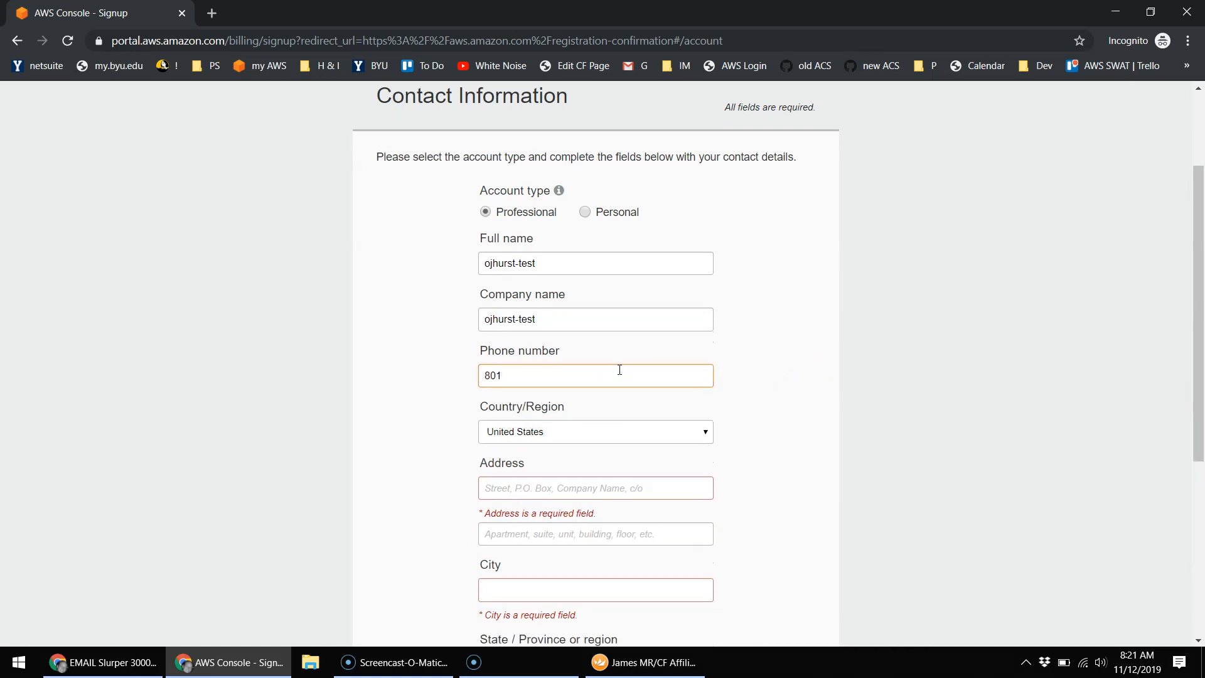
text(5555555)
scroll(614, 405, down, 1)
click(571, 446)
text(1213 anystreet)
Step: Fill in the city, state and postal code, then submit the contact information
key(Tab)
key(Tab)
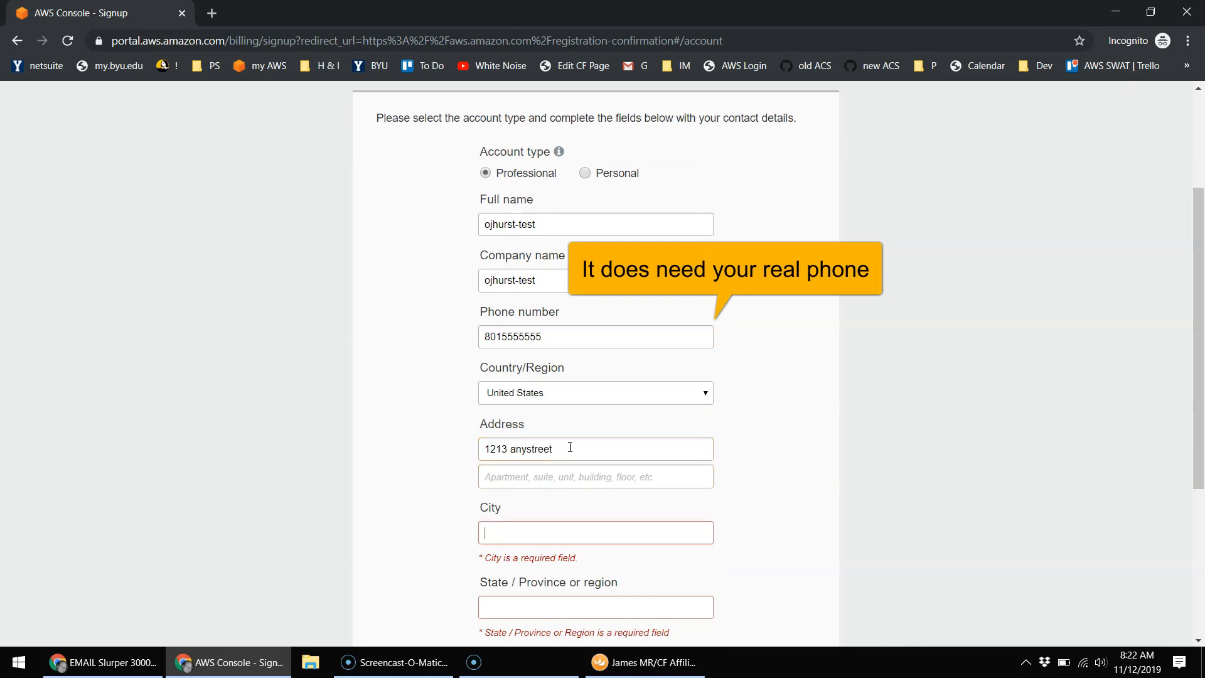
text(anycity)
key(Tab)
text(utah)
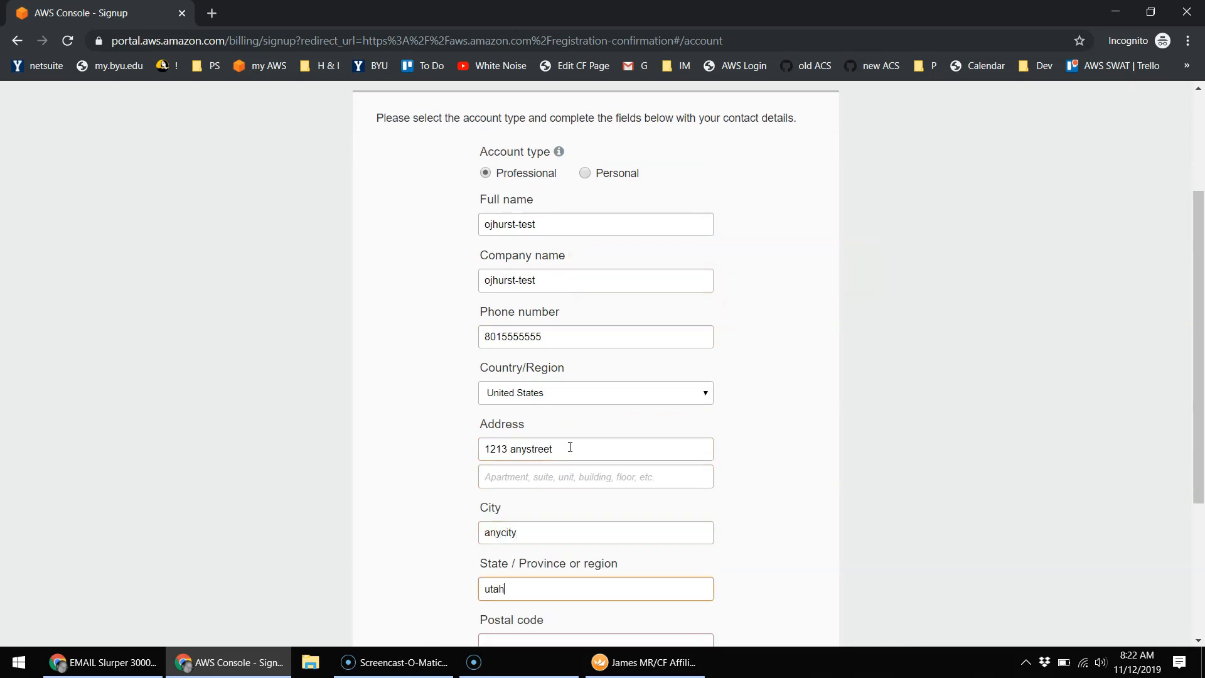
scroll(613, 484, down, 1)
click(575, 569)
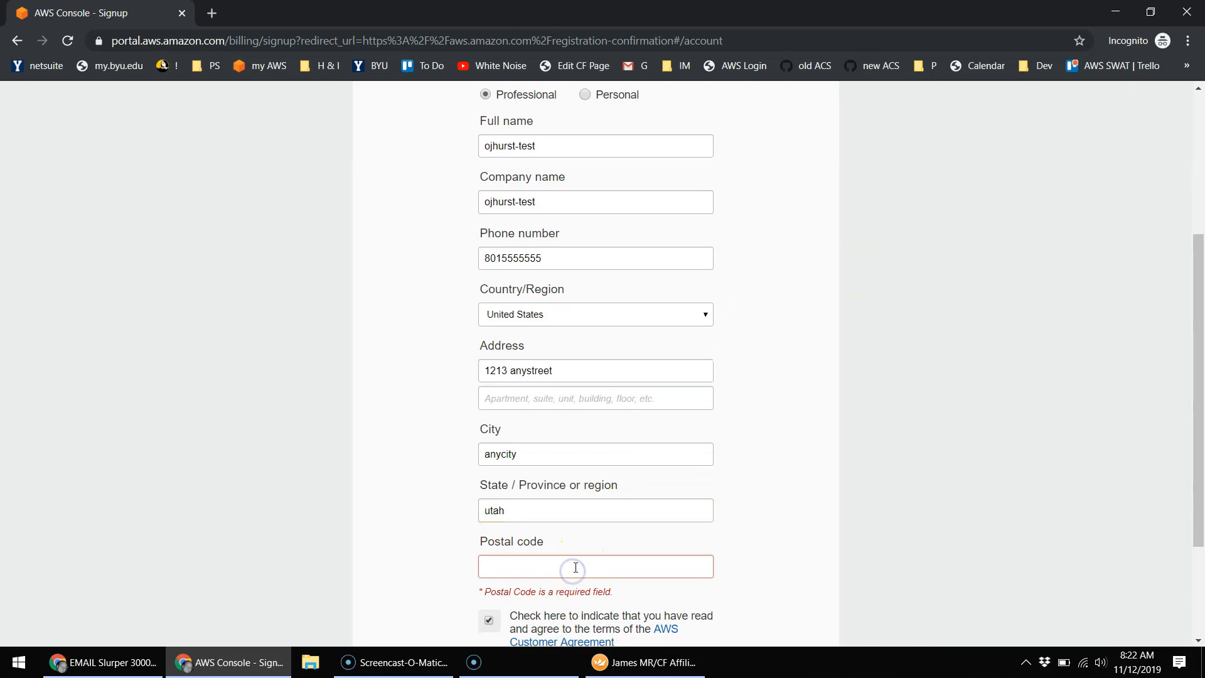
text(84663)
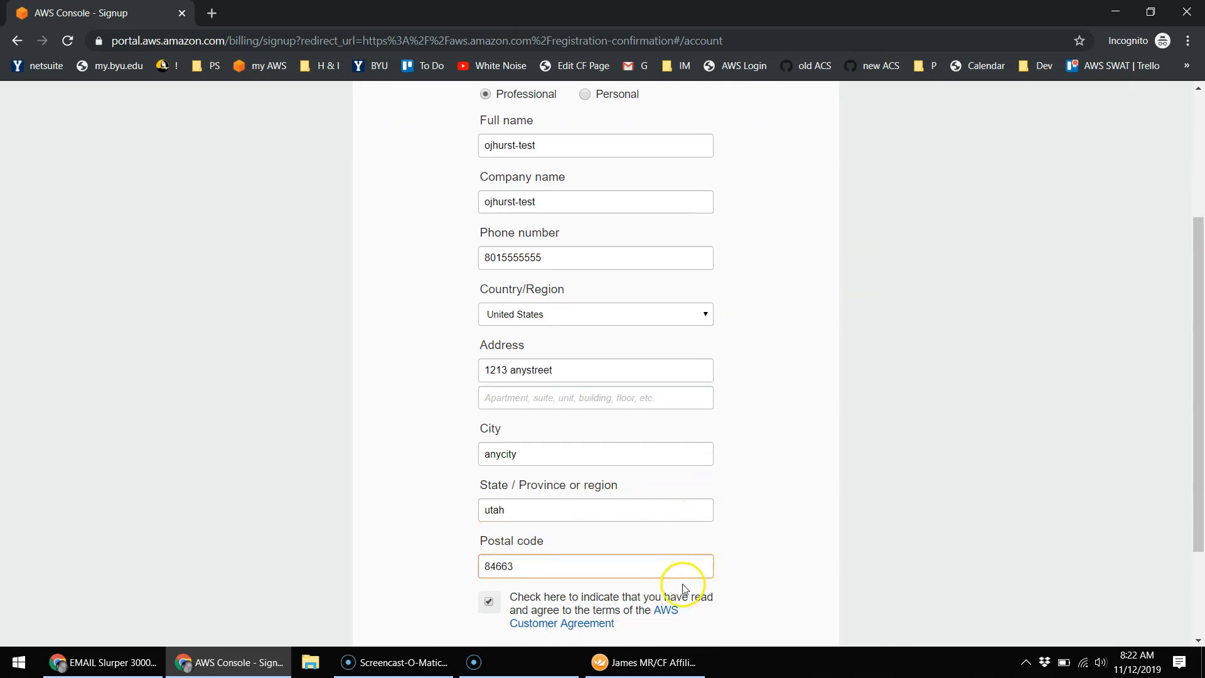
scroll(683, 586, down, 2)
click(587, 526)
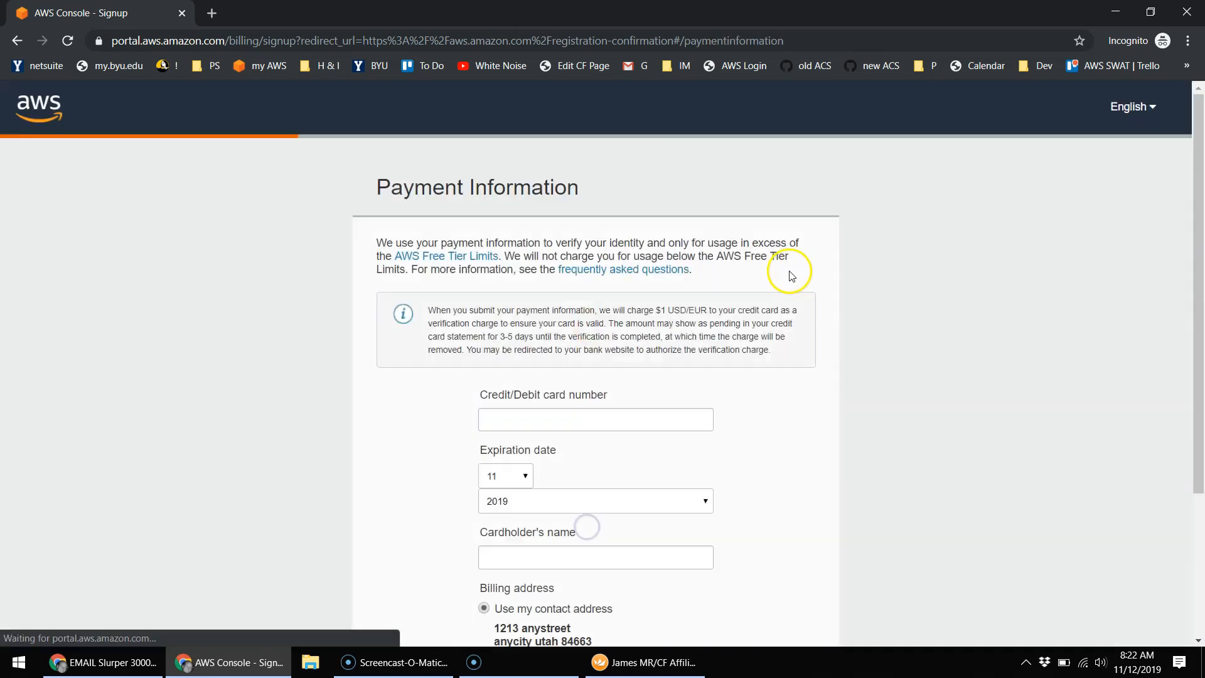
Step: Scroll through the Payment Information page to review it
scroll(741, 369, down, 1)
scroll(741, 369, down, 2)
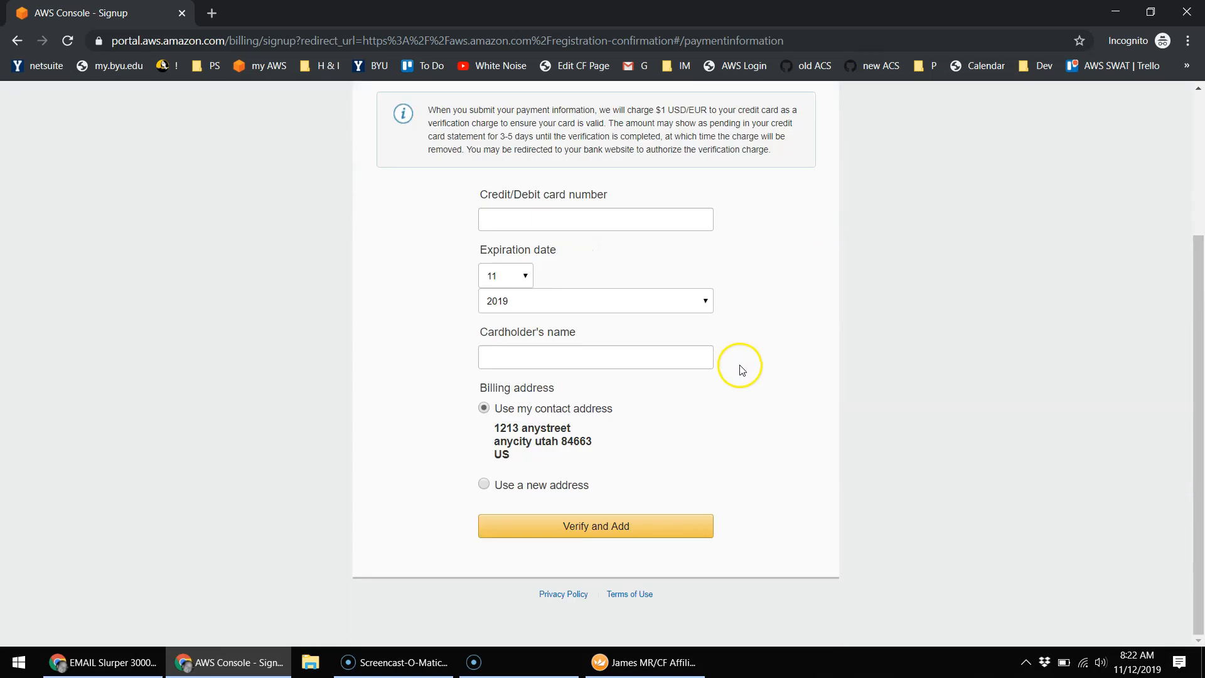
scroll(741, 370, up, 3)
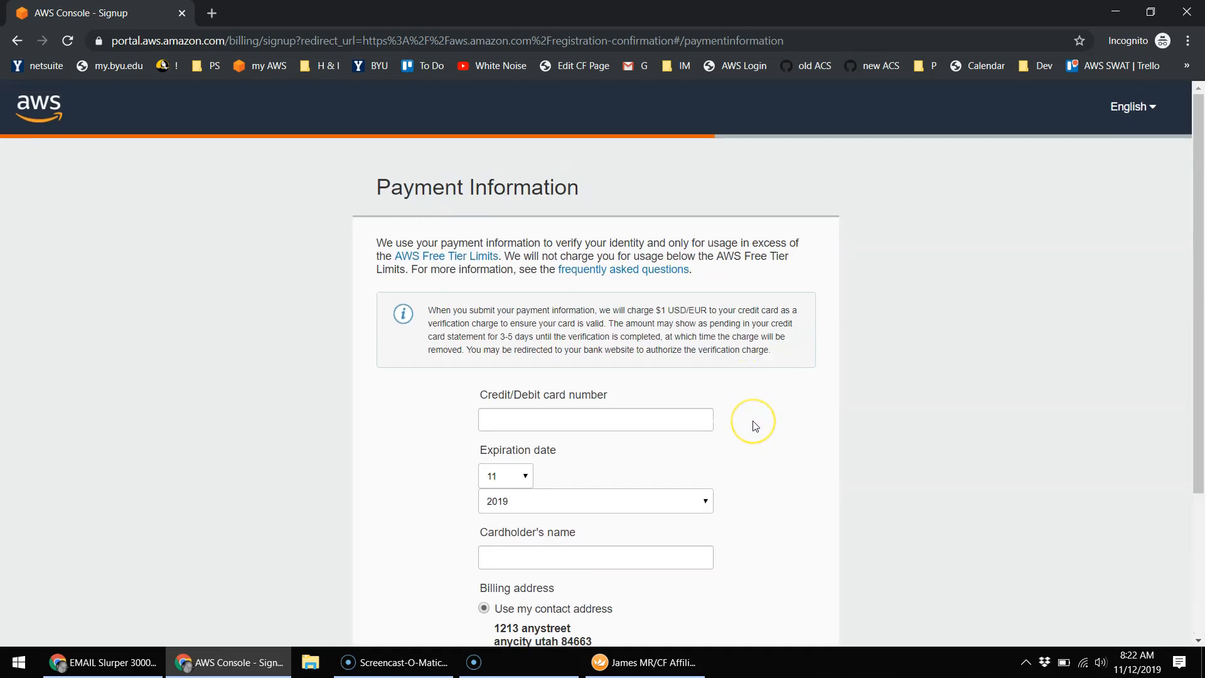
scroll(756, 427, down, 1)
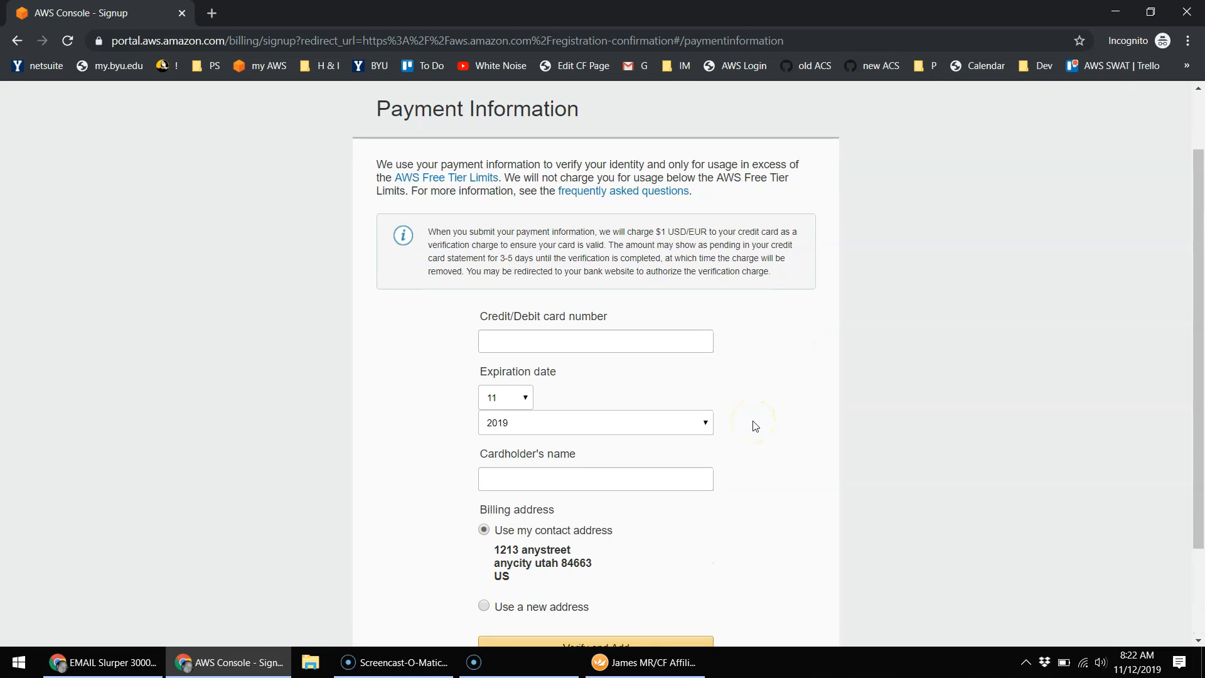
scroll(756, 427, down, 2)
scroll(753, 422, up, 1)
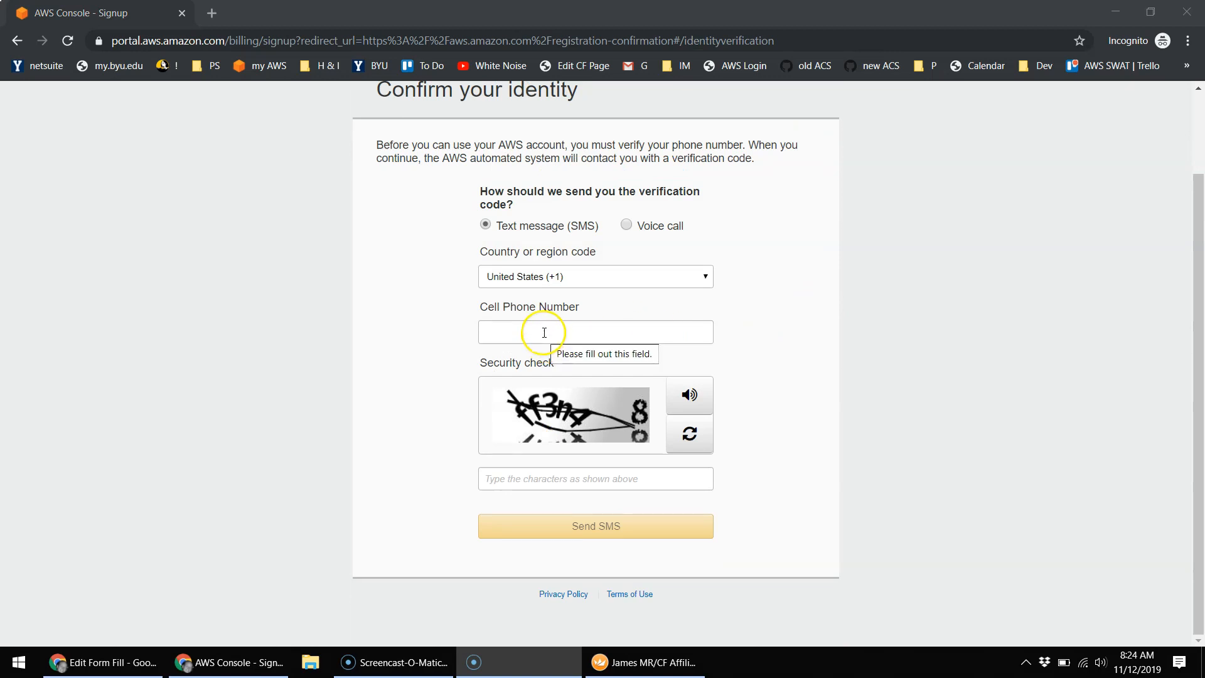
Step: Enter the cell phone number and security check characters, and request an SMS verification code
click(544, 333)
text(***********)
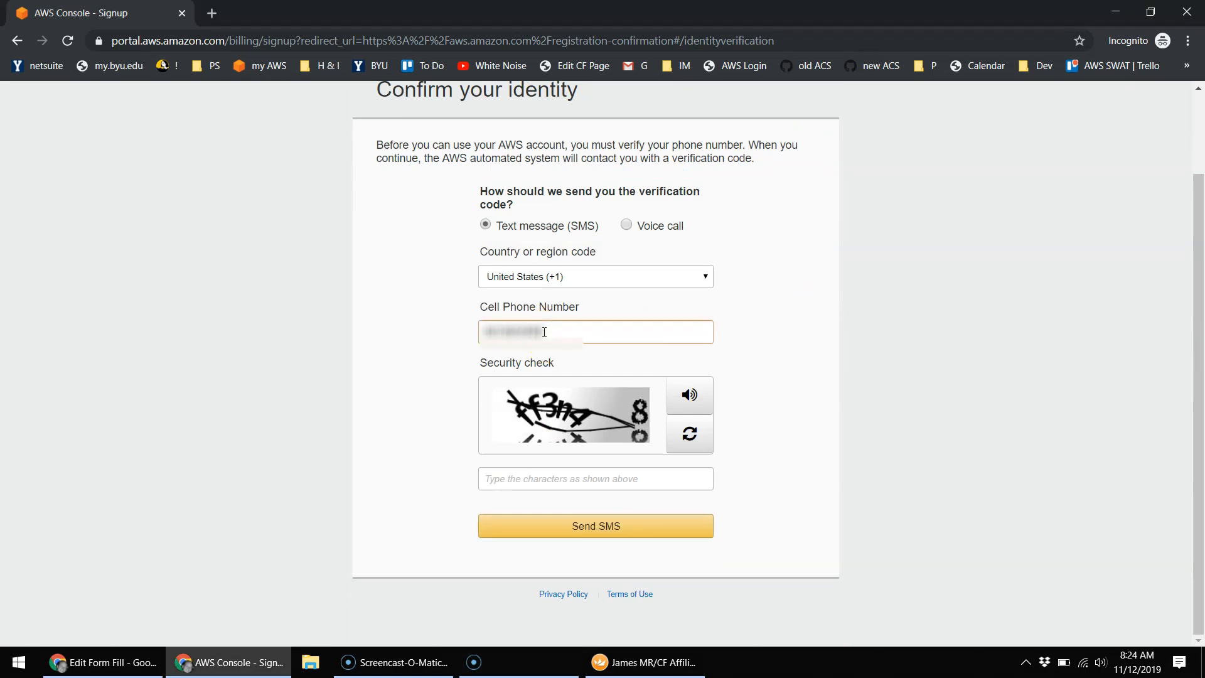
click(691, 435)
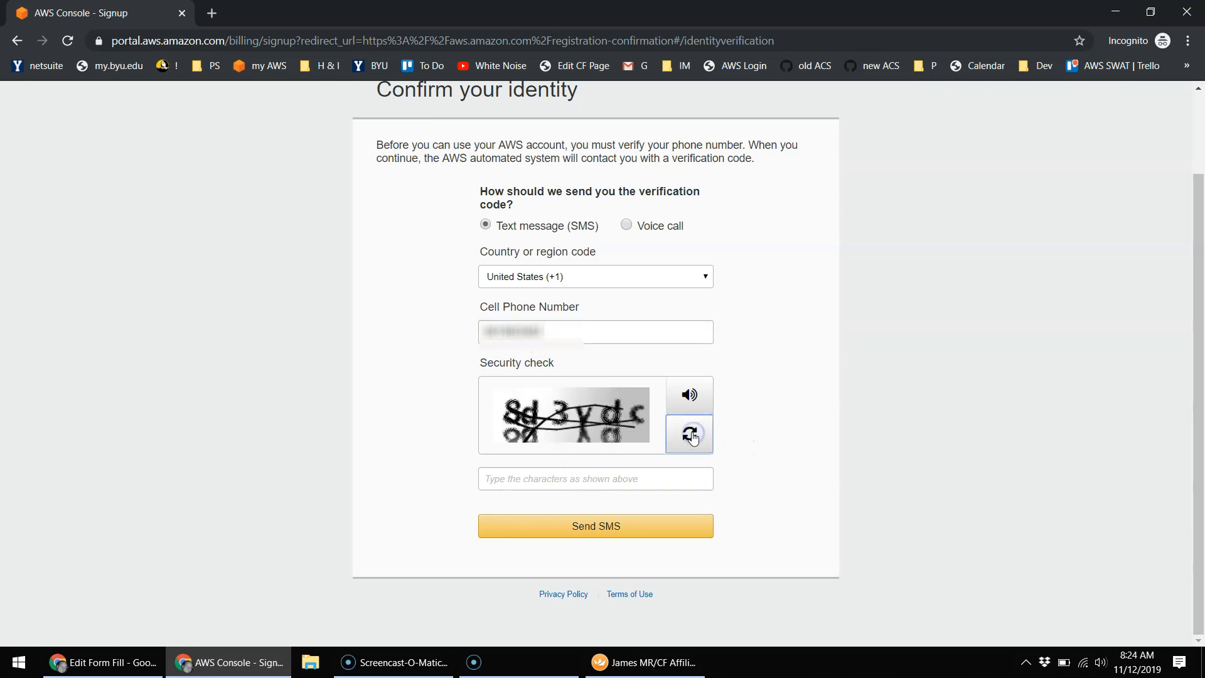
click(691, 436)
click(691, 435)
click(691, 435)
click(691, 436)
click(691, 436)
click(574, 479)
text(dbfa67)
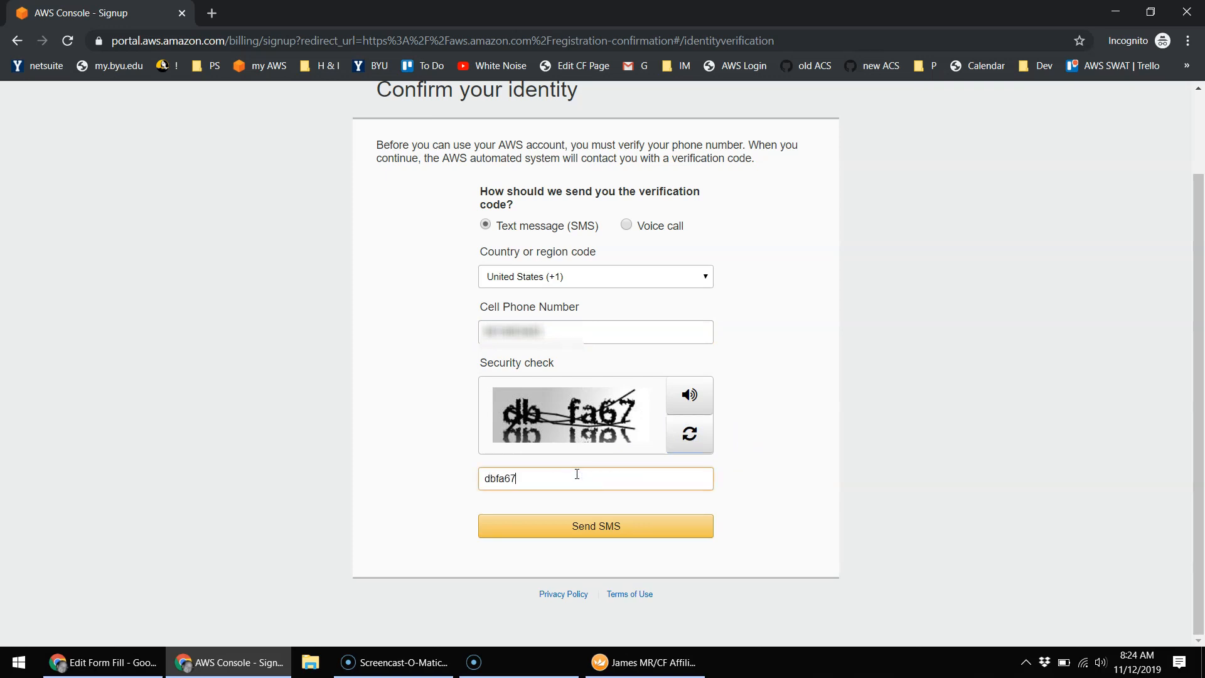
click(624, 515)
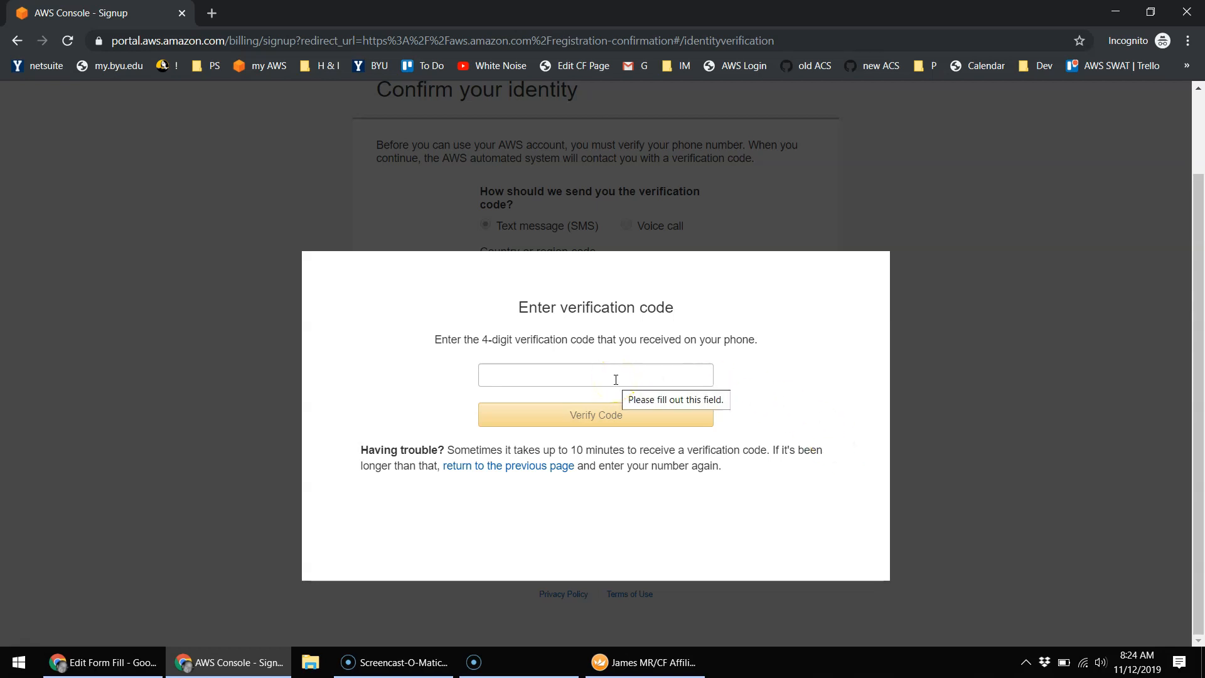
Step: Switch to voice call verification, re-enter the phone number and captcha, complete the call, and continue
click(827, 371)
click(847, 366)
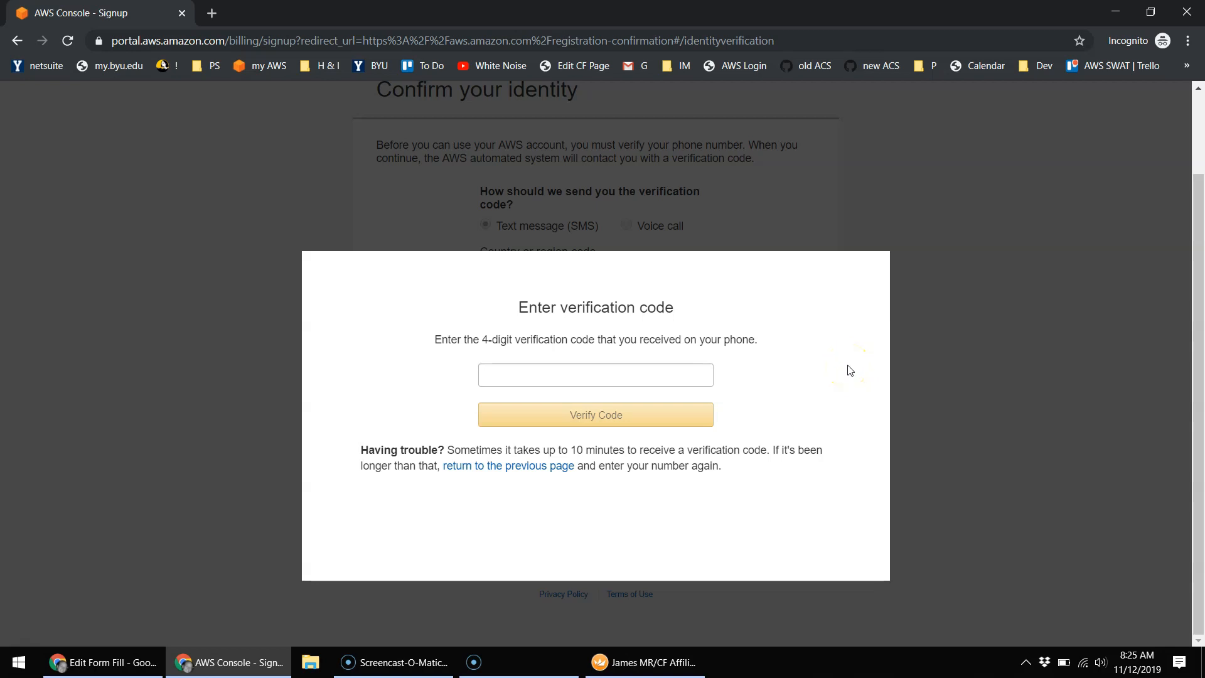
click(820, 363)
click(520, 472)
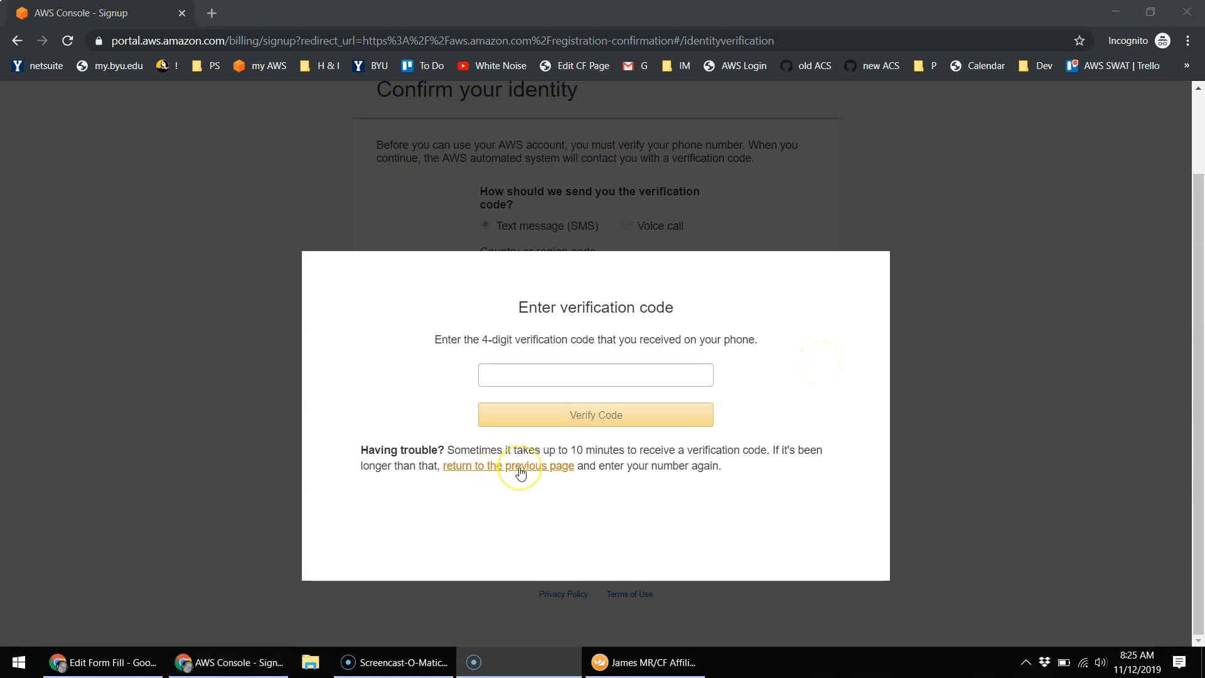
click(520, 472)
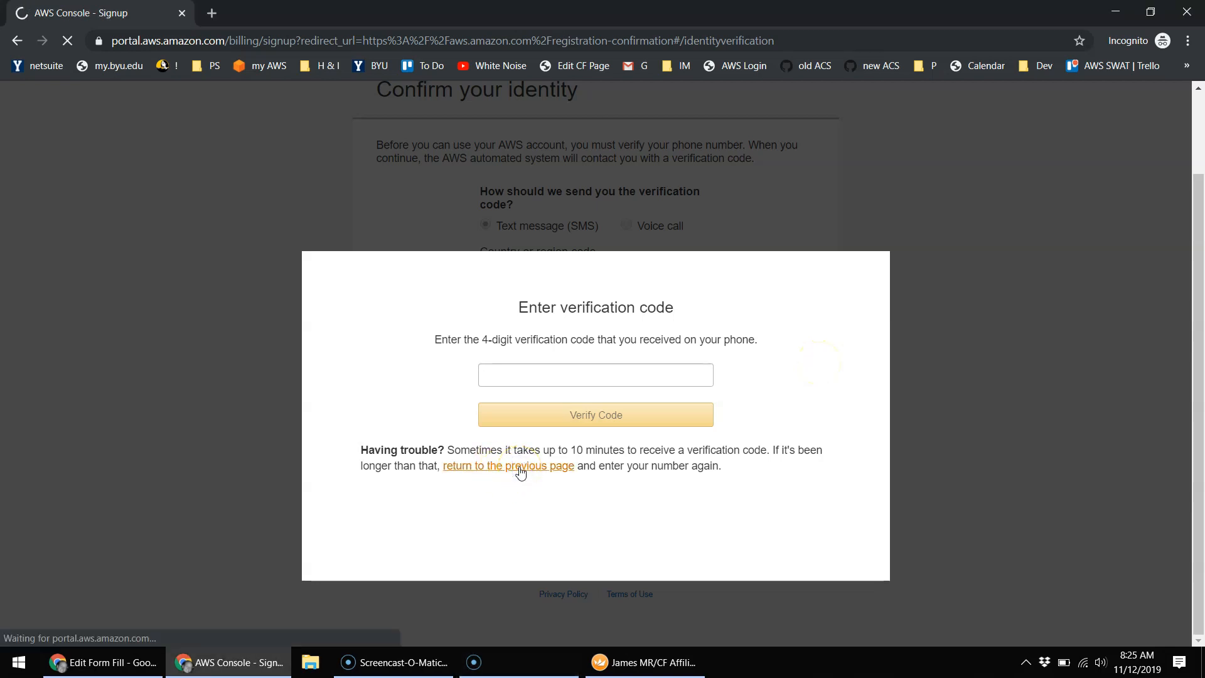
click(627, 225)
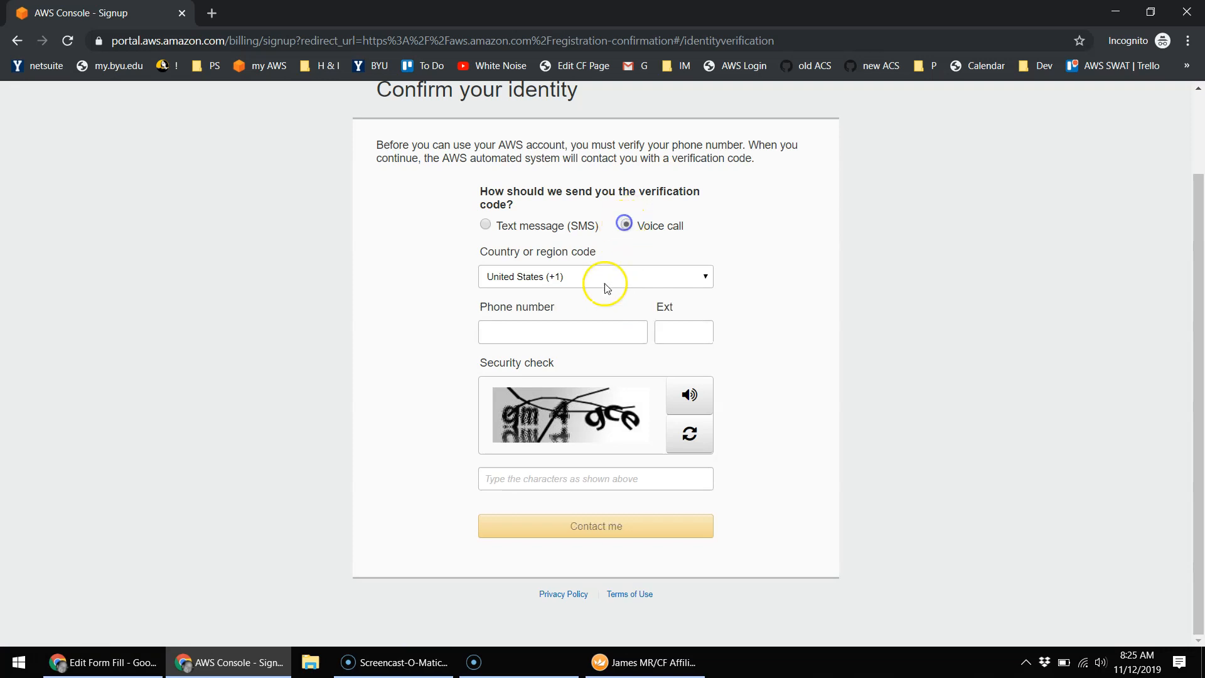
click(576, 334)
text(?????)
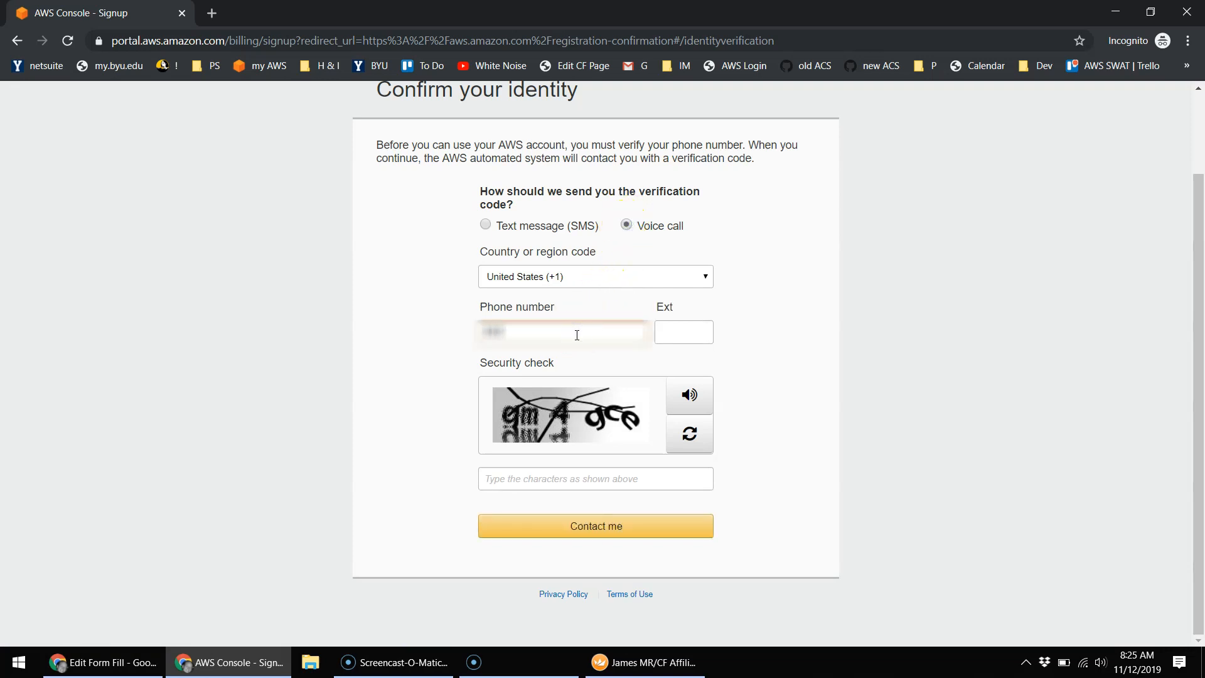
text(?????)
click(691, 438)
click(578, 478)
text(pma555)
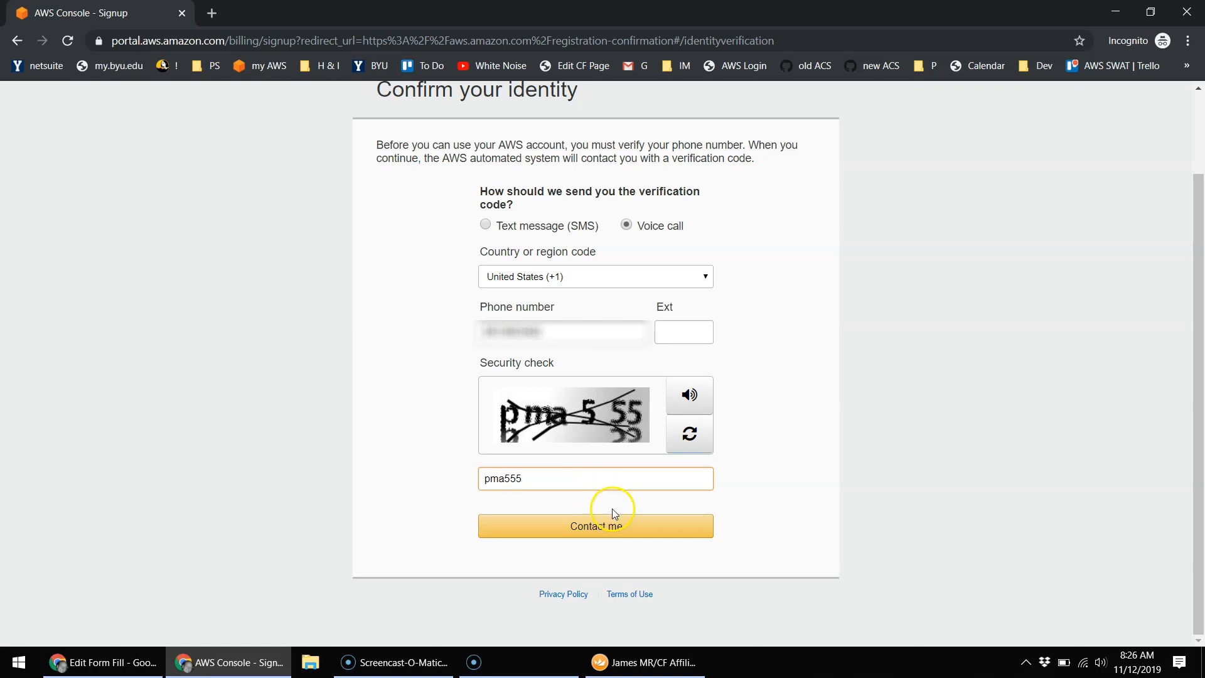
click(614, 526)
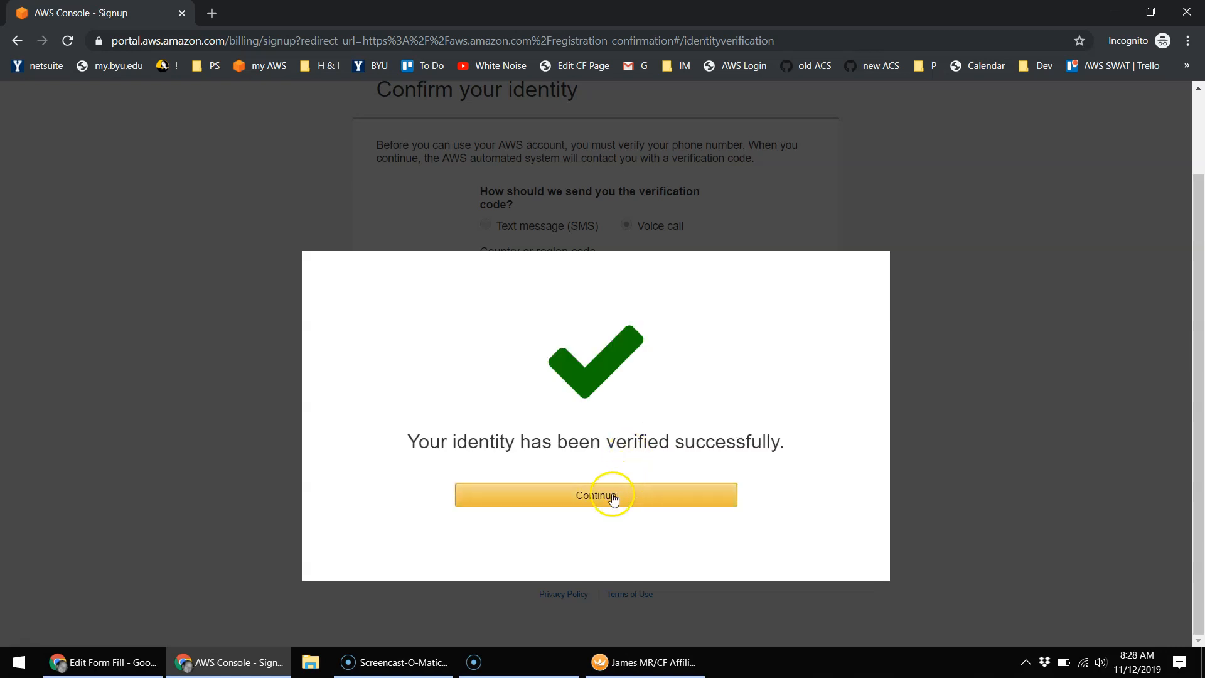
click(613, 492)
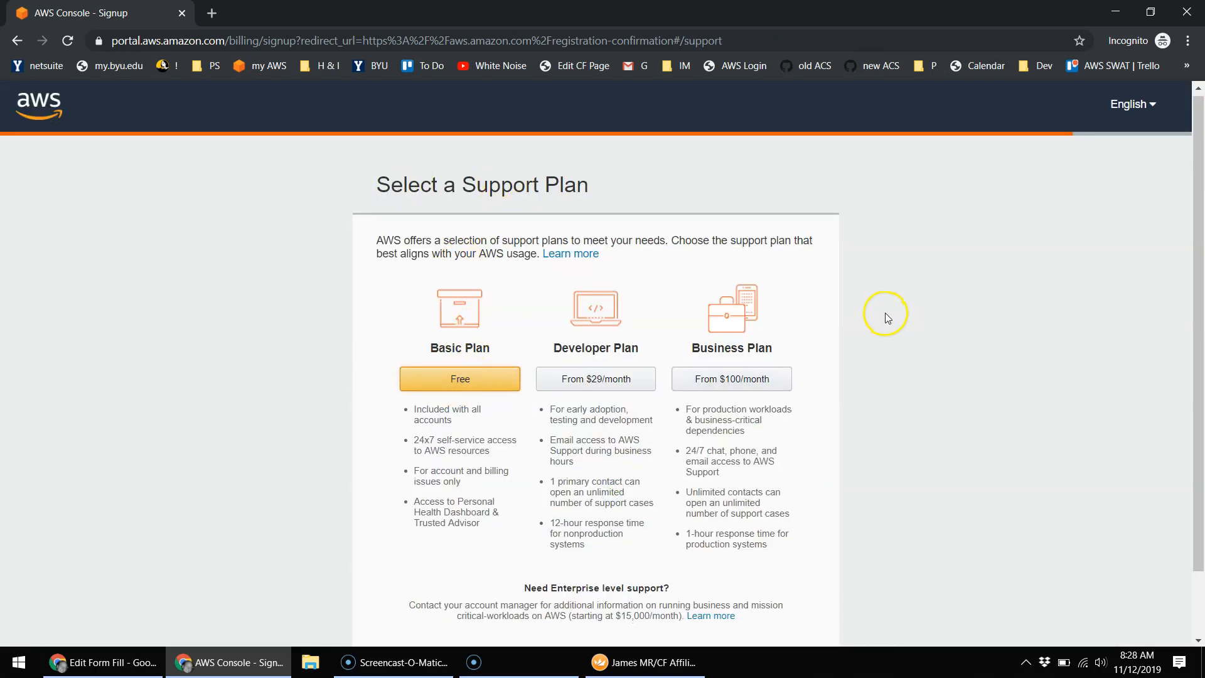
Step: Pick the free Basic Plan and scroll through the Registration Confirmation page
click(466, 304)
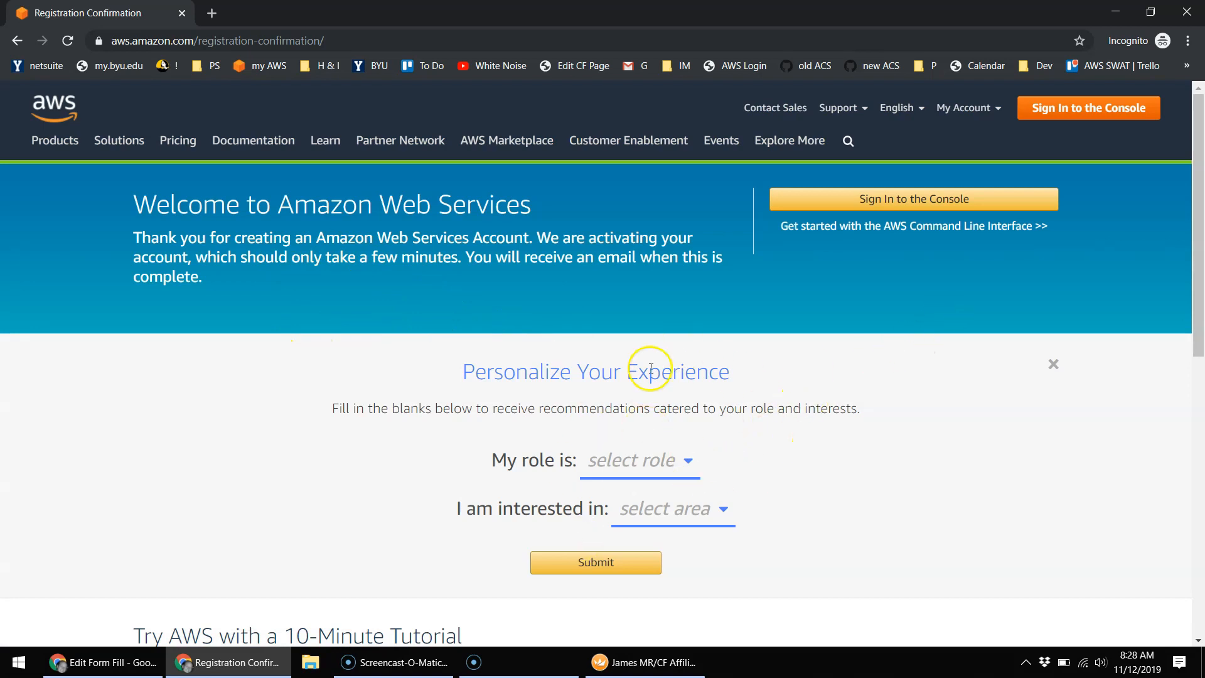
scroll(345, 377, down, 5)
scroll(358, 363, up, 3)
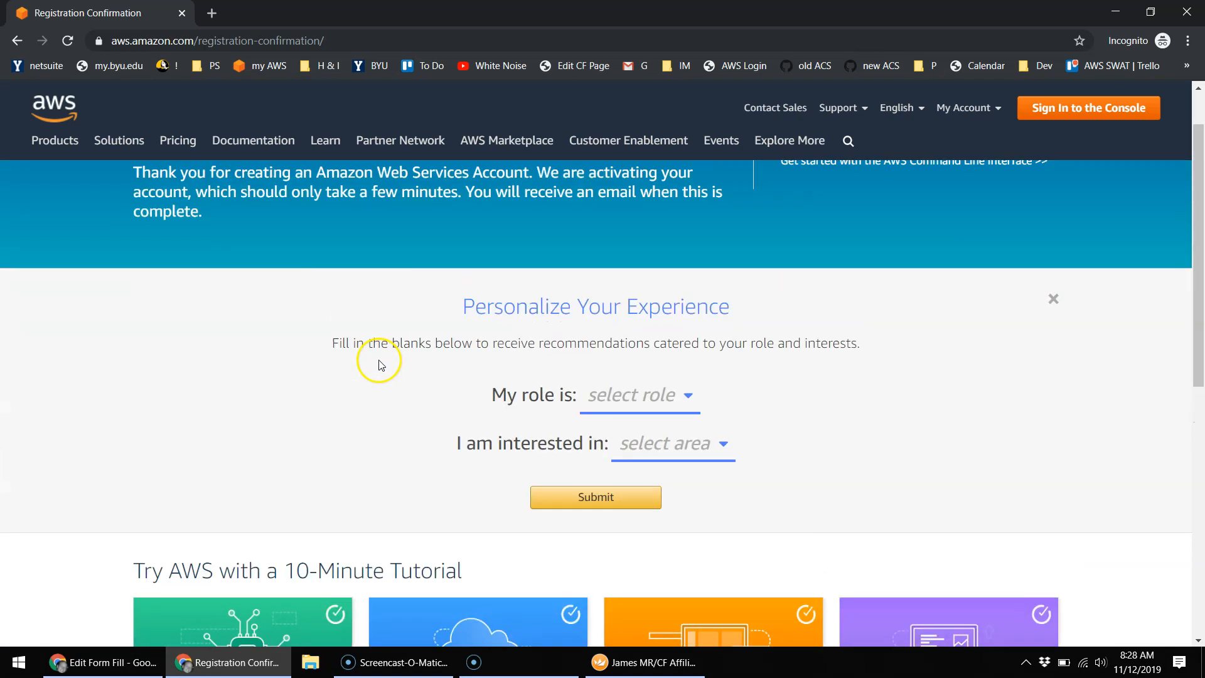
scroll(379, 377, up, 1)
scroll(362, 436, up, 1)
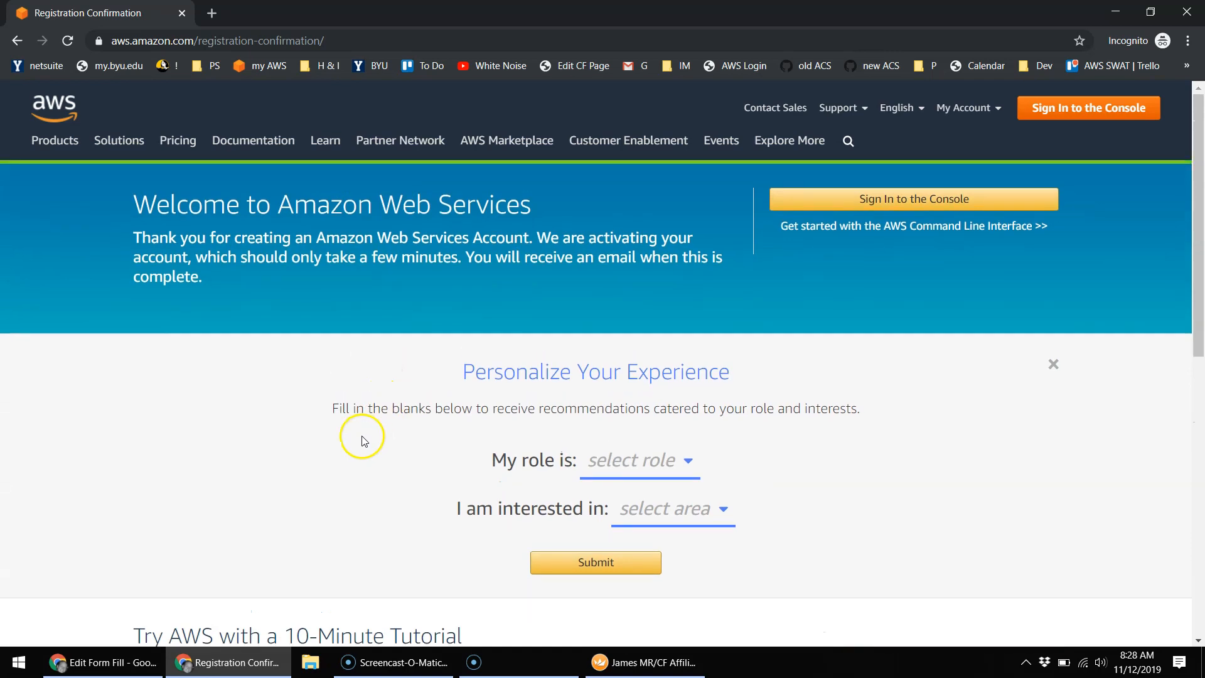
scroll(361, 433, down, 10)
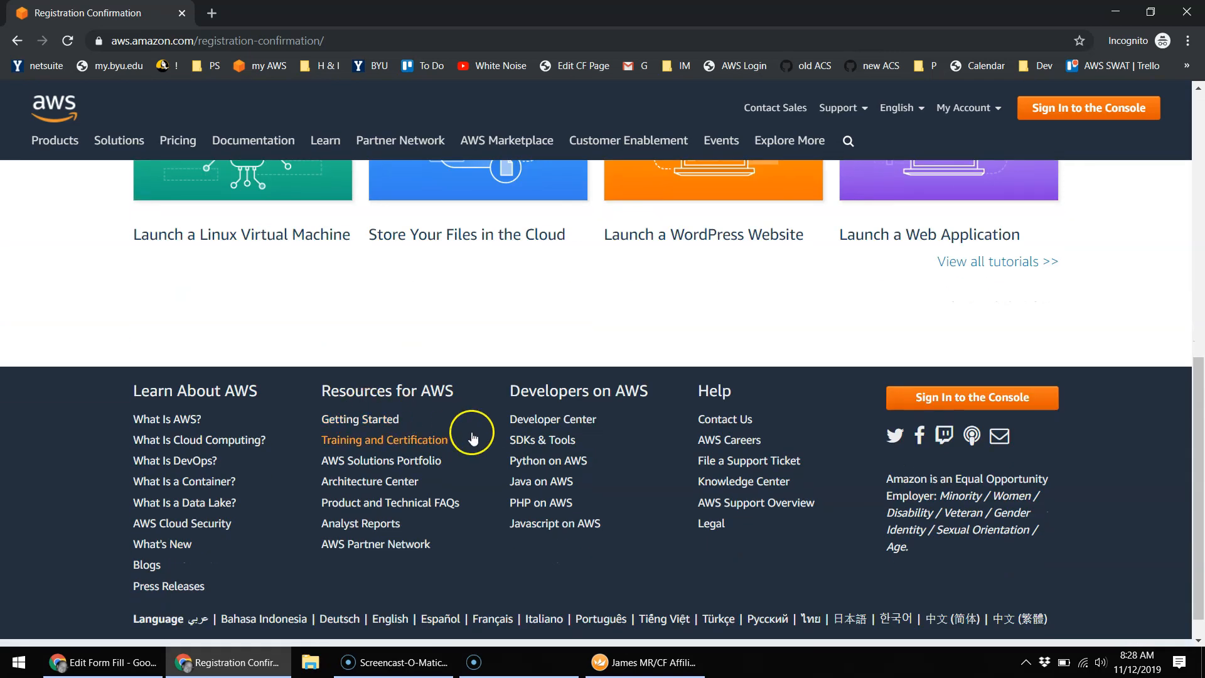
scroll(471, 434, up, 10)
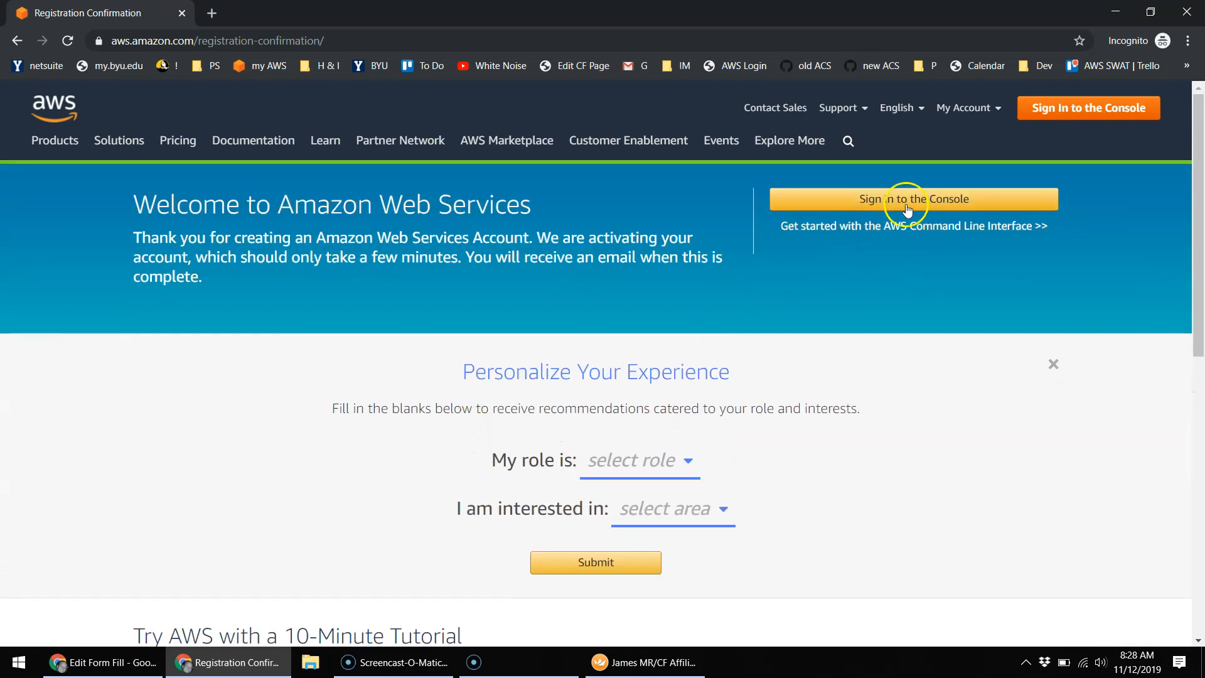
Step: Sign in as the root user with the new account's e-mail address and password
click(908, 199)
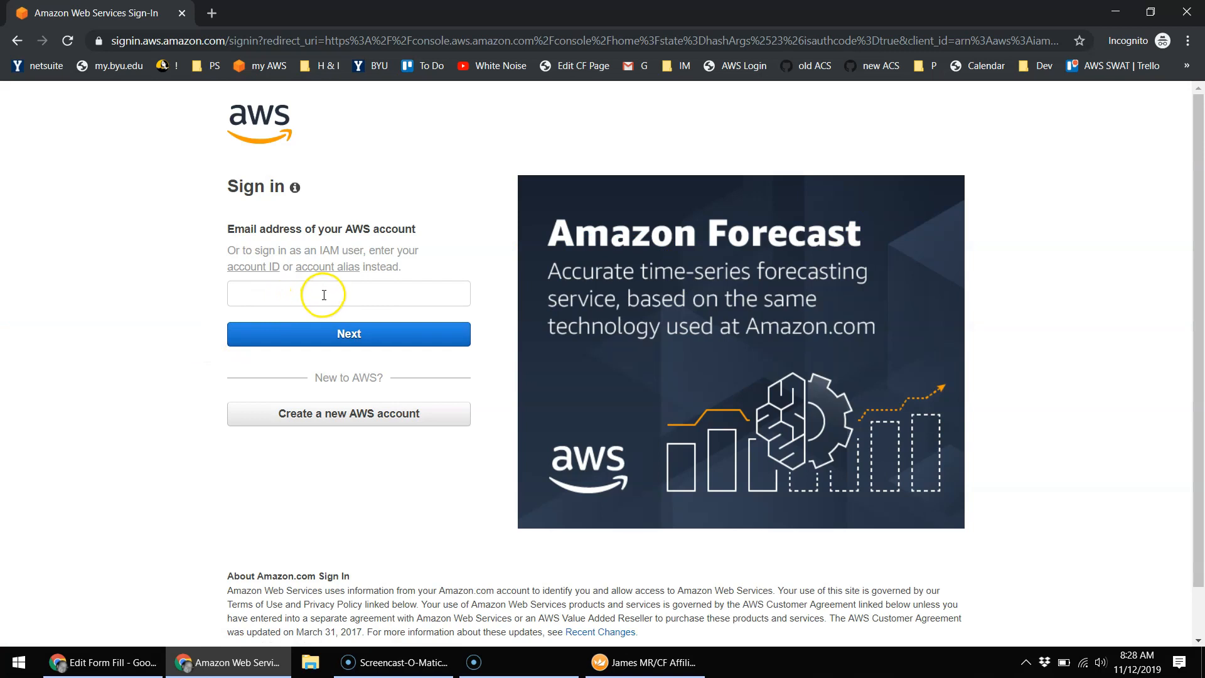
click(324, 295)
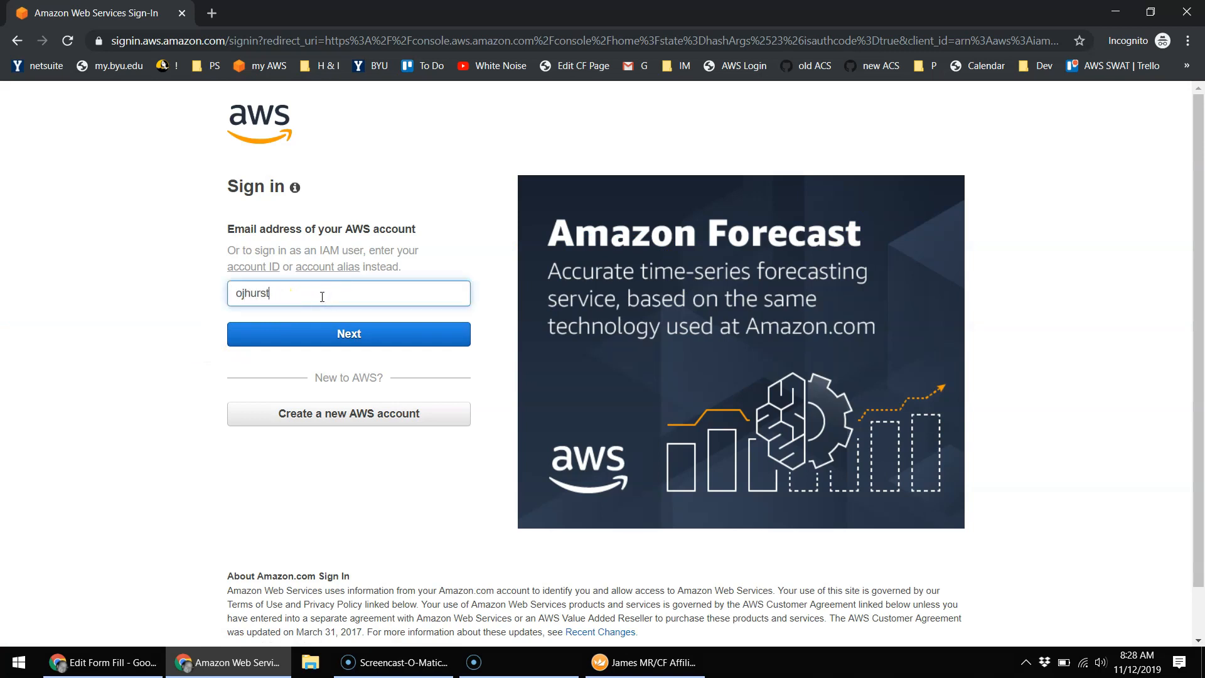
click(357, 333)
click(357, 288)
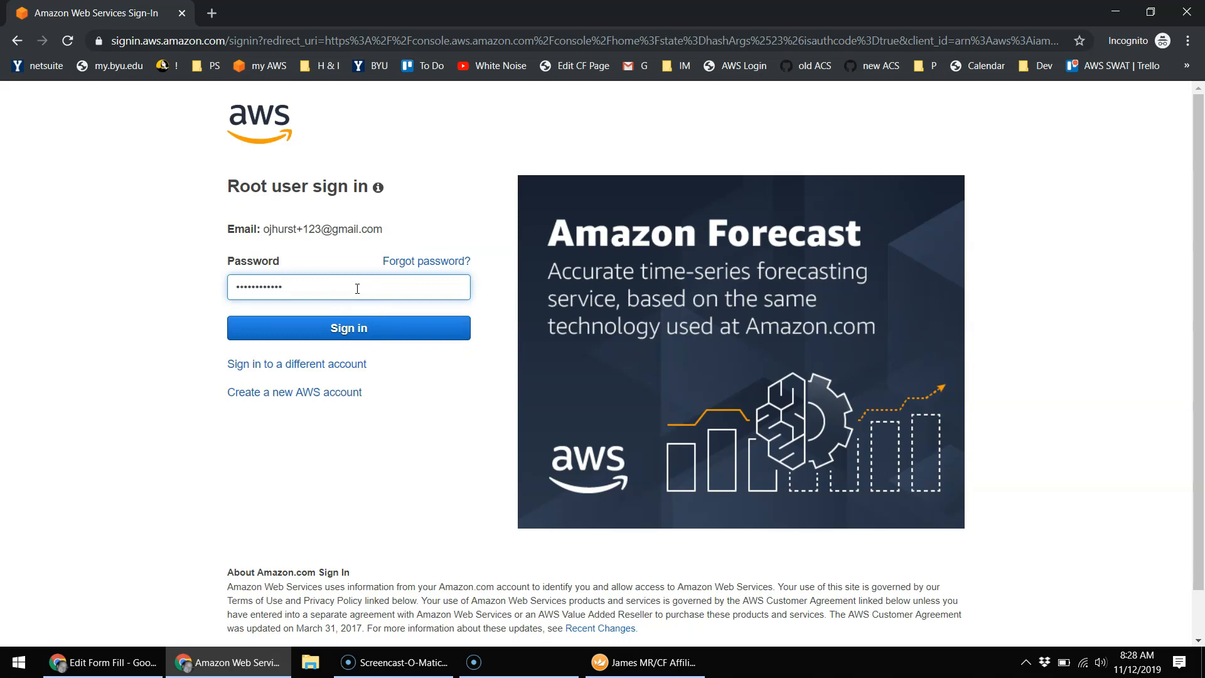
click(337, 327)
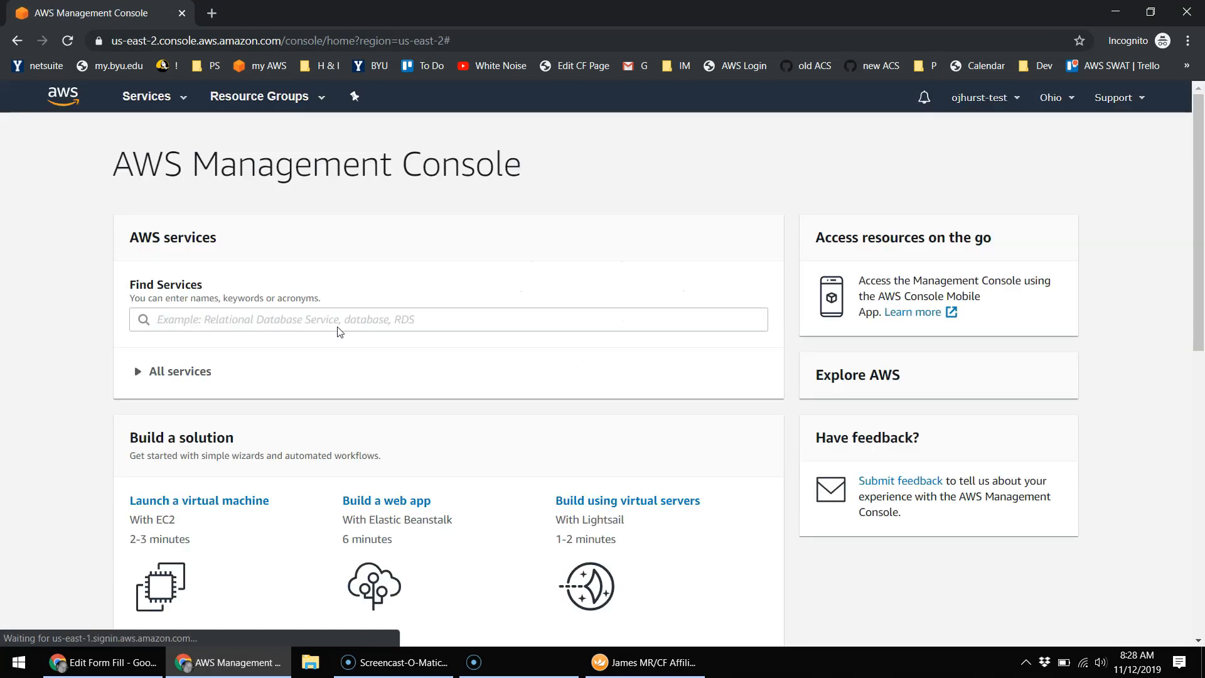
Step: Switch the console region from Ohio to US West (Oregon)
click(360, 327)
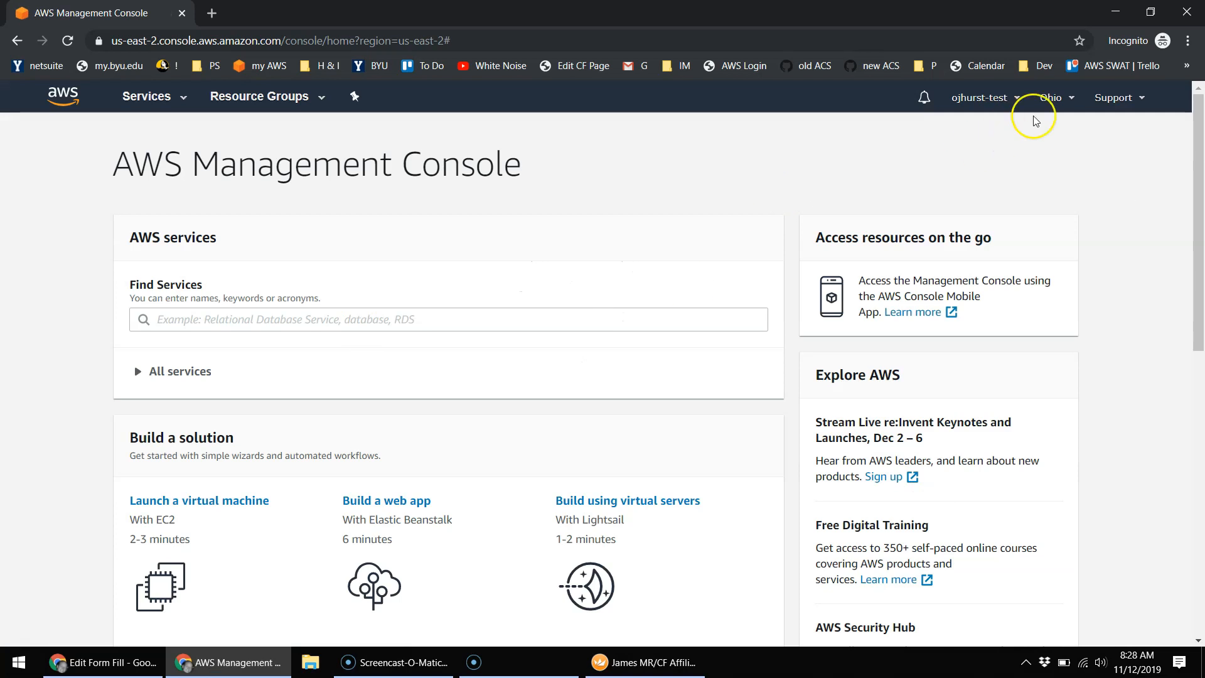
click(1004, 97)
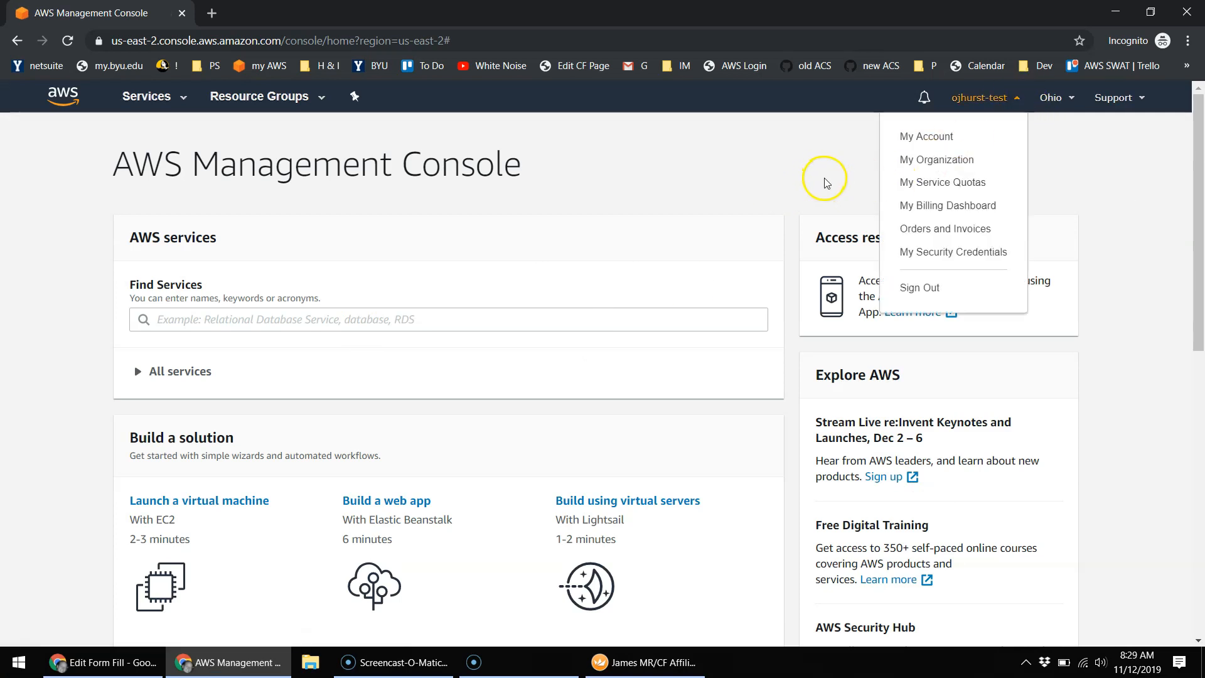
click(824, 179)
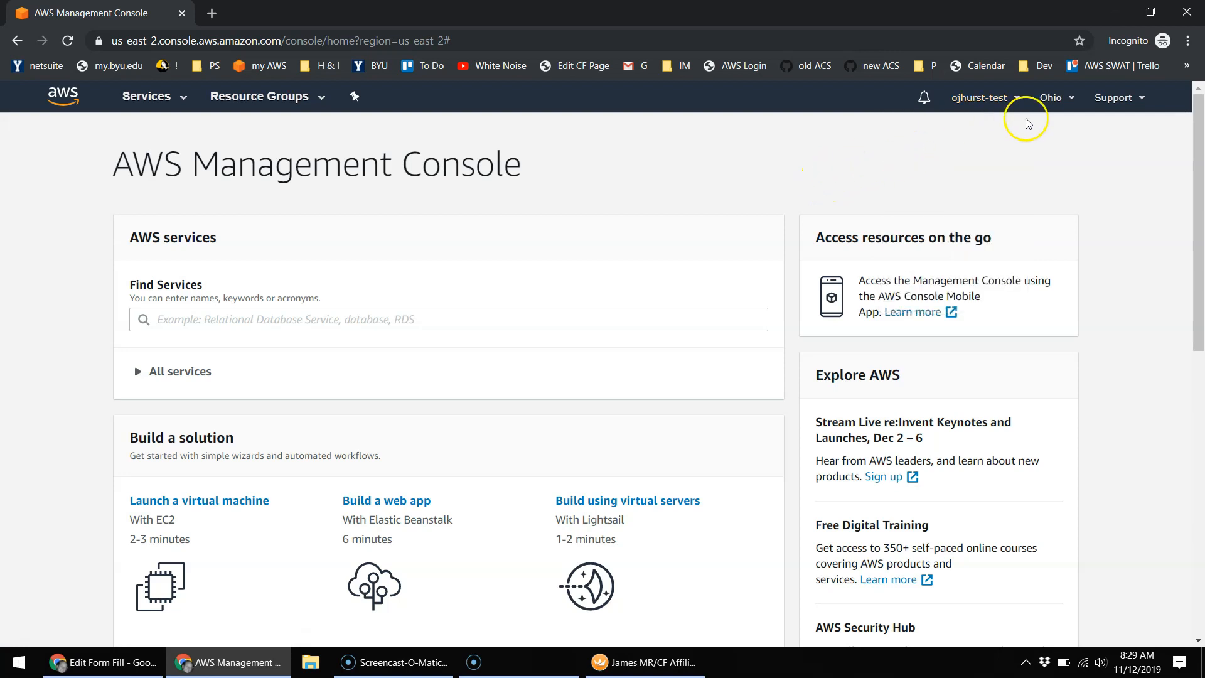
click(1067, 98)
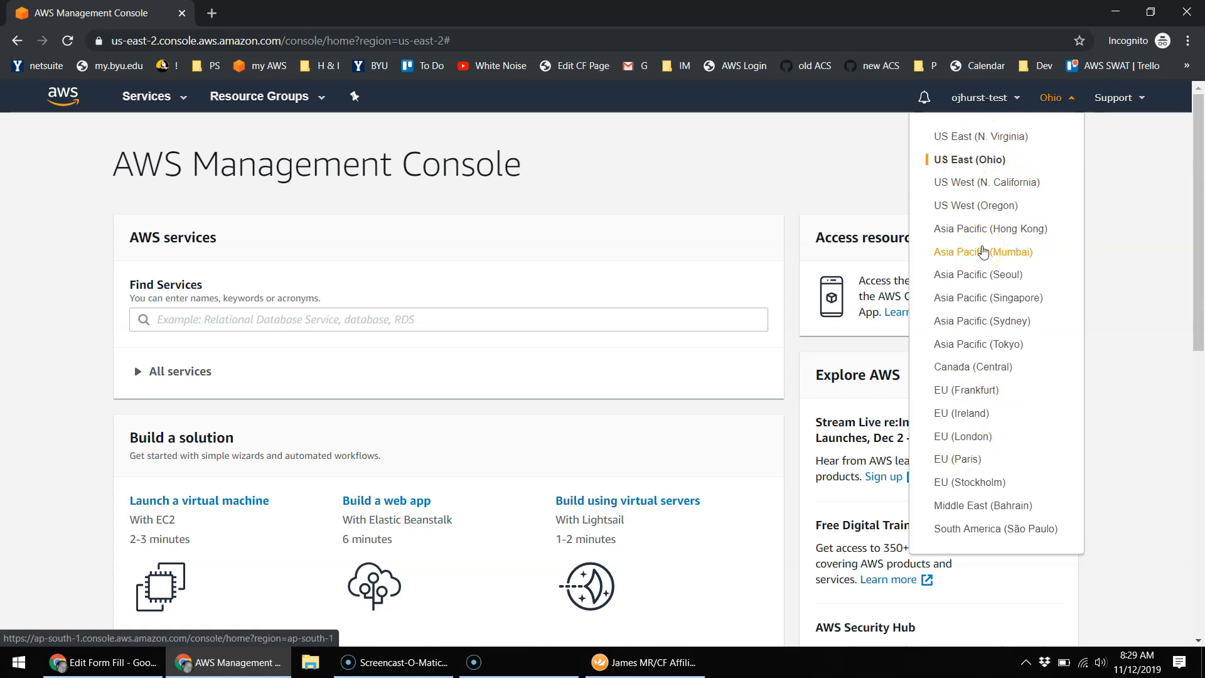
click(1003, 208)
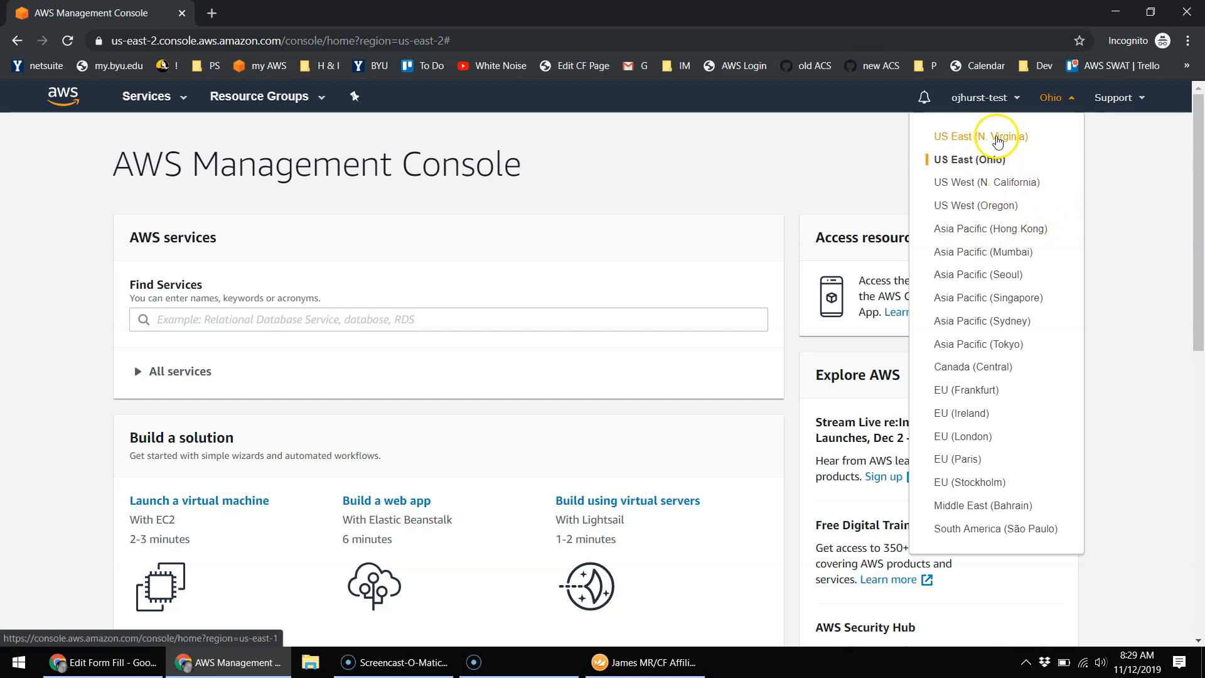
click(974, 206)
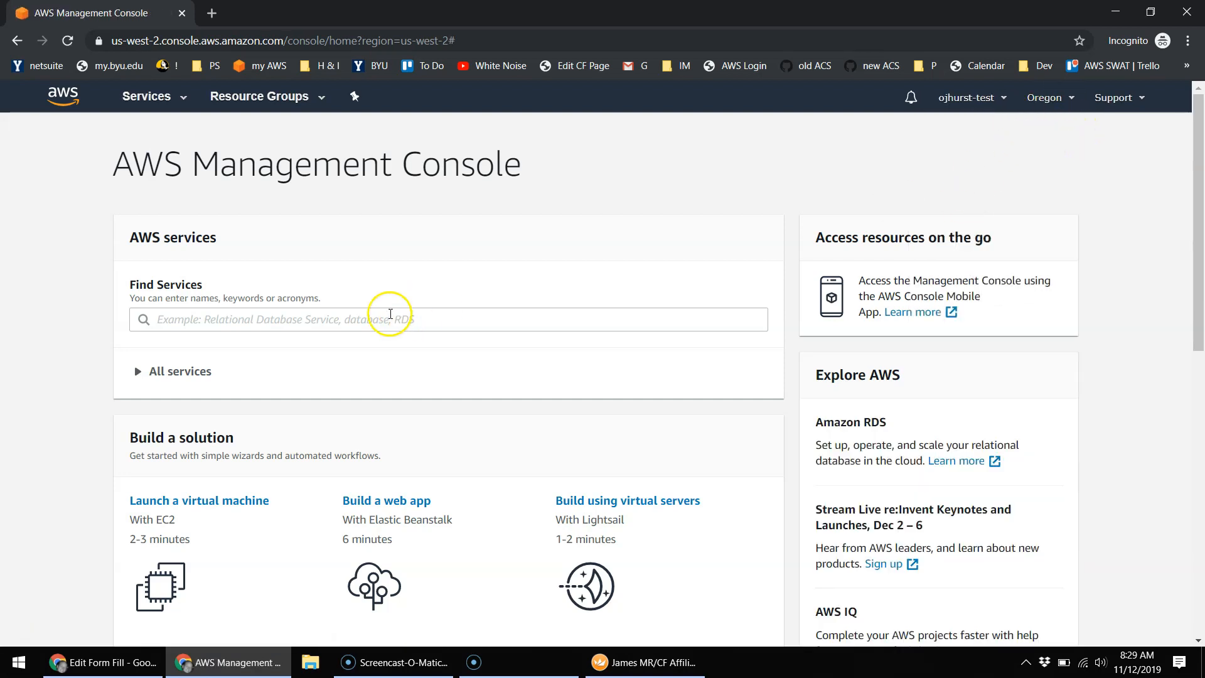
Step: Search Find Services for 'ec2' and open the EC2 dashboard
scroll(289, 308, down, 5)
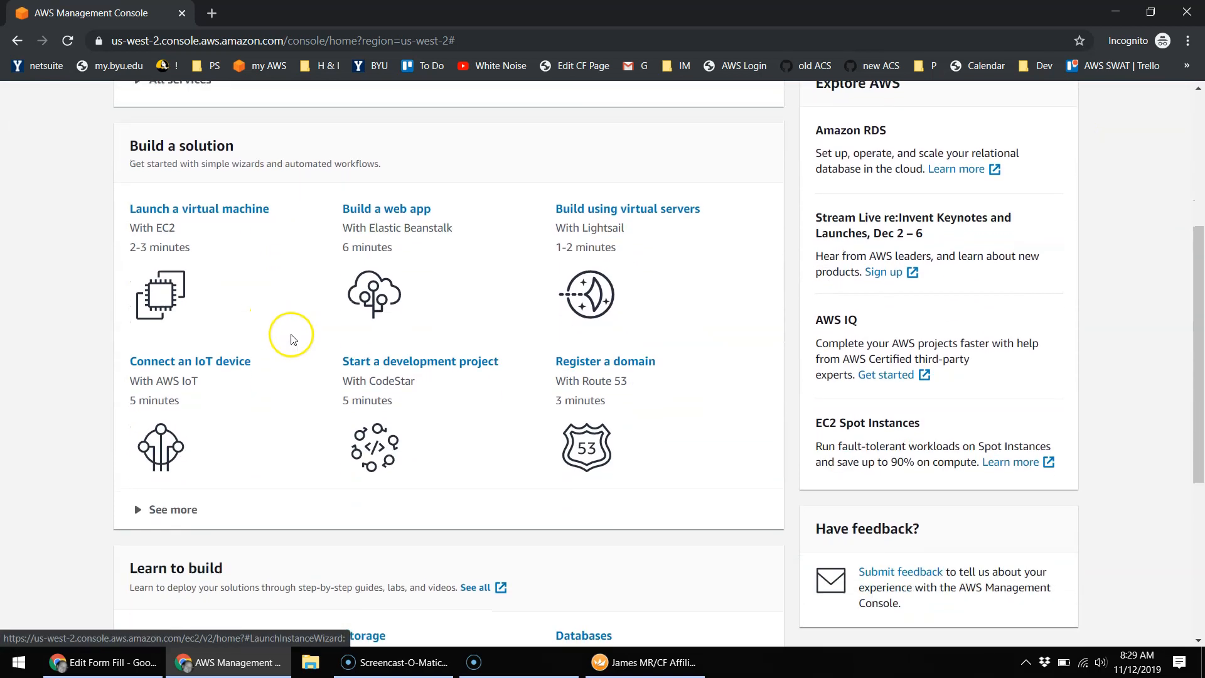
scroll(292, 339, up, 5)
click(294, 318)
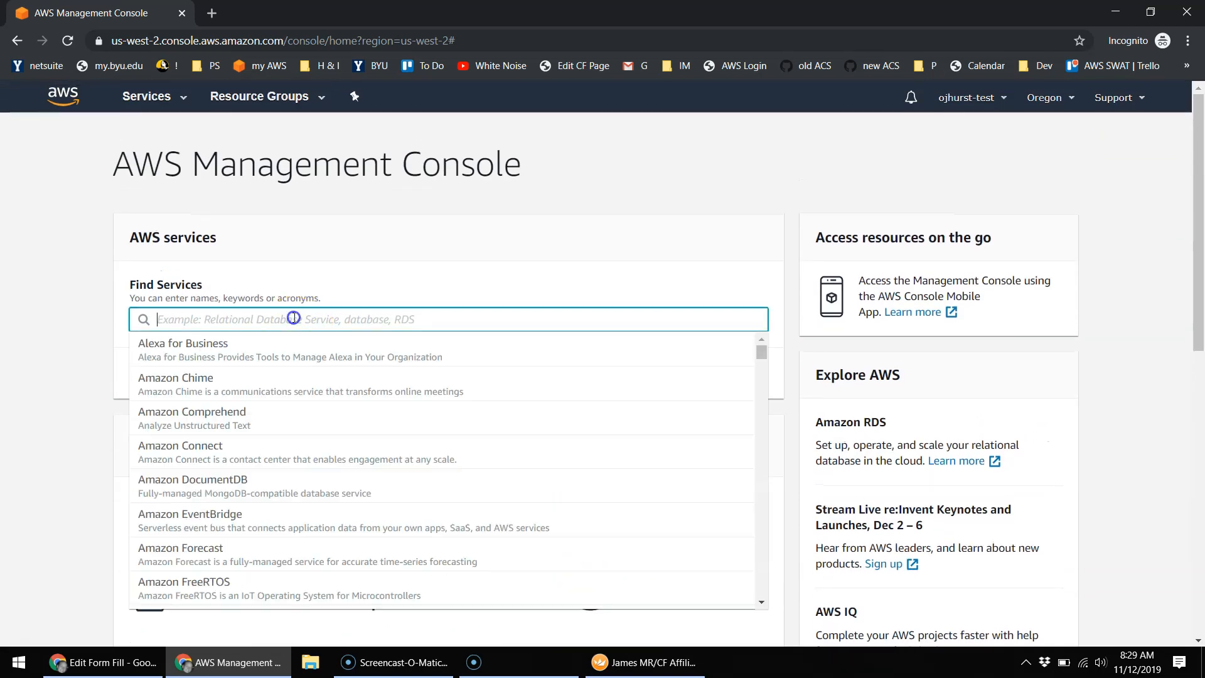
text(ec2)
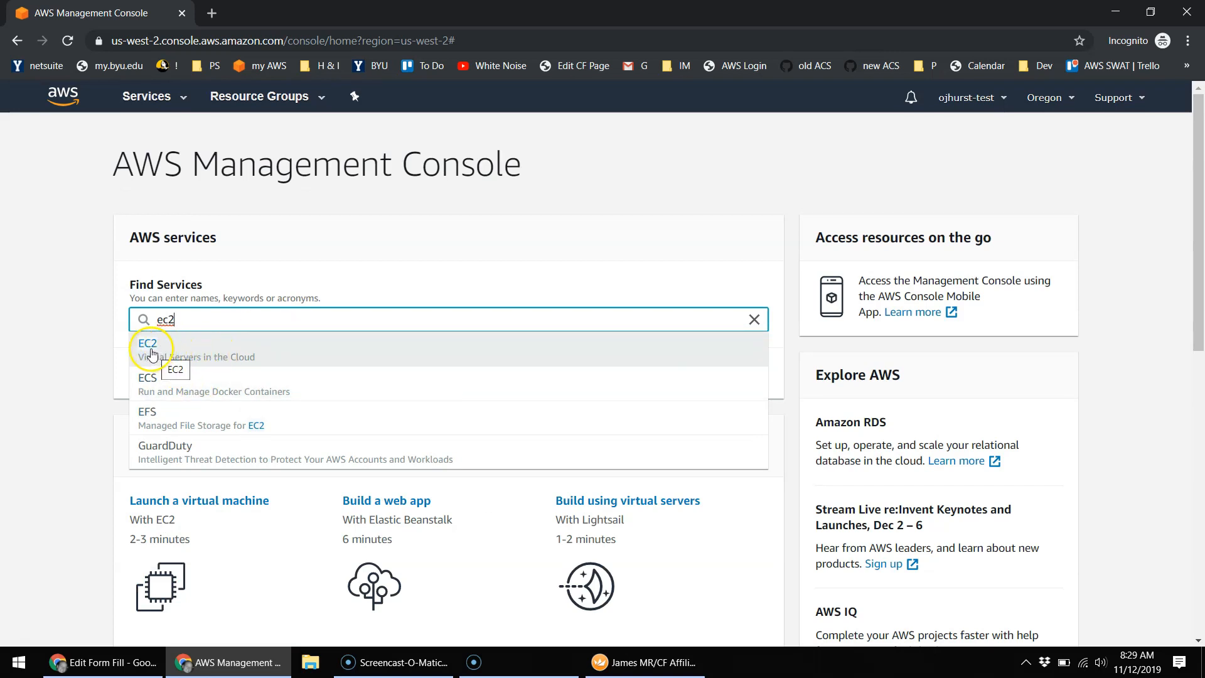
click(153, 355)
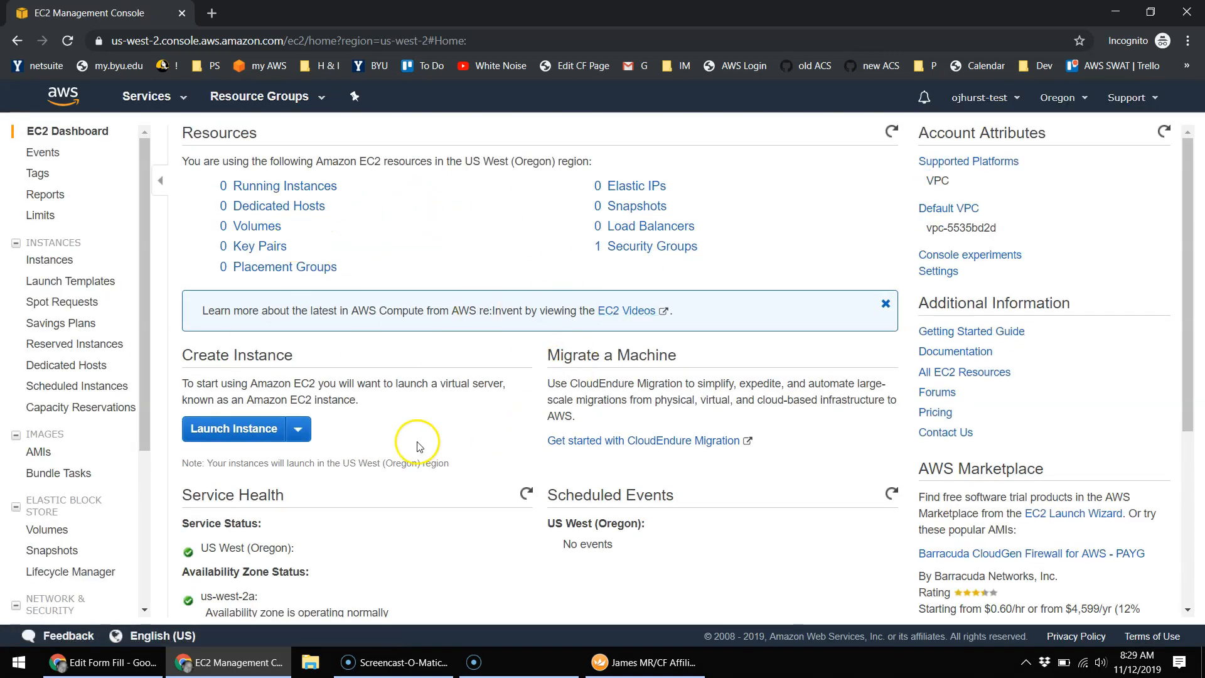
Step: Launch a new instance from the Microsoft Windows Server 2019 Base AMI
click(236, 433)
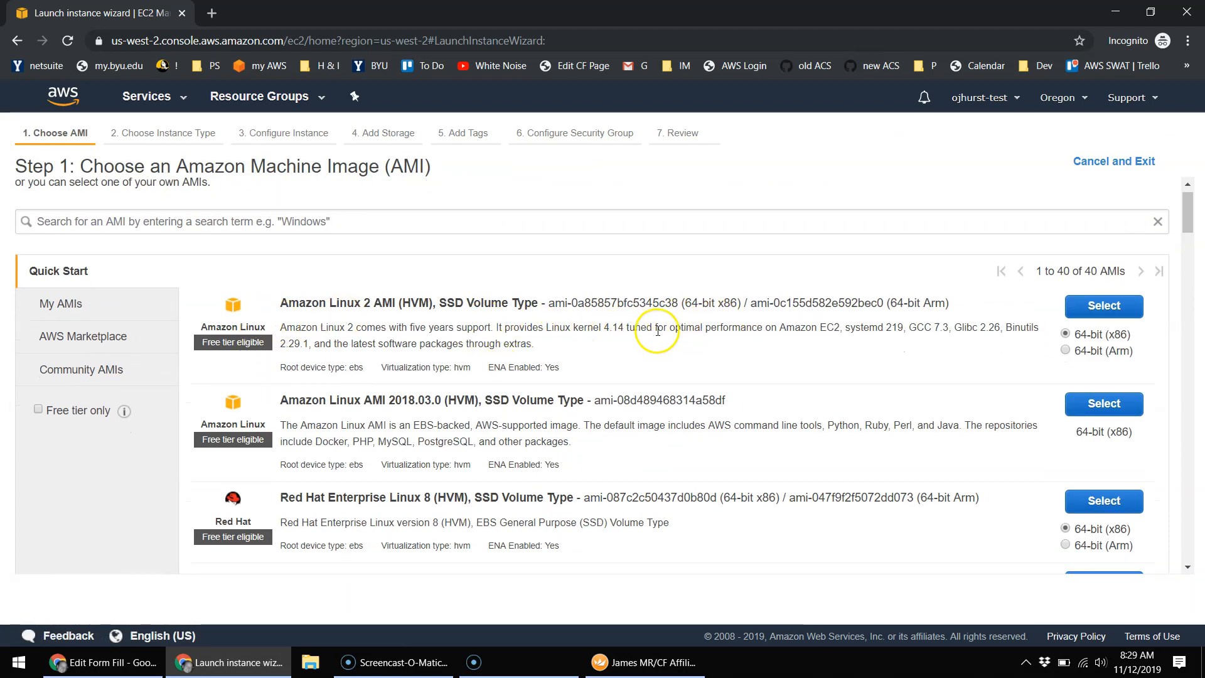
scroll(628, 327, down, 2)
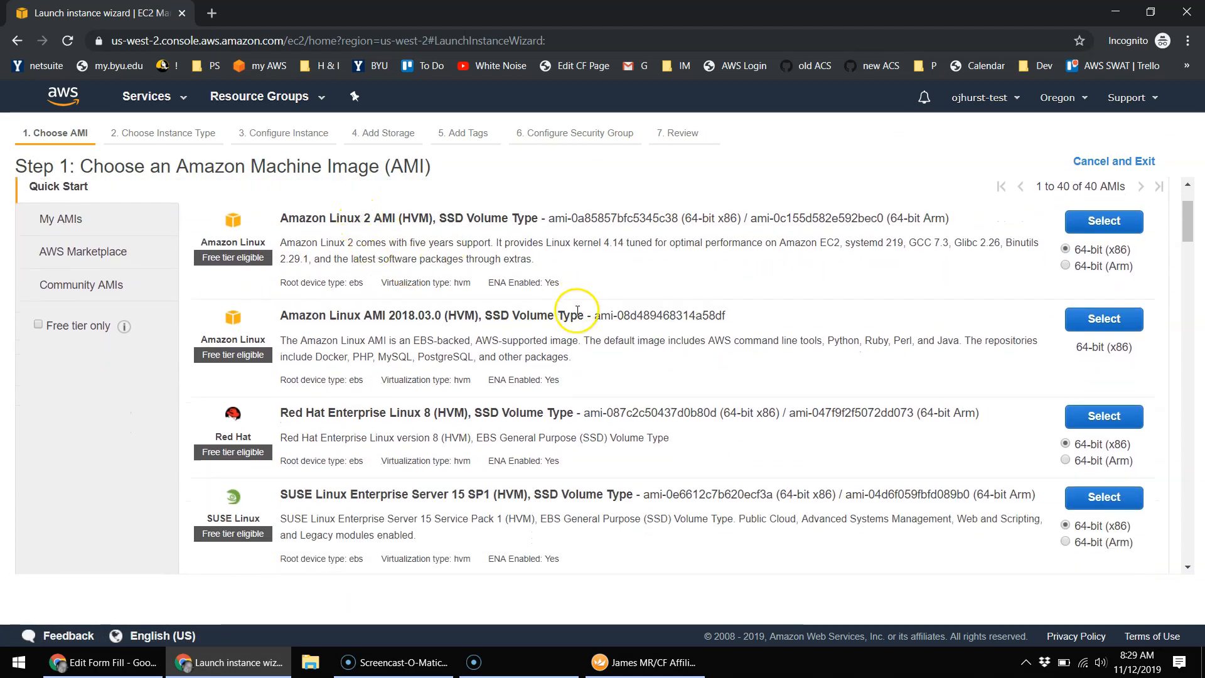
scroll(503, 352, down, 1)
scroll(690, 355, down, 7)
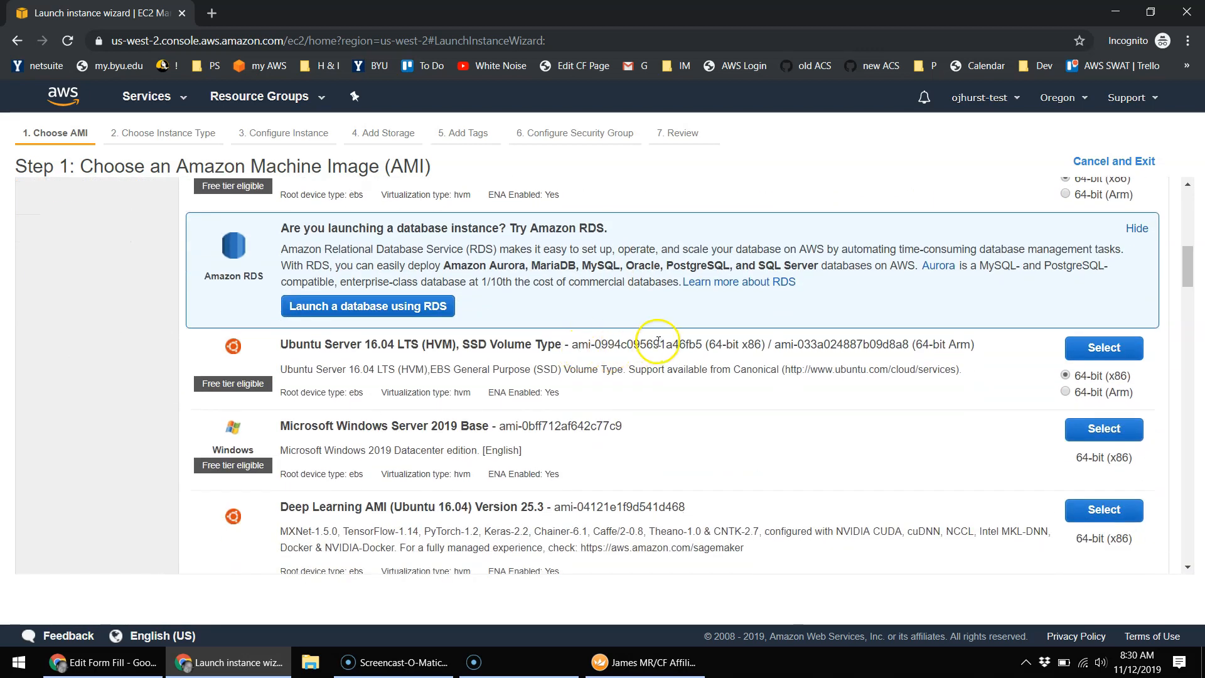
scroll(656, 343, down, 2)
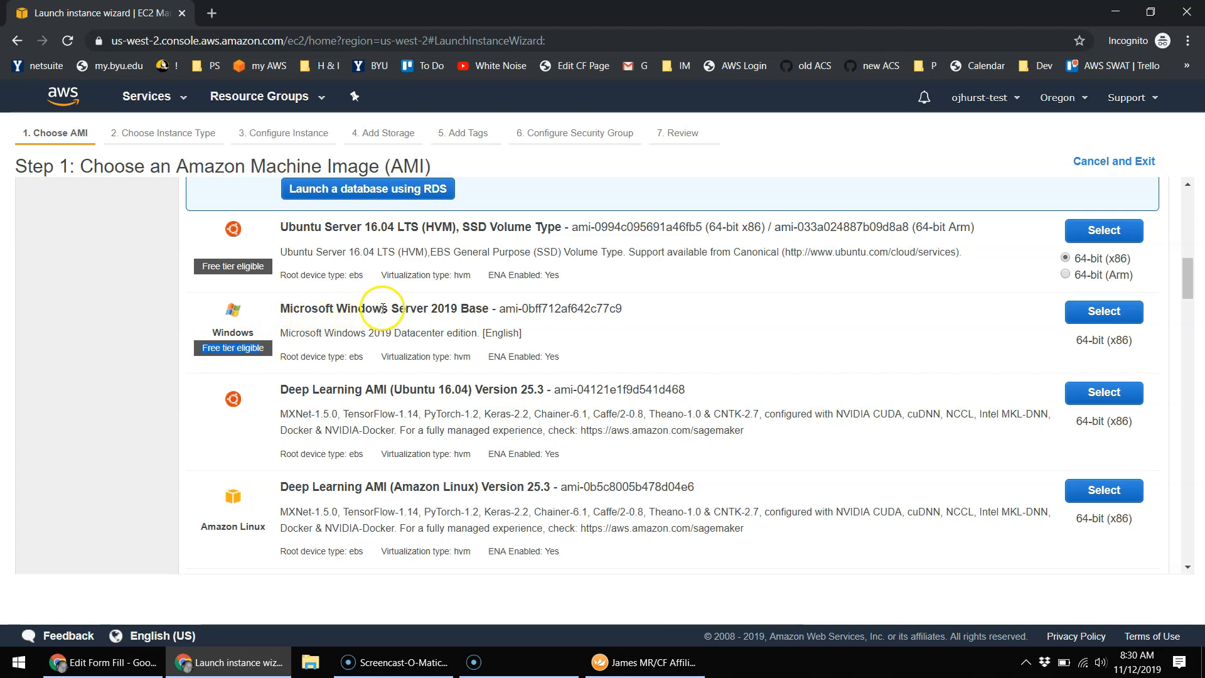
click(1113, 318)
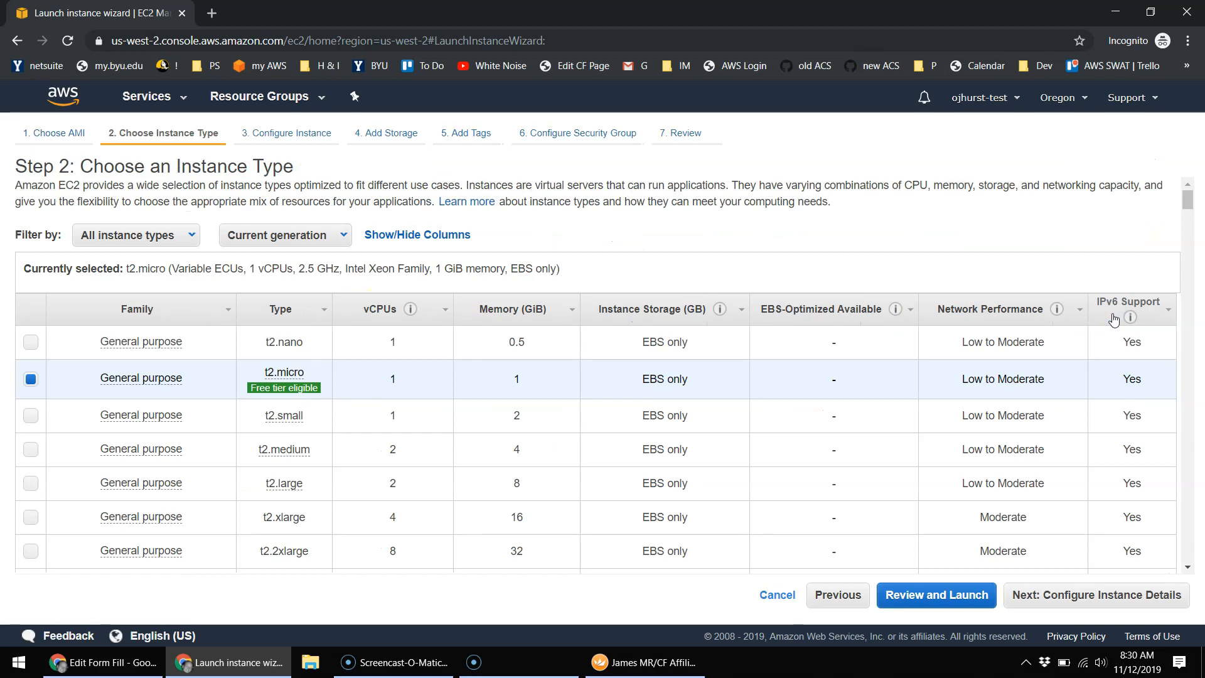
Step: Compare t2.nano and t2.small, then keep the free-tier t2.micro and go to instance details
mouse_move(261, 361)
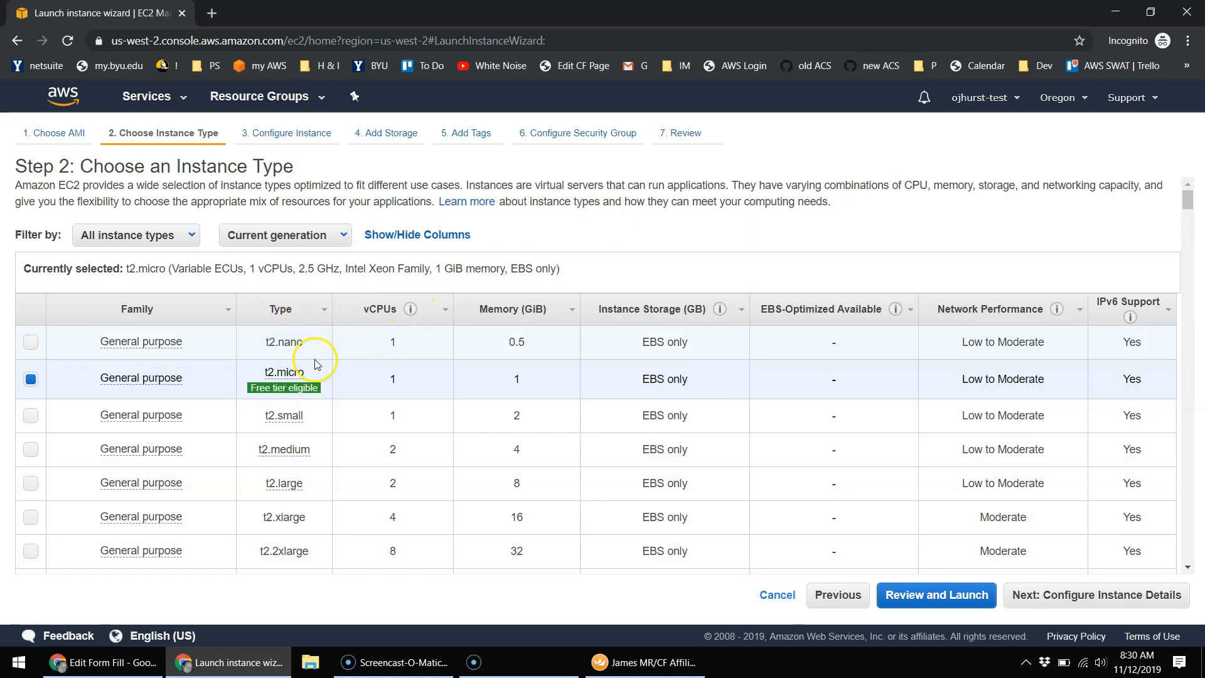
mouse_move(284, 387)
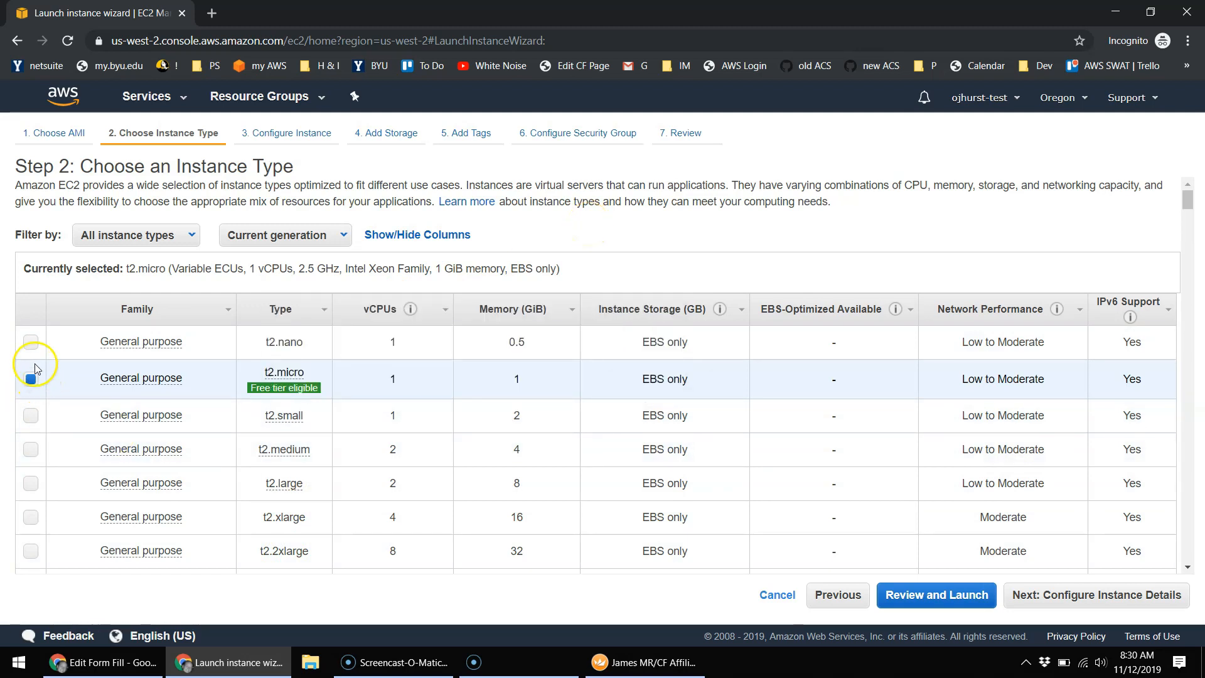
click(31, 342)
click(30, 415)
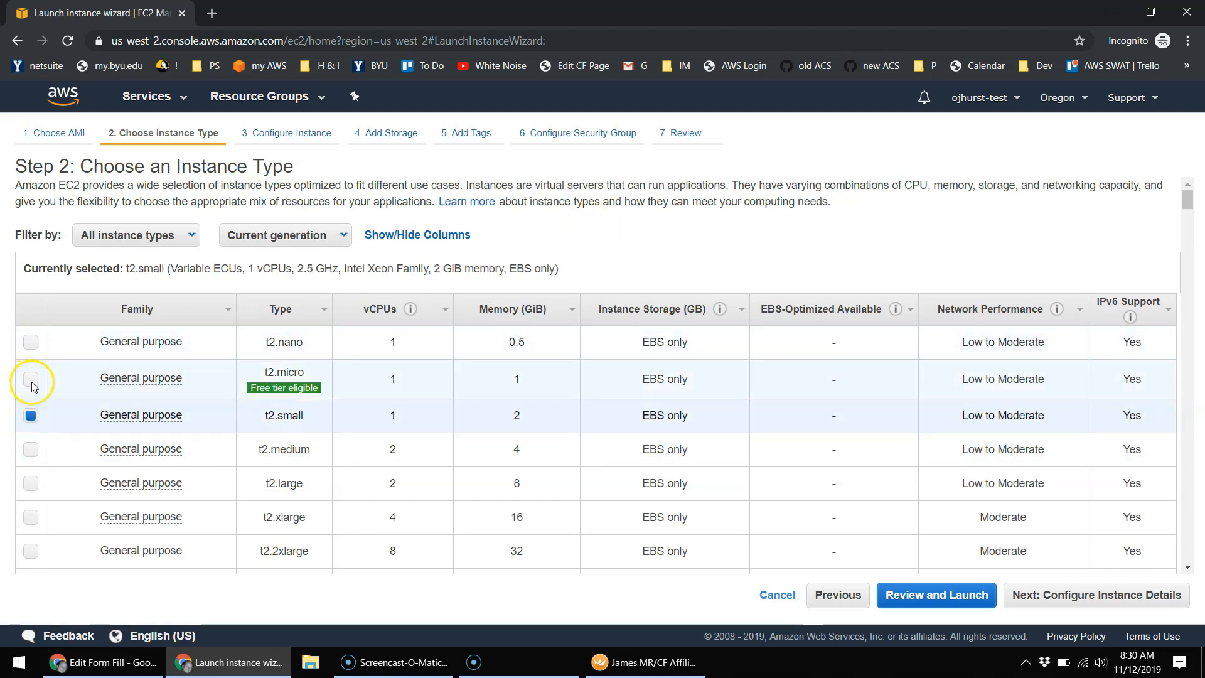
click(30, 380)
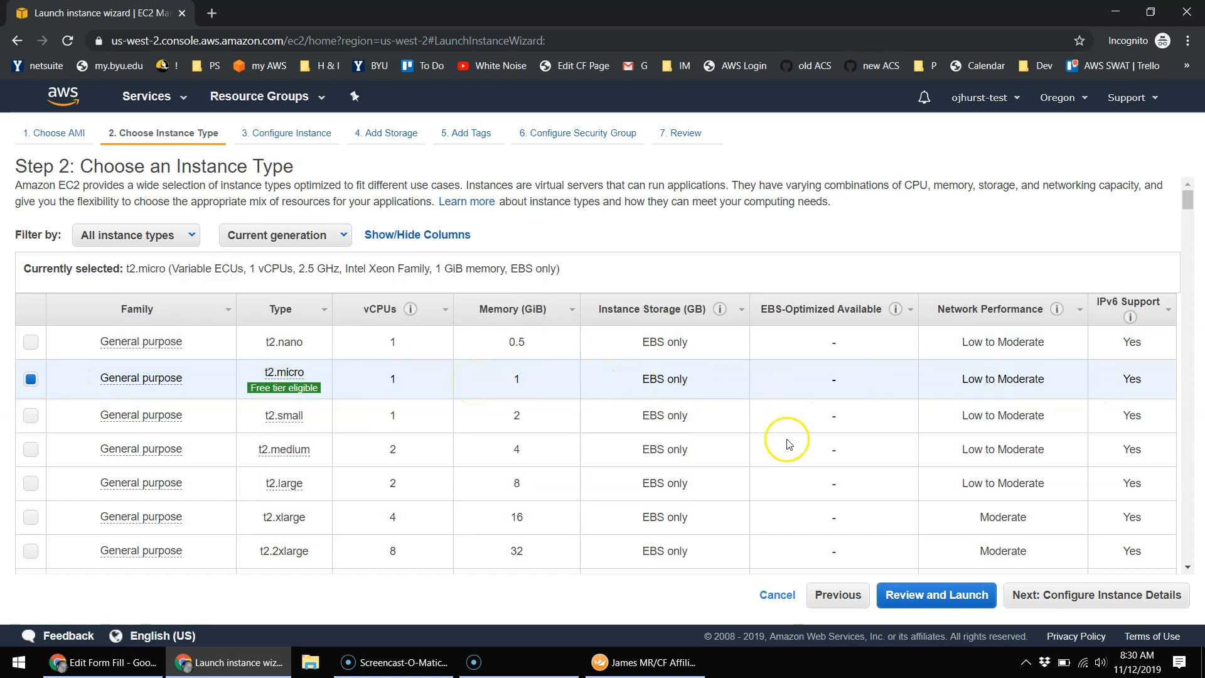
click(1139, 600)
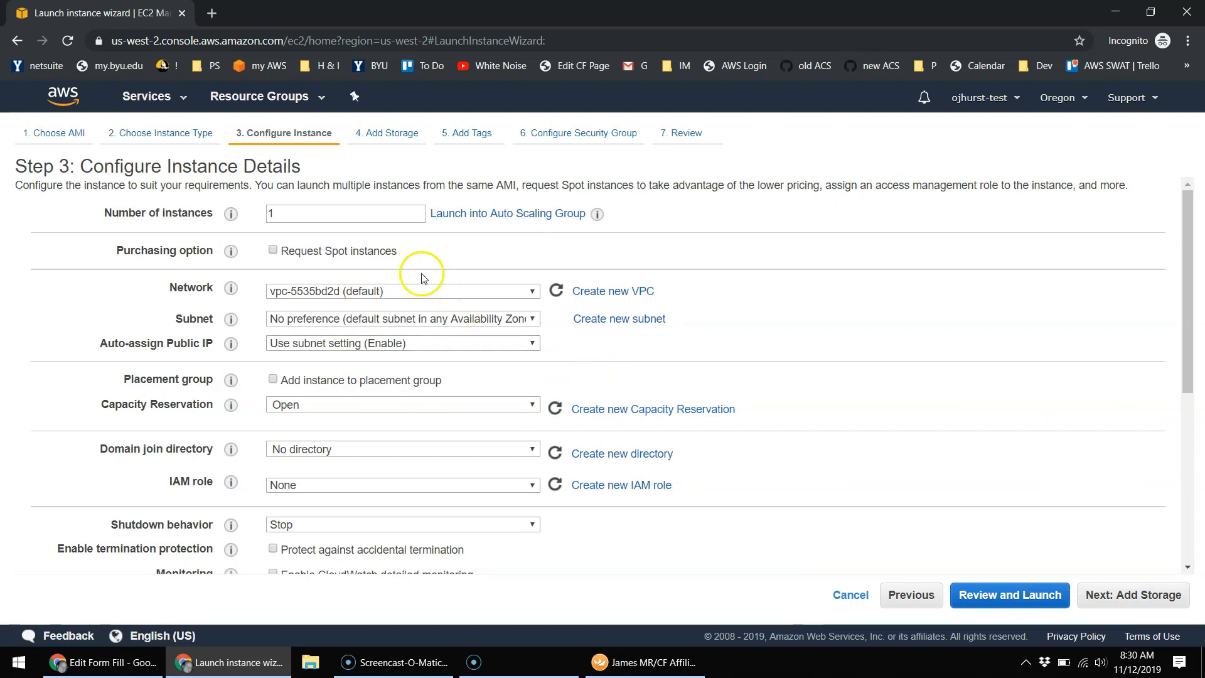
Step: Keep the default instance details and storage settings, advancing to the Tags step
double_click(291, 218)
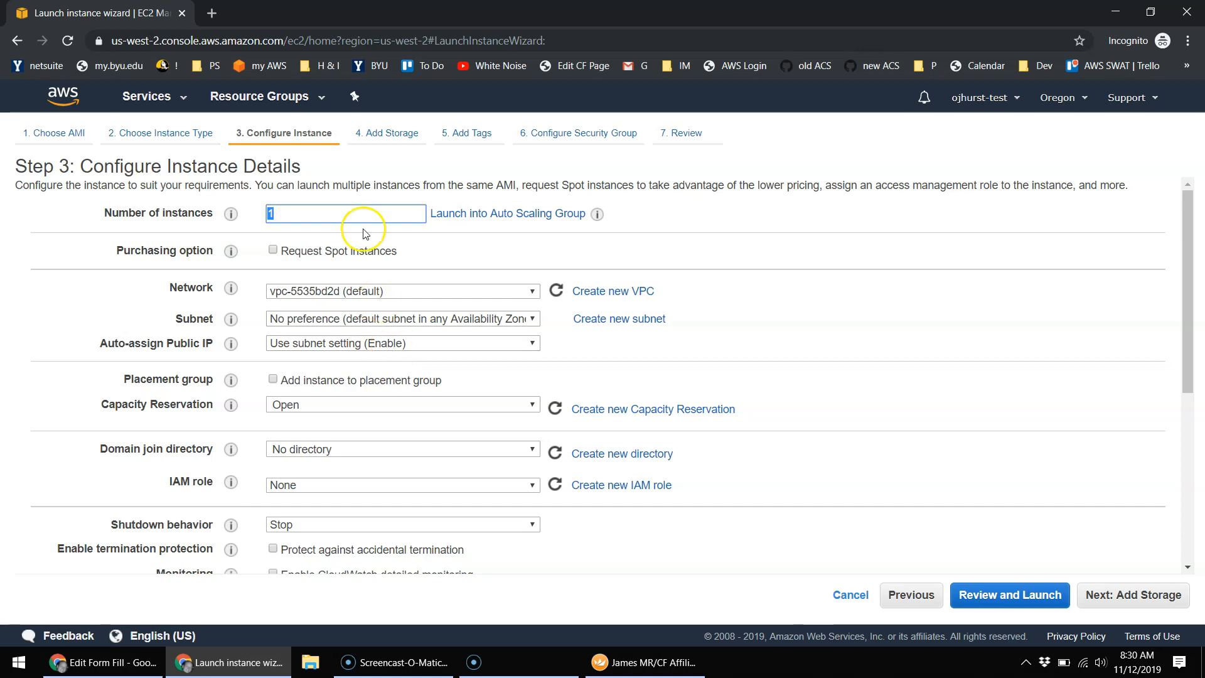
scroll(498, 341, down, 3)
scroll(502, 352, down, 2)
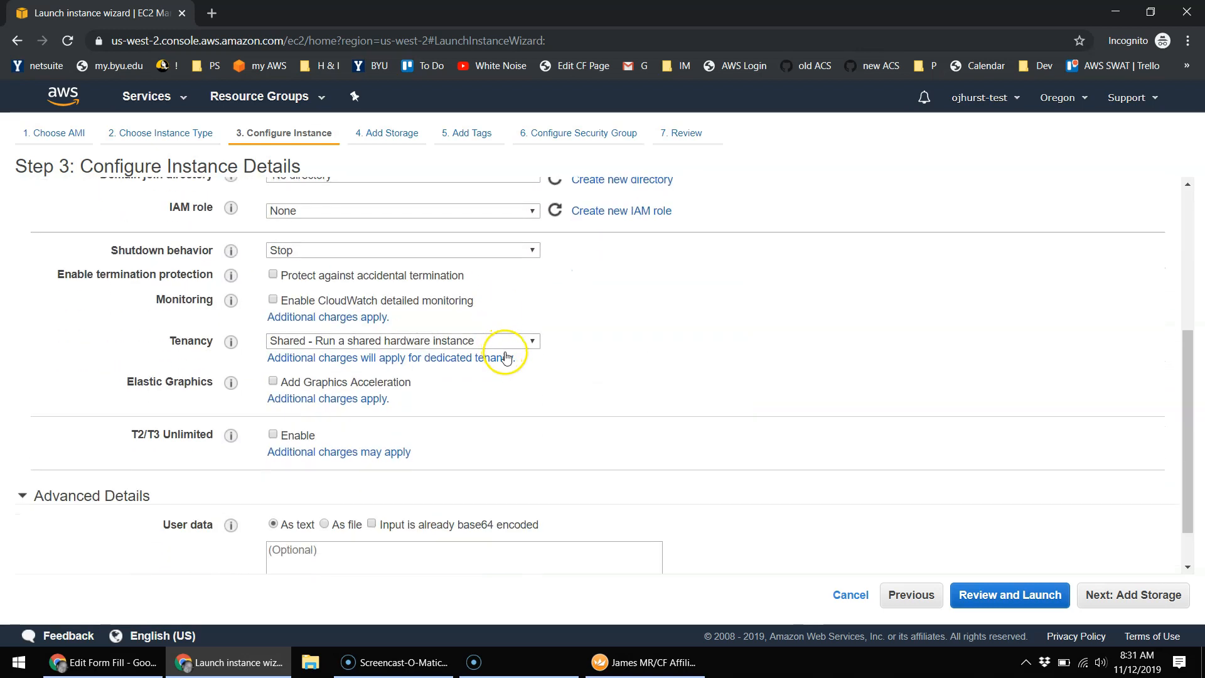
scroll(524, 364, up, 5)
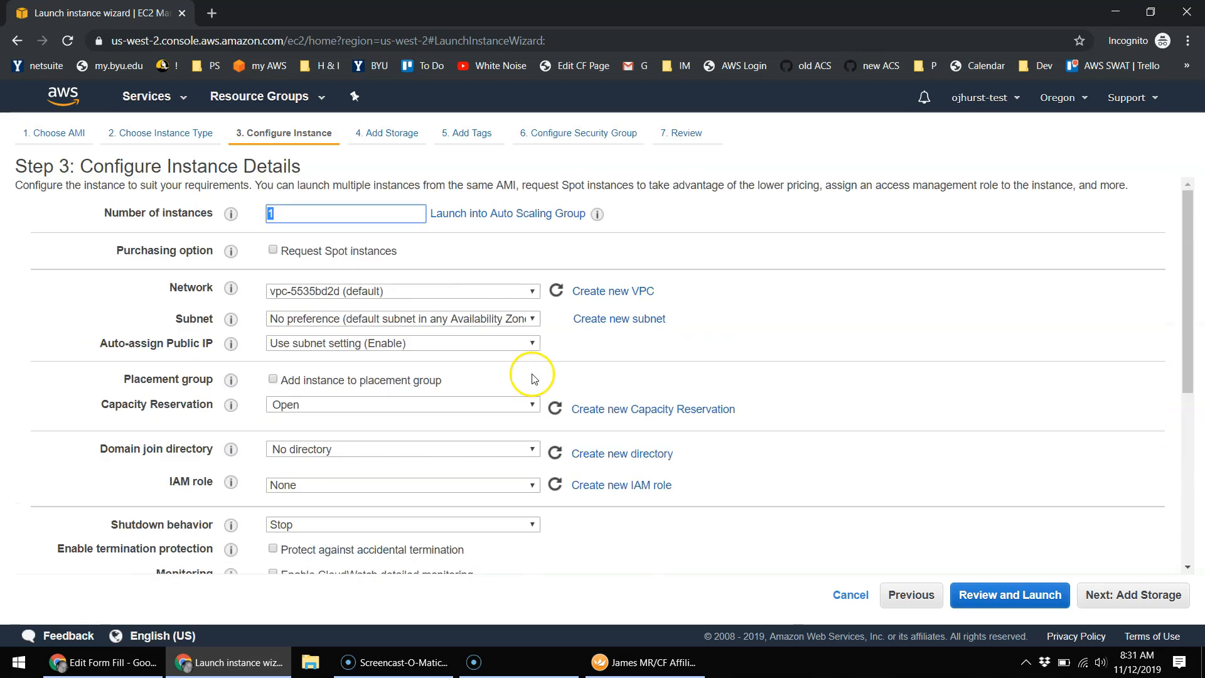
click(1149, 600)
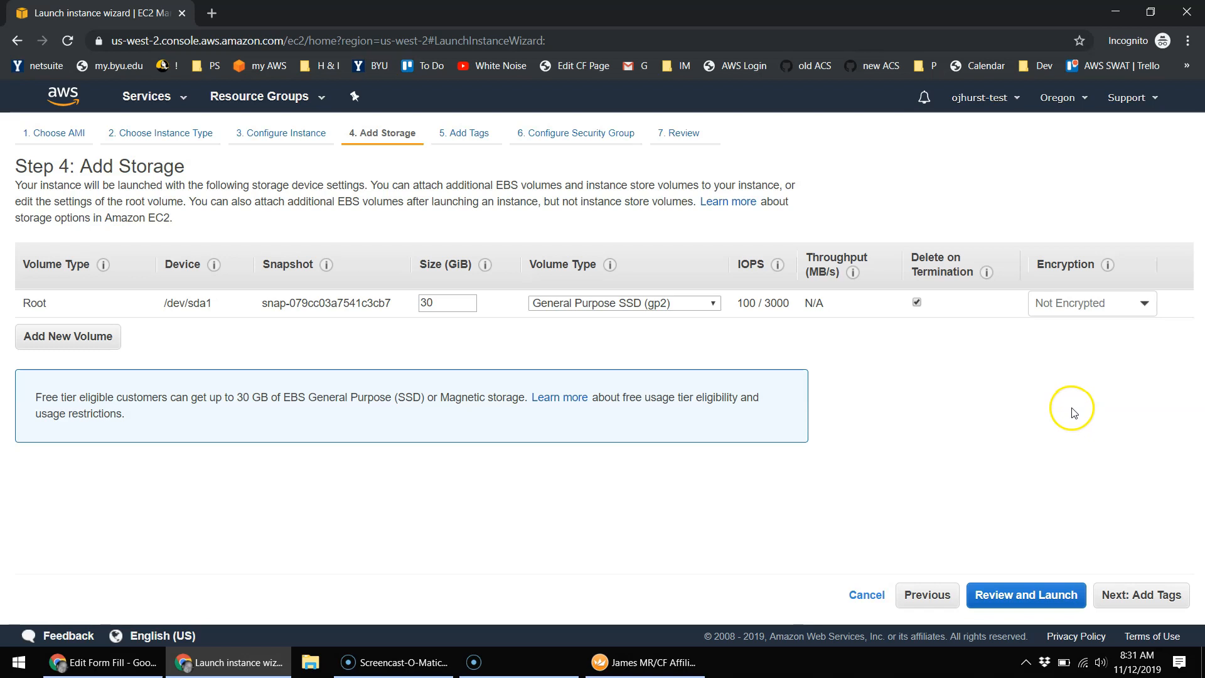
click(1154, 601)
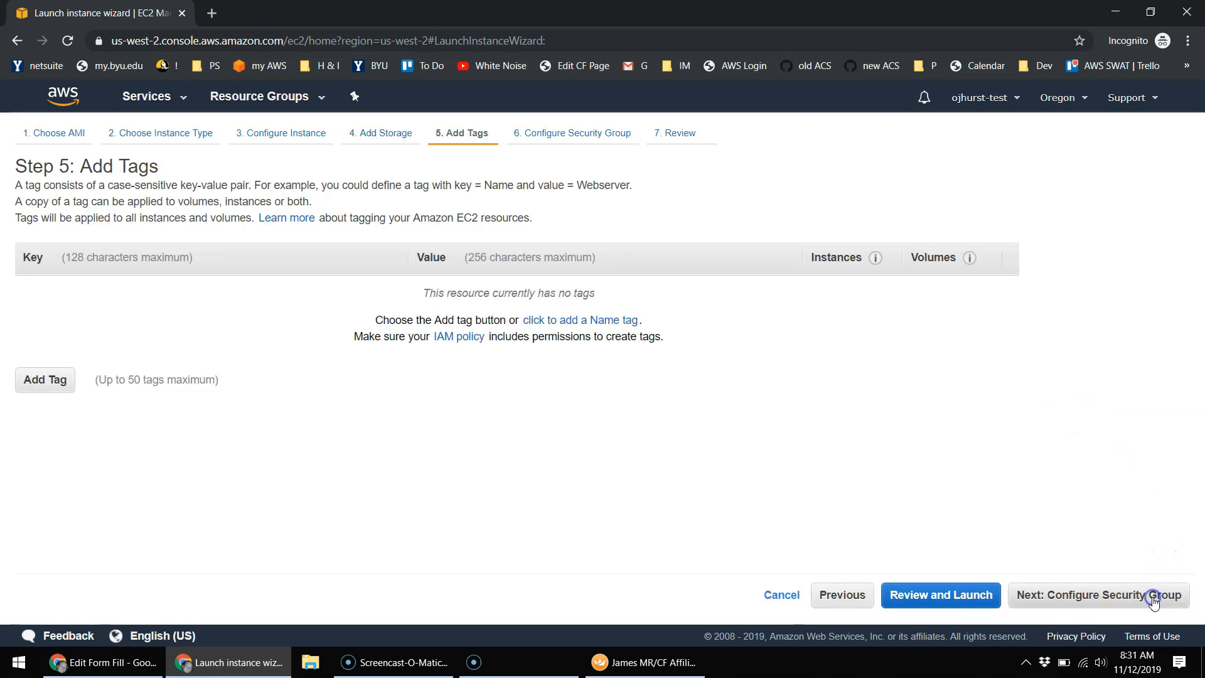
Step: Add a Name tag with value 'my windows computer' and continue to security groups
click(49, 381)
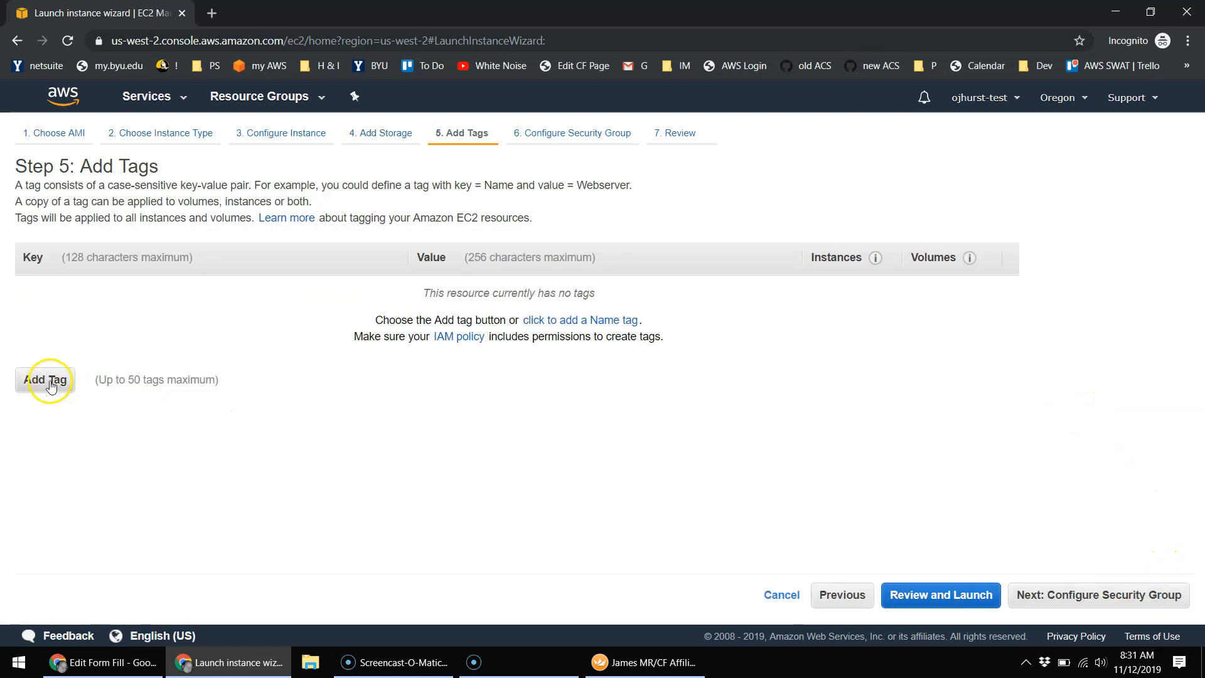
click(144, 297)
text(name)
key(Tab)
text(my)
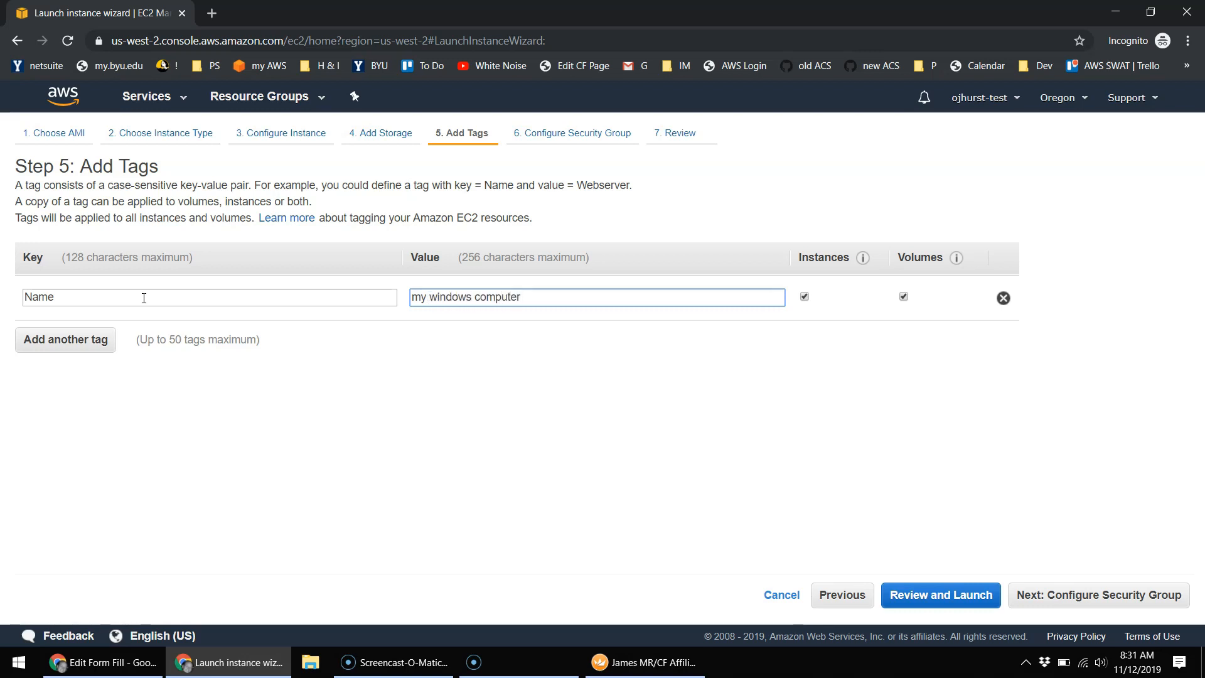
click(570, 386)
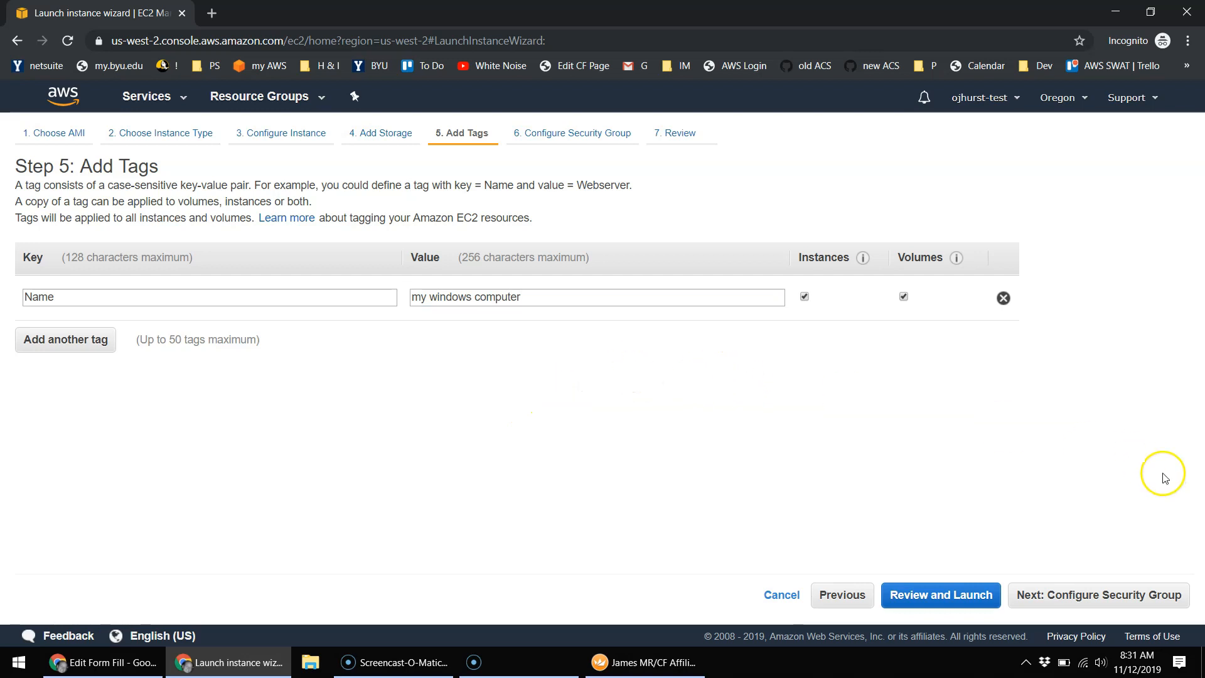
click(1122, 595)
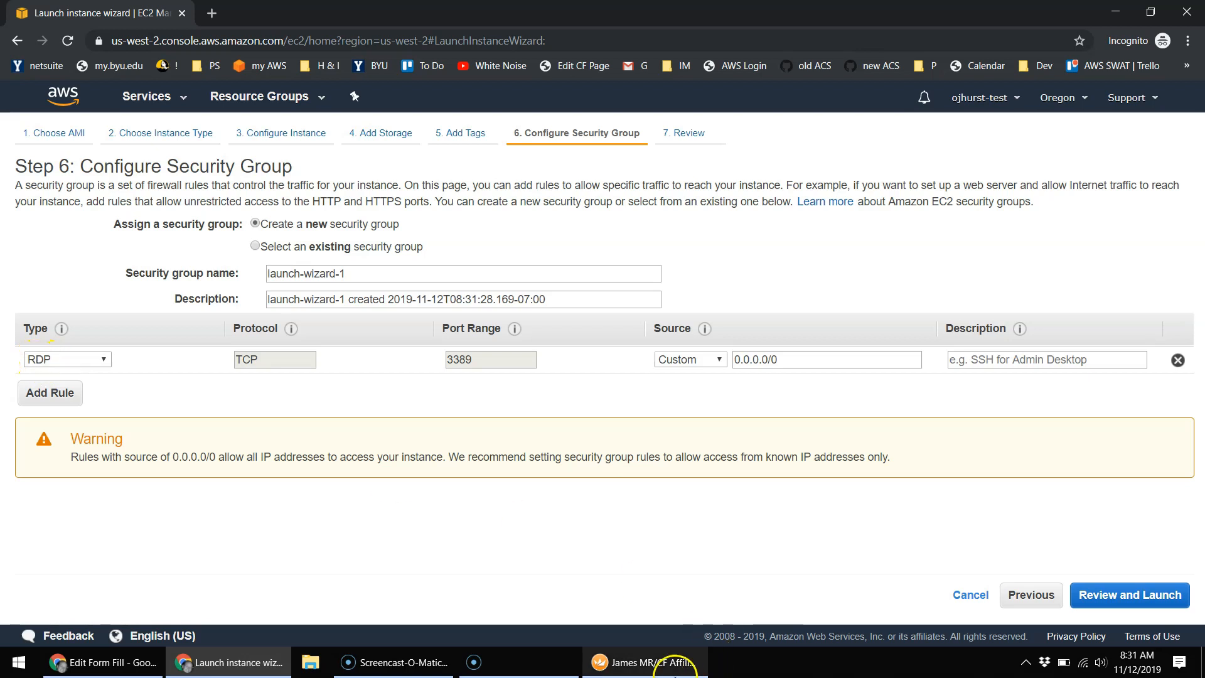
Step: Set the existing RDP rule's source to My IP
mouse_move(662, 672)
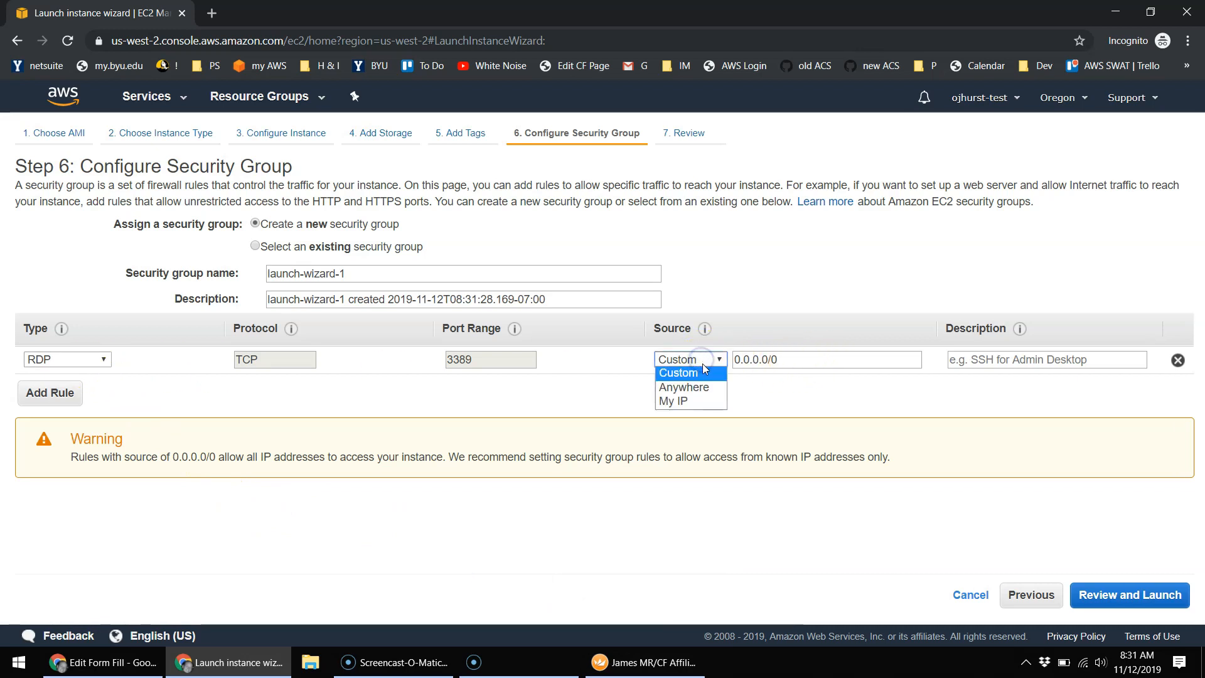
click(706, 386)
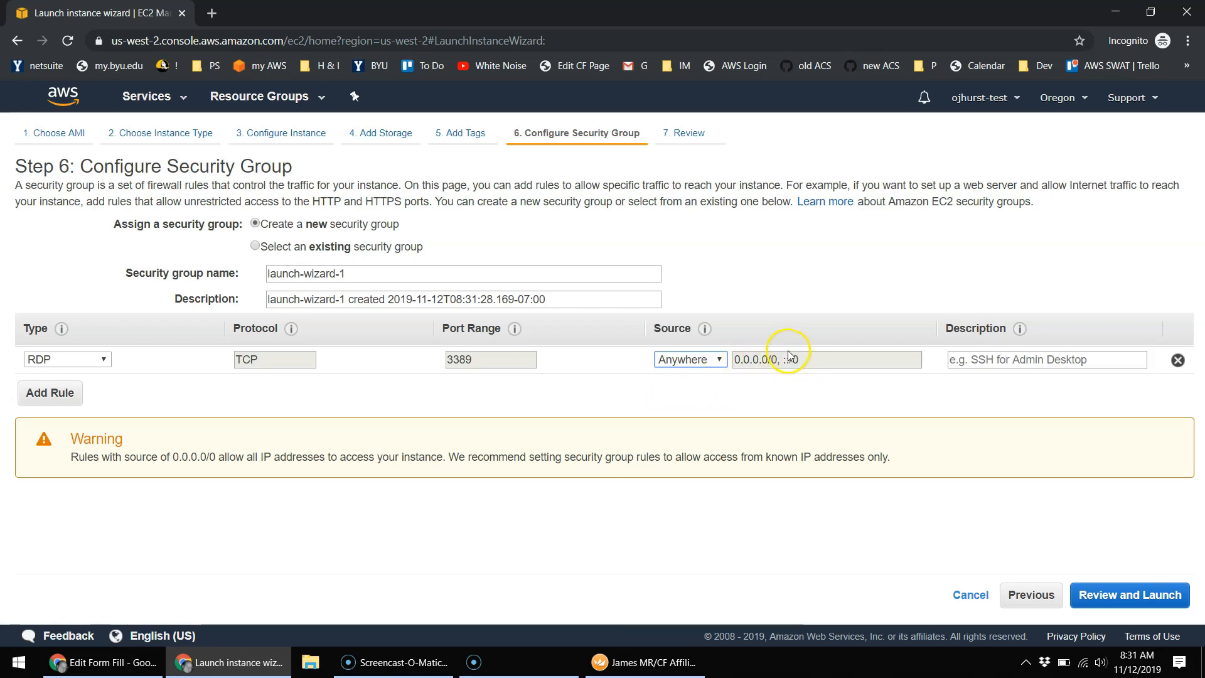
click(703, 361)
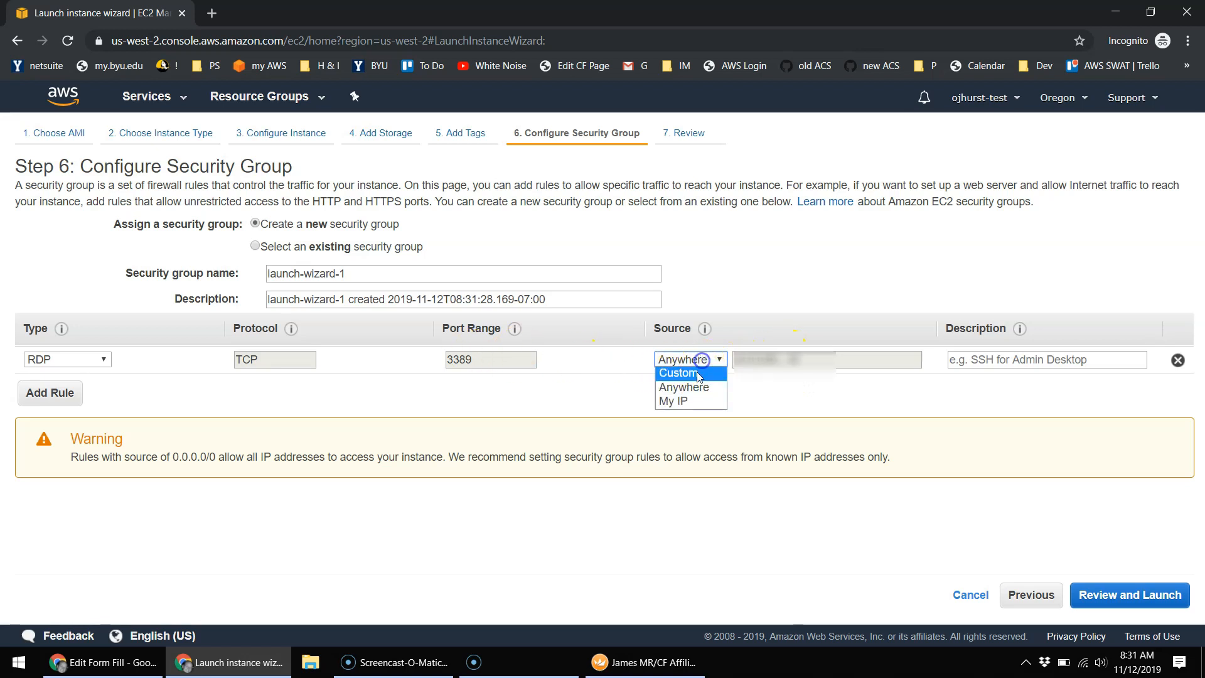
click(688, 402)
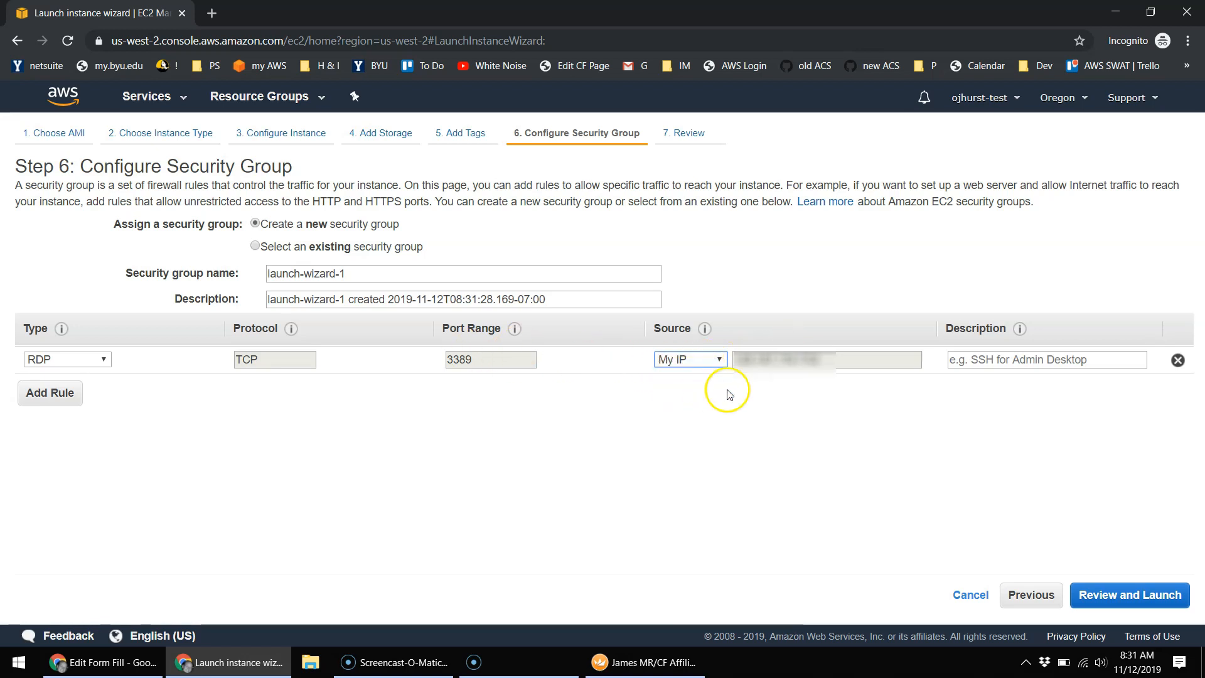
click(782, 408)
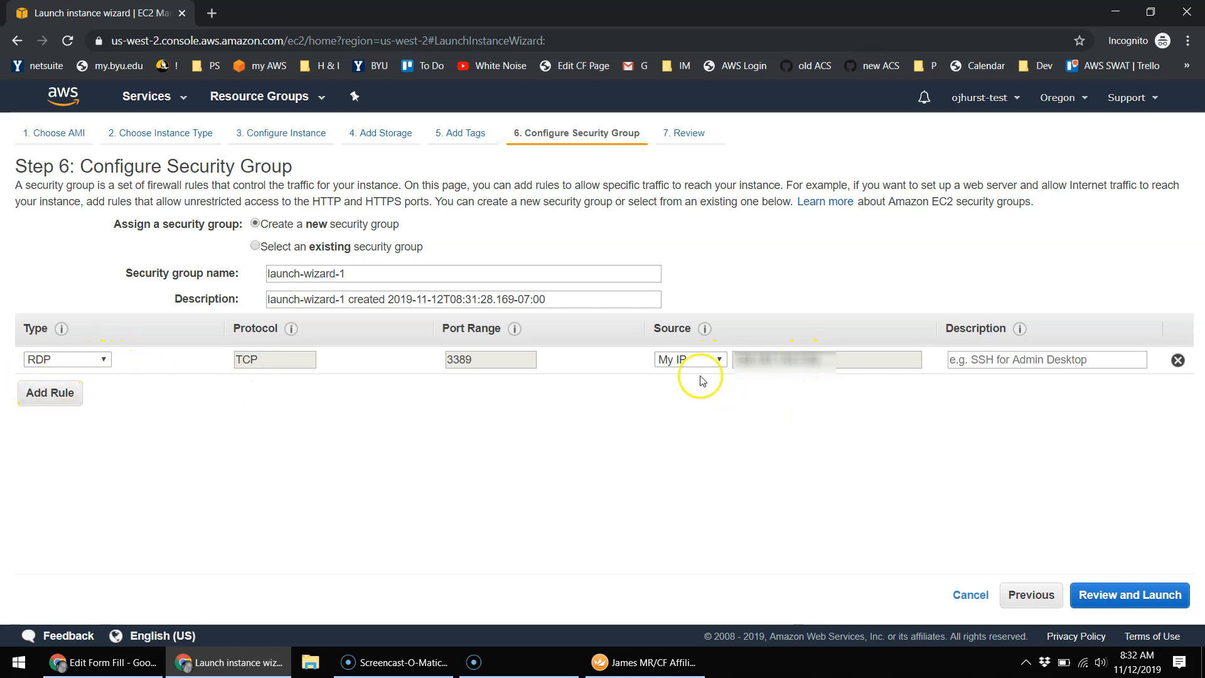
Step: Add a second inbound rule of type RDP on TCP port 3389
click(49, 393)
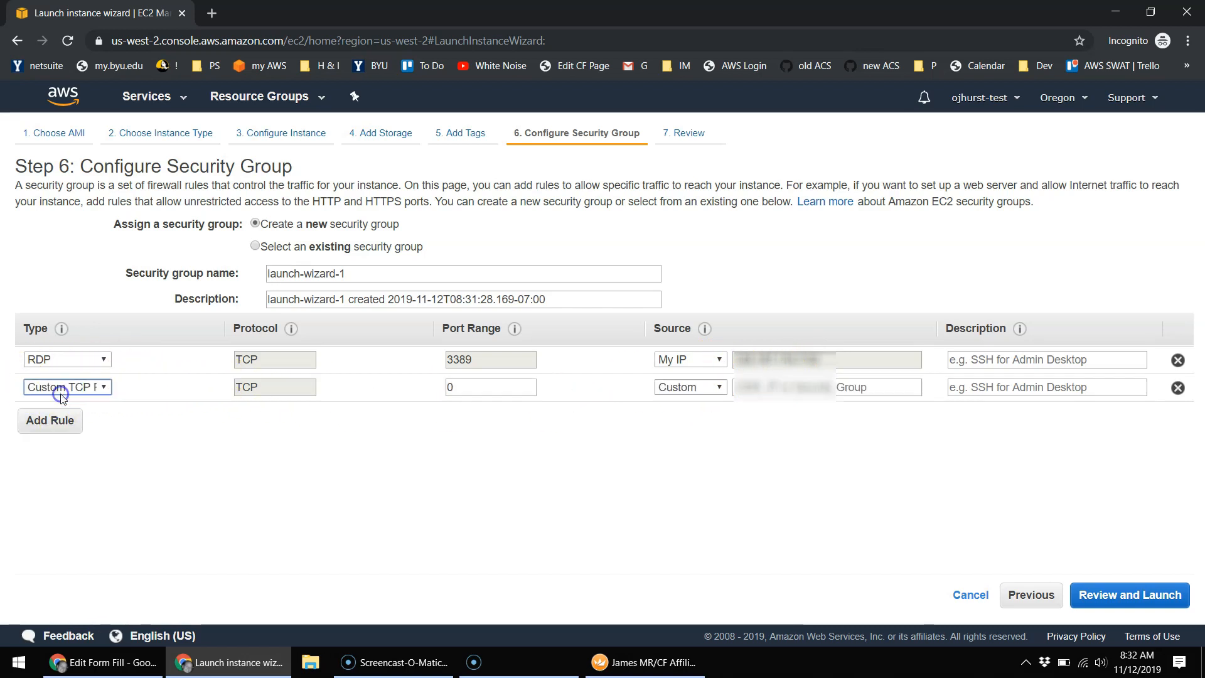
click(71, 388)
key(r)
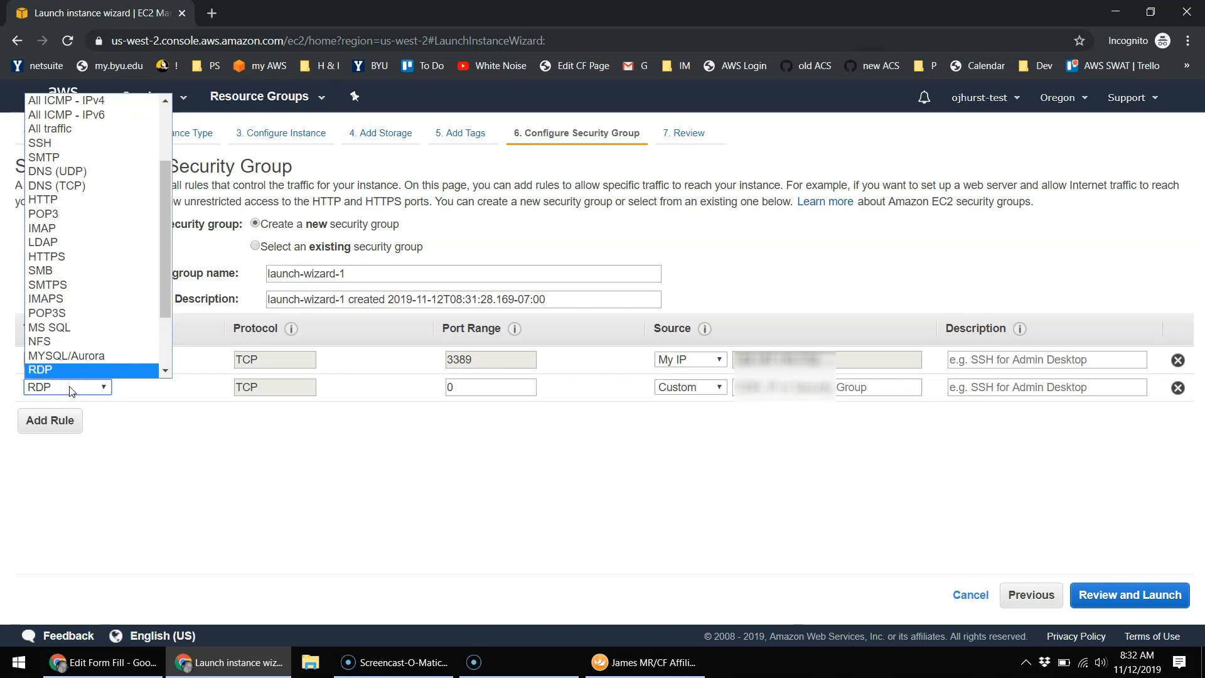
scroll(67, 377, down, 1)
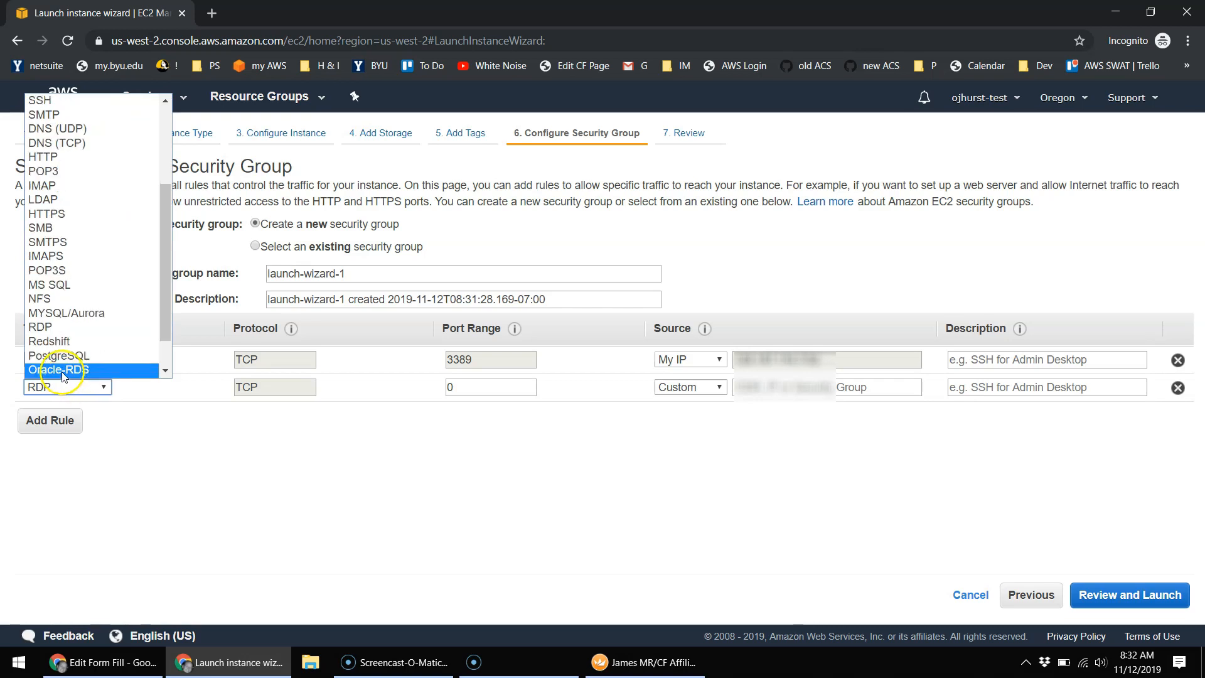
click(63, 327)
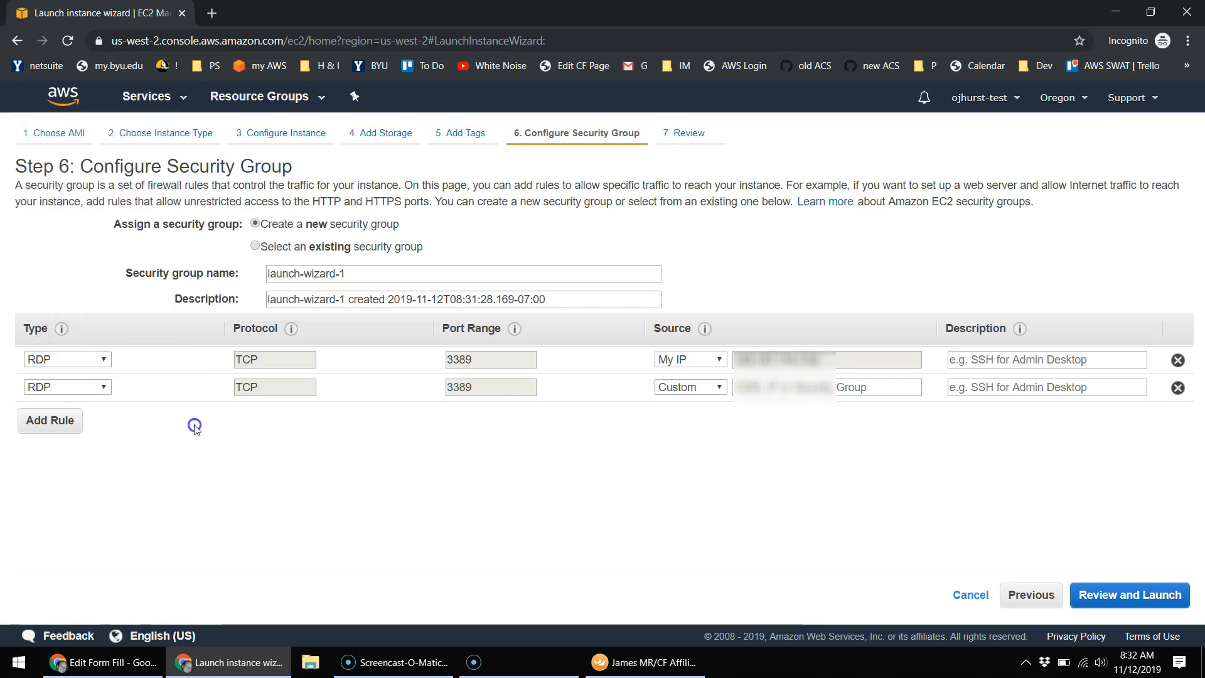
click(708, 393)
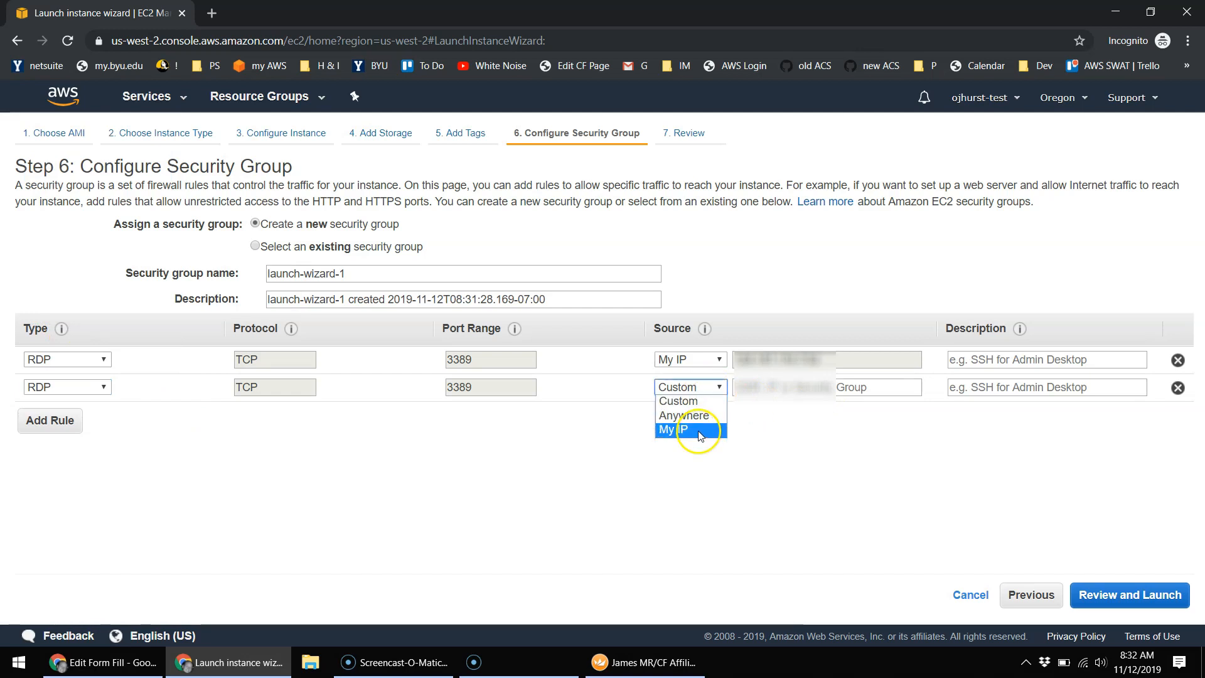
click(789, 430)
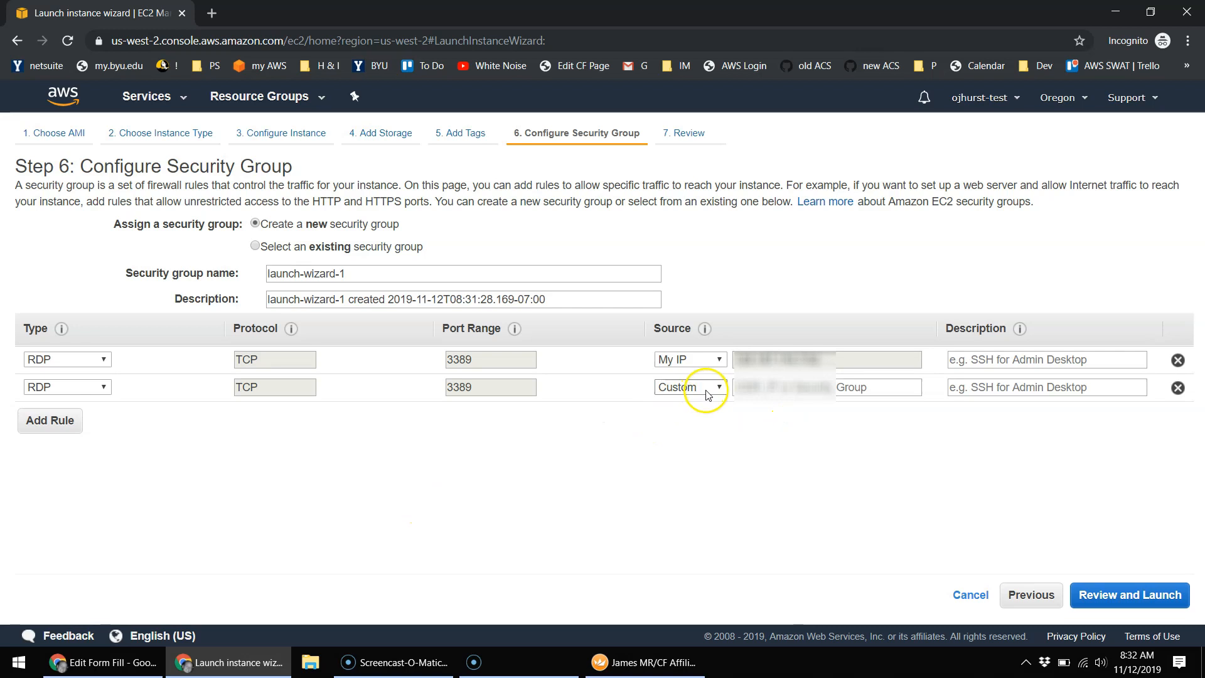
Step: Google 'whats my ip', select the shown public IP, and return to the launch wizard
click(145, 663)
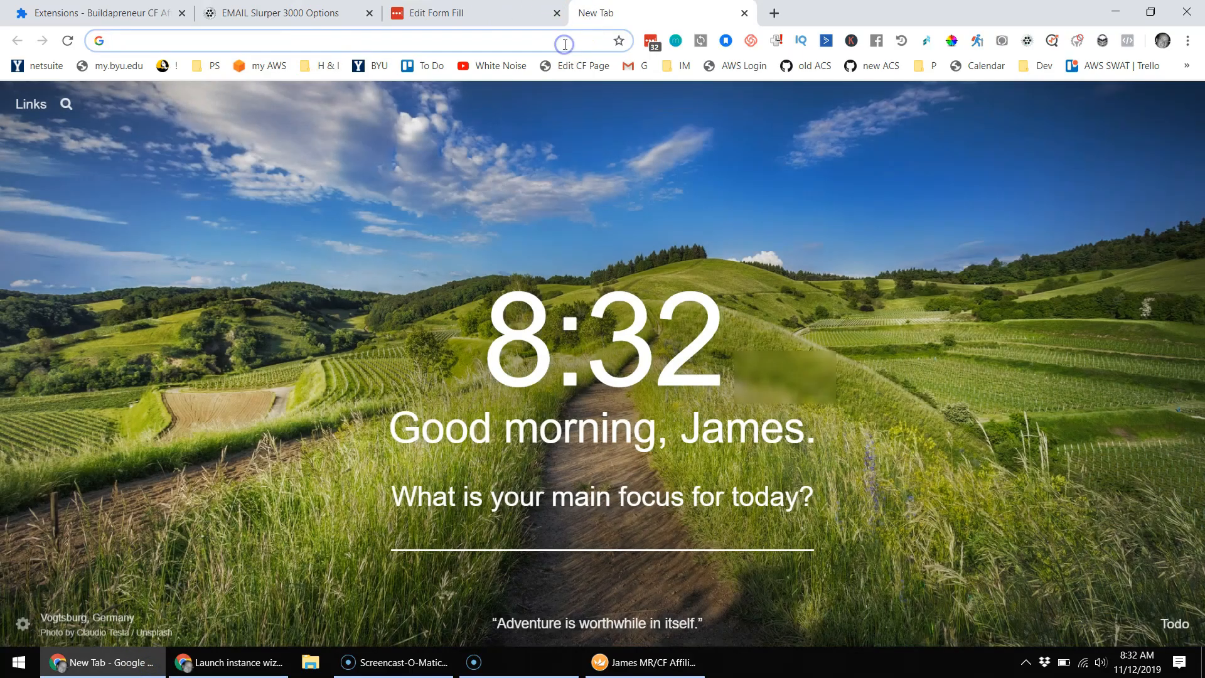
text(whats my ip)
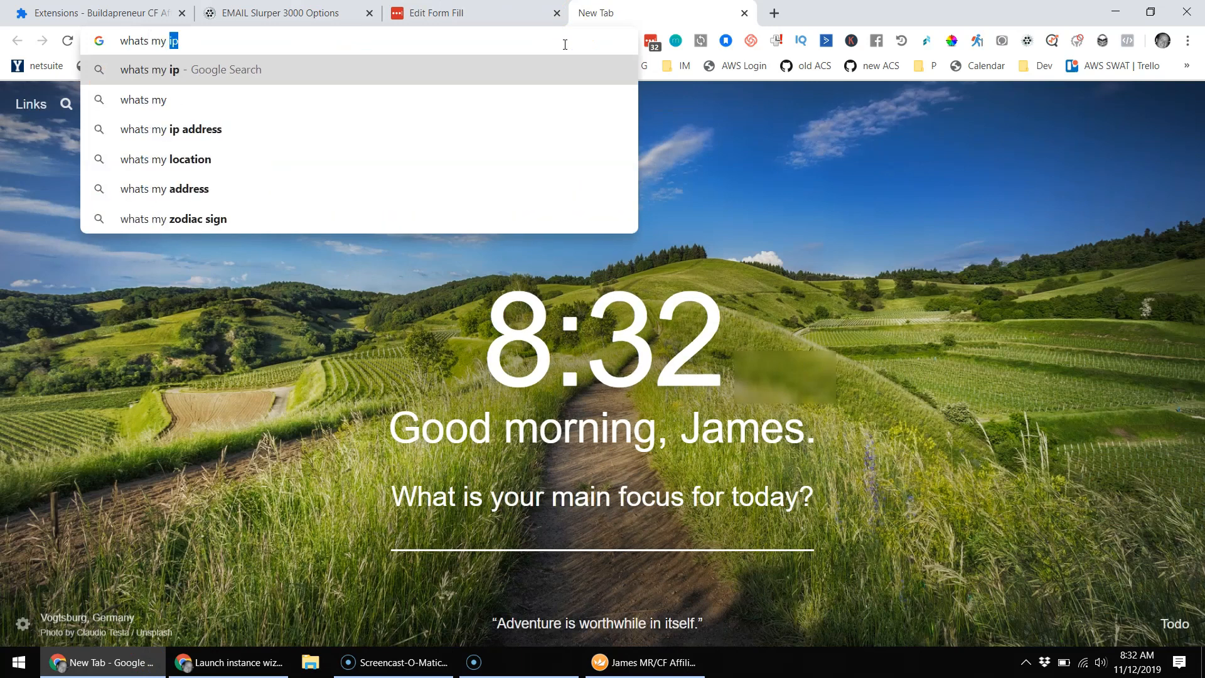
key(Return)
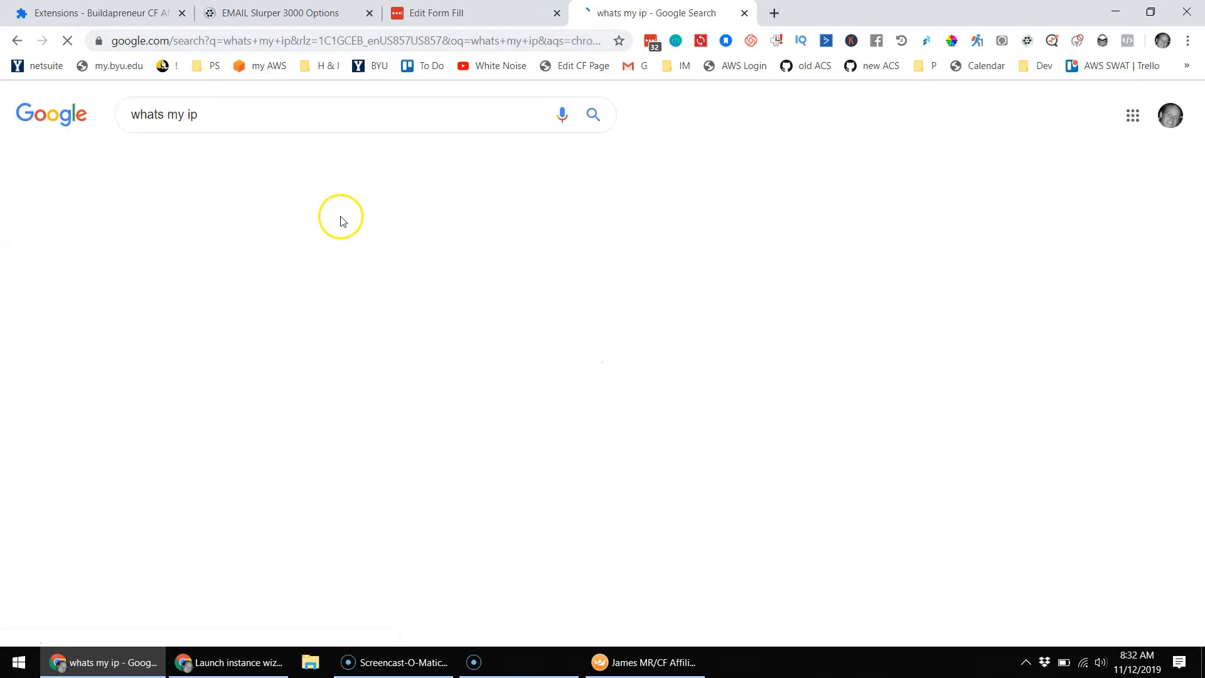
drag(260, 238, 130, 242)
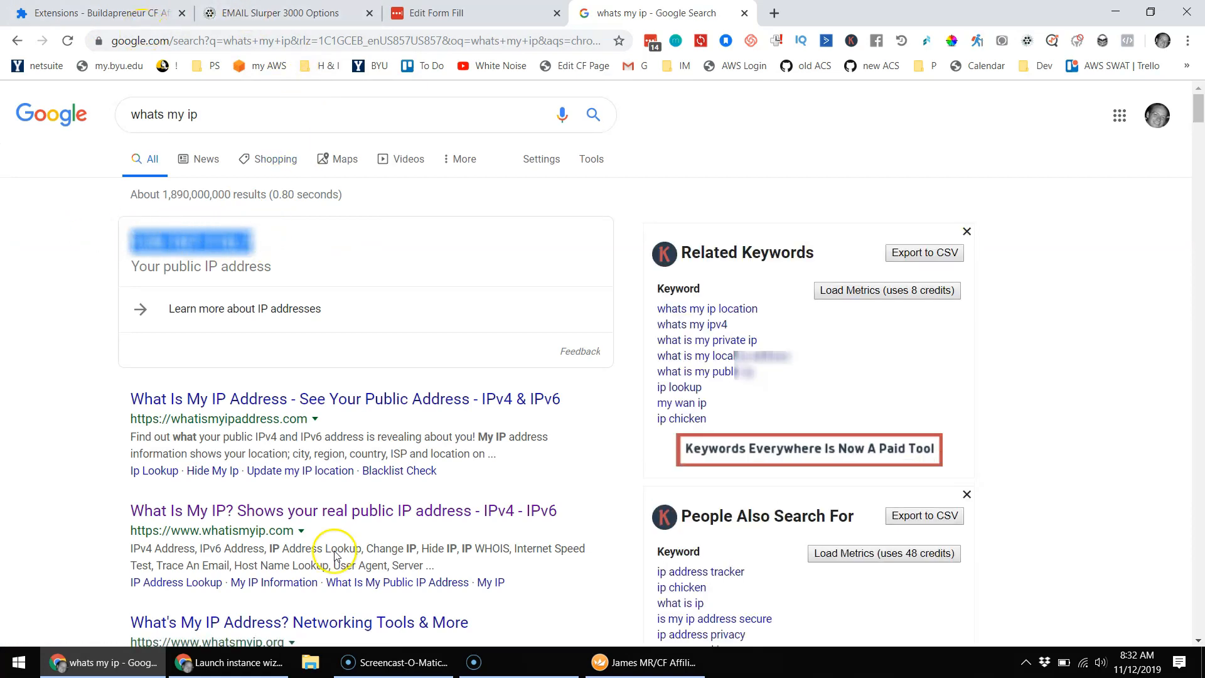
click(235, 662)
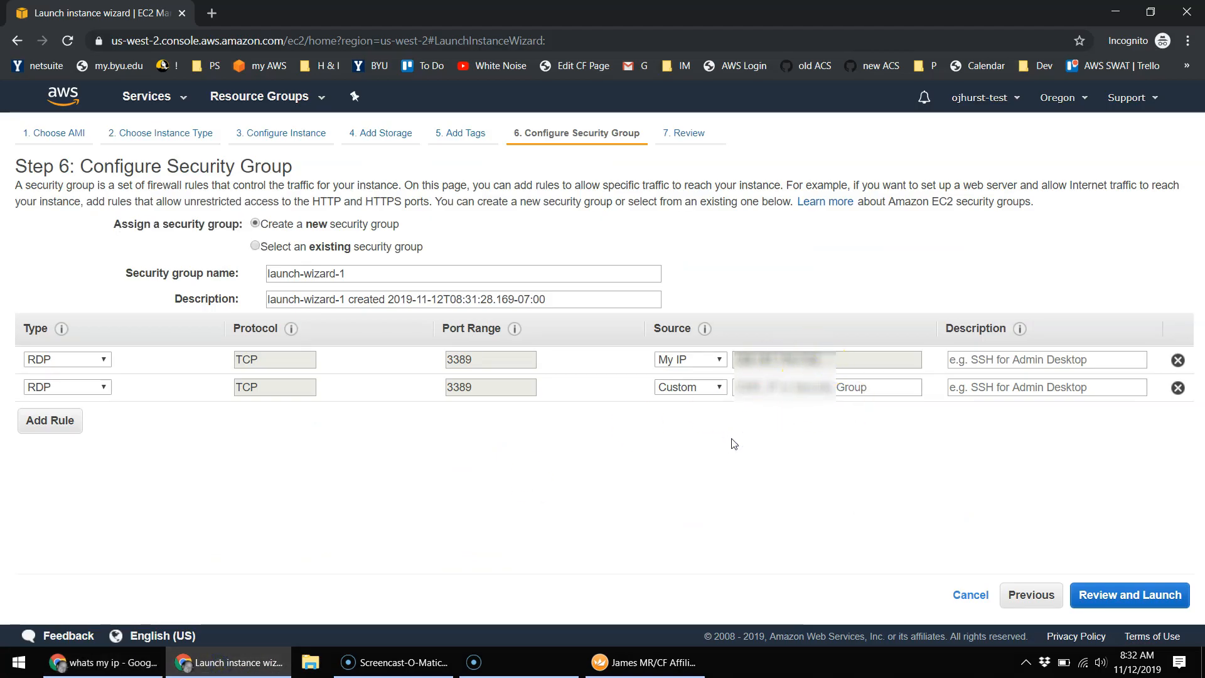
Step: Set the second RDP rule's source to My IP
click(717, 387)
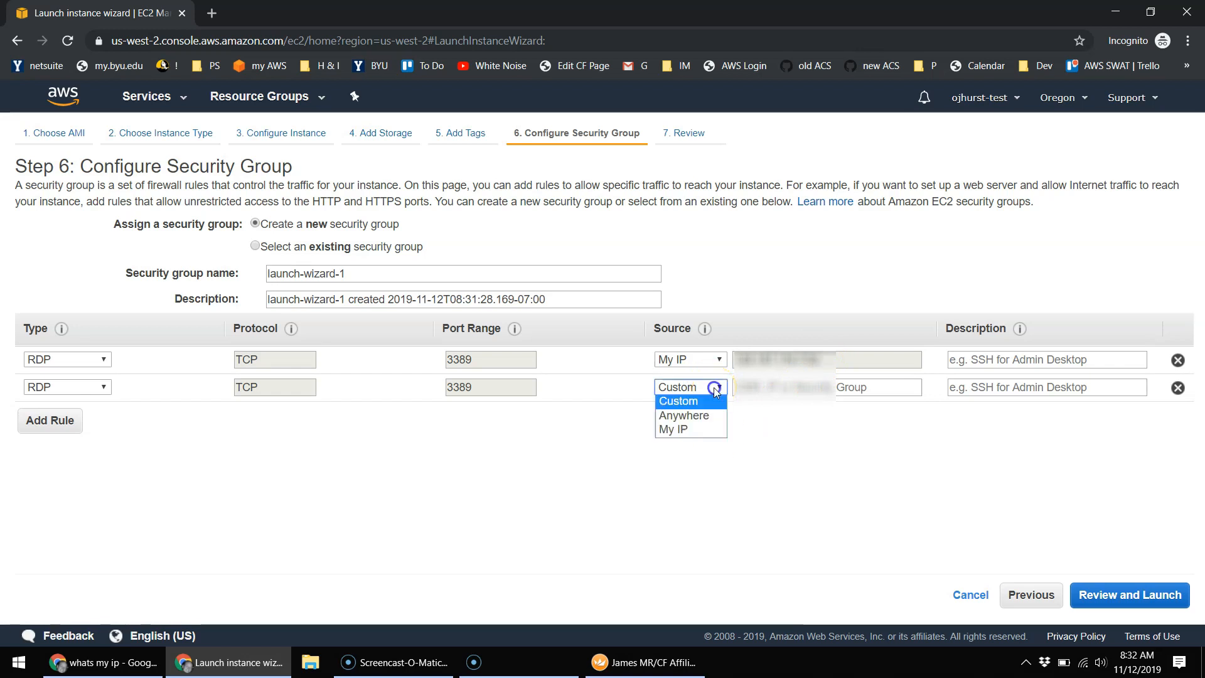
click(690, 432)
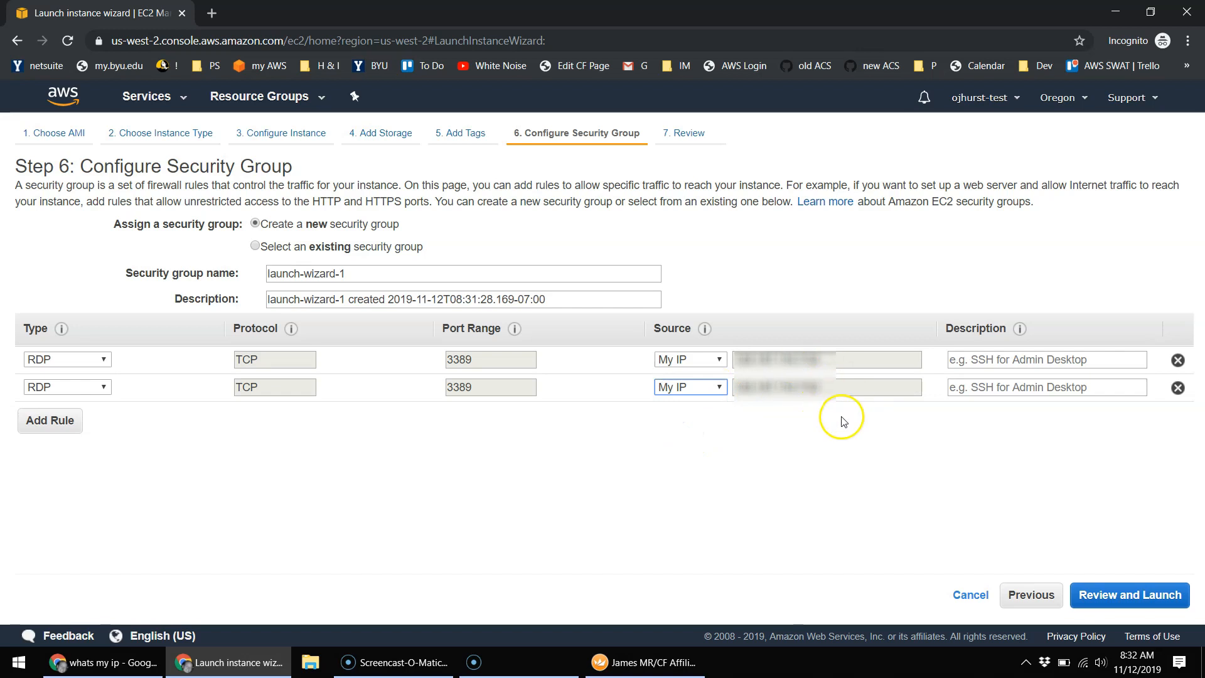
click(792, 439)
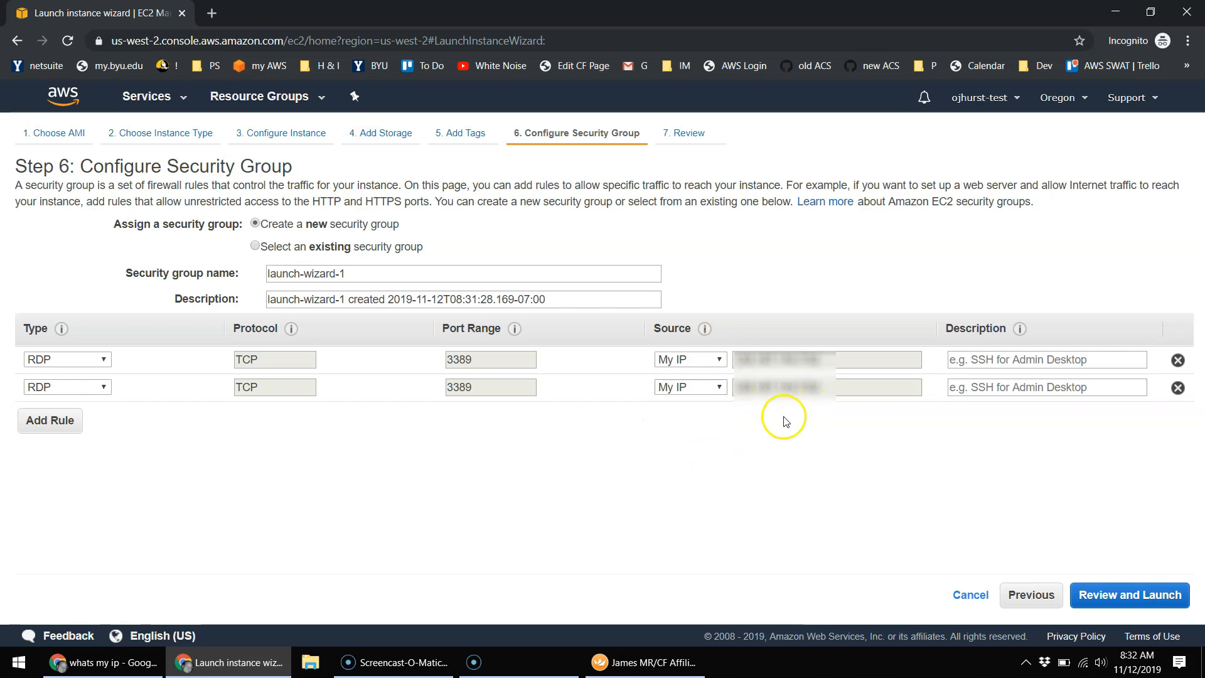
Step: Describe the RDP rules as 'allow from home' and 'allow from work', then go to Review
click(1005, 359)
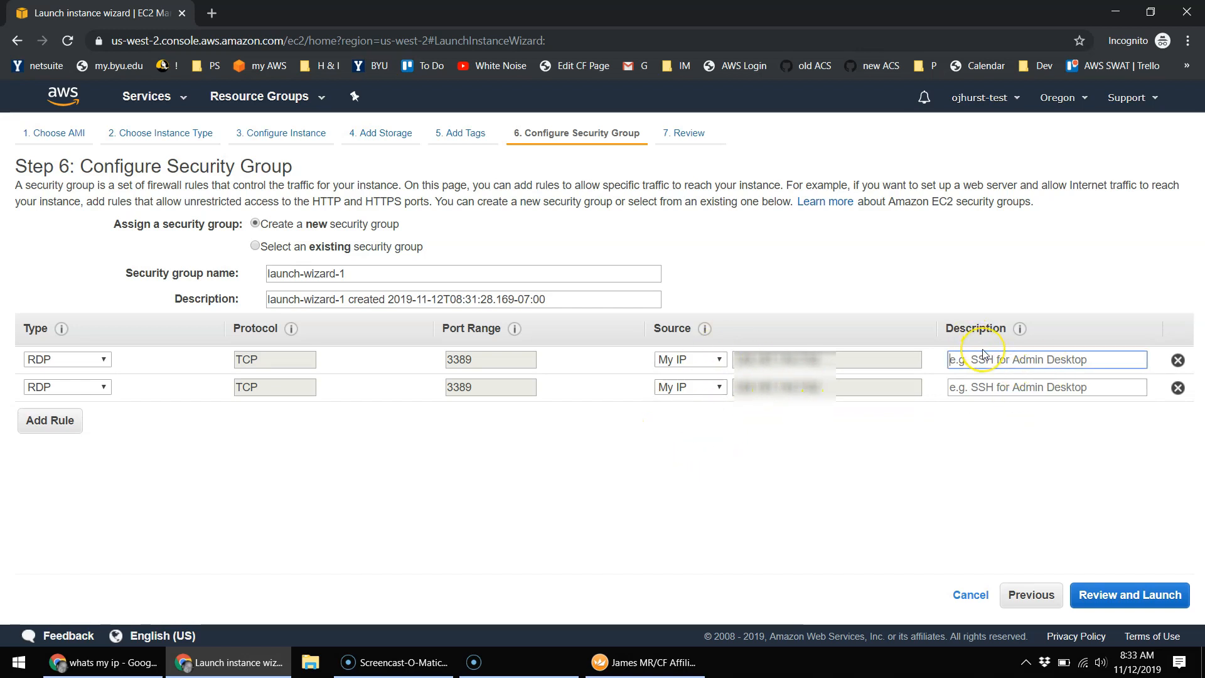
text(allow from home)
click(989, 388)
text(allow from)
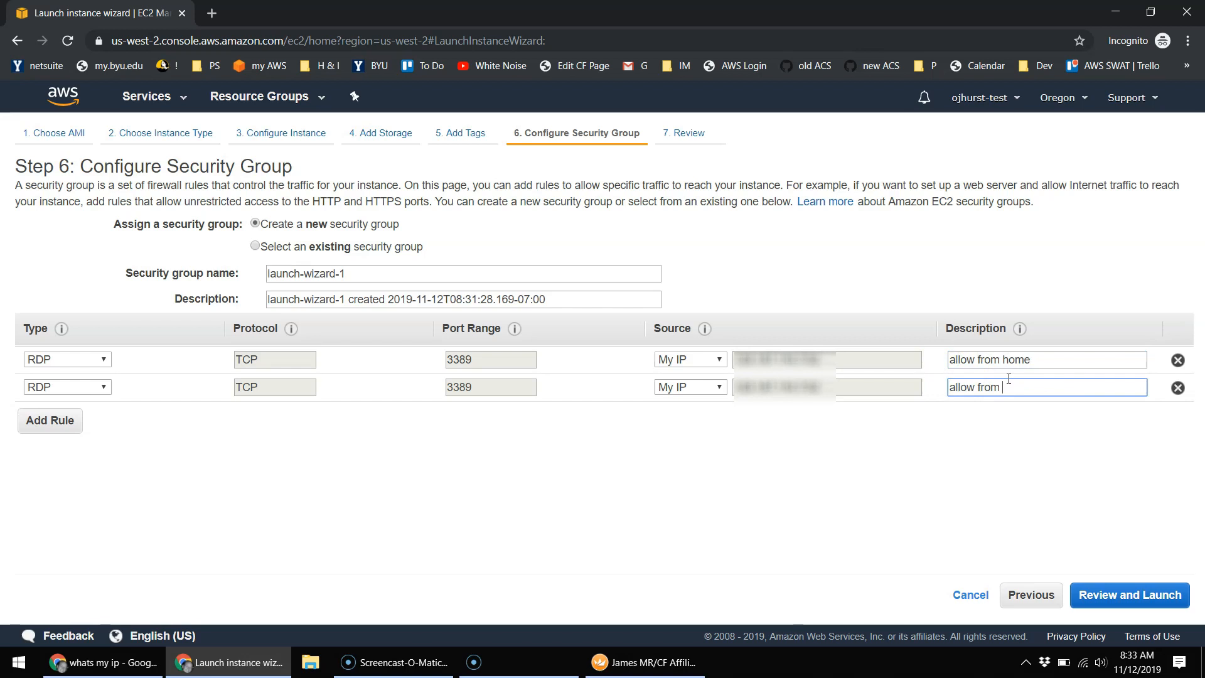
click(908, 443)
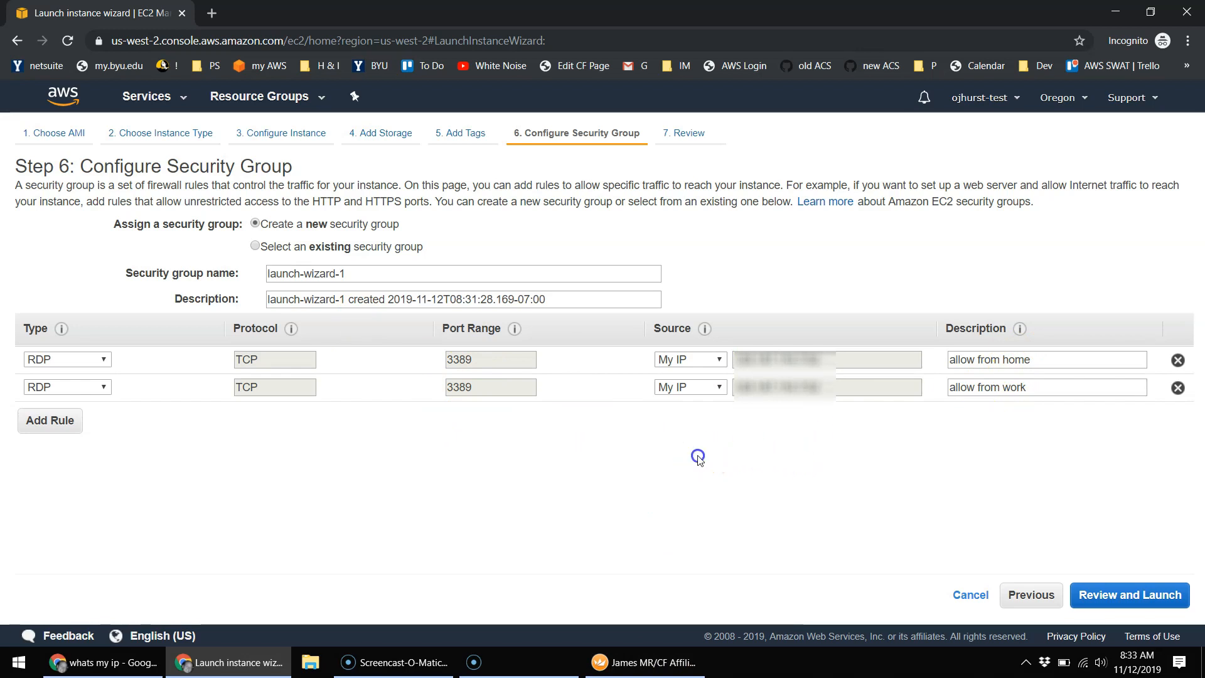
click(1149, 601)
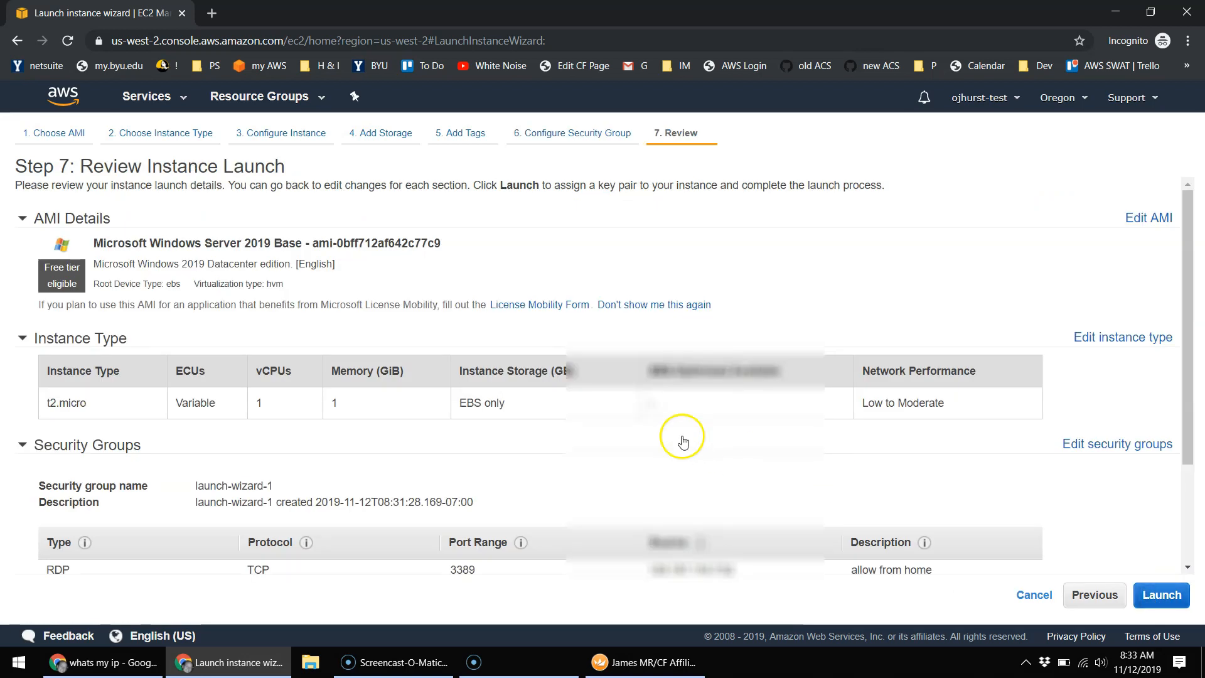
Step: Check the t2.micro details on the review page and launch to reach the key pair dialog
scroll(623, 295, down, 2)
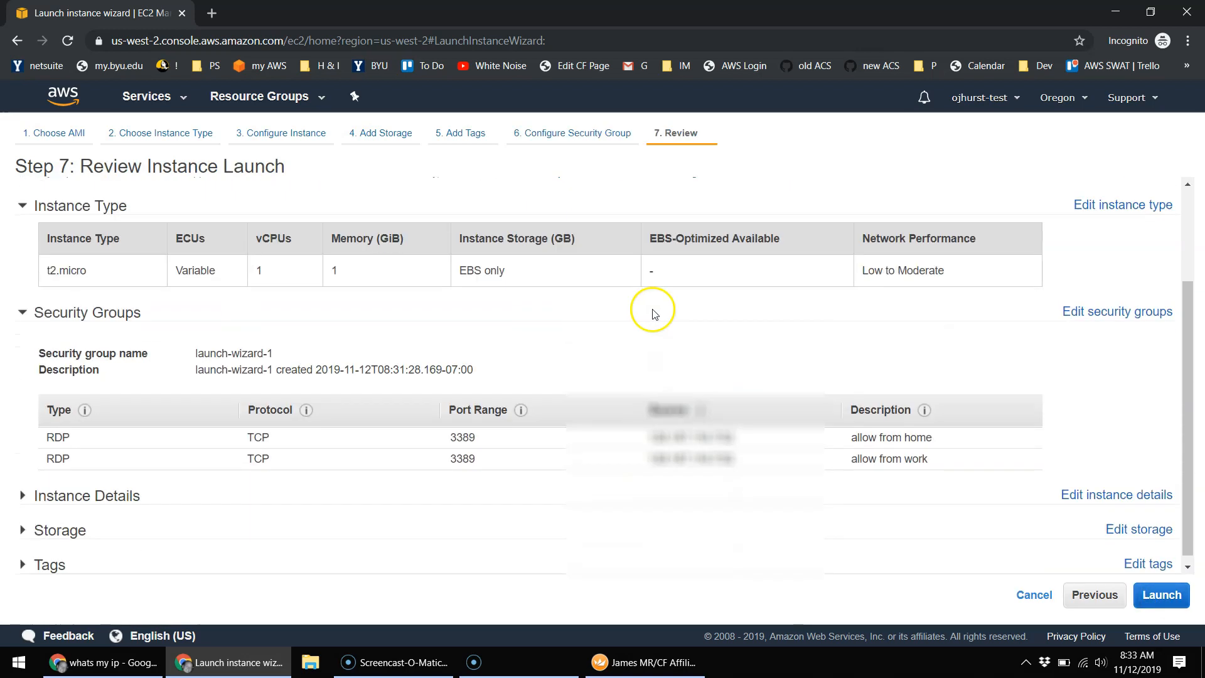
scroll(649, 310, up, 1)
scroll(183, 304, down, 1)
drag(160, 262, 37, 251)
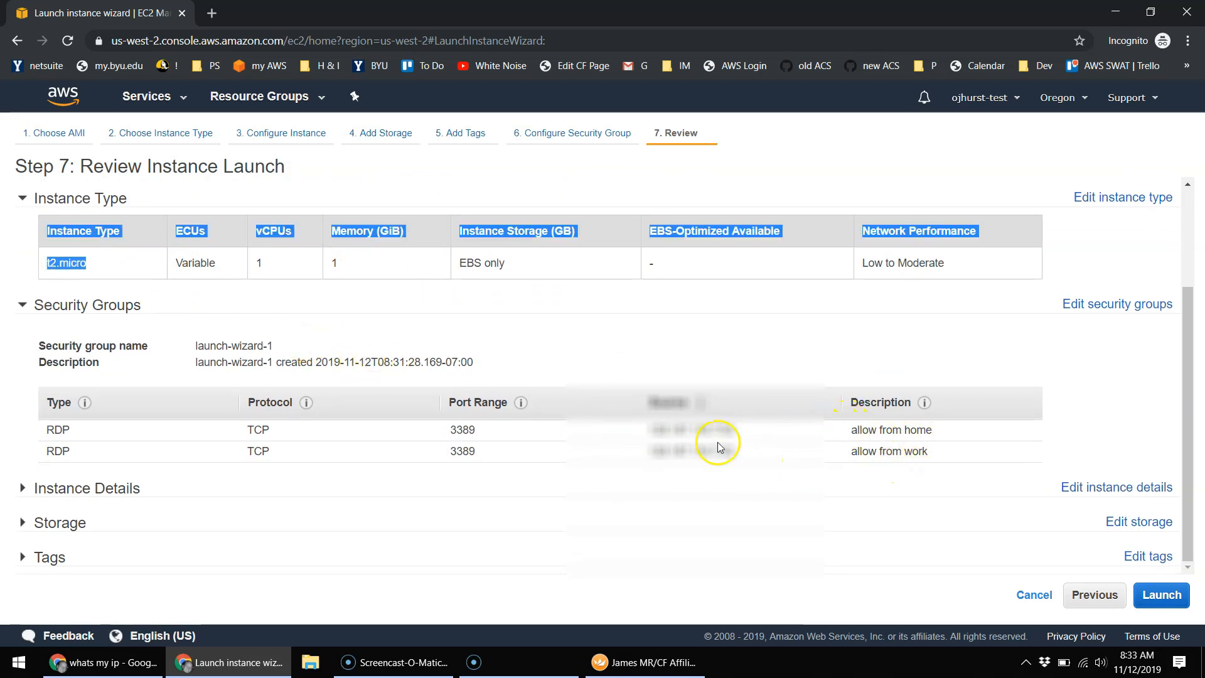
scroll(888, 409, up, 2)
scroll(874, 409, down, 2)
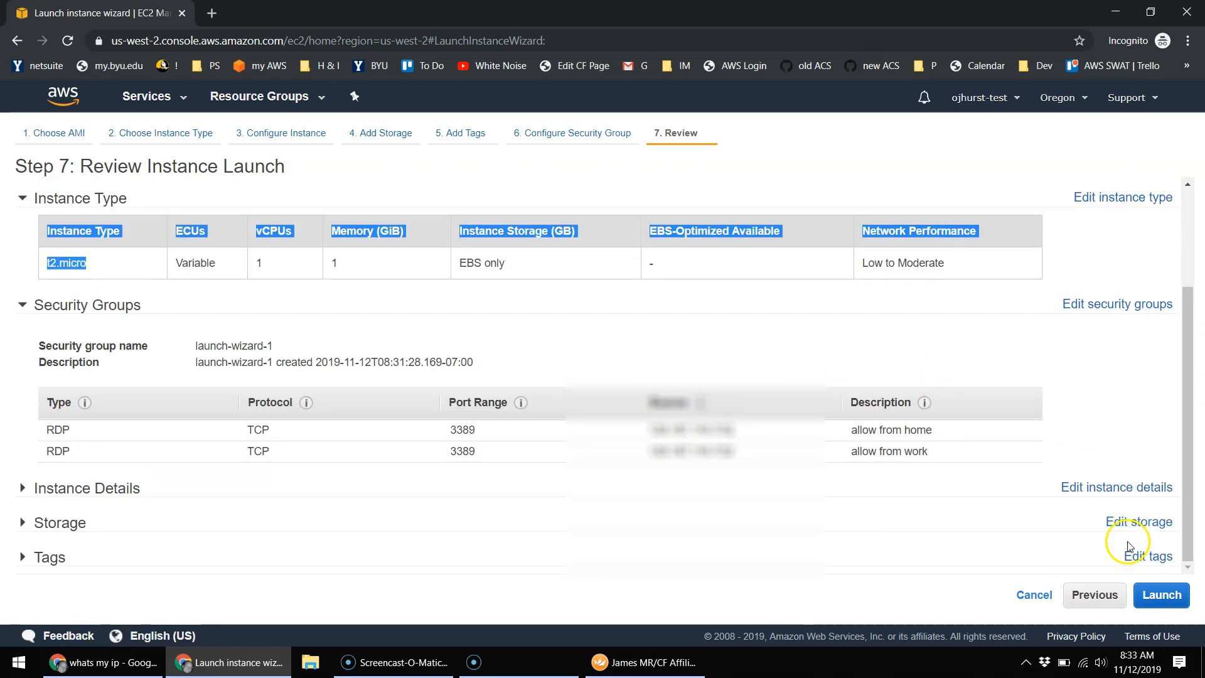
click(1162, 594)
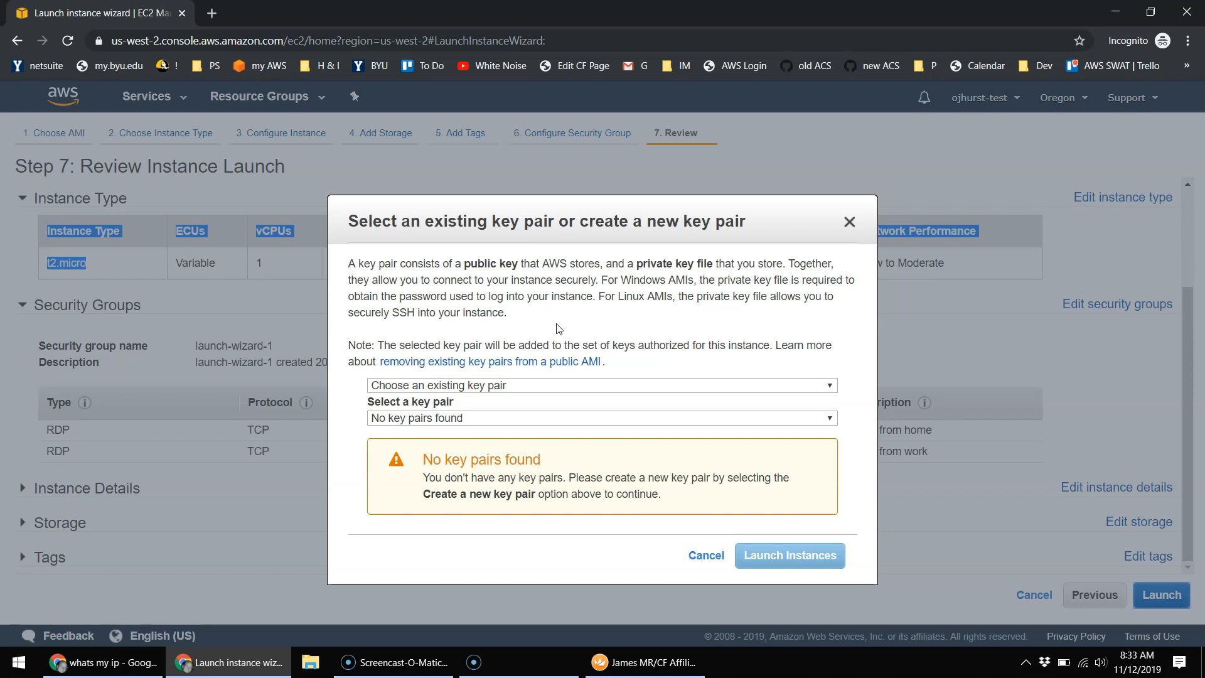
Step: Create a new key pair, save its .pem file to Downloads, and launch the instance
click(492, 384)
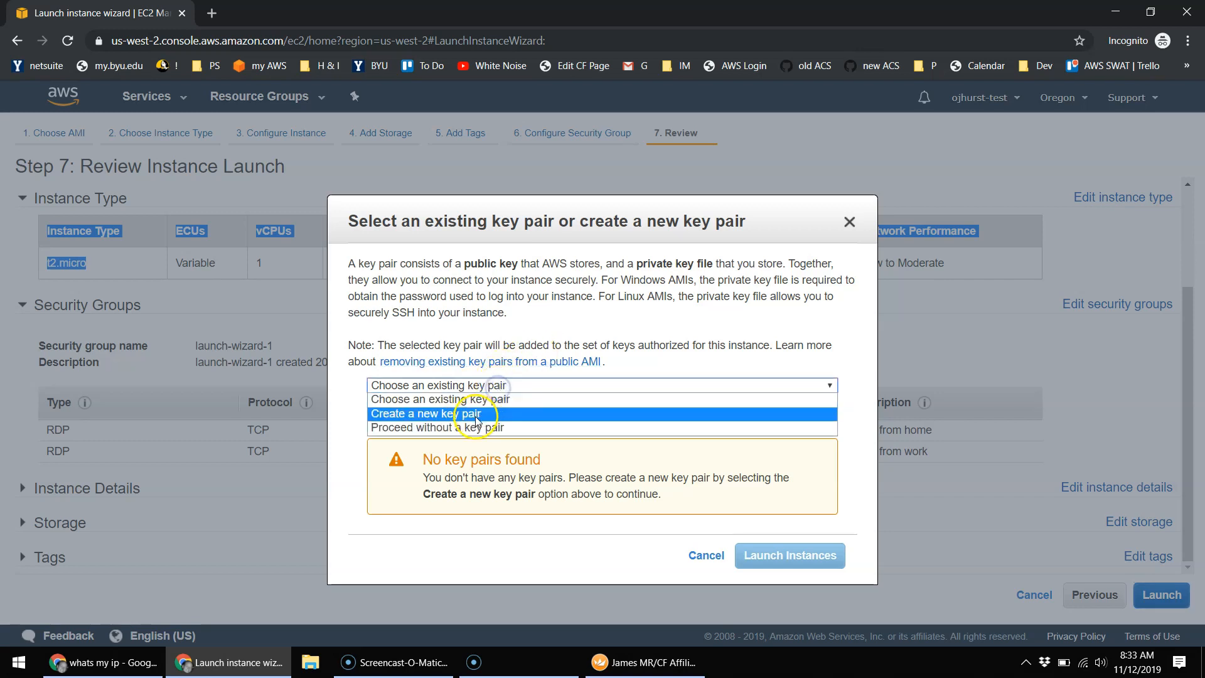
click(464, 413)
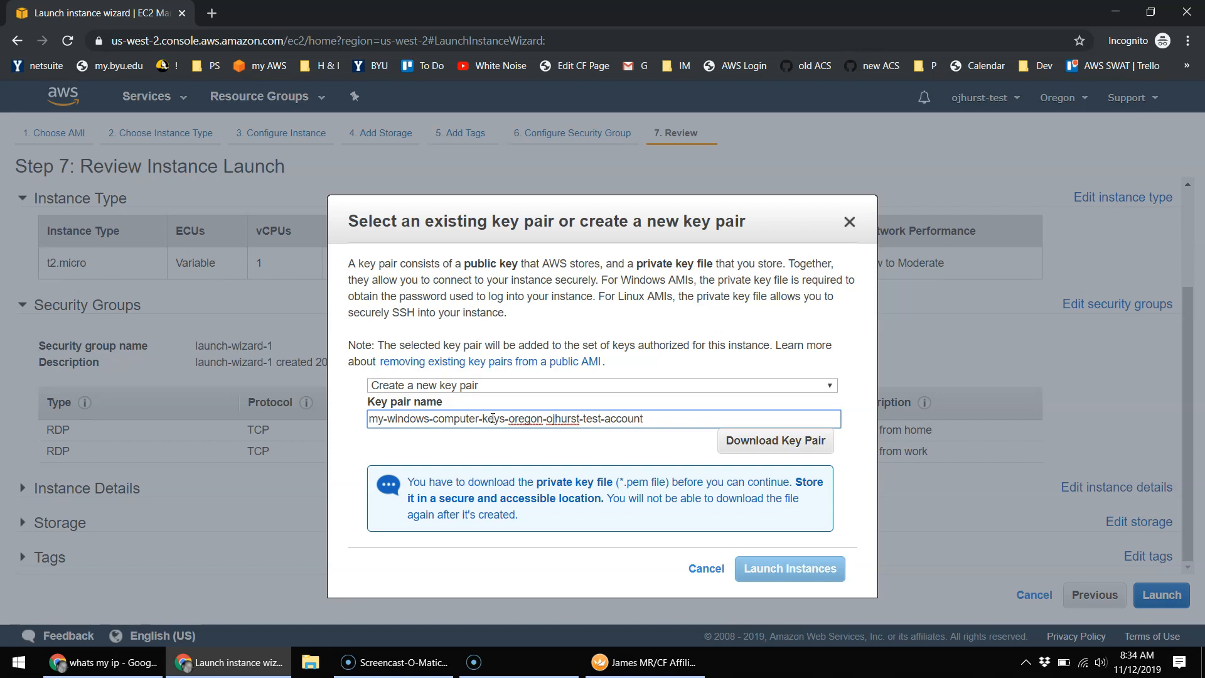
click(797, 442)
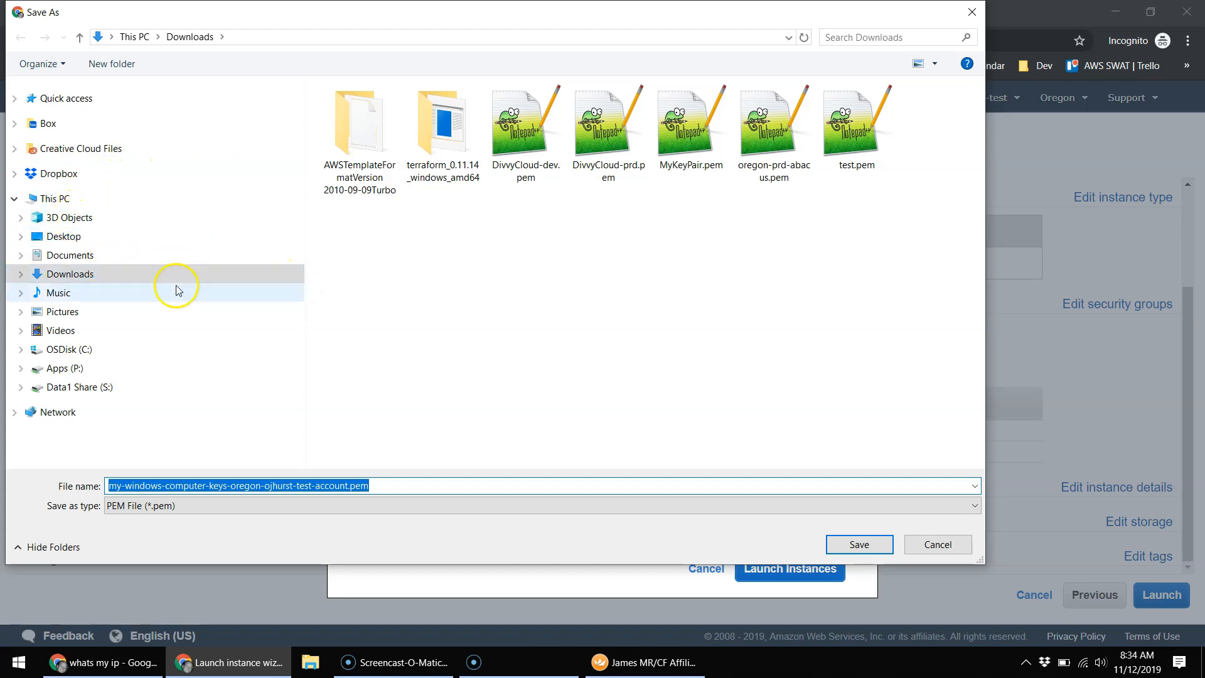
click(868, 549)
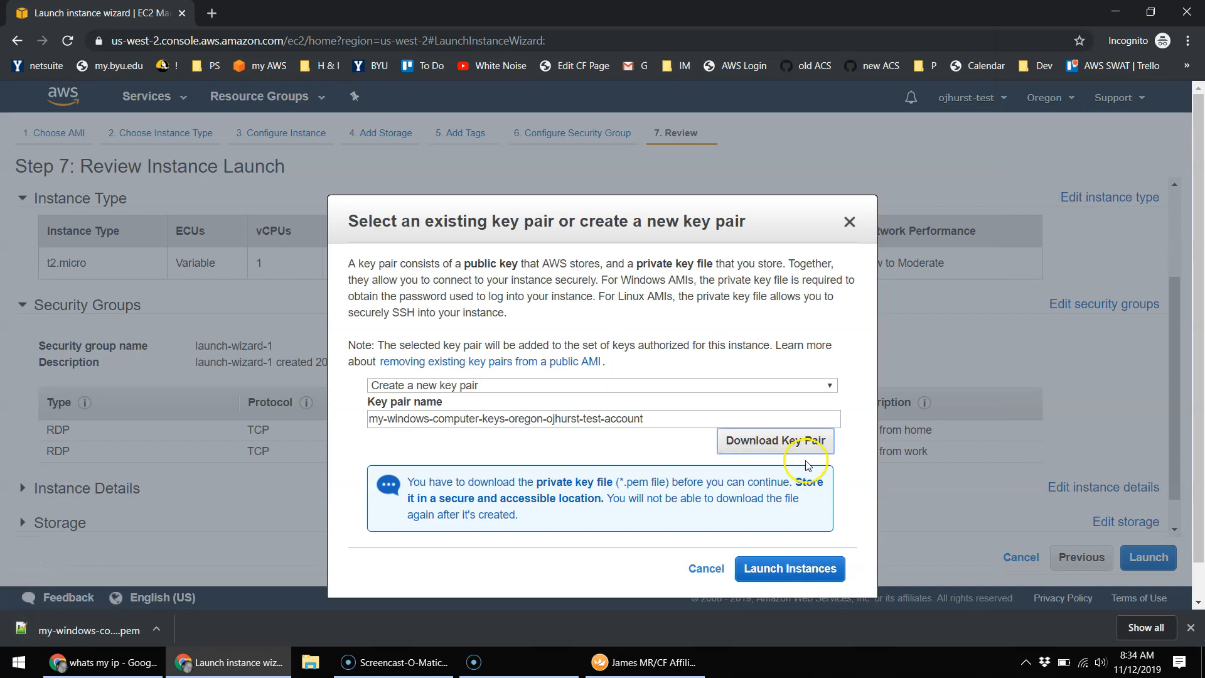
click(799, 573)
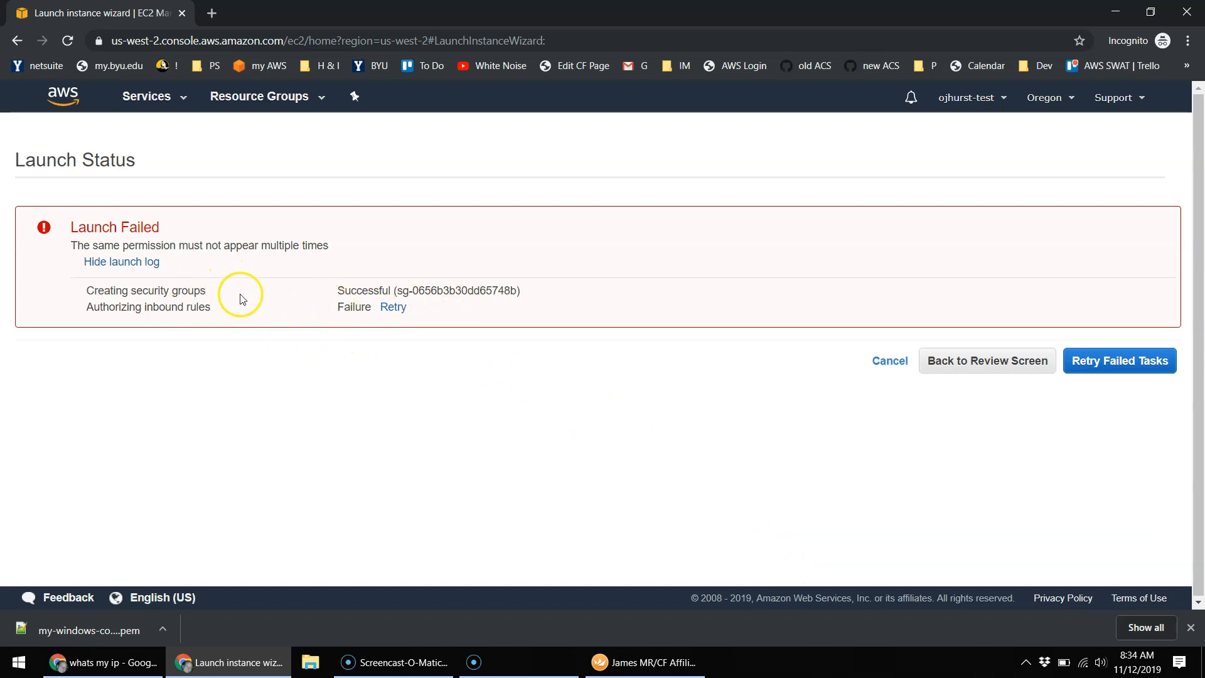
Step: Delete the duplicate 'allow from work' RDP rule, leaving only 'allow from home', and return to launch review
click(979, 368)
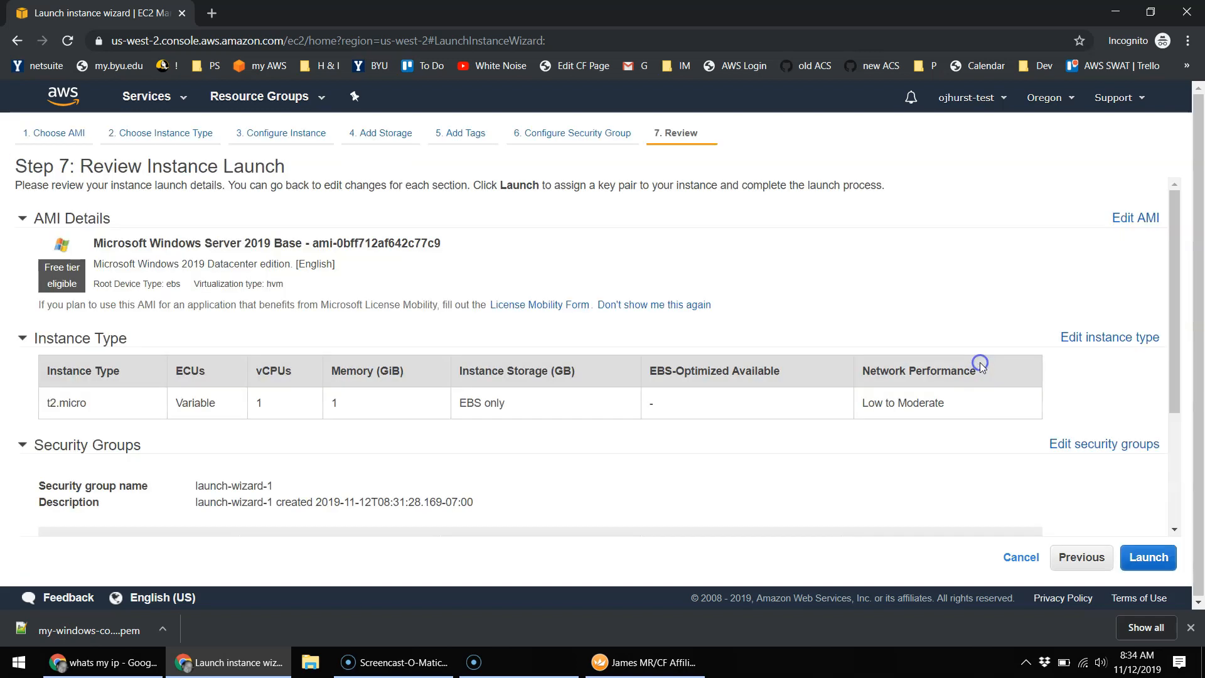
scroll(503, 350, down, 3)
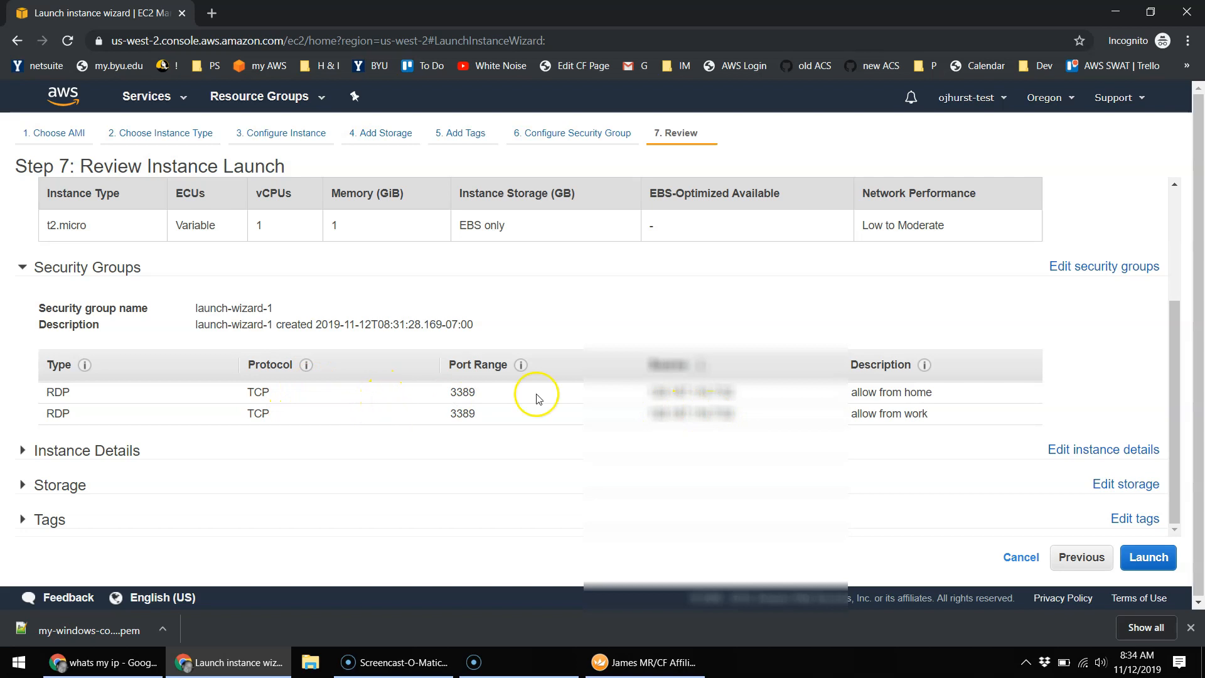
click(1121, 268)
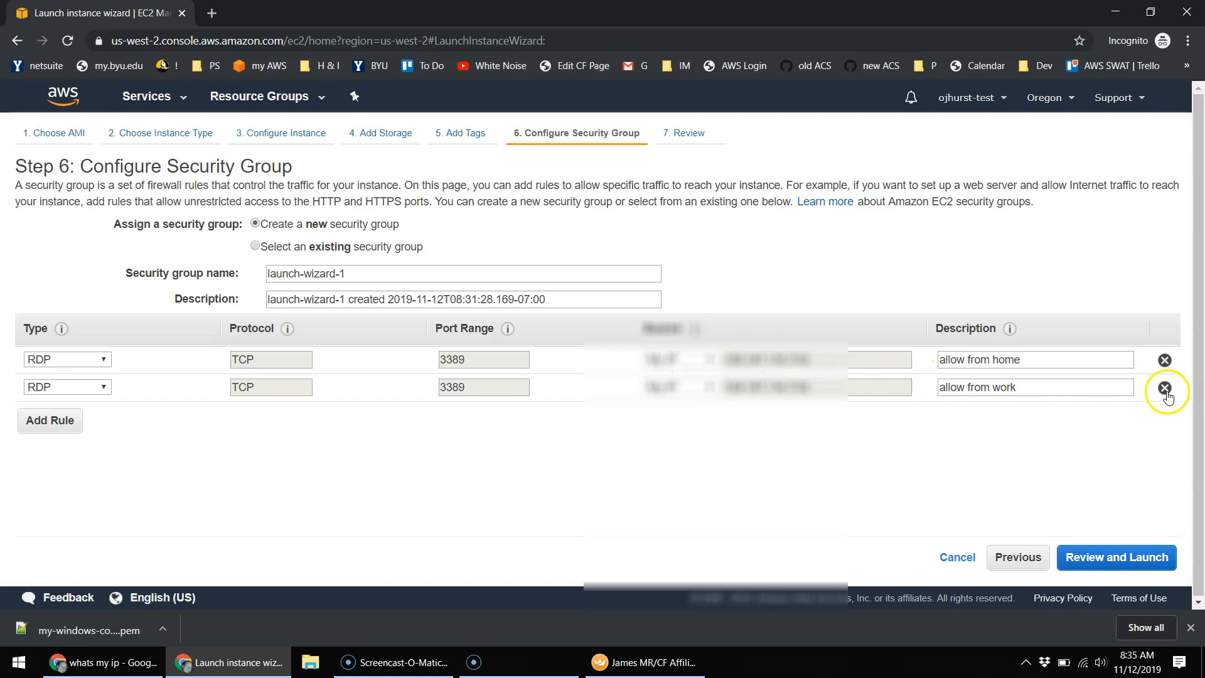
click(1165, 387)
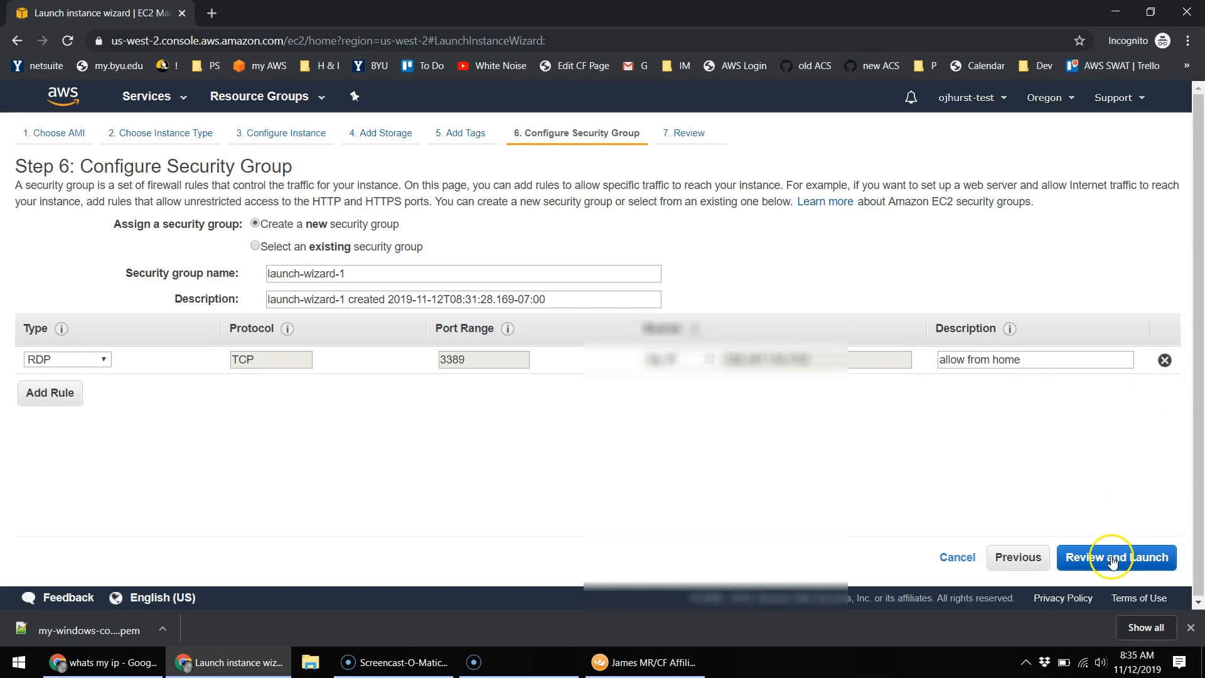
click(1114, 558)
scroll(1049, 439, down, 3)
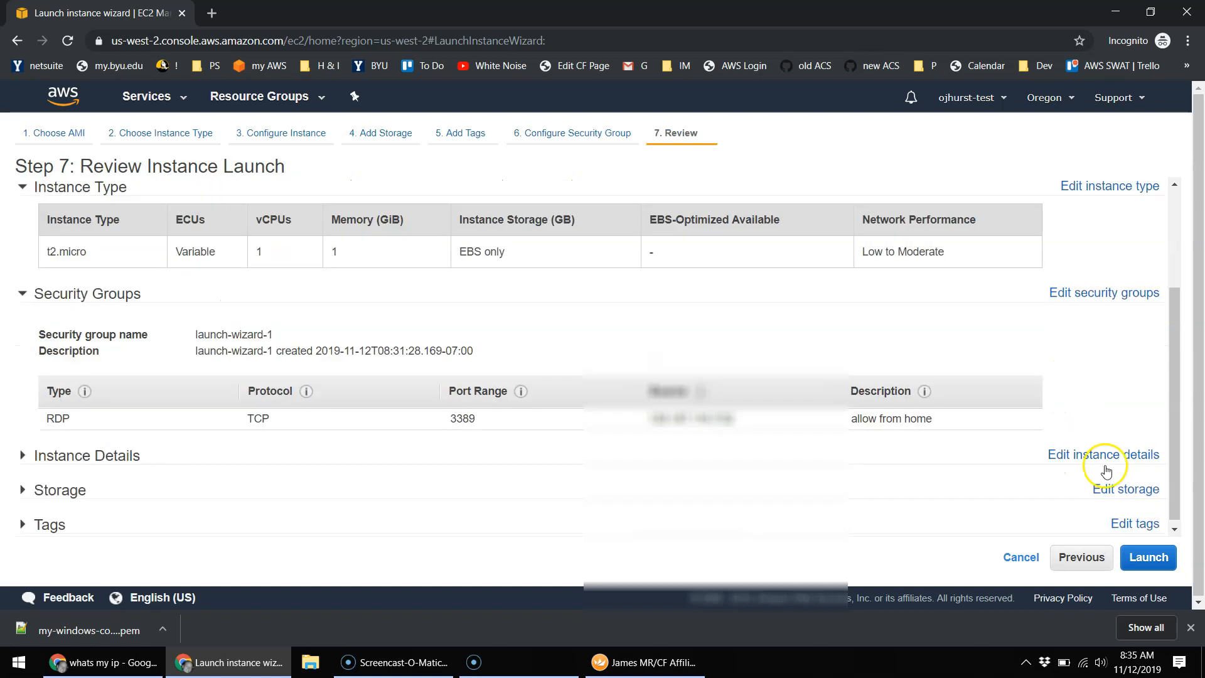
Step: Launch the Windows instance with the existing key pair, acknowledging possession of the private key file
click(1149, 558)
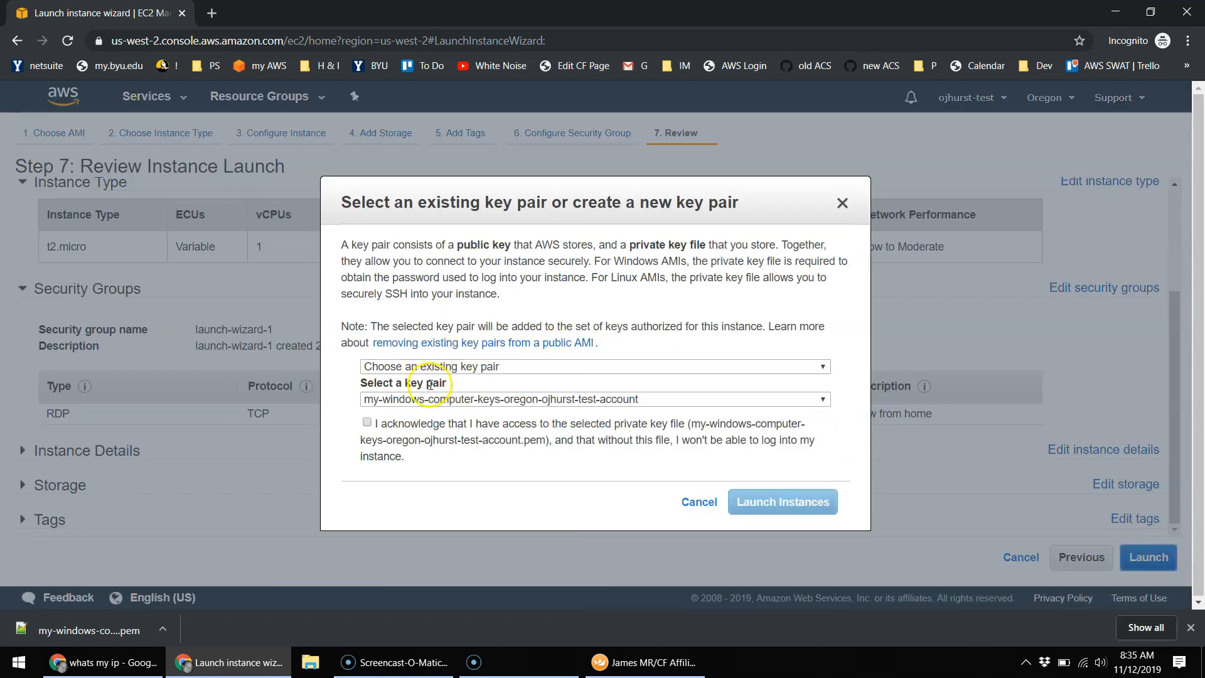
click(368, 424)
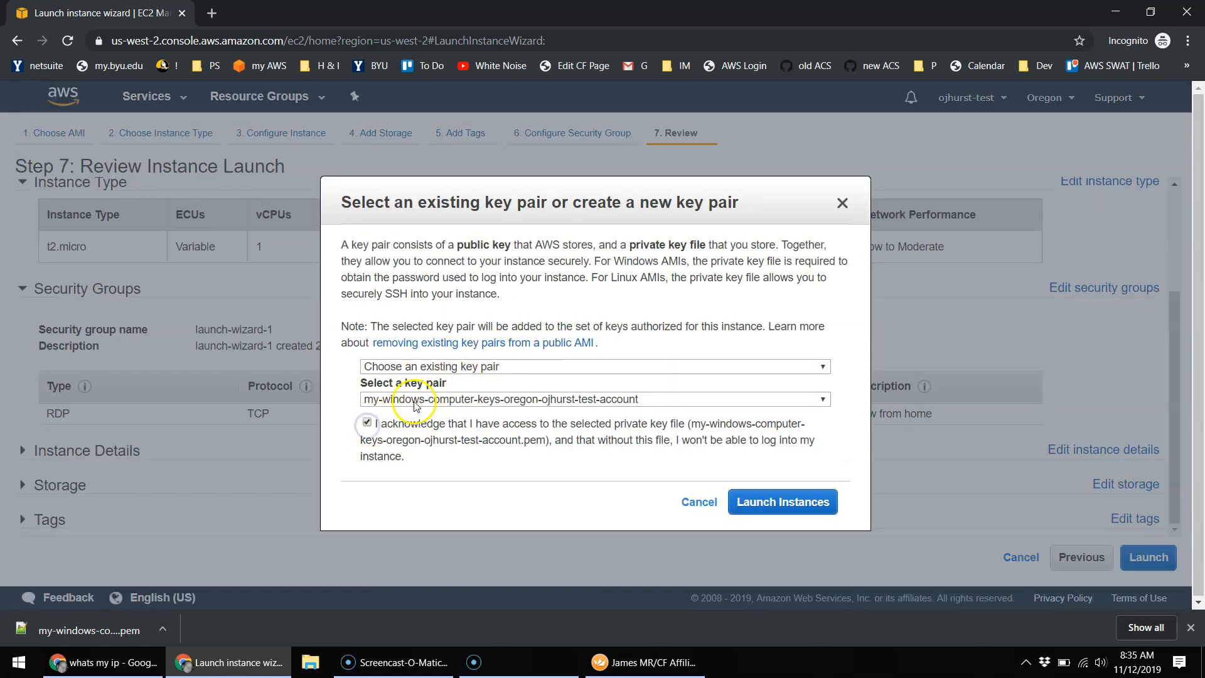
click(766, 503)
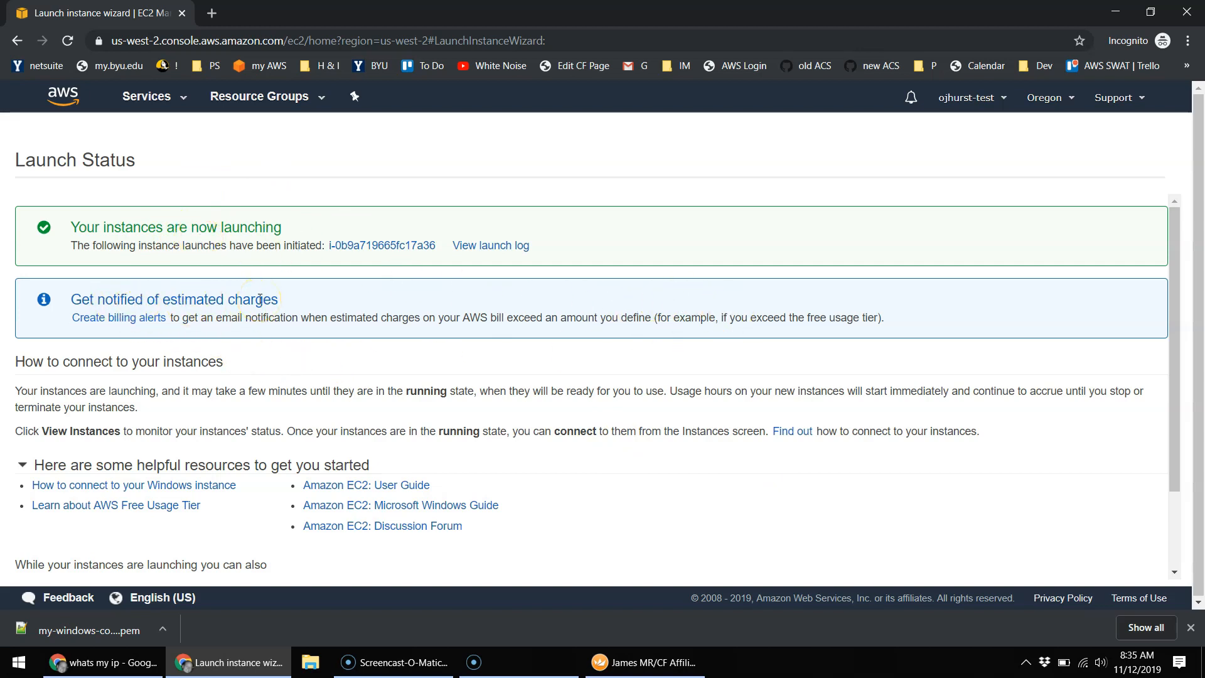
scroll(772, 312, down, 3)
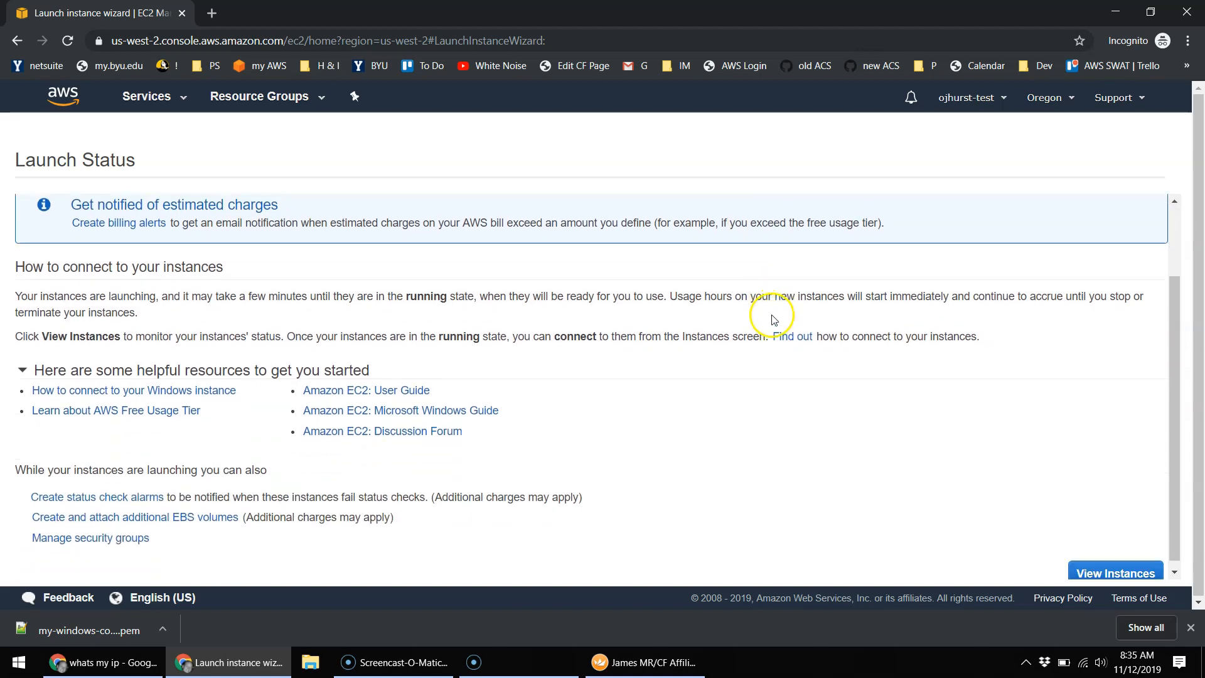
Step: Show the instances list with the Name column widened to display 'my windows computer' fully
click(1109, 568)
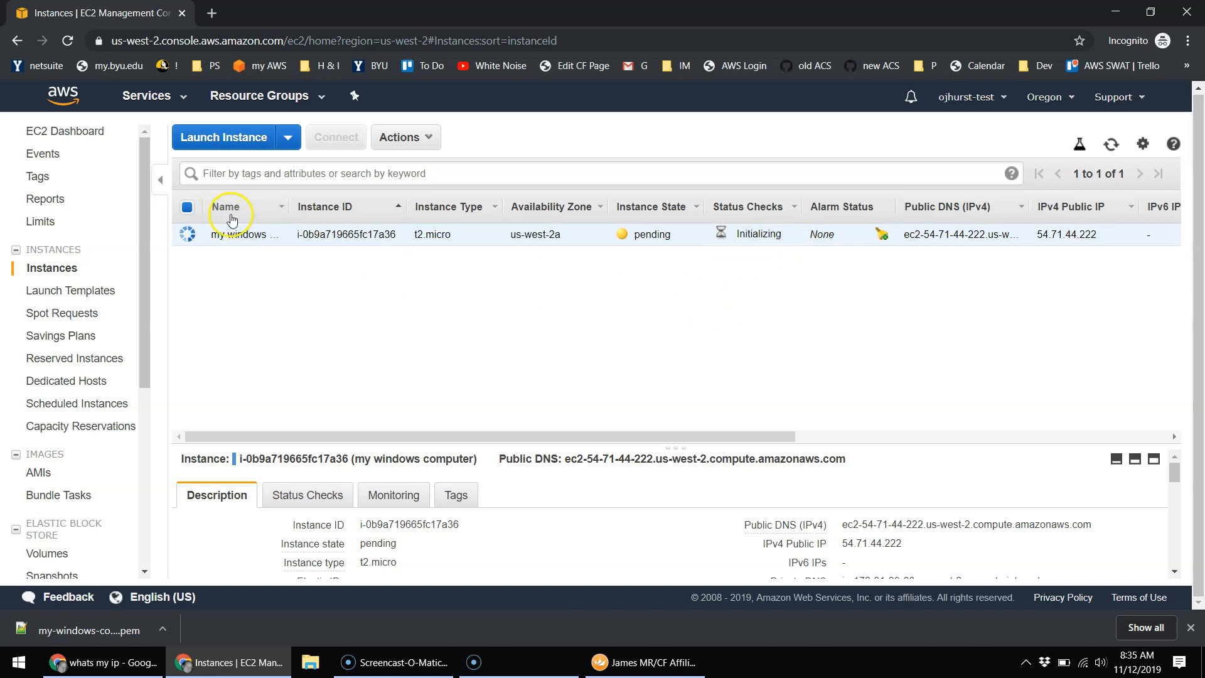
drag(287, 206, 344, 209)
mouse_move(305, 239)
click(430, 337)
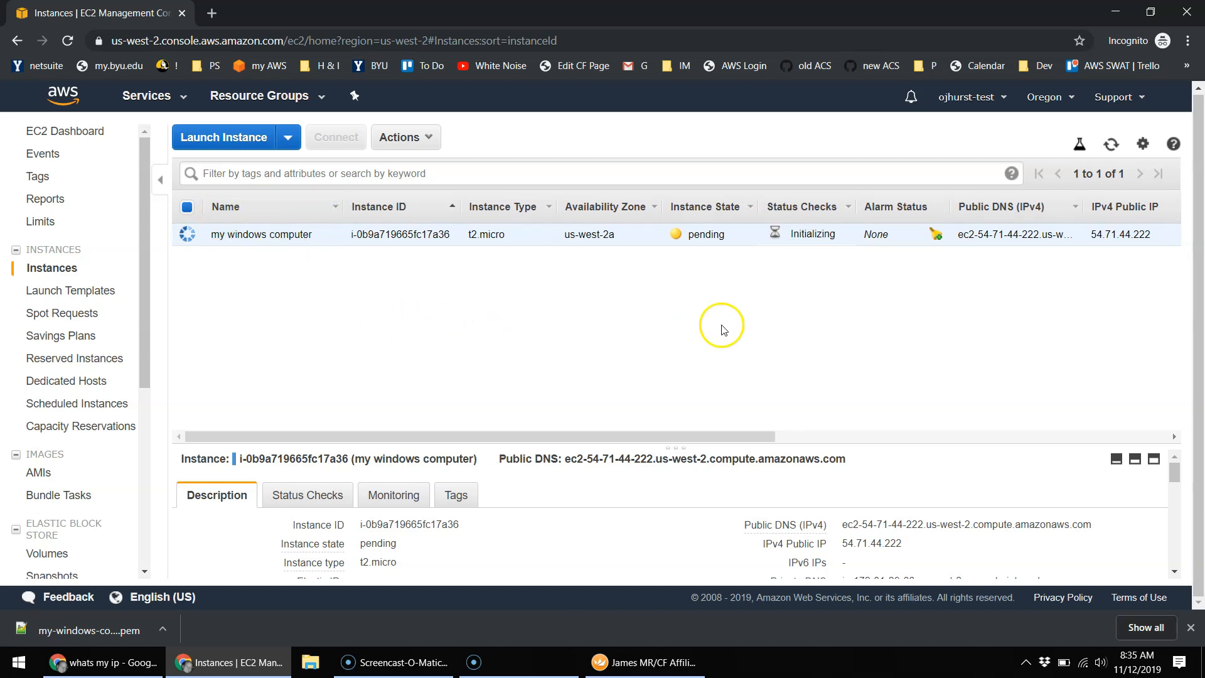
Step: Duplicate the EC2 instances tab and go to My Billing Dashboard from the account menu
right_click(143, 17)
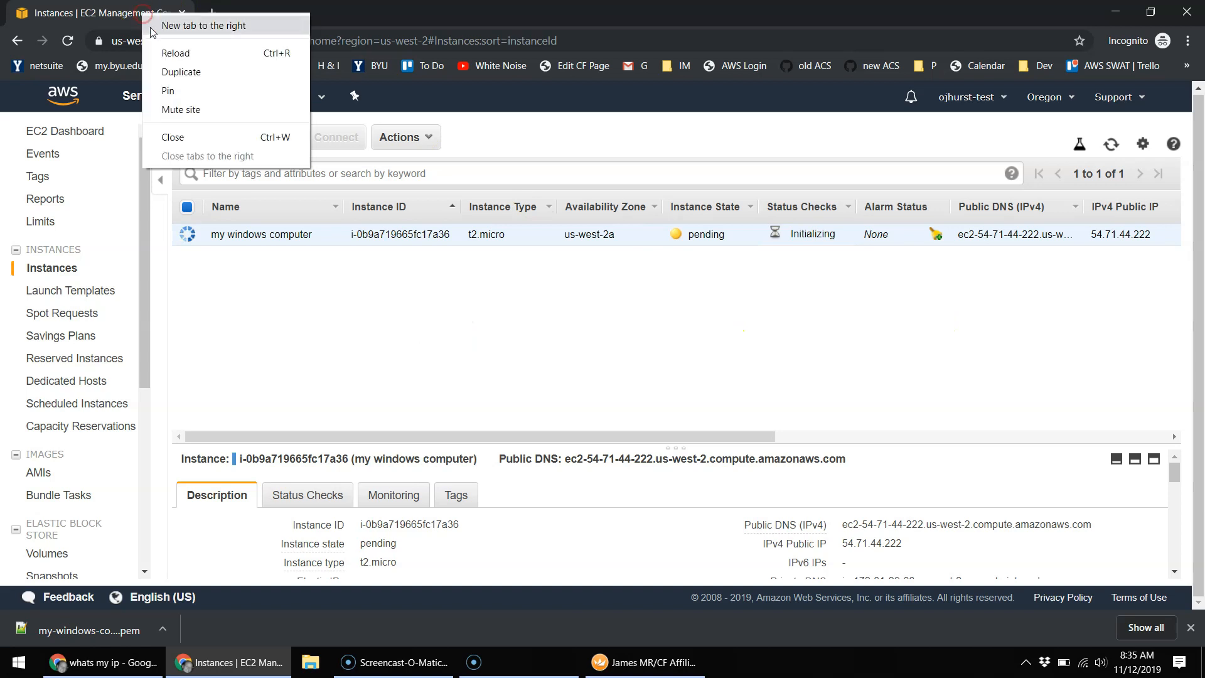
click(182, 70)
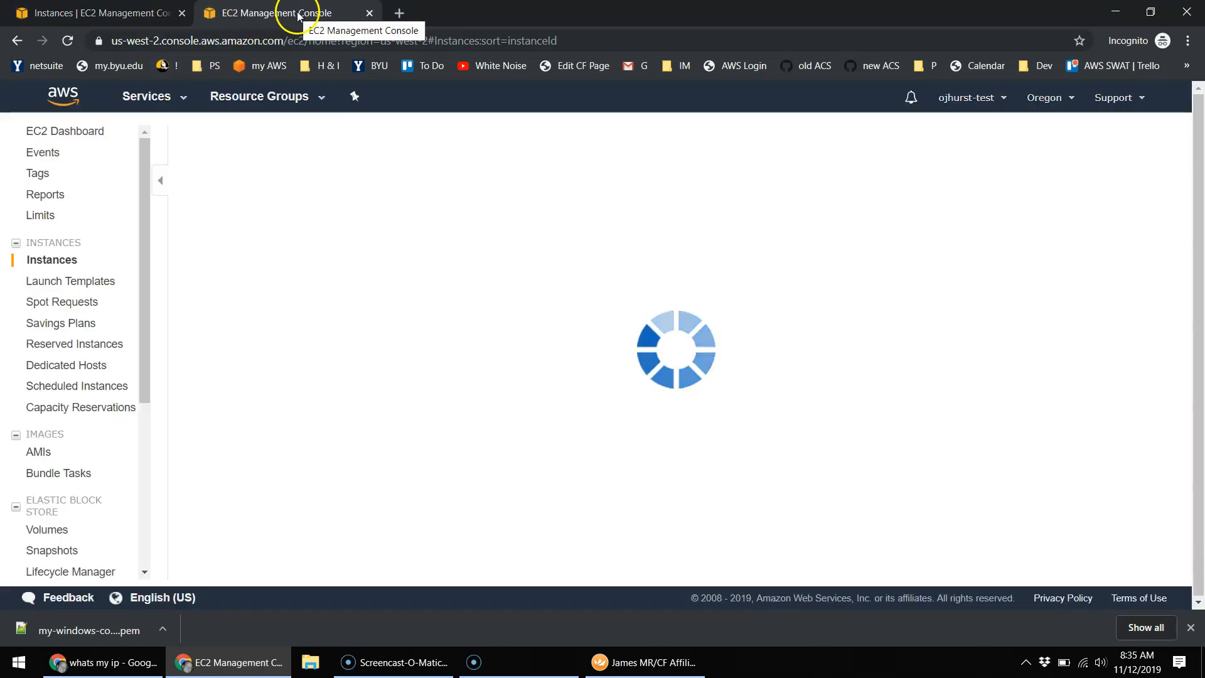
click(1071, 99)
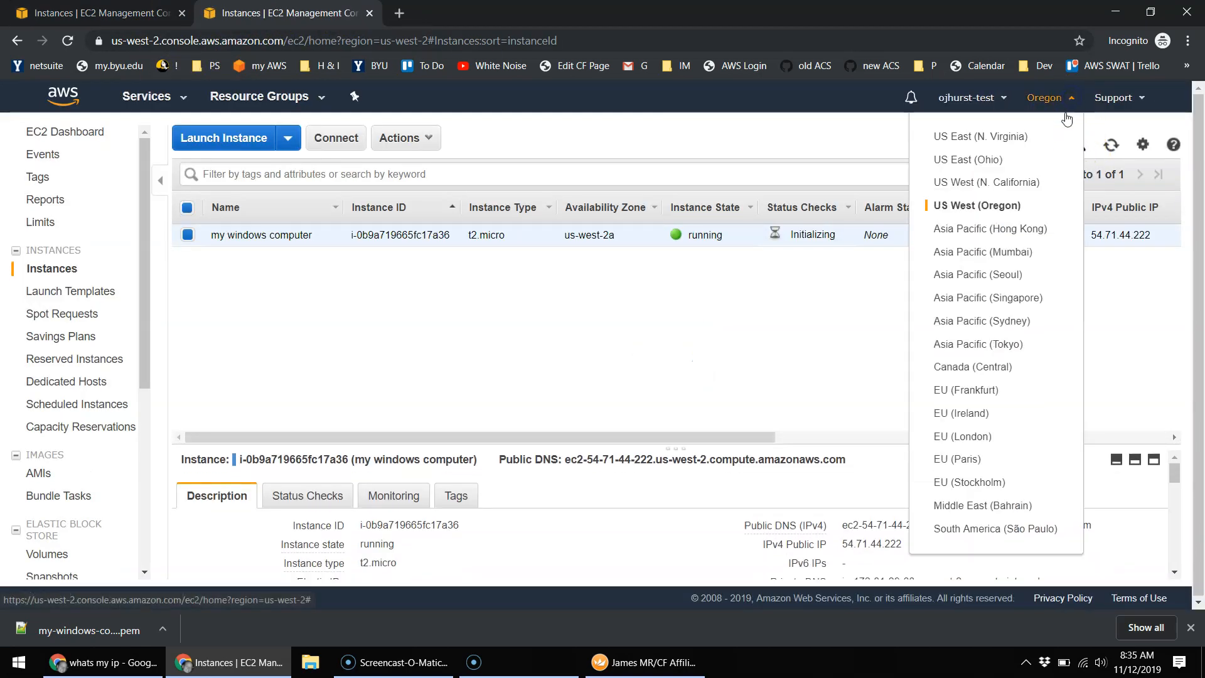
click(1001, 99)
click(925, 205)
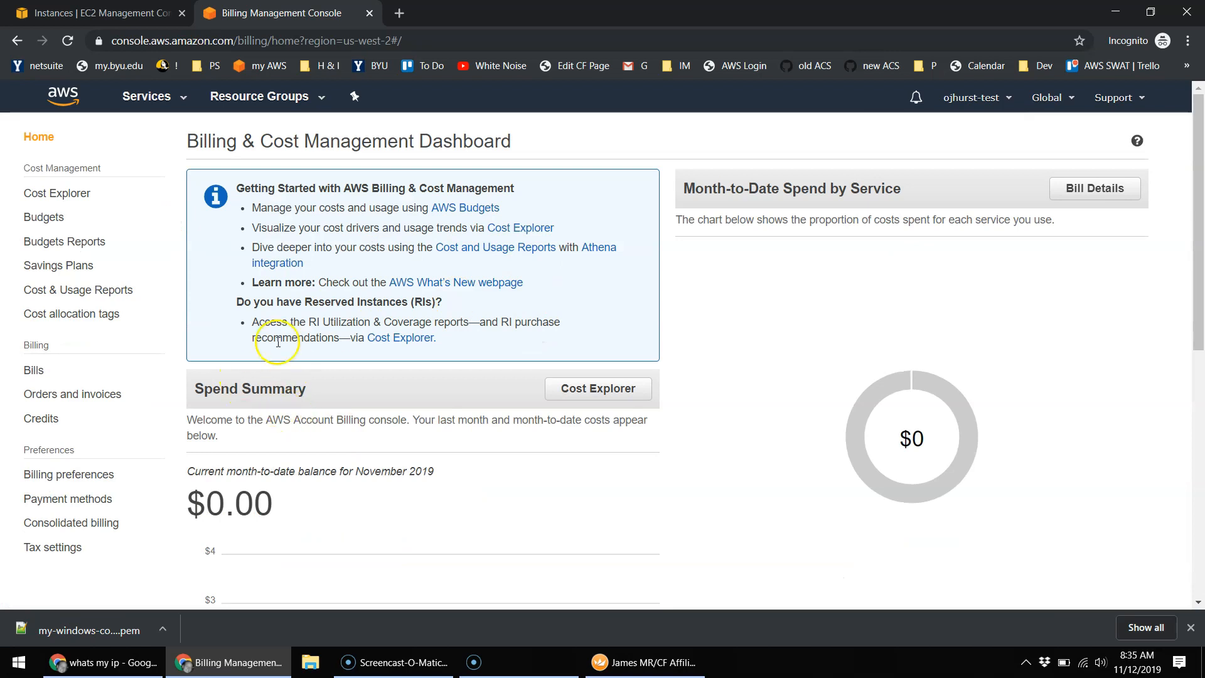
Step: Review the $0.00 November 2019 balance, switching between the Instances and Billing tabs
scroll(483, 424, down, 4)
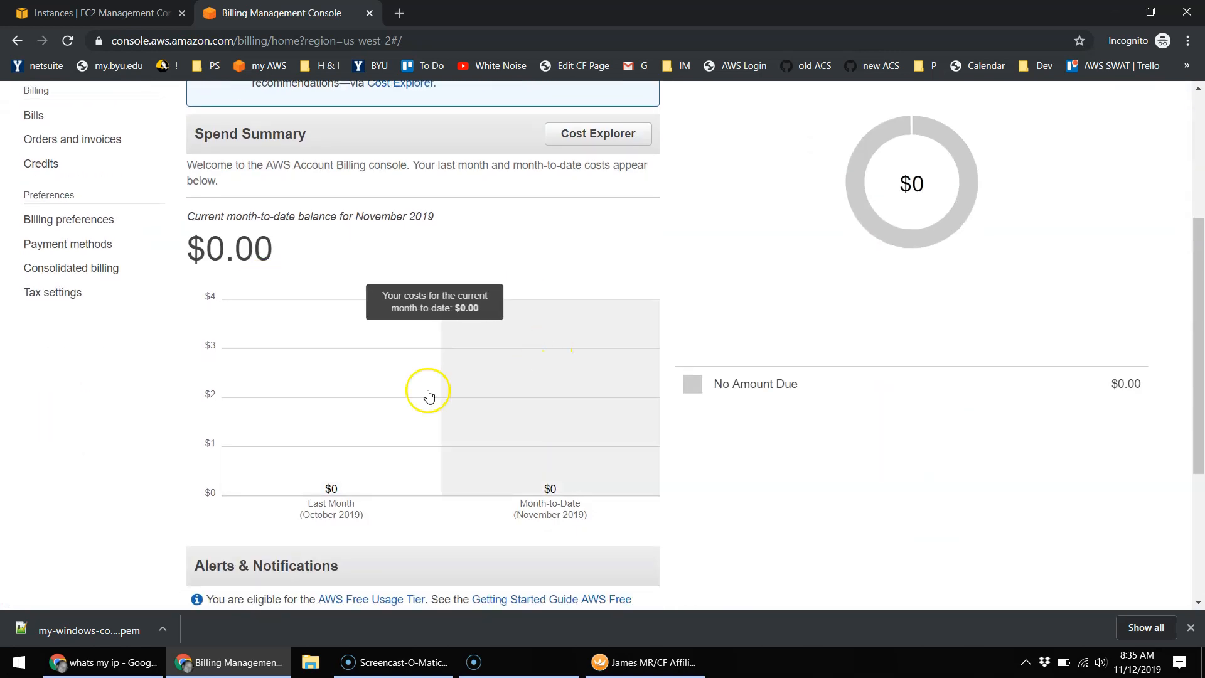
scroll(362, 370, up, 1)
scroll(360, 363, up, 3)
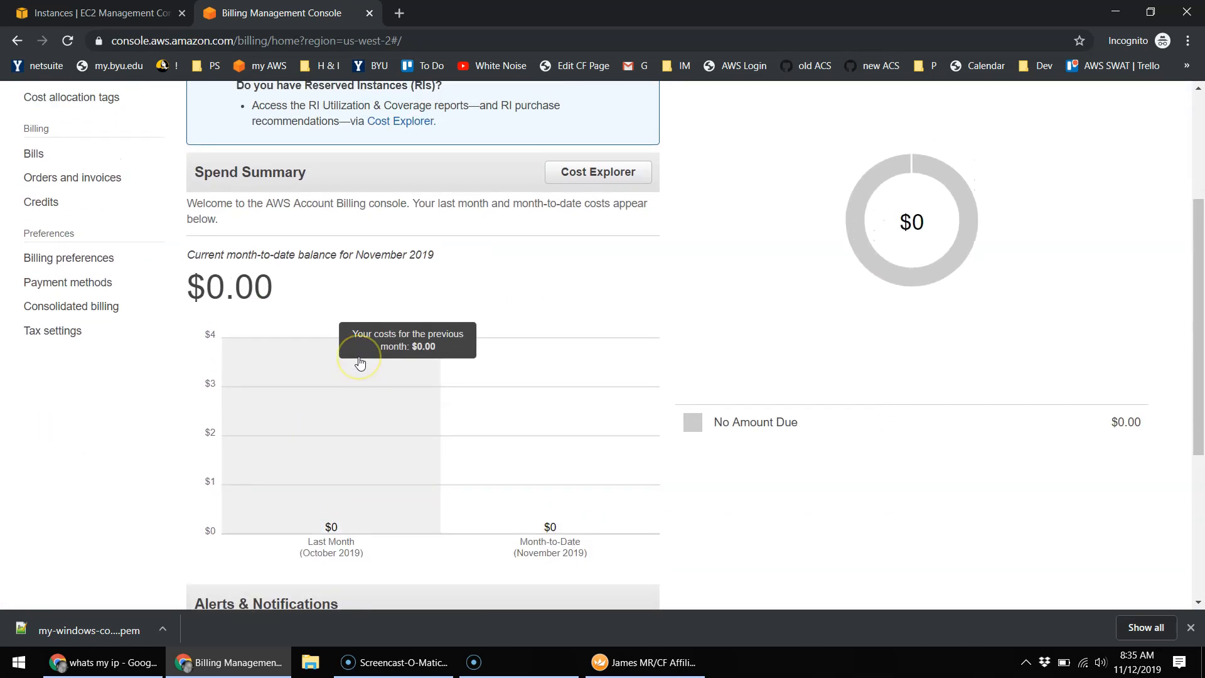
scroll(360, 357, up, 2)
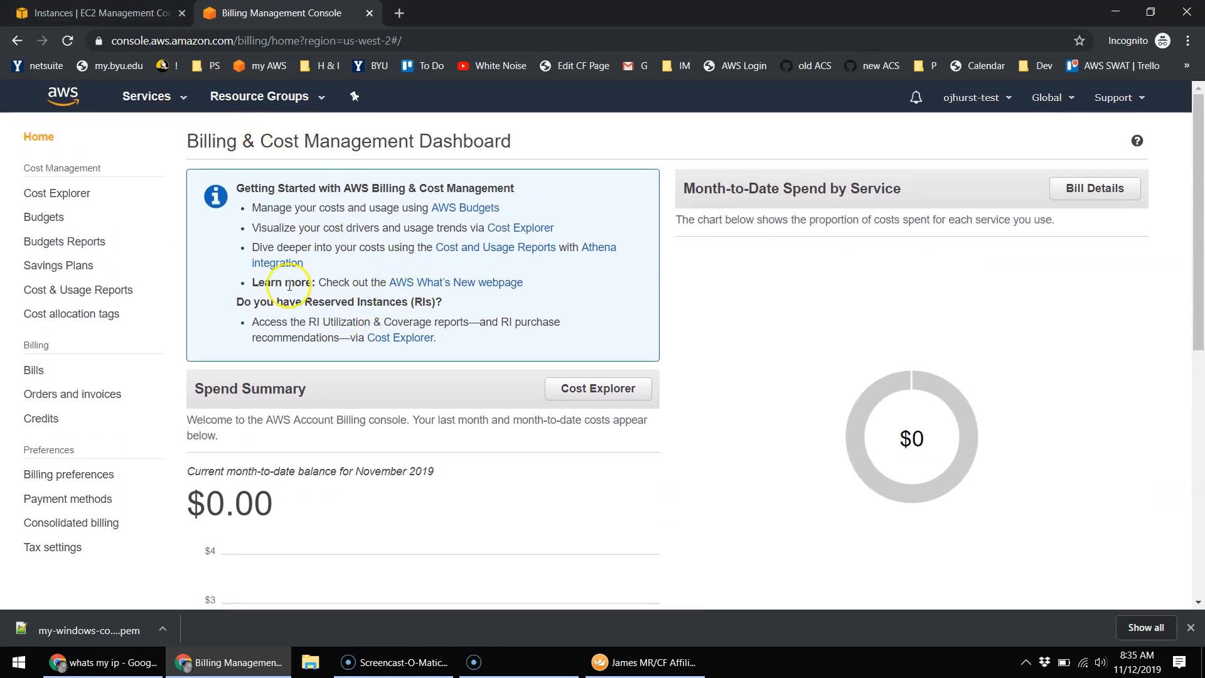
click(130, 14)
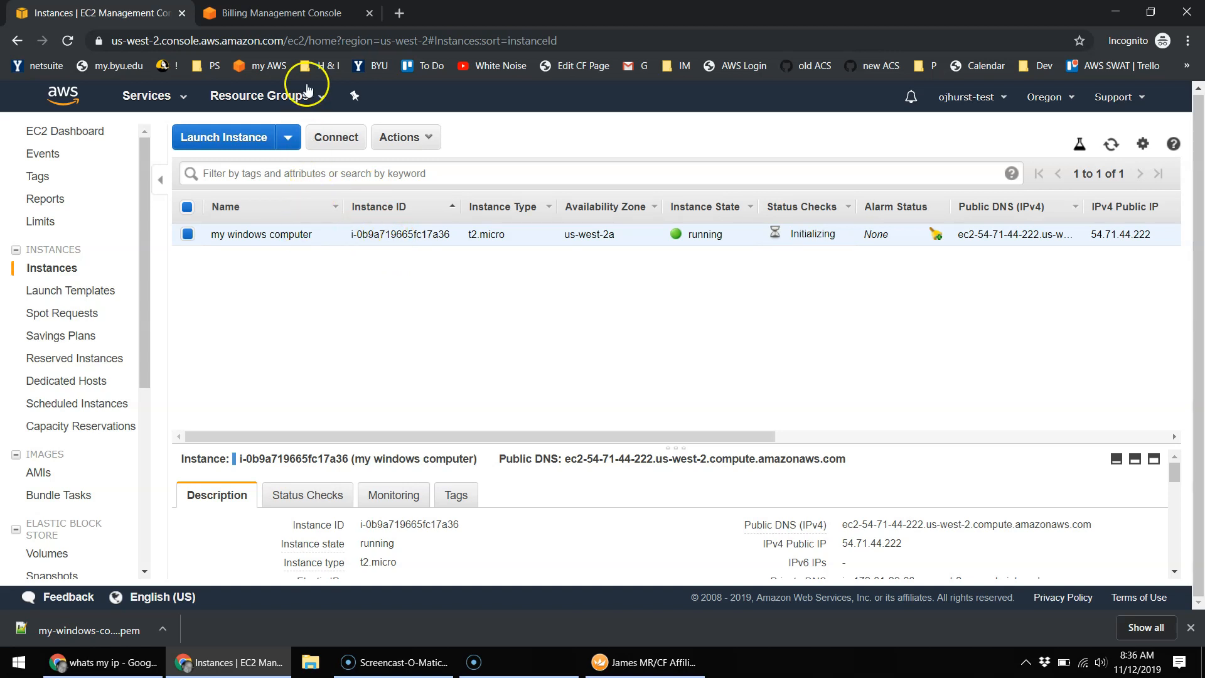
click(301, 13)
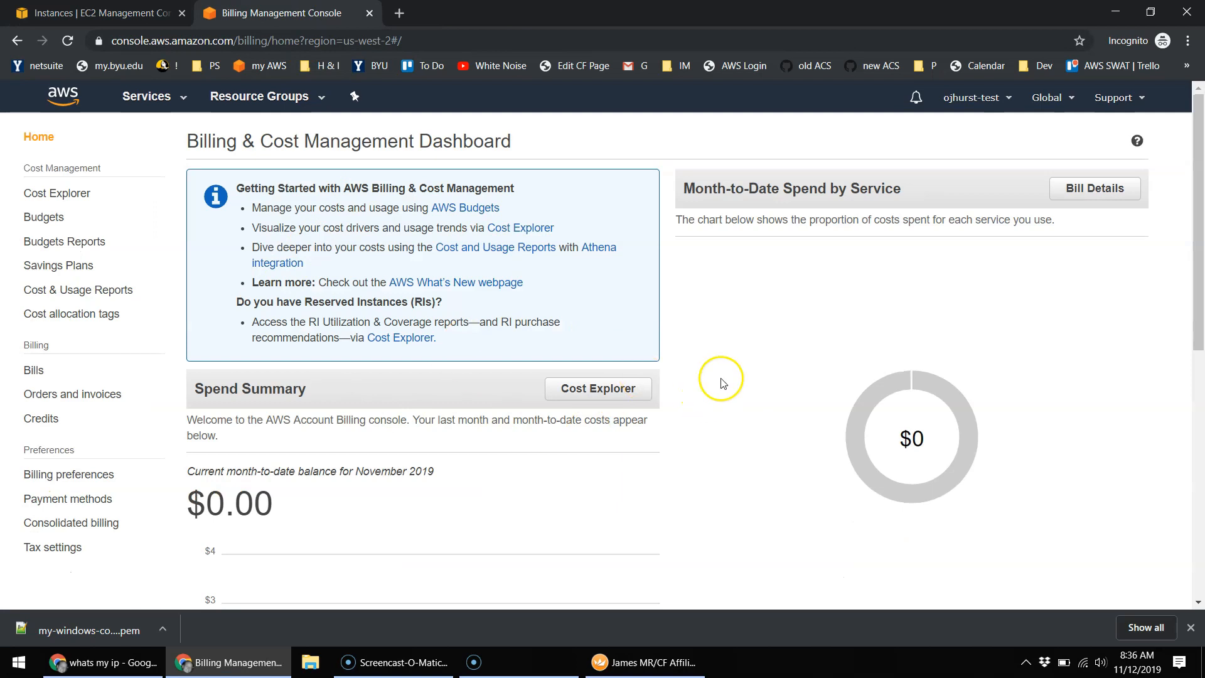
click(151, 19)
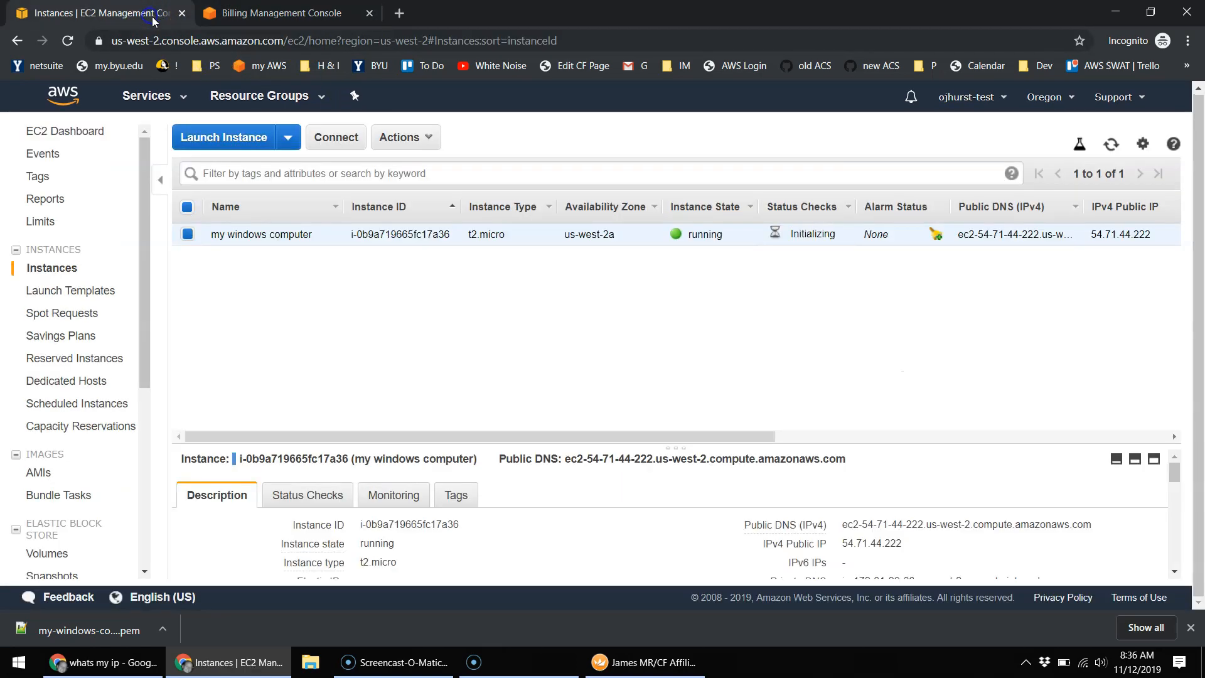
click(292, 14)
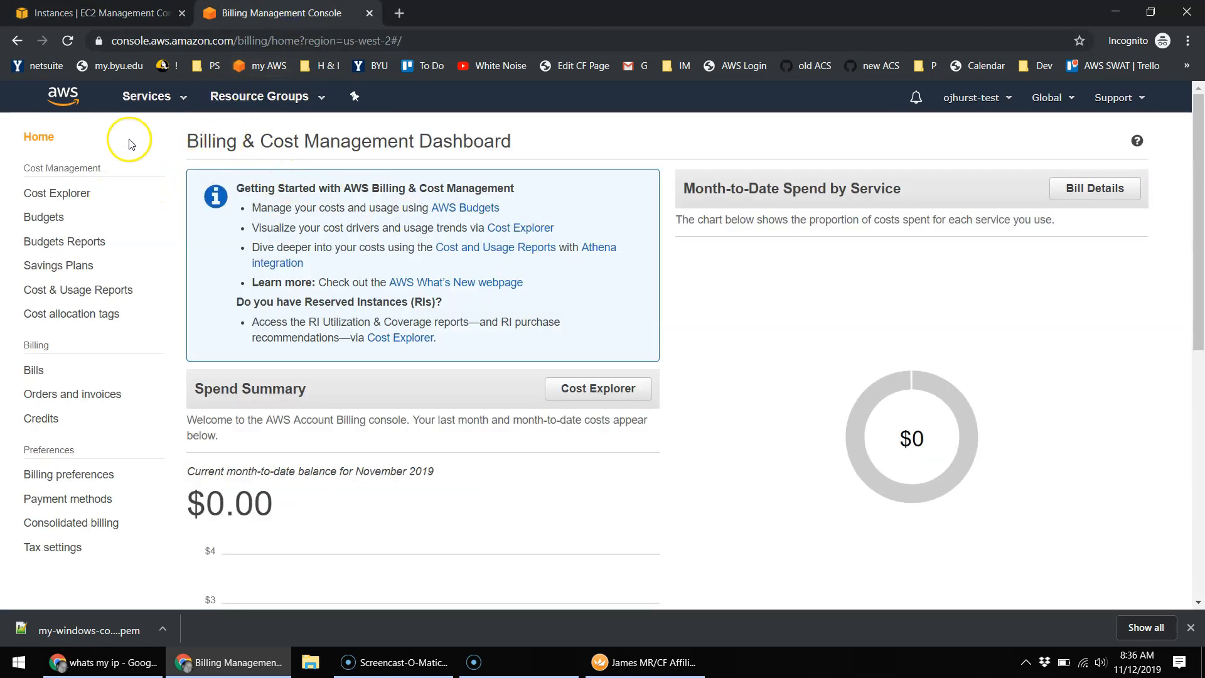
Step: Find S3 in the Services search and open the S3 console
click(151, 97)
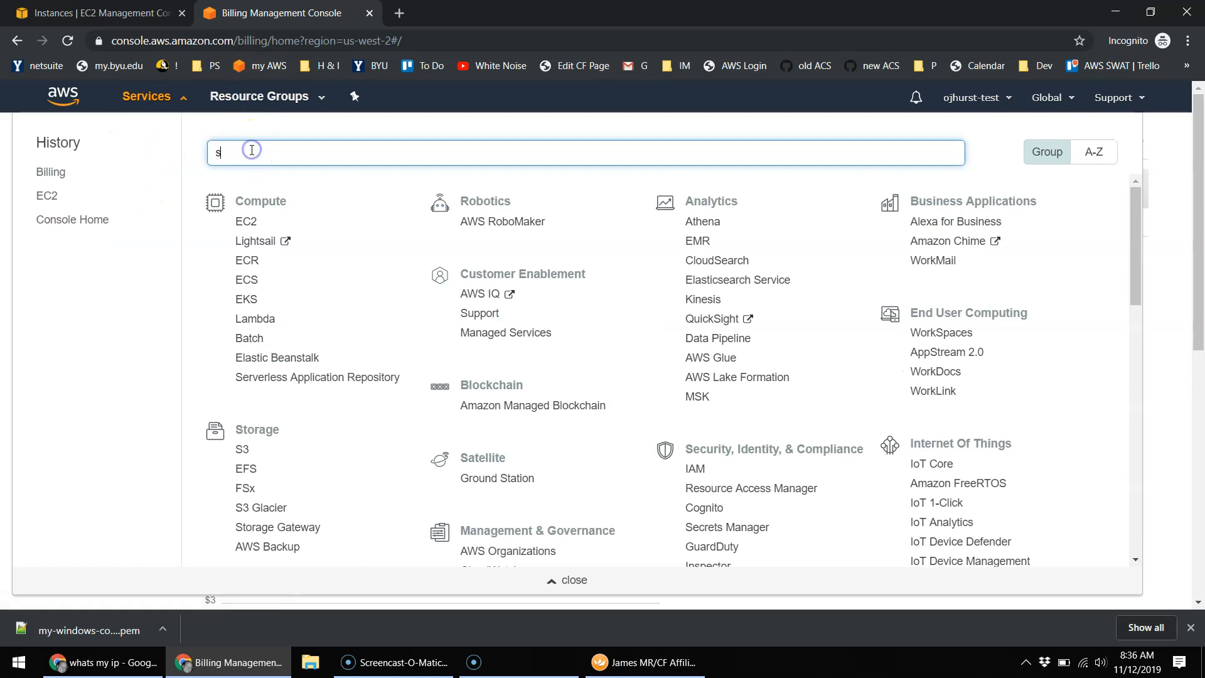
text(s3)
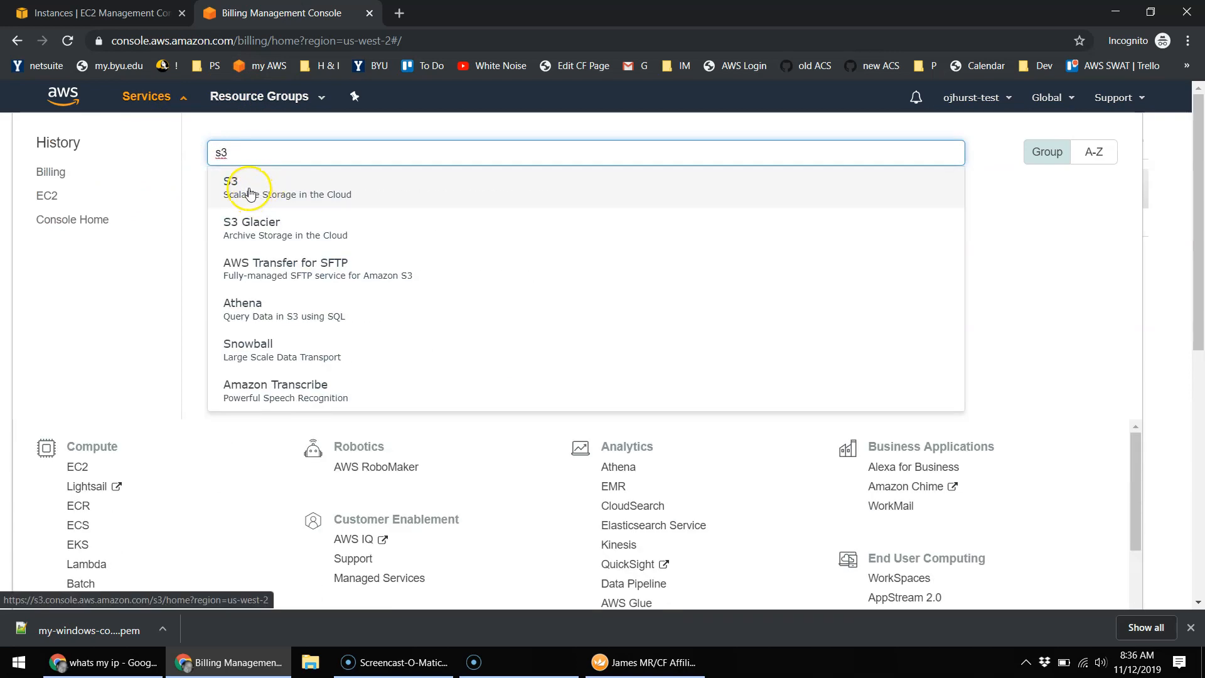
click(249, 193)
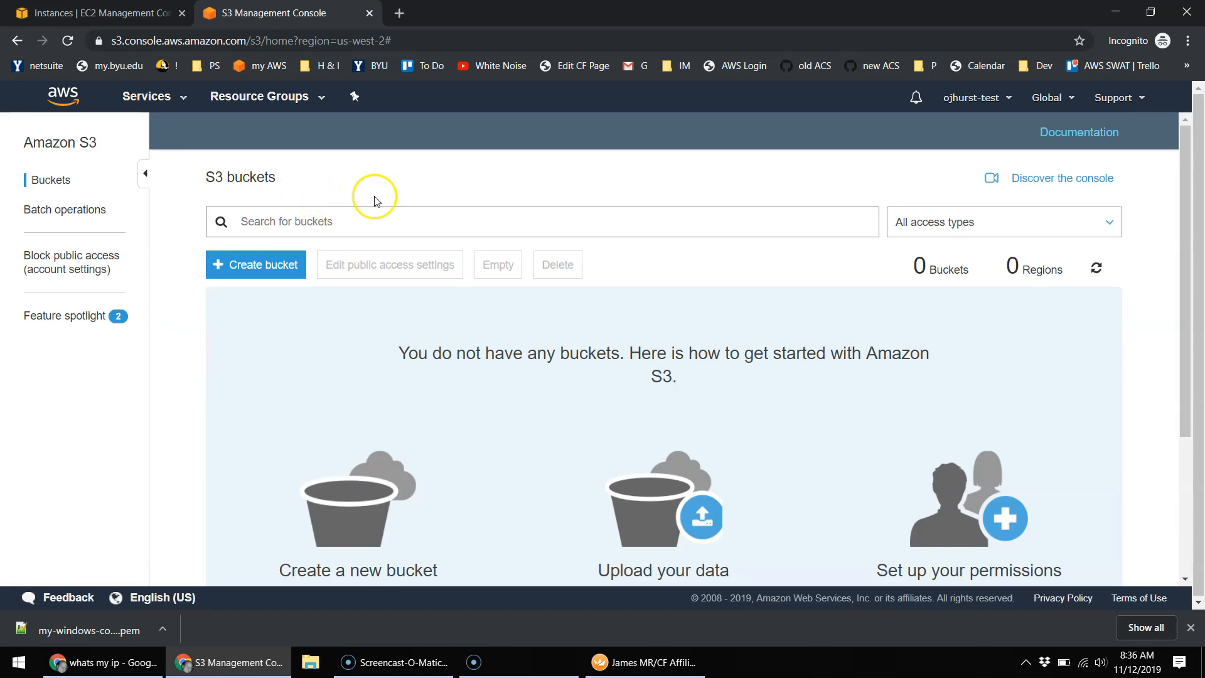
click(269, 264)
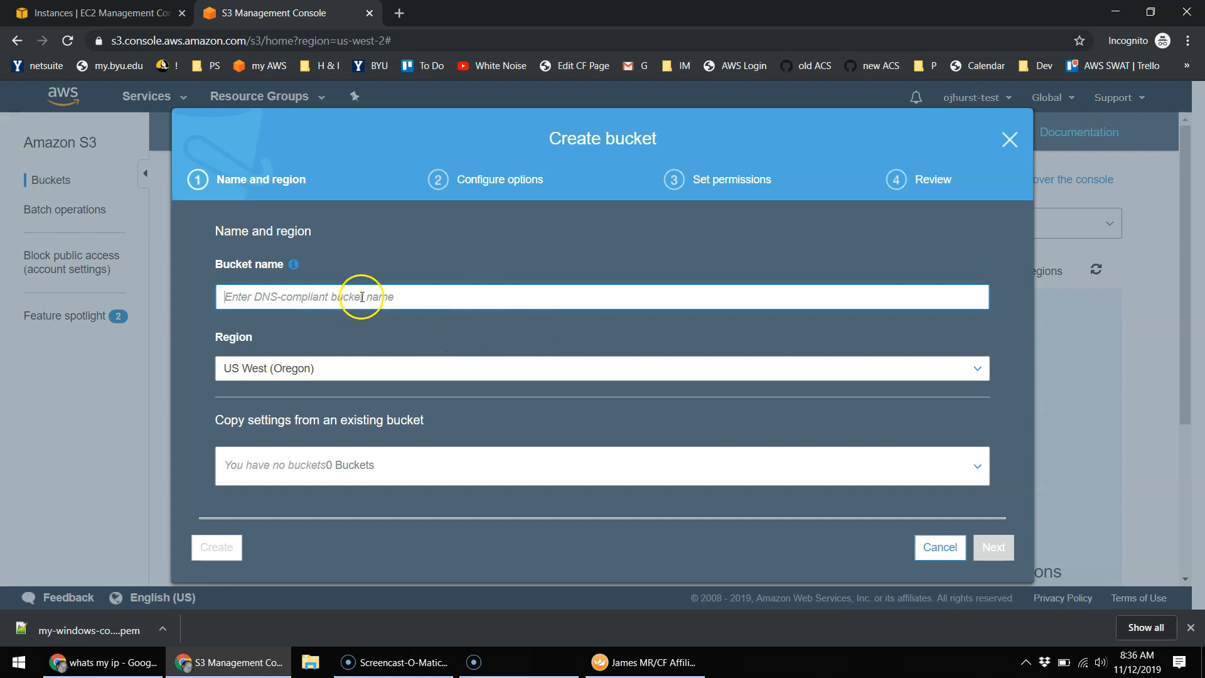
text(tesst12312432432432)
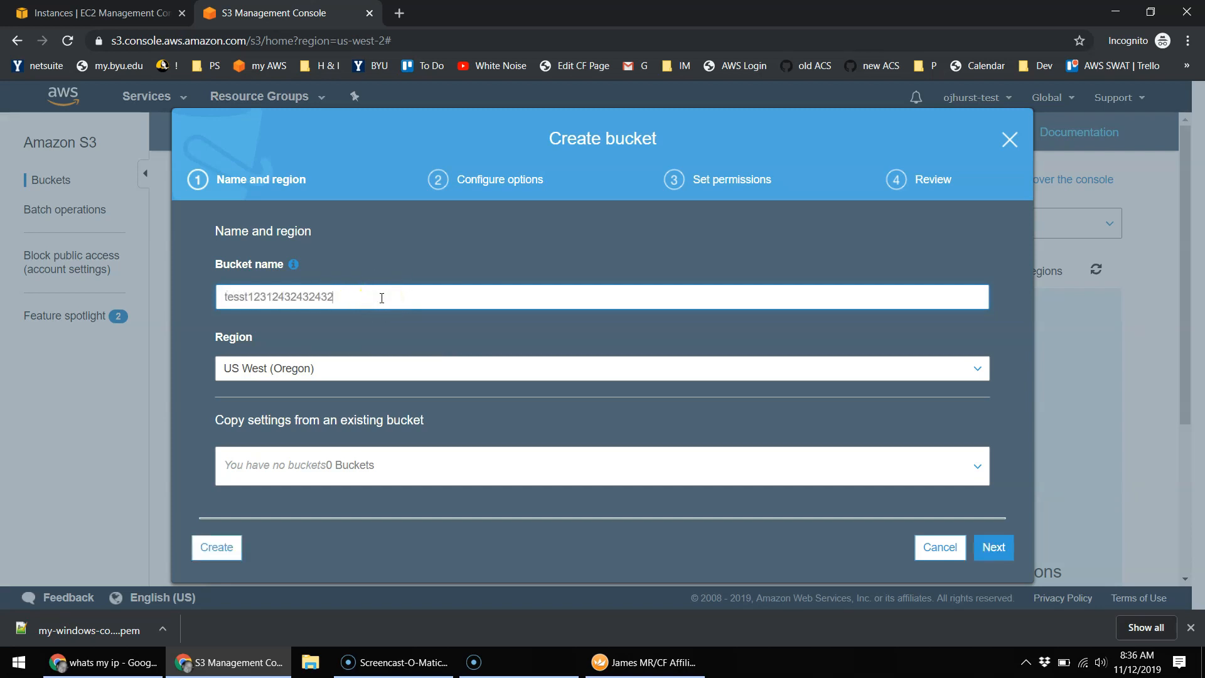
click(998, 551)
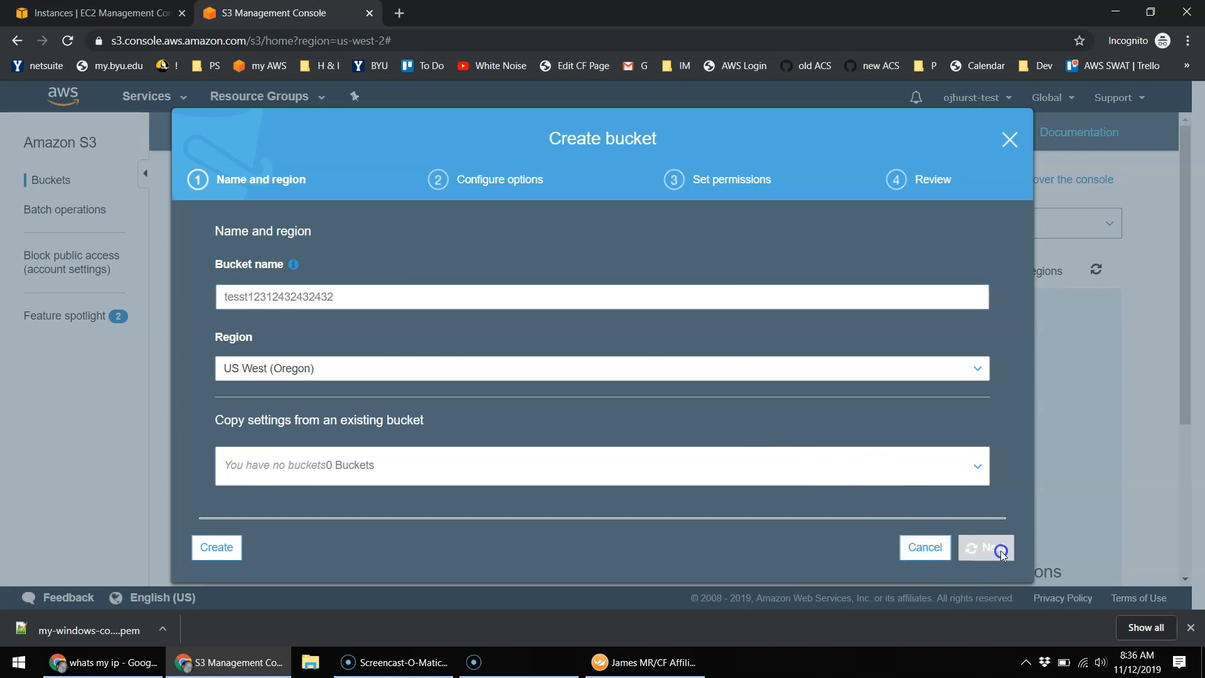
click(998, 550)
click(998, 550)
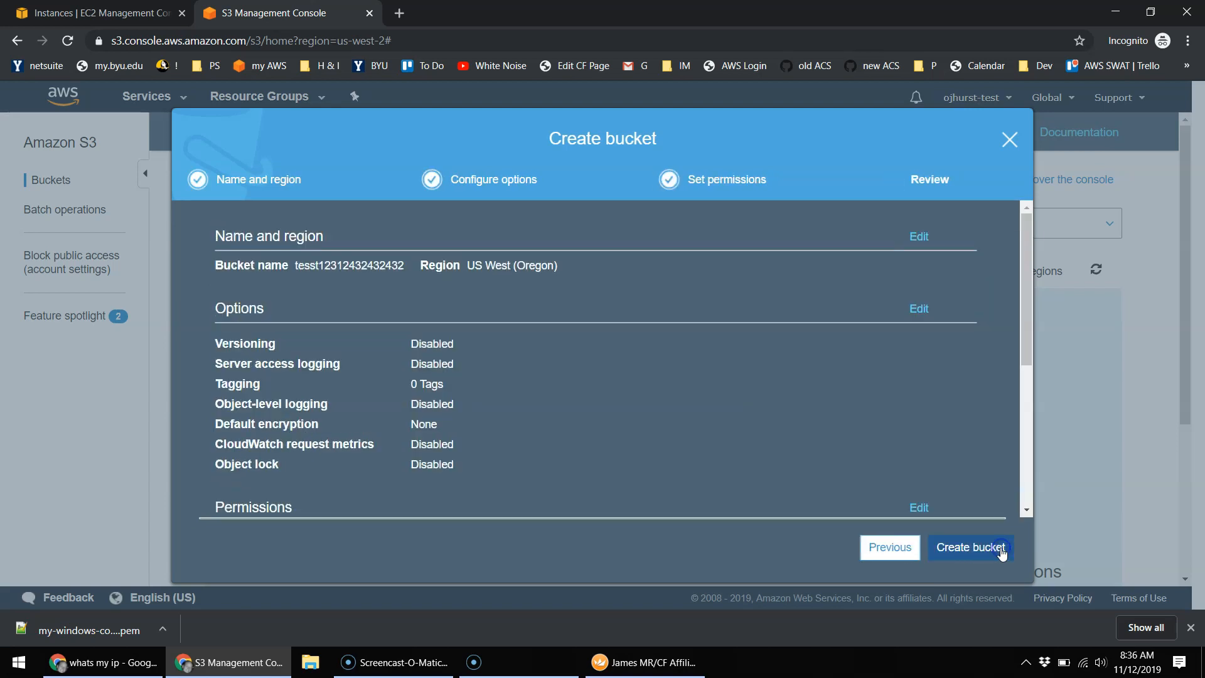
click(1000, 549)
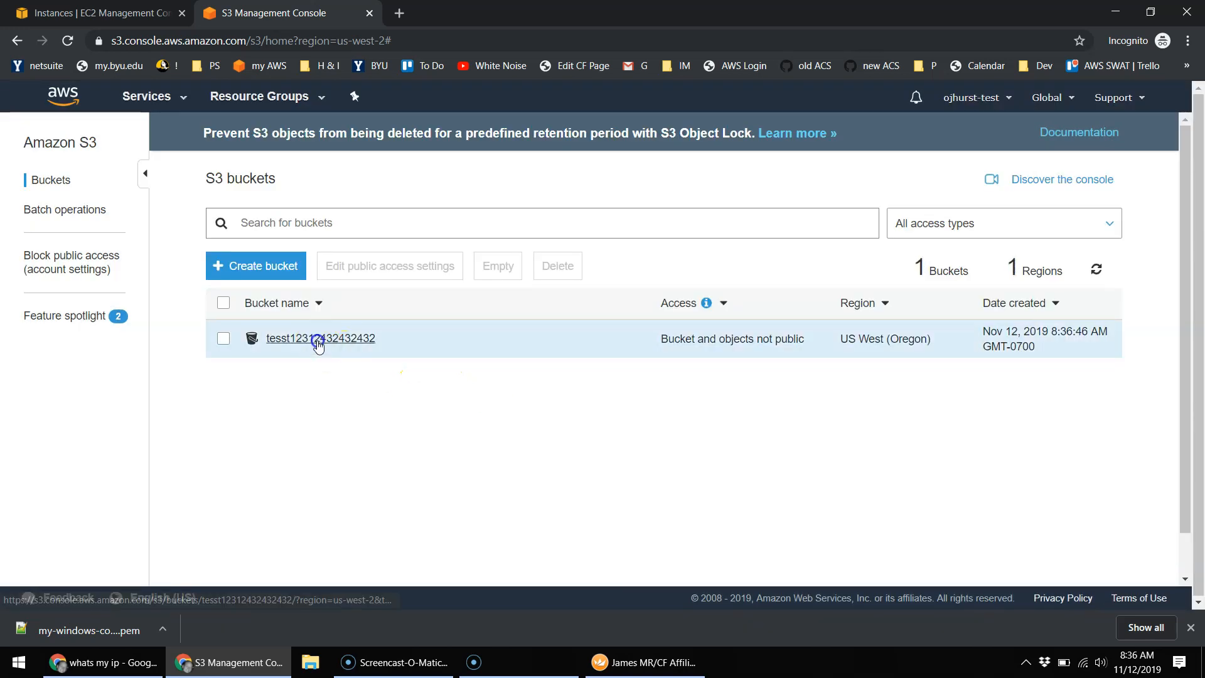
click(316, 340)
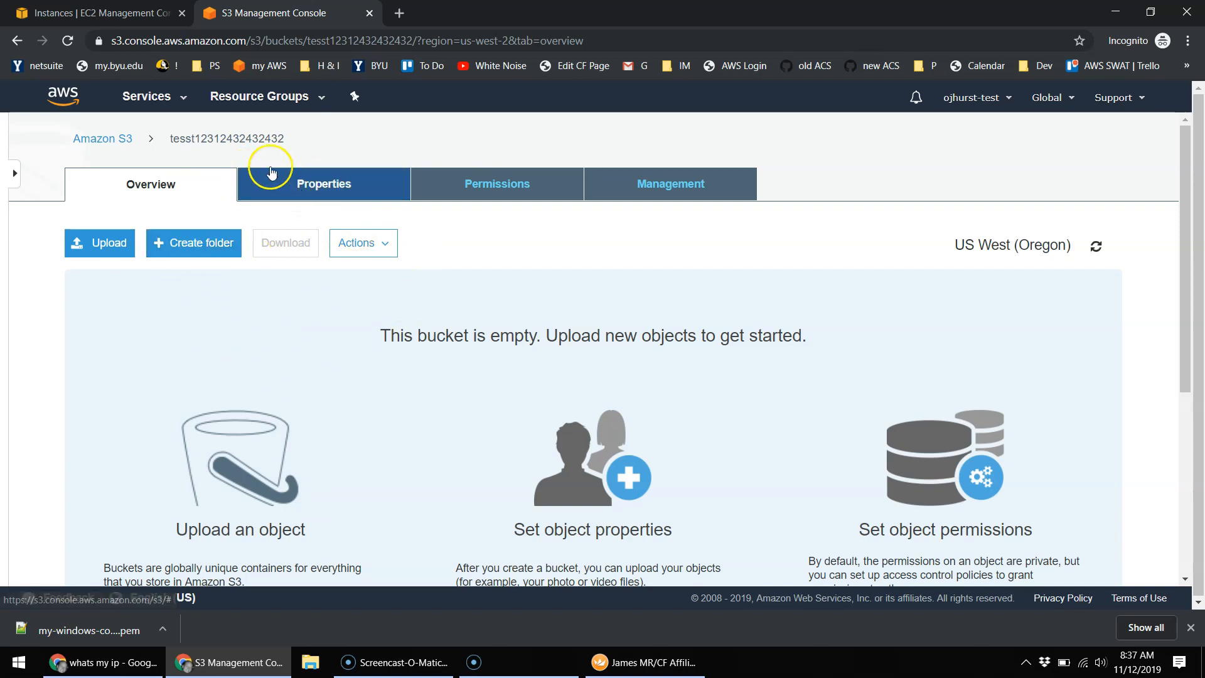
Step: Sort instances by IPv4 Public IP, try opening 54.71.44.222 in a new tab, then close it
click(134, 14)
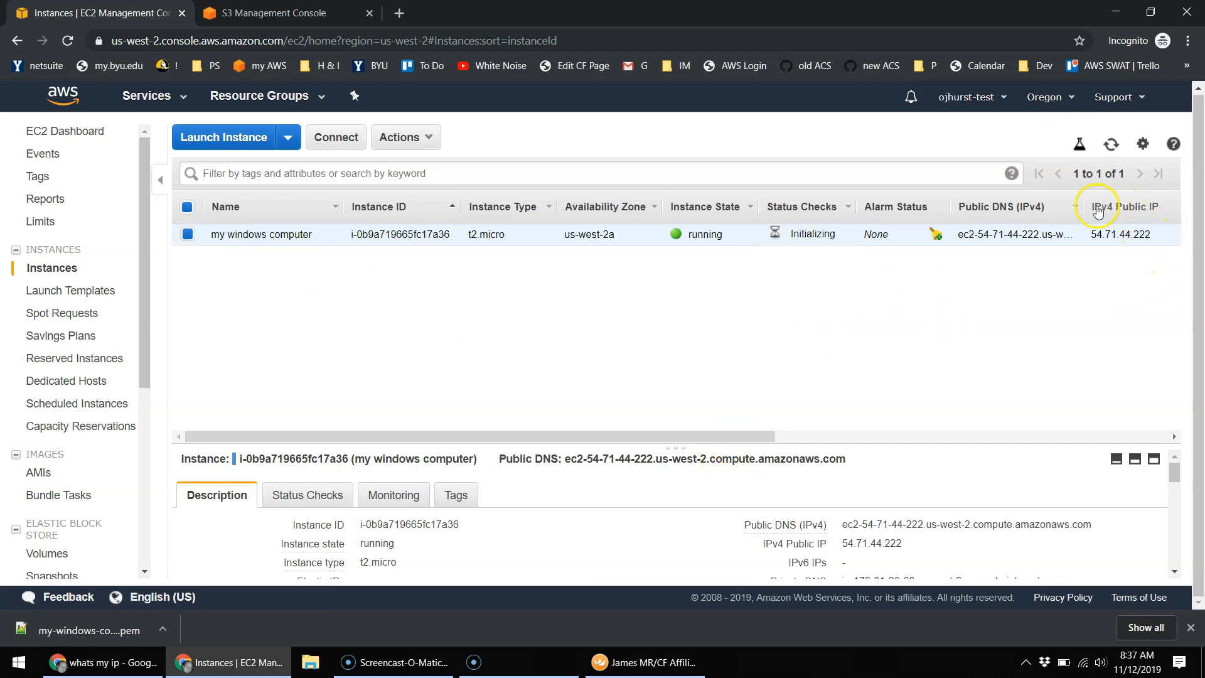
click(1159, 206)
click(1161, 236)
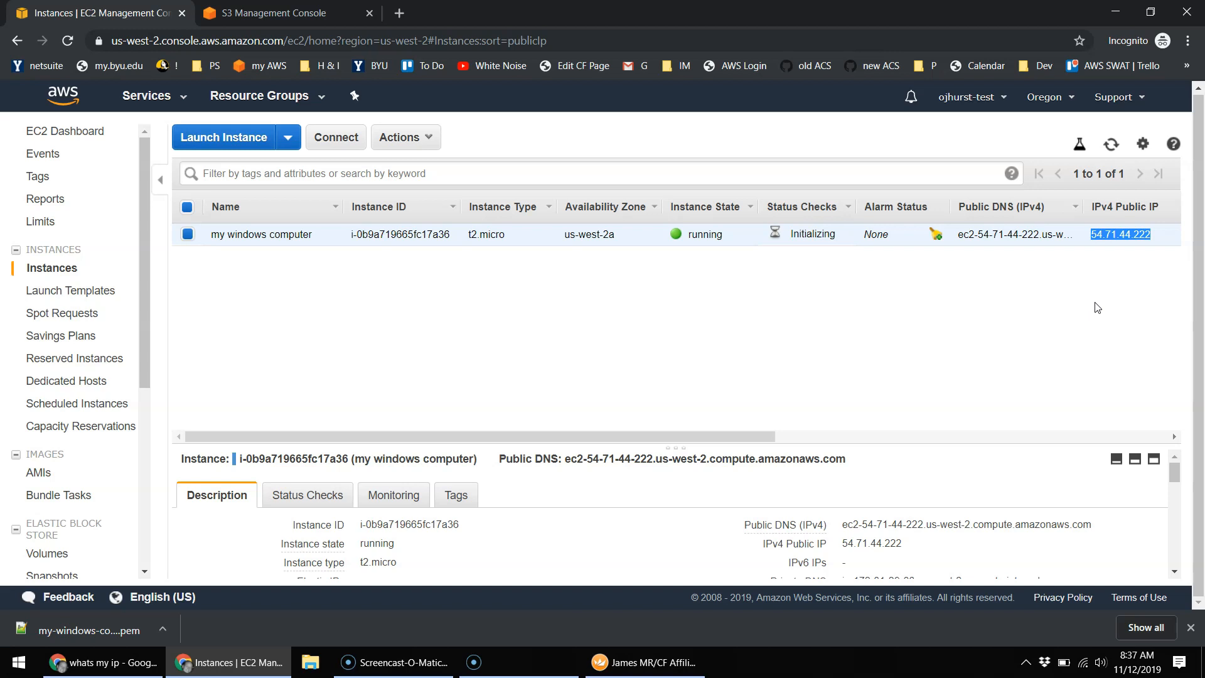
click(402, 14)
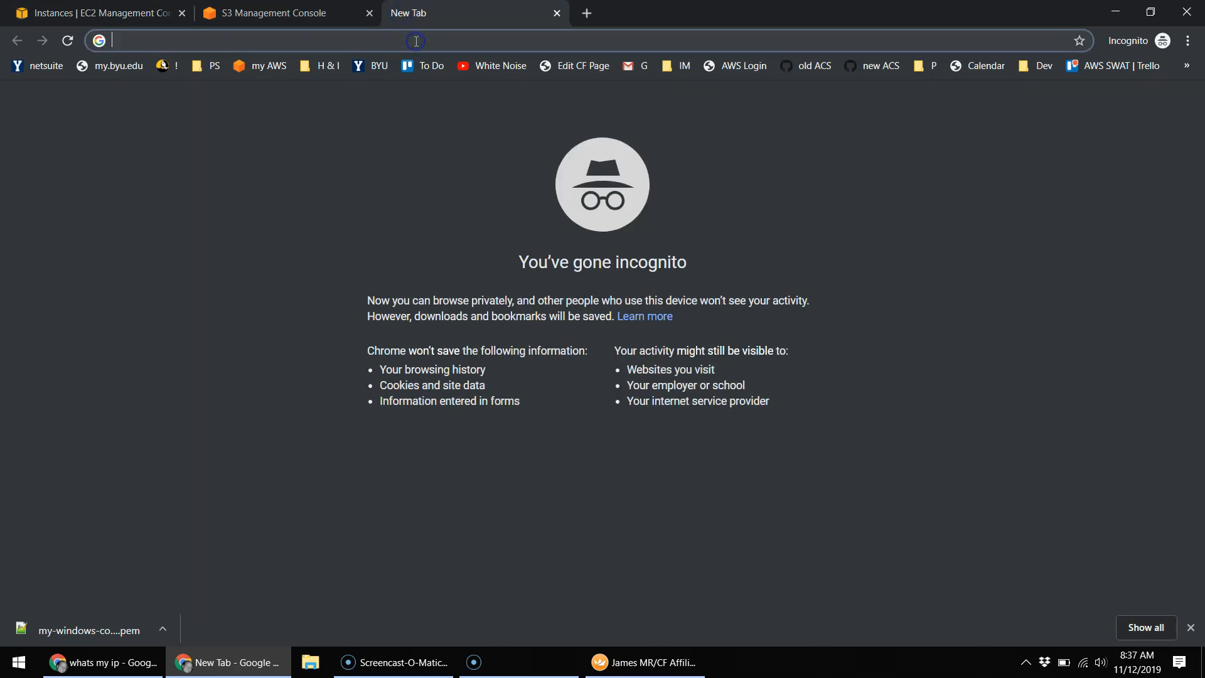
text(54.71.44.222)
key(Return)
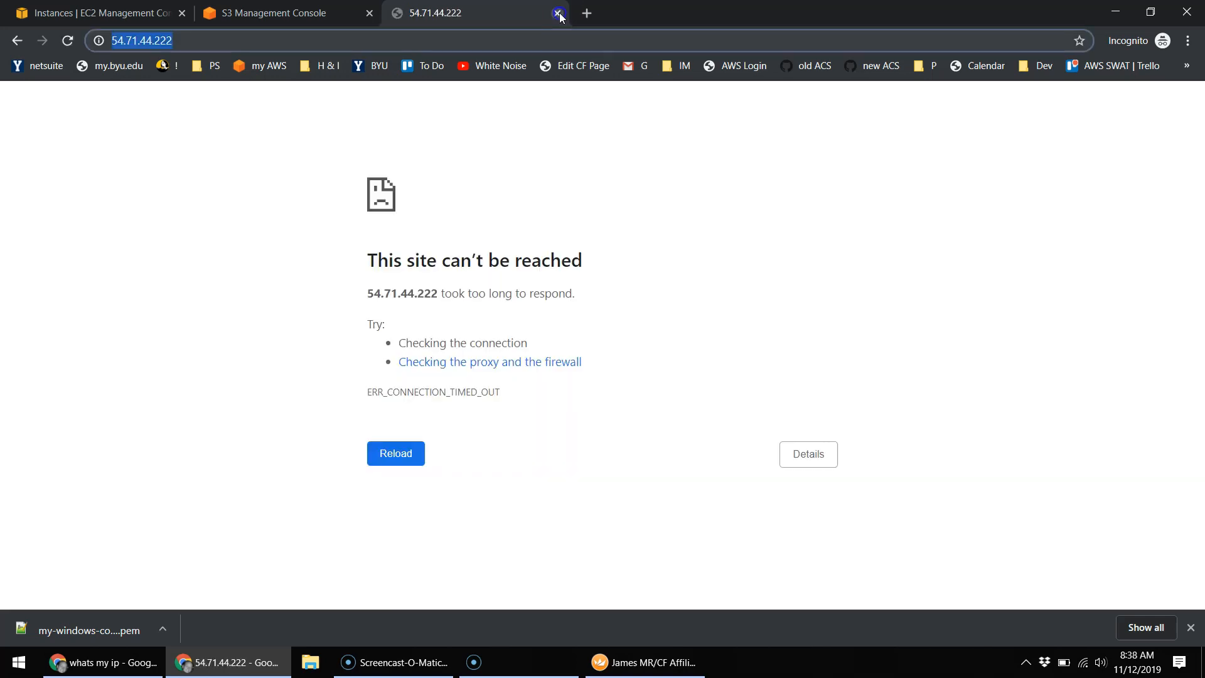
click(557, 12)
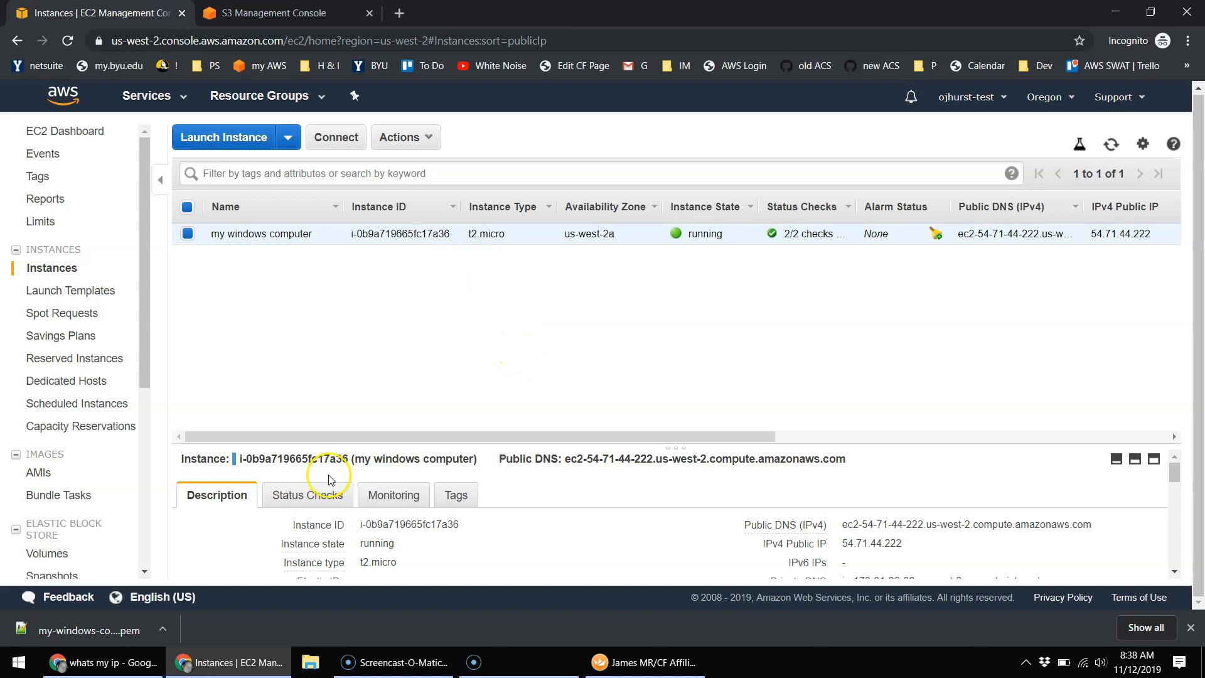
Step: Search Google for 'remote desktop client for windows' and scroll through the results
click(401, 13)
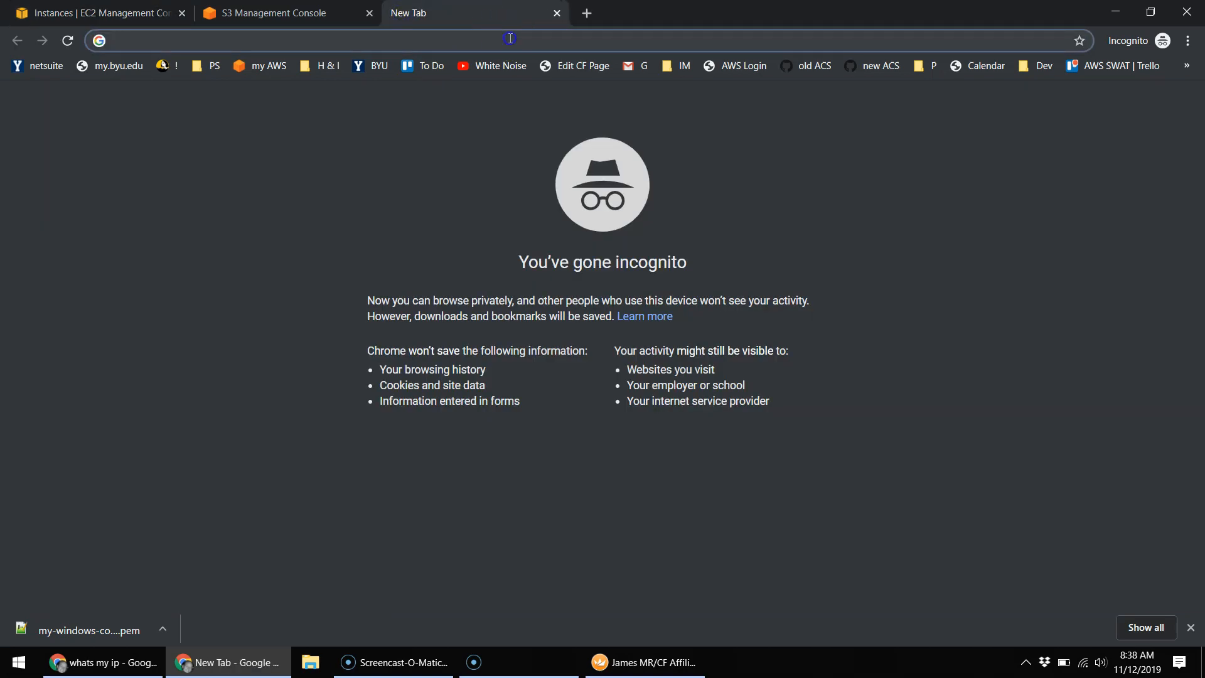
text(remote desk)
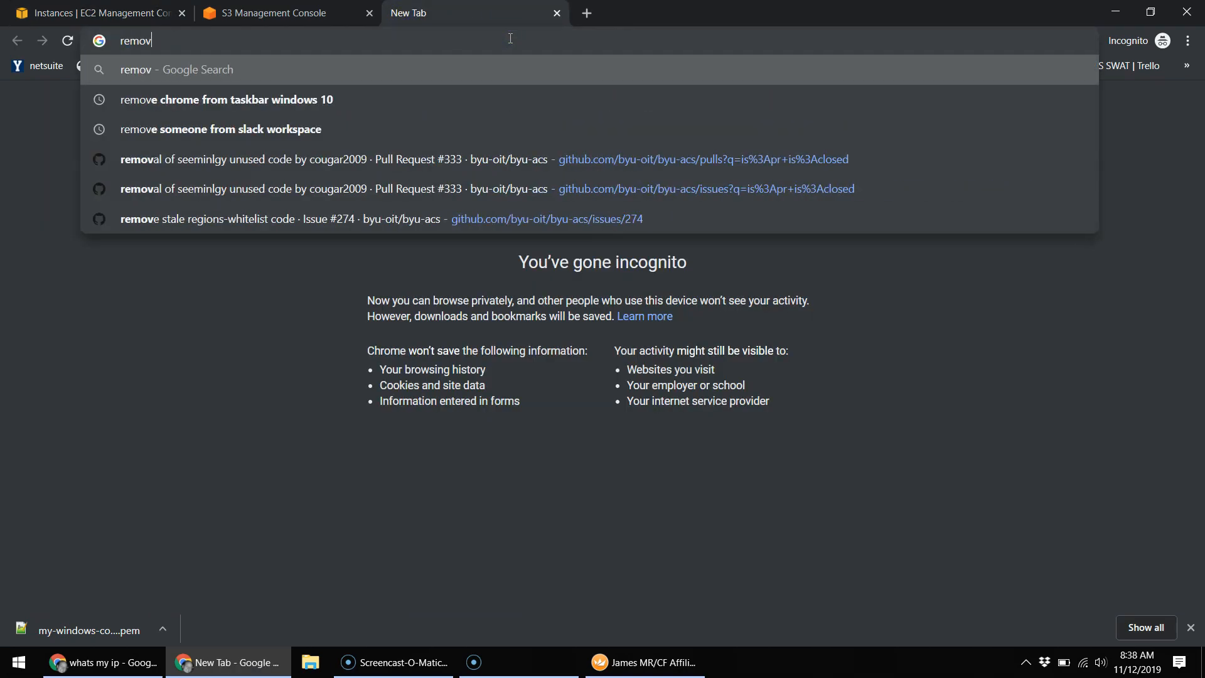
text(top client for windows)
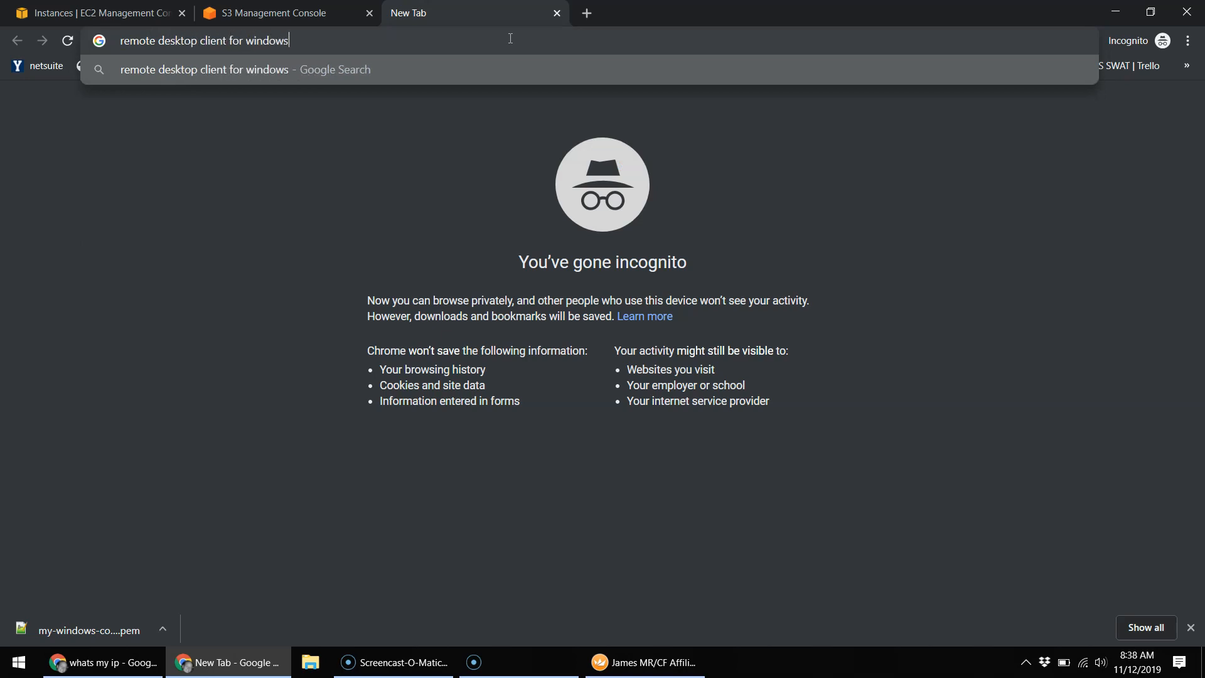
key(Return)
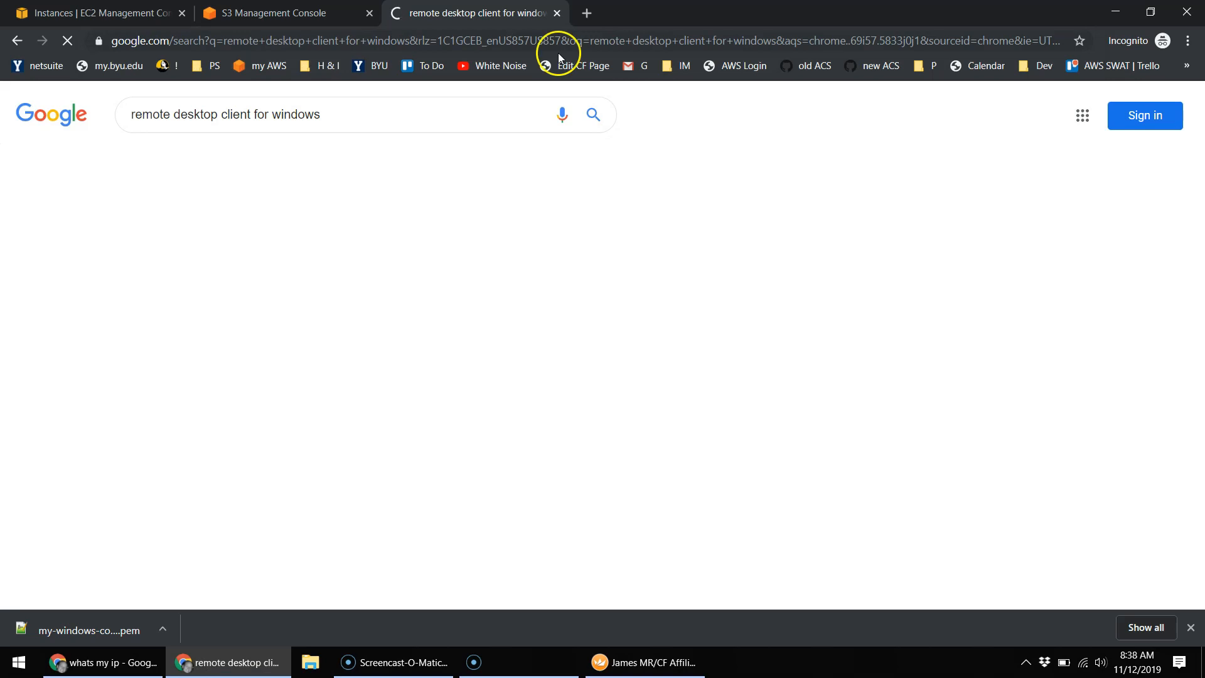
scroll(283, 345, down, 3)
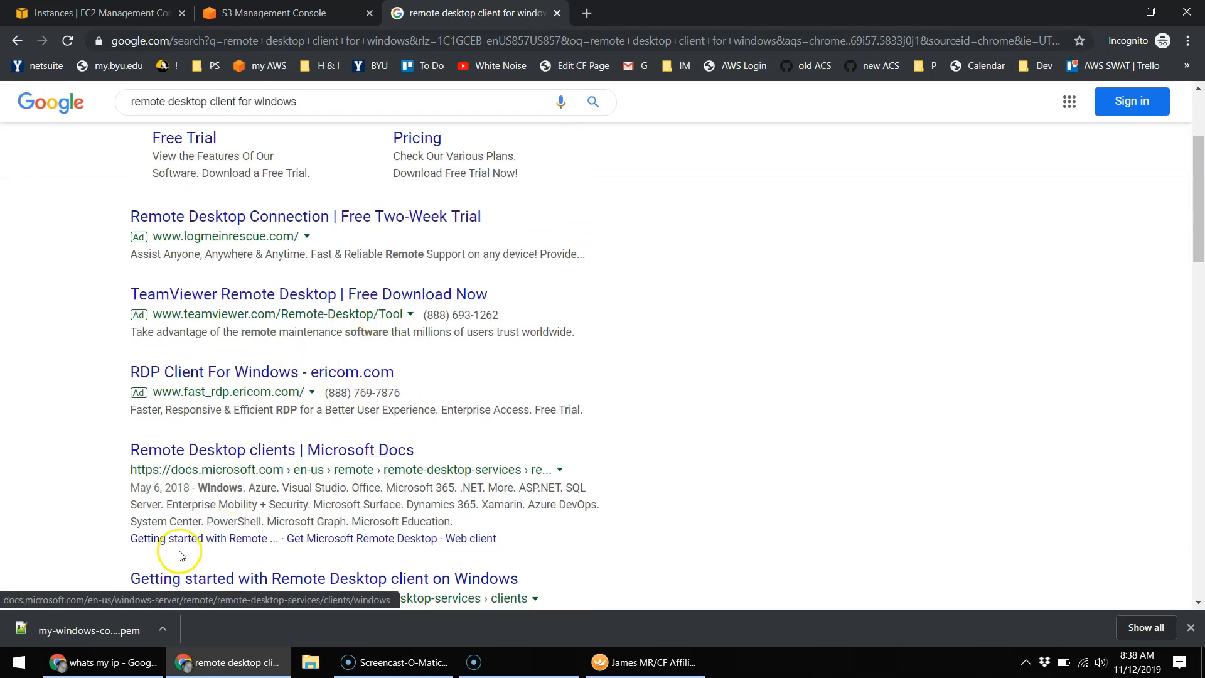
click(19, 662)
click(23, 671)
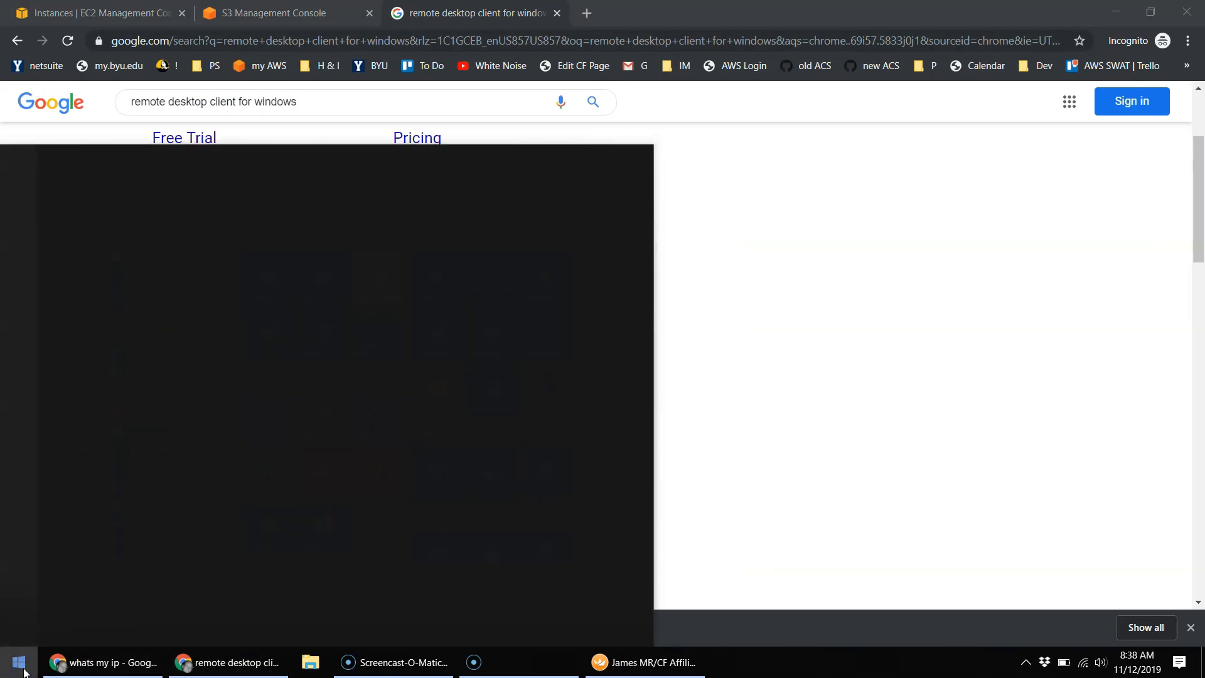
text(remote)
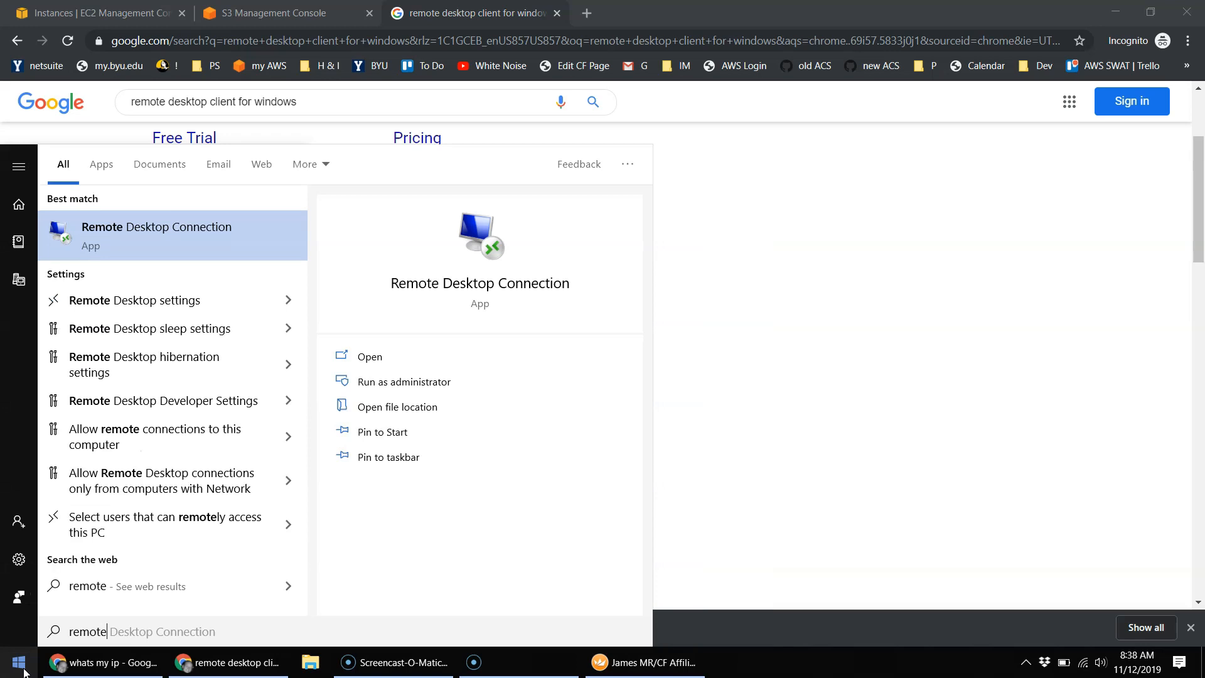
key(Return)
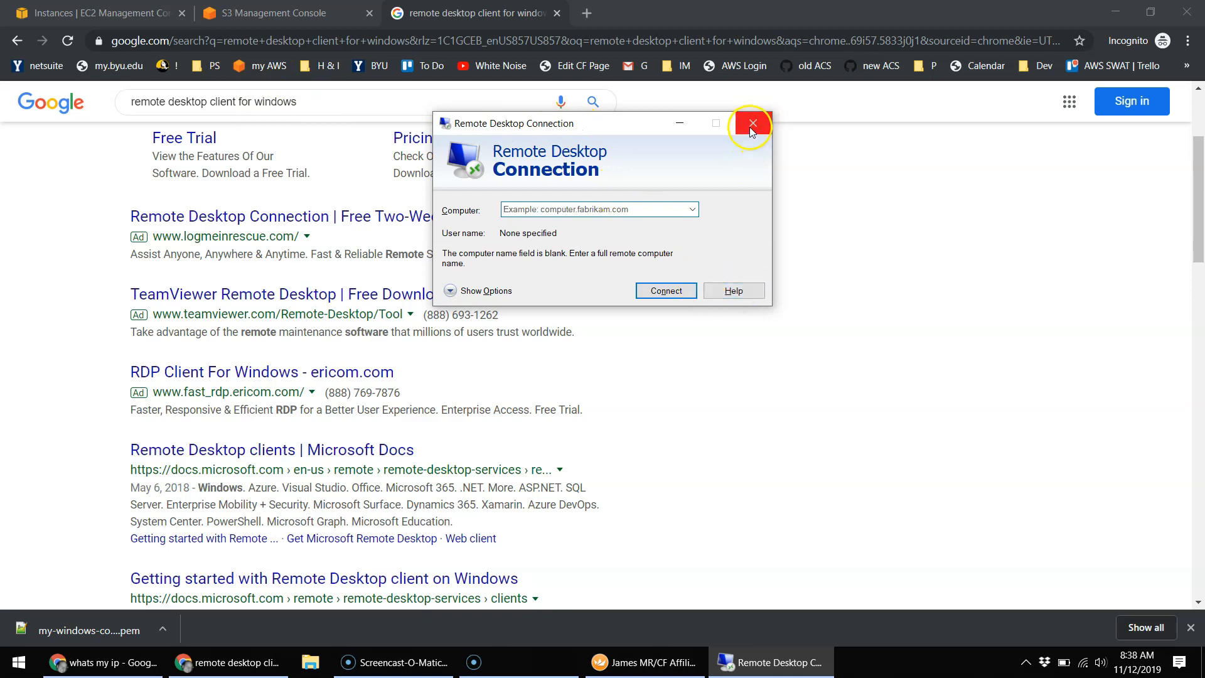
click(608, 211)
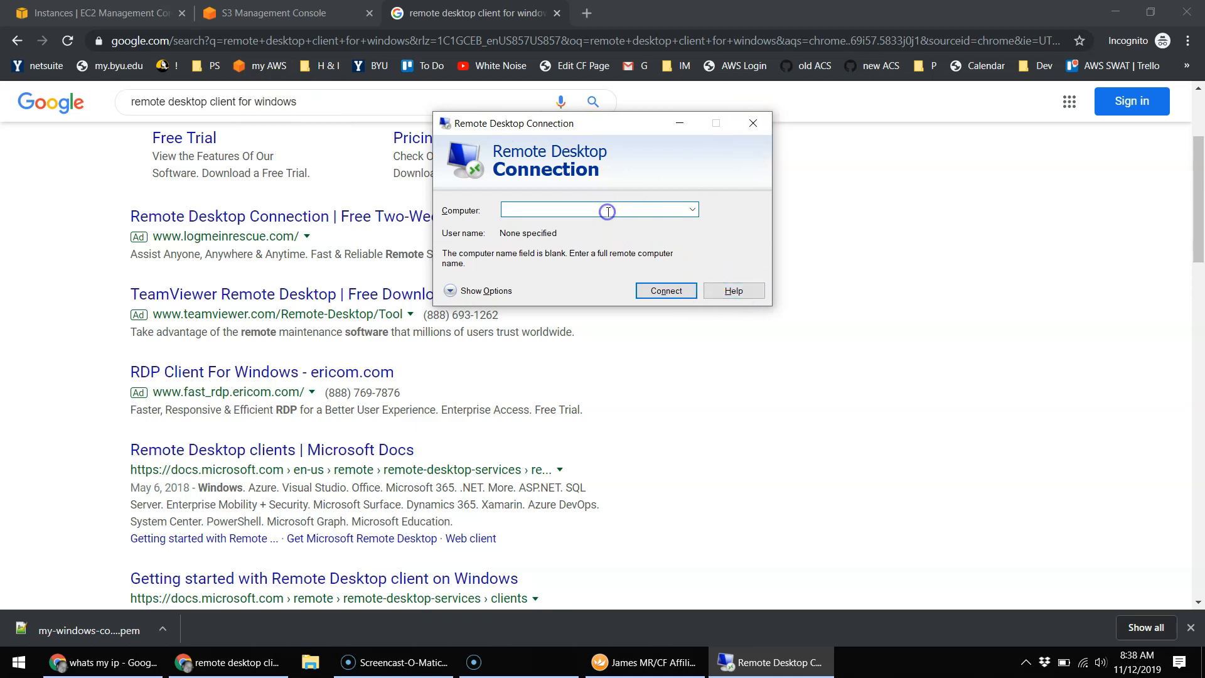
key(ctrl+v)
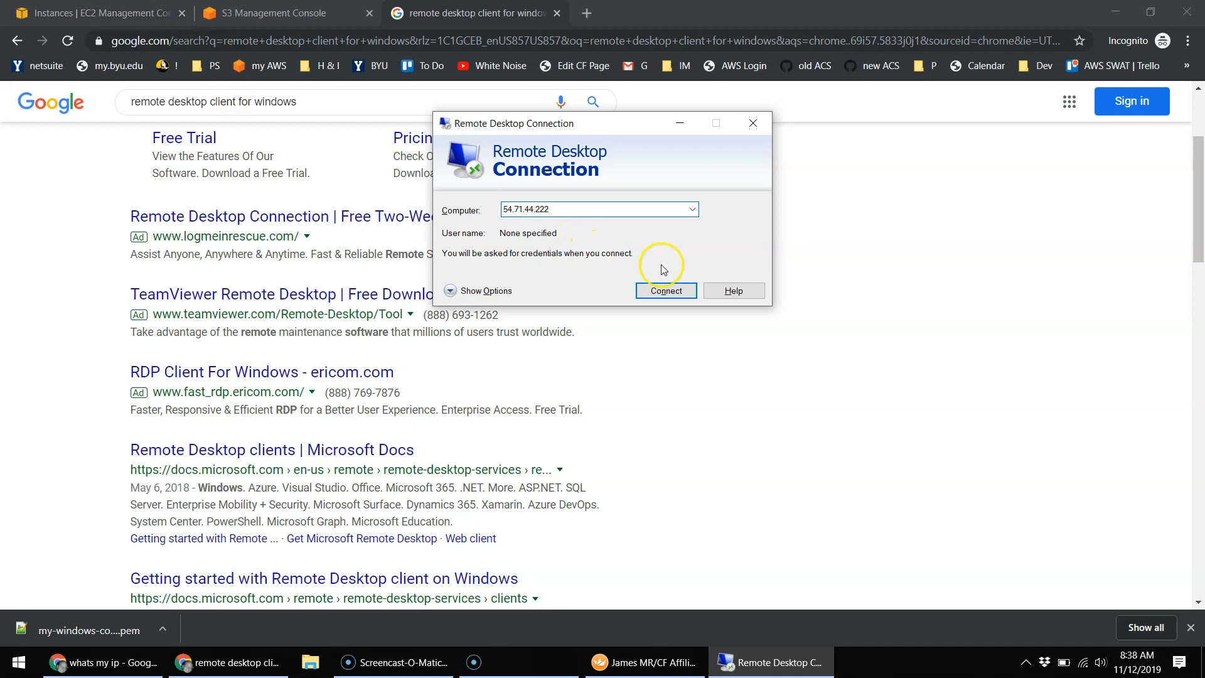
click(745, 124)
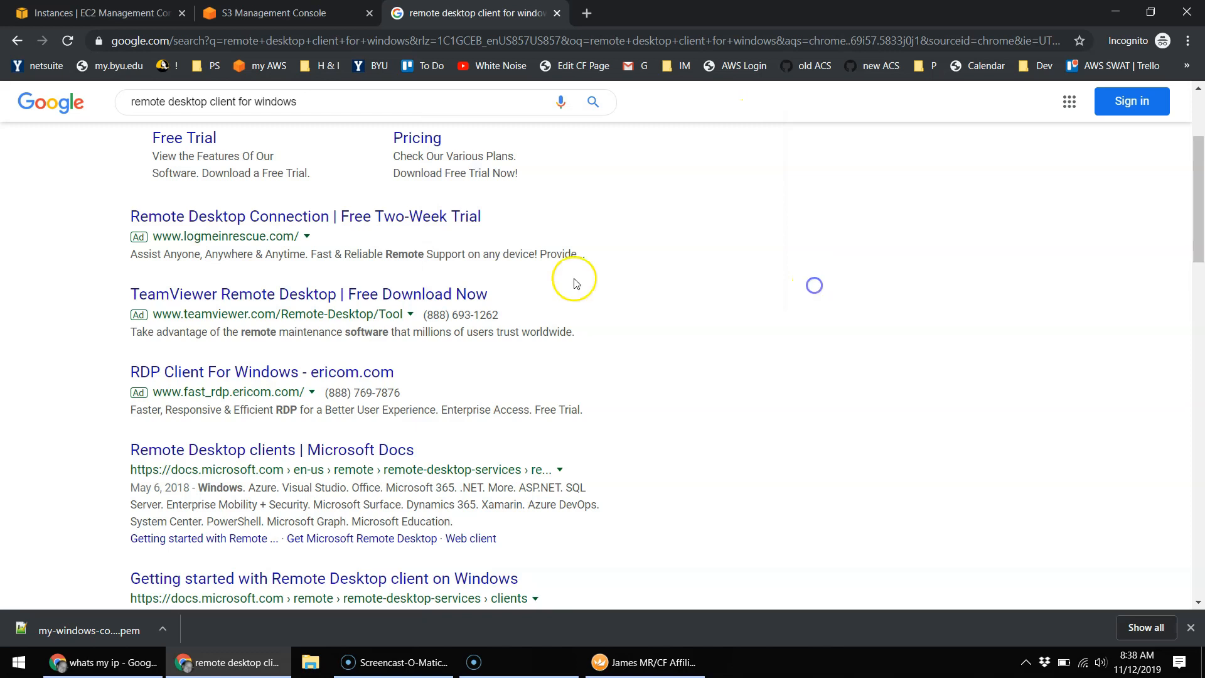
Step: Open the instance's connection details, select the Administrator user name, and start Get Password
click(140, 15)
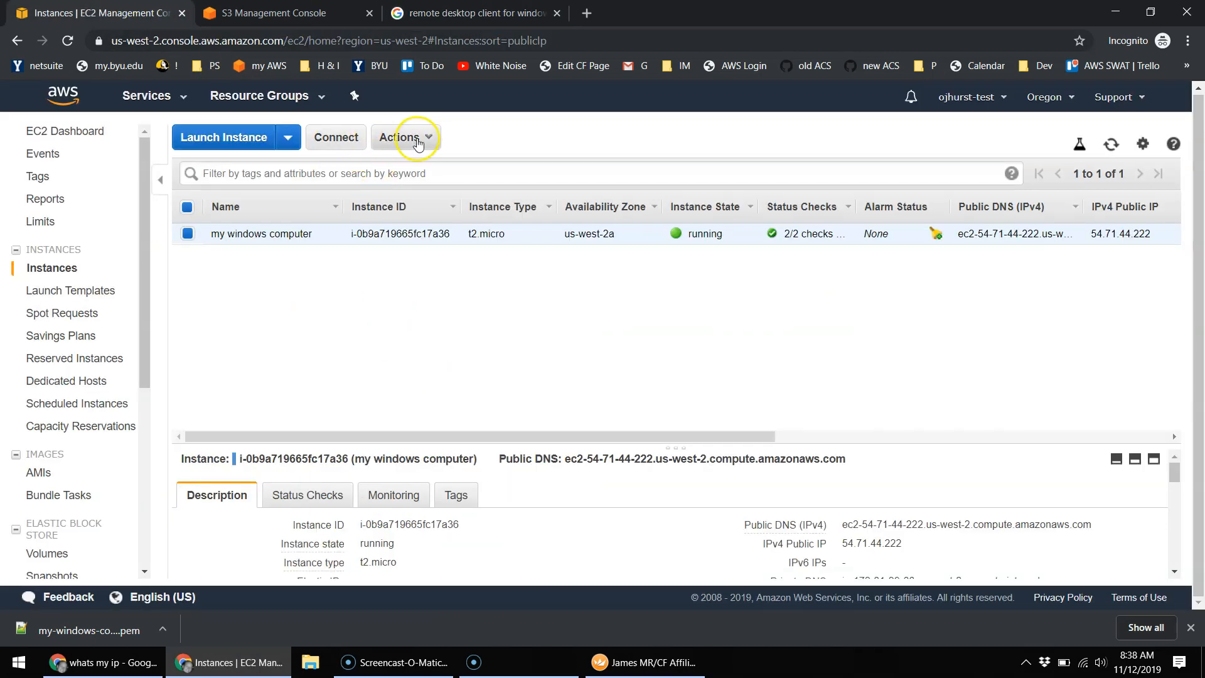
click(337, 138)
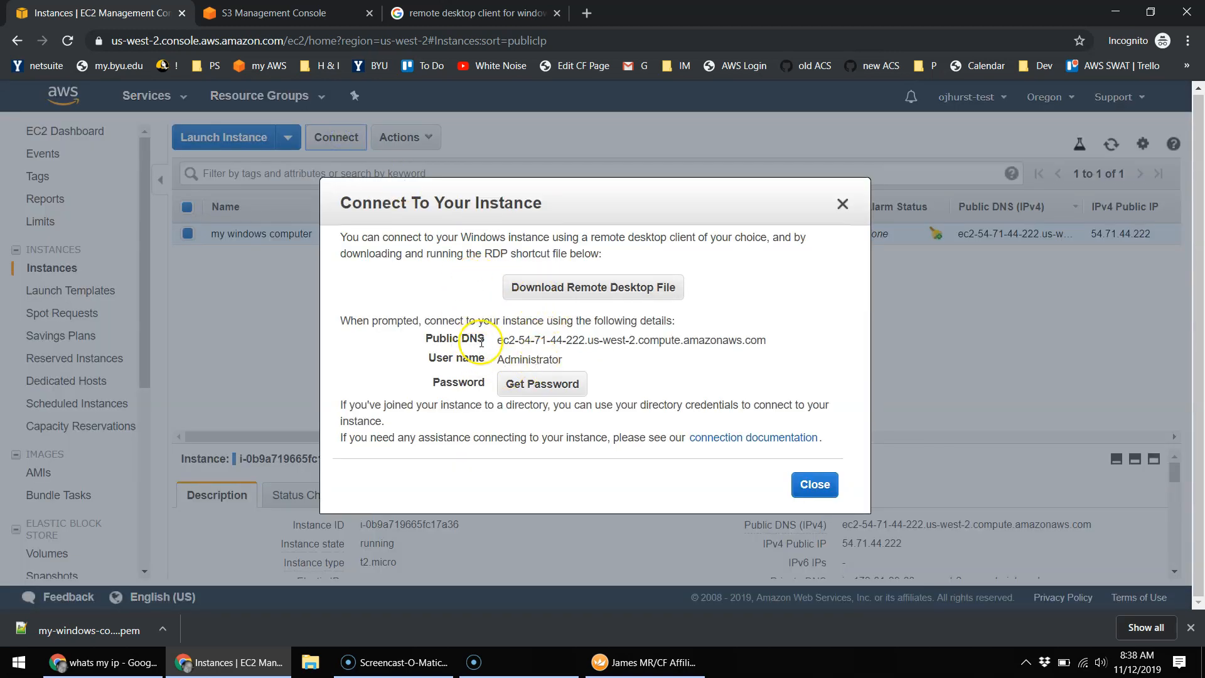
drag(564, 361, 496, 360)
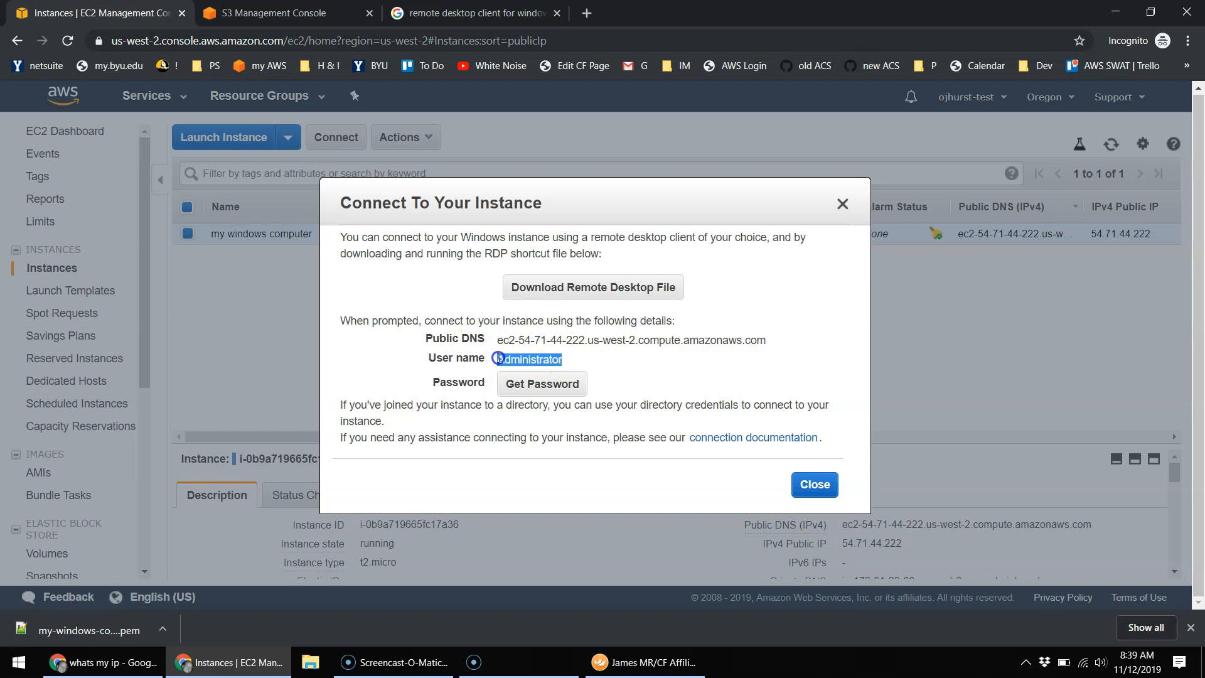
click(535, 386)
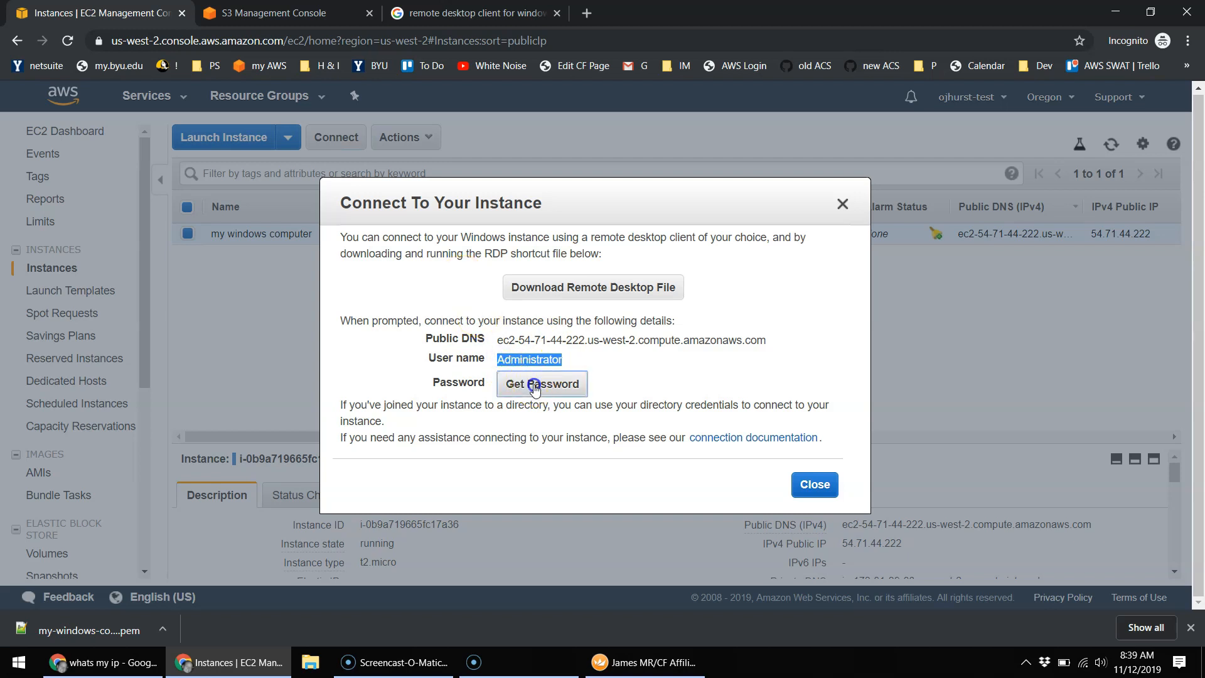
drag(487, 250, 786, 248)
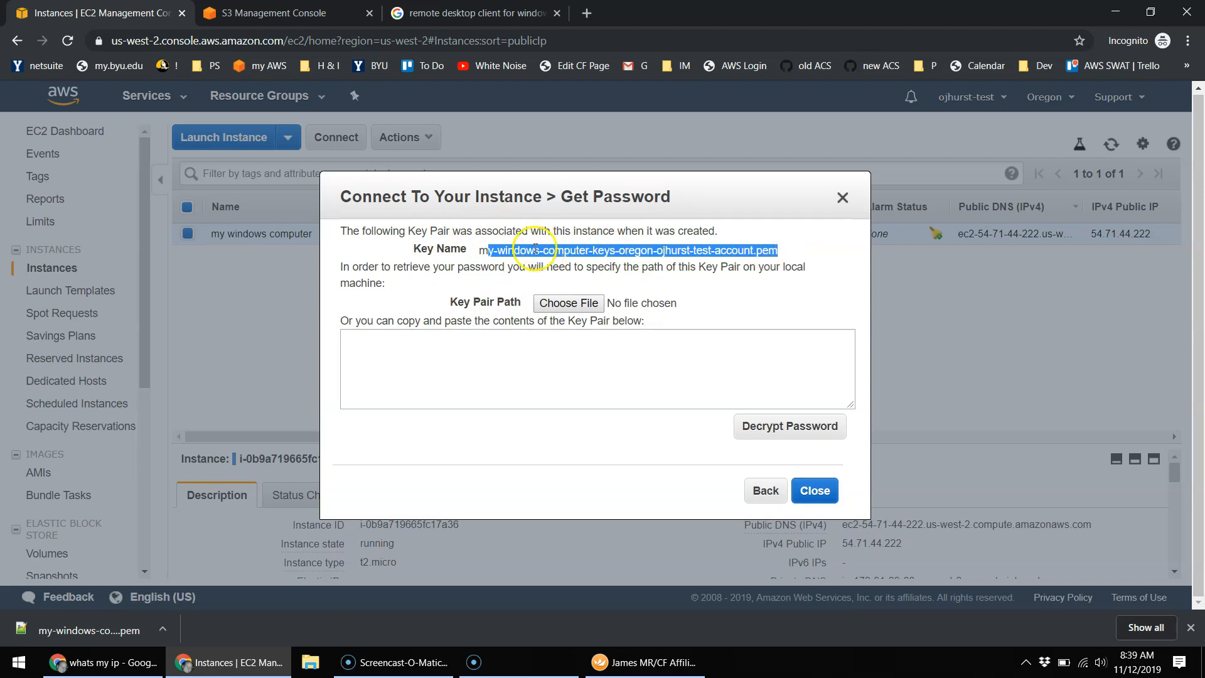
click(497, 261)
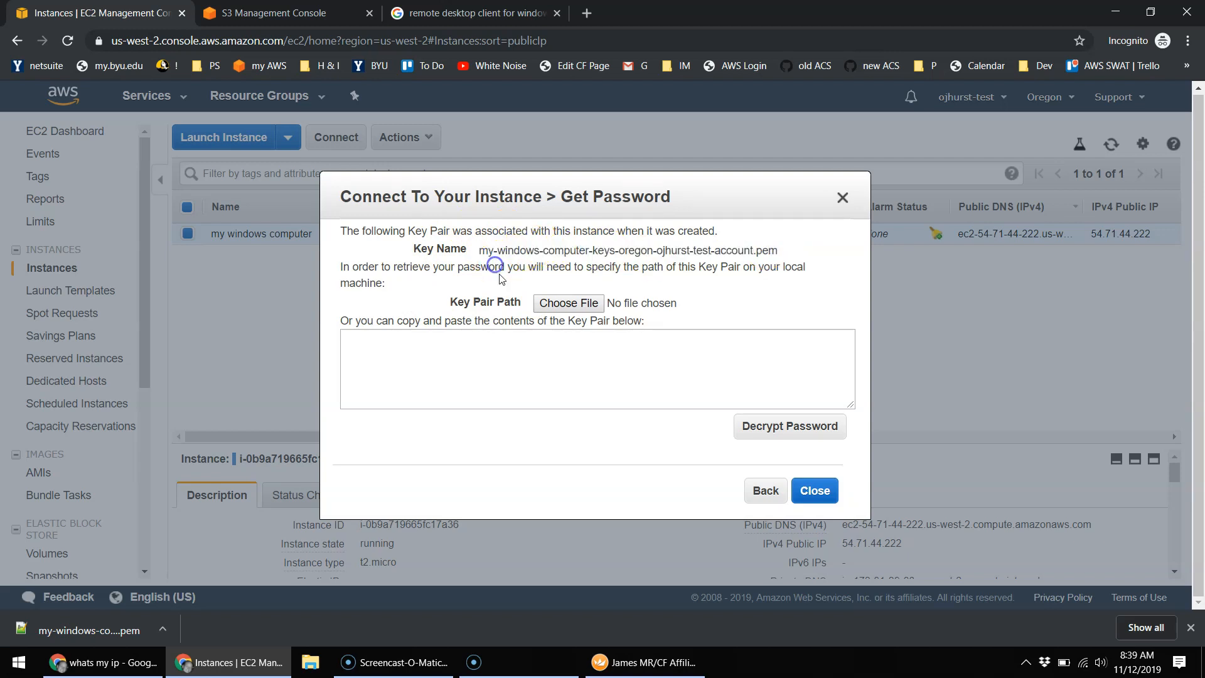
Step: Load the instance's .pem key file, found by searching 'pem' in Downloads
click(584, 304)
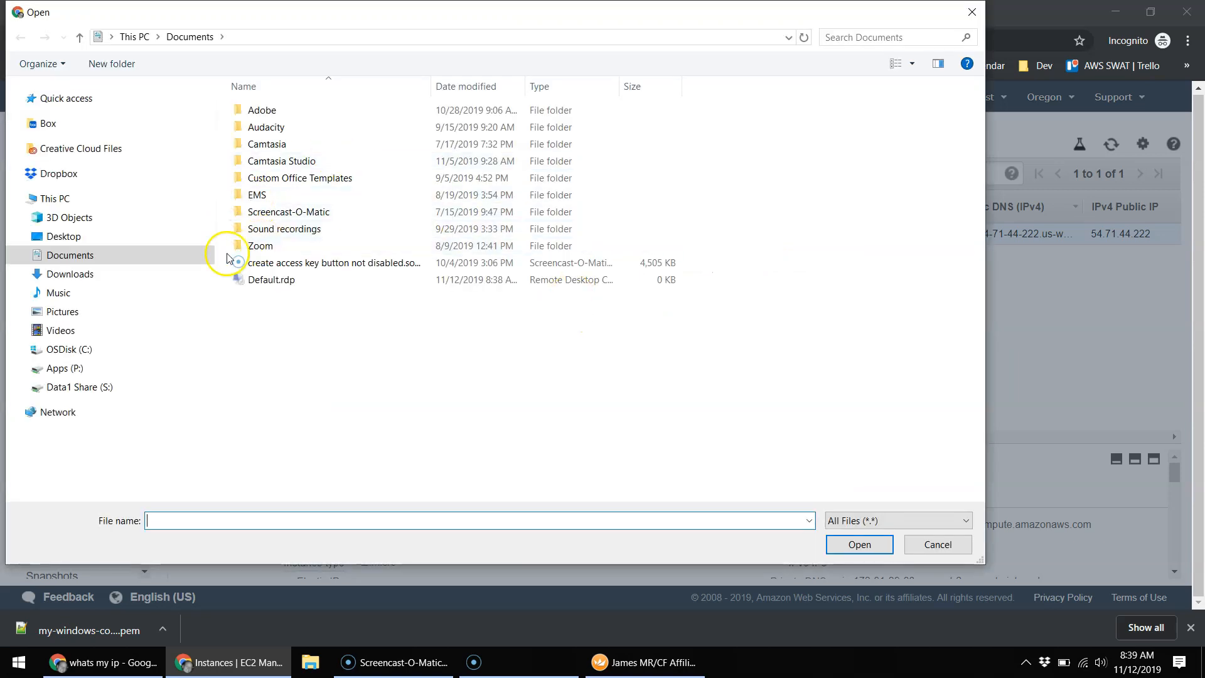
click(72, 274)
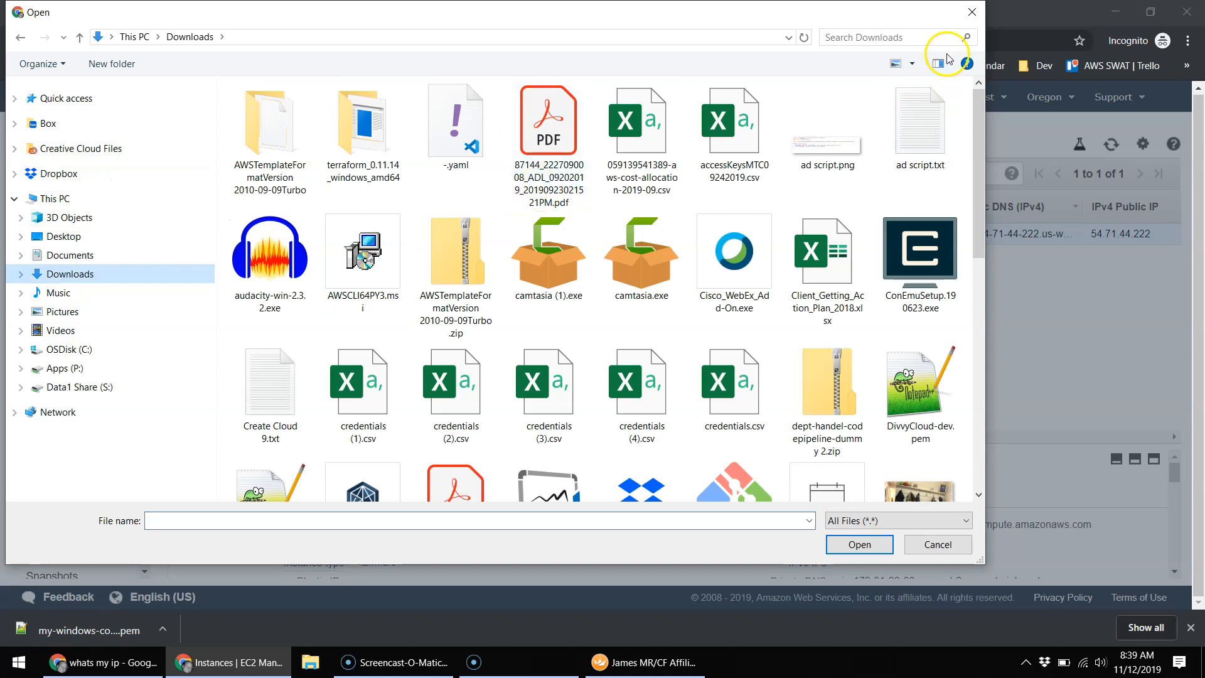
click(919, 38)
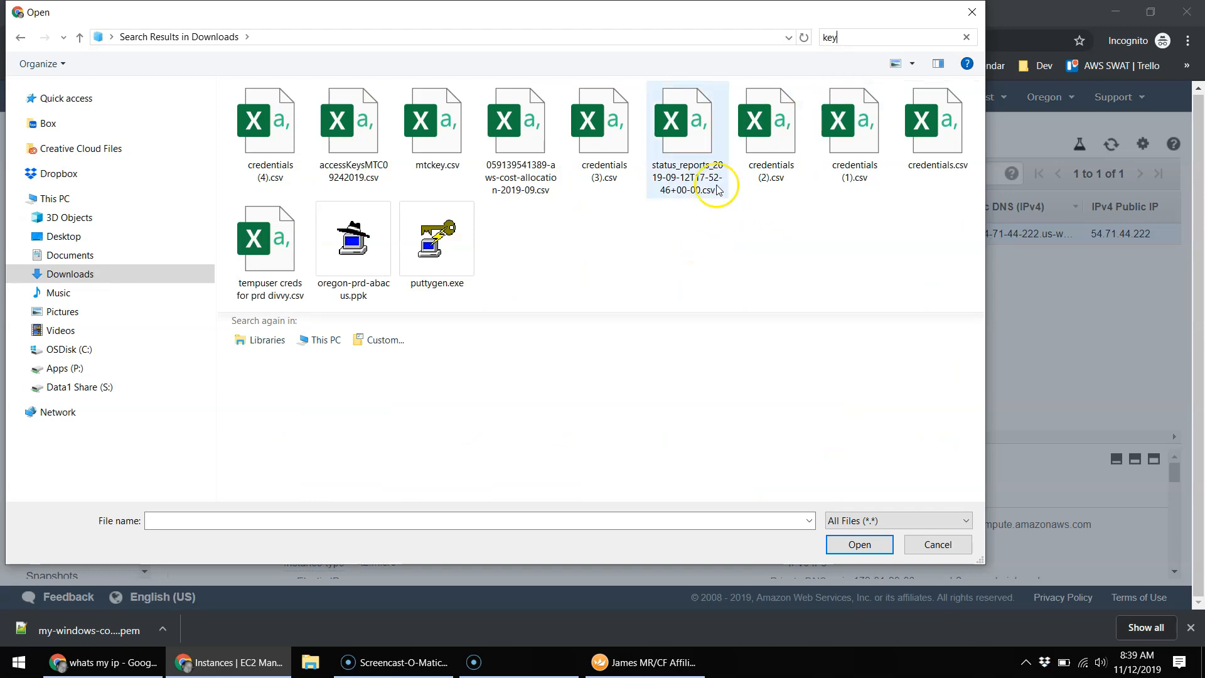
key(BackSpace)
text(pem)
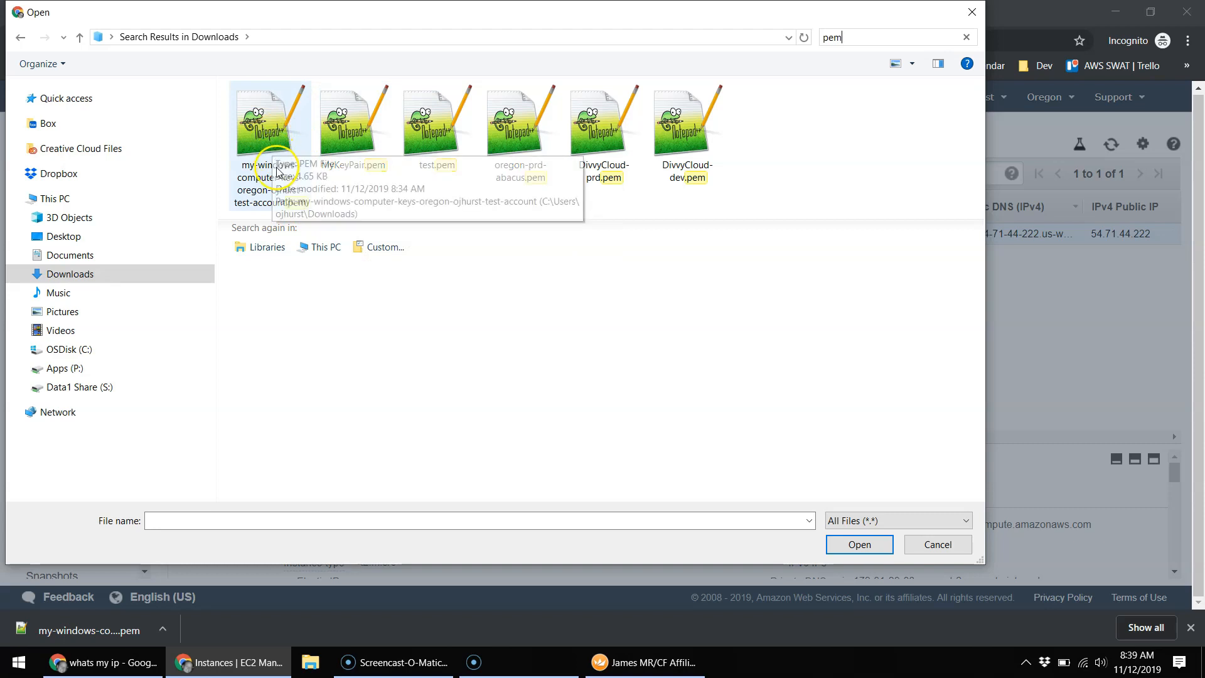
double_click(265, 137)
Step: Decrypt the Administrator password with the key and select it for copying
click(576, 379)
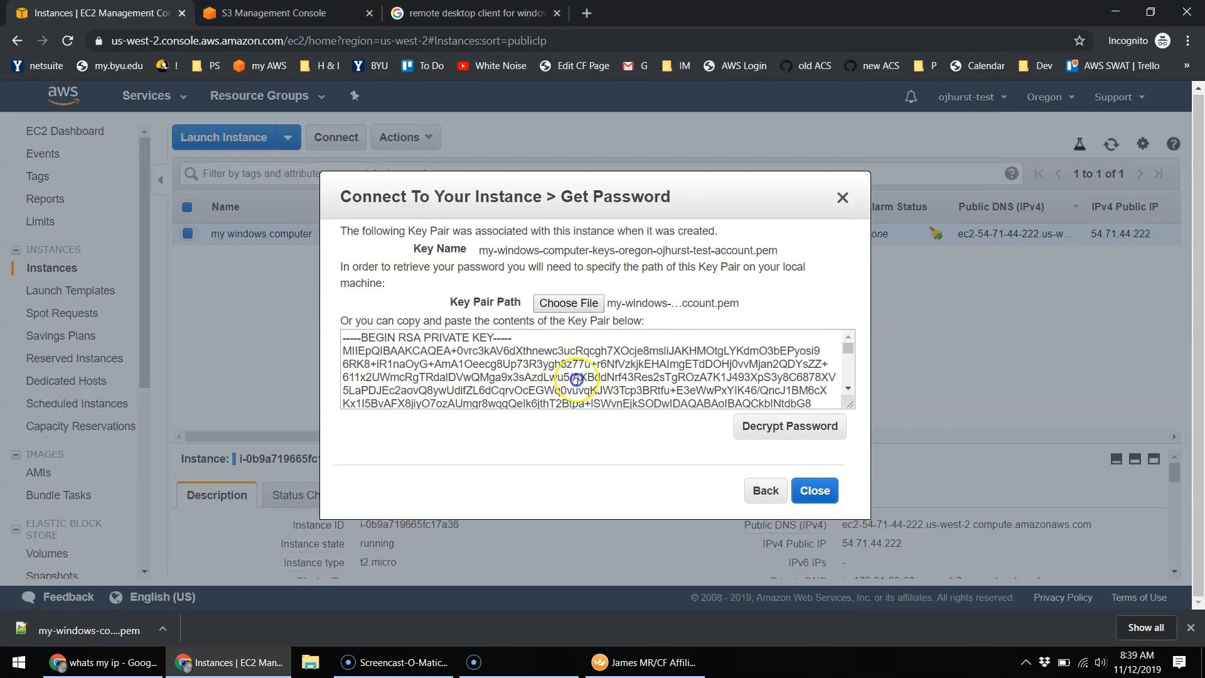
click(563, 334)
click(774, 427)
click(558, 381)
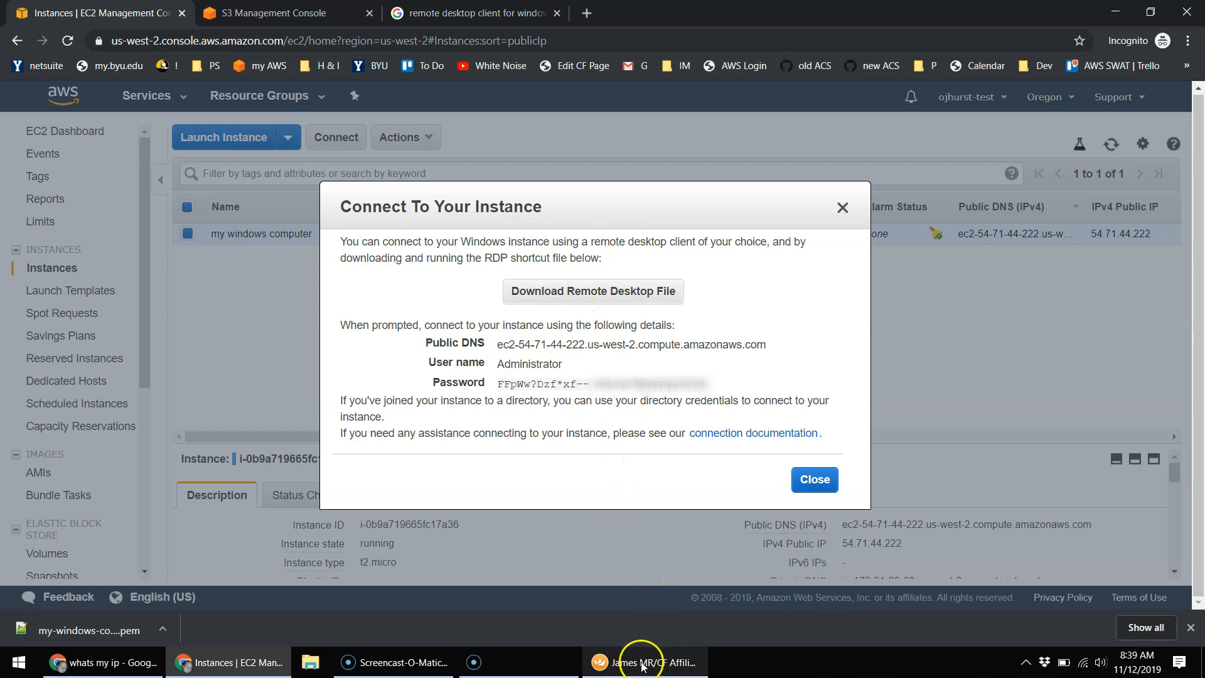
Step: Bring up the Royal TS session window, restore and re-maximize it, then return to Chrome
mouse_move(642, 665)
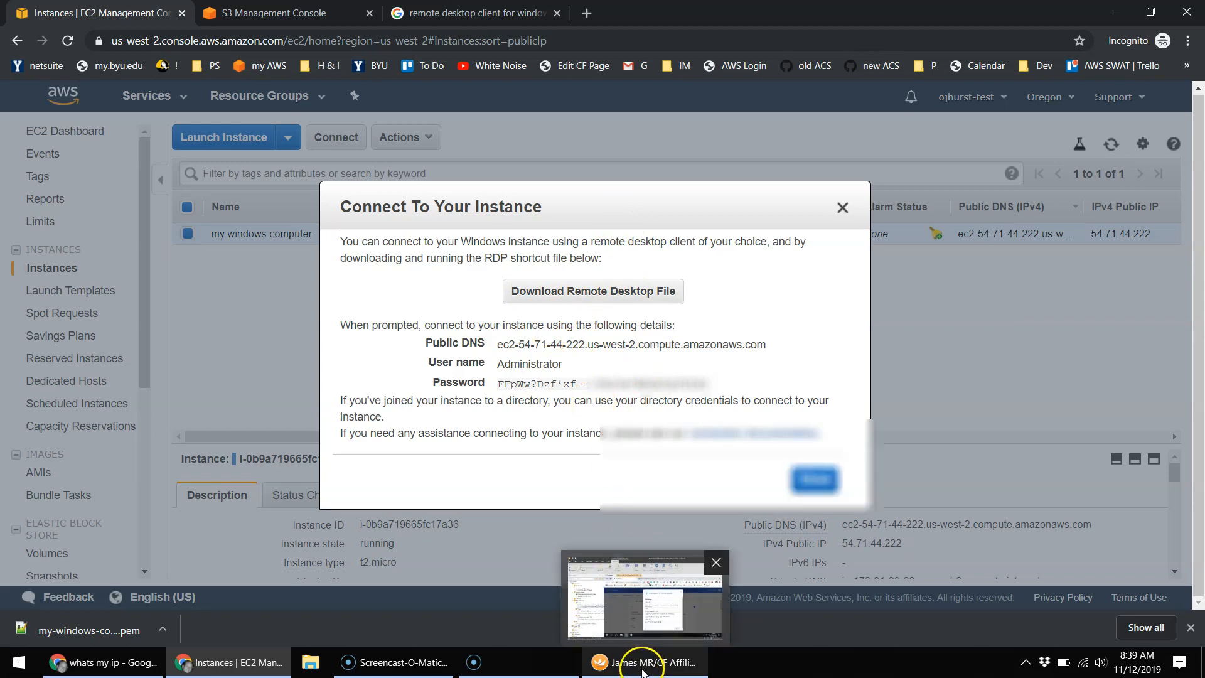
click(642, 666)
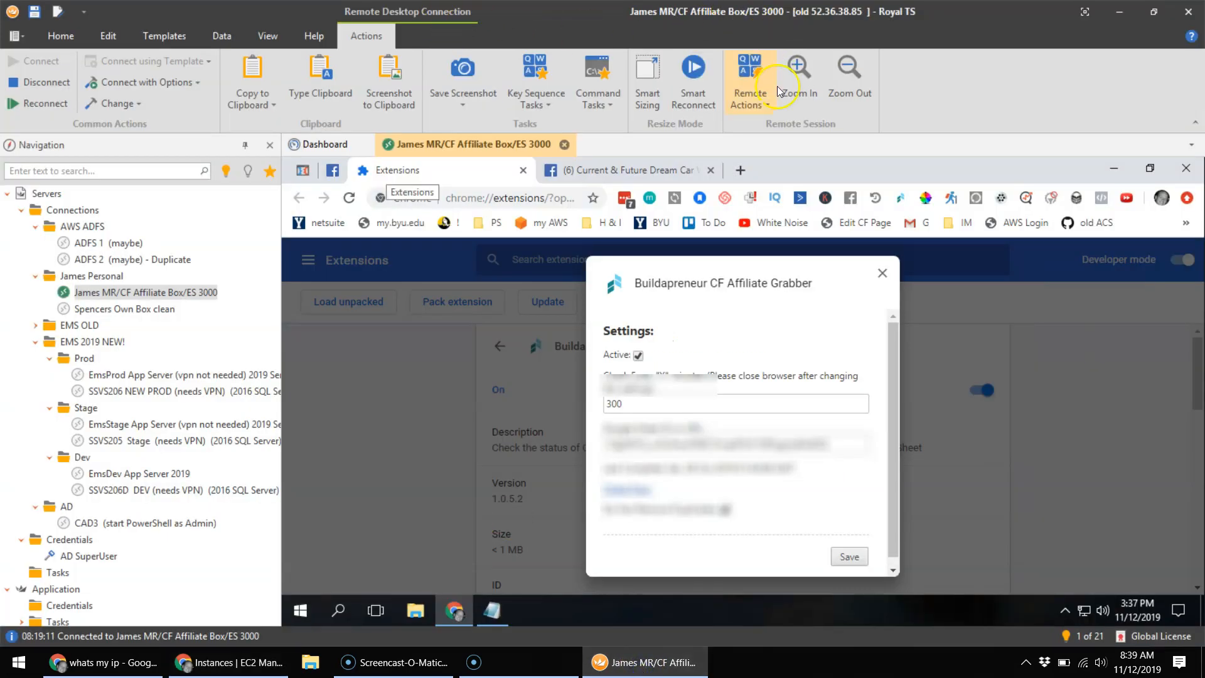
drag(918, 11, 974, 20)
click(1179, 13)
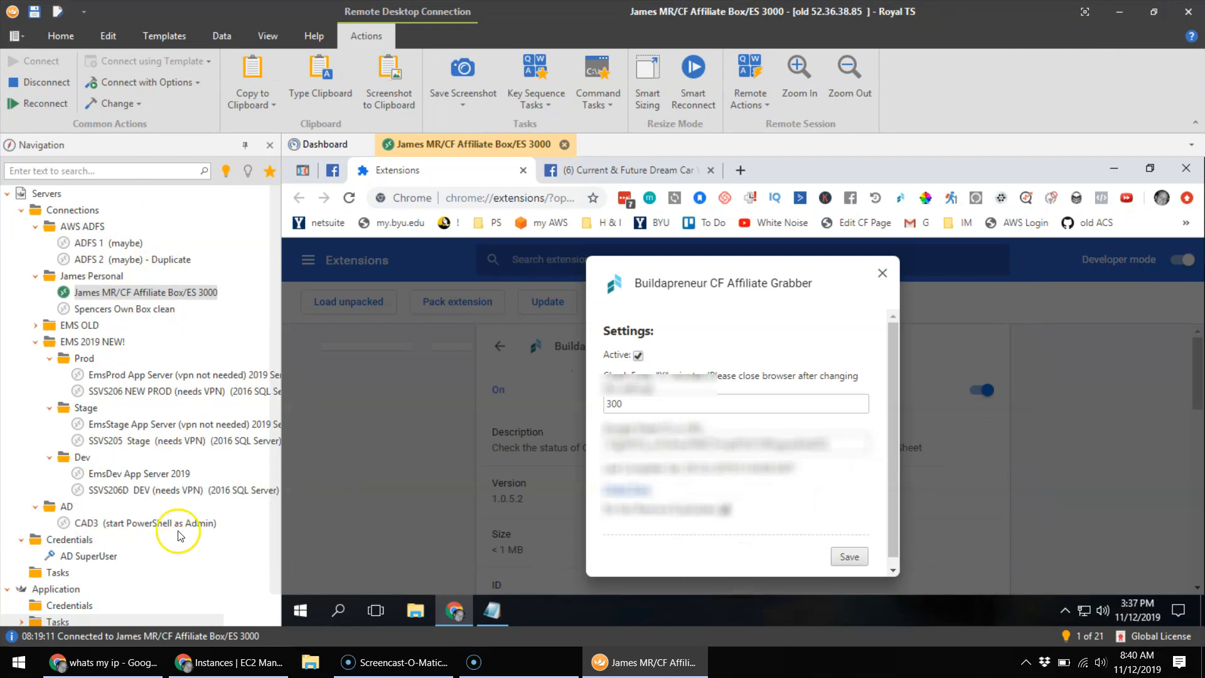
click(204, 664)
Step: Replace the query with 'remote desktop client mac' and scroll through the results
click(507, 17)
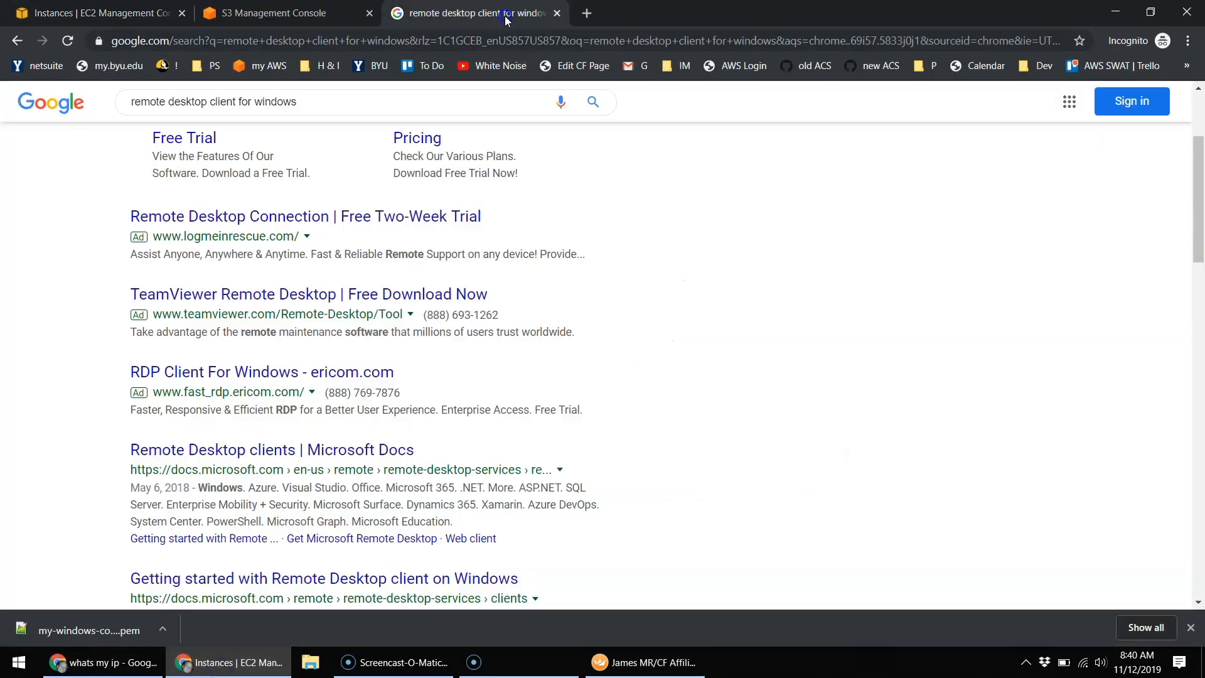
click(473, 102)
key(ctrl+a)
text(remo)
key(Down)
key(Down)
key(Down)
key(Down)
key(Return)
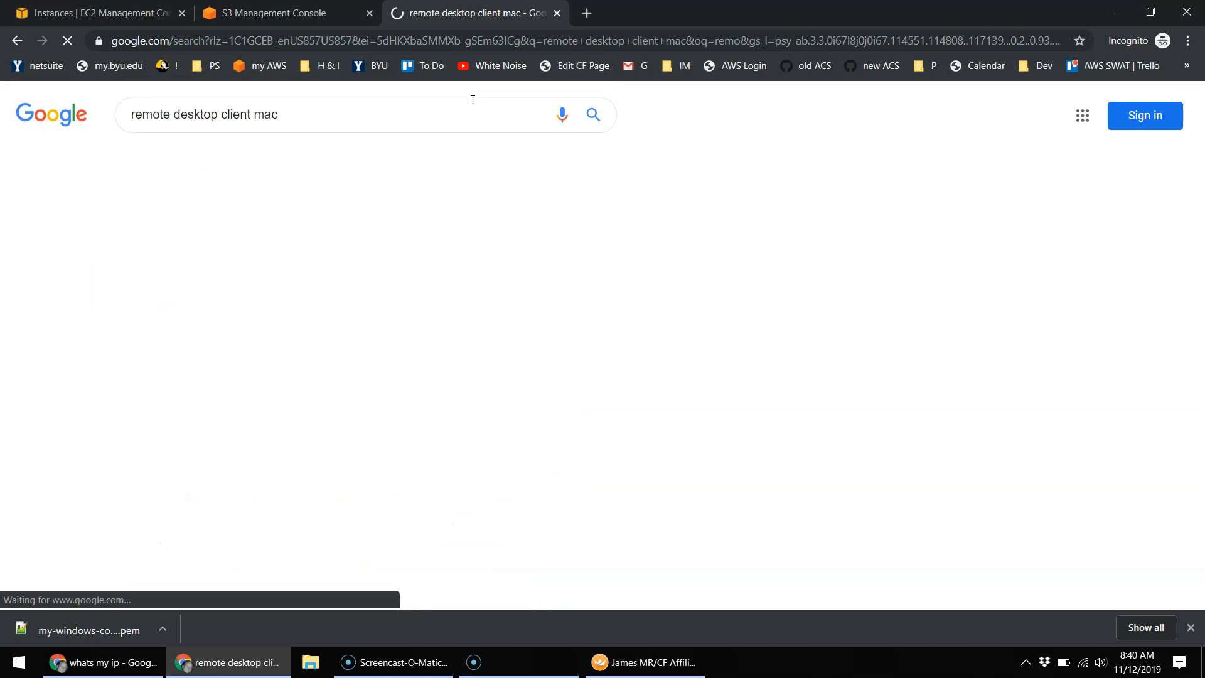
scroll(395, 349, down, 4)
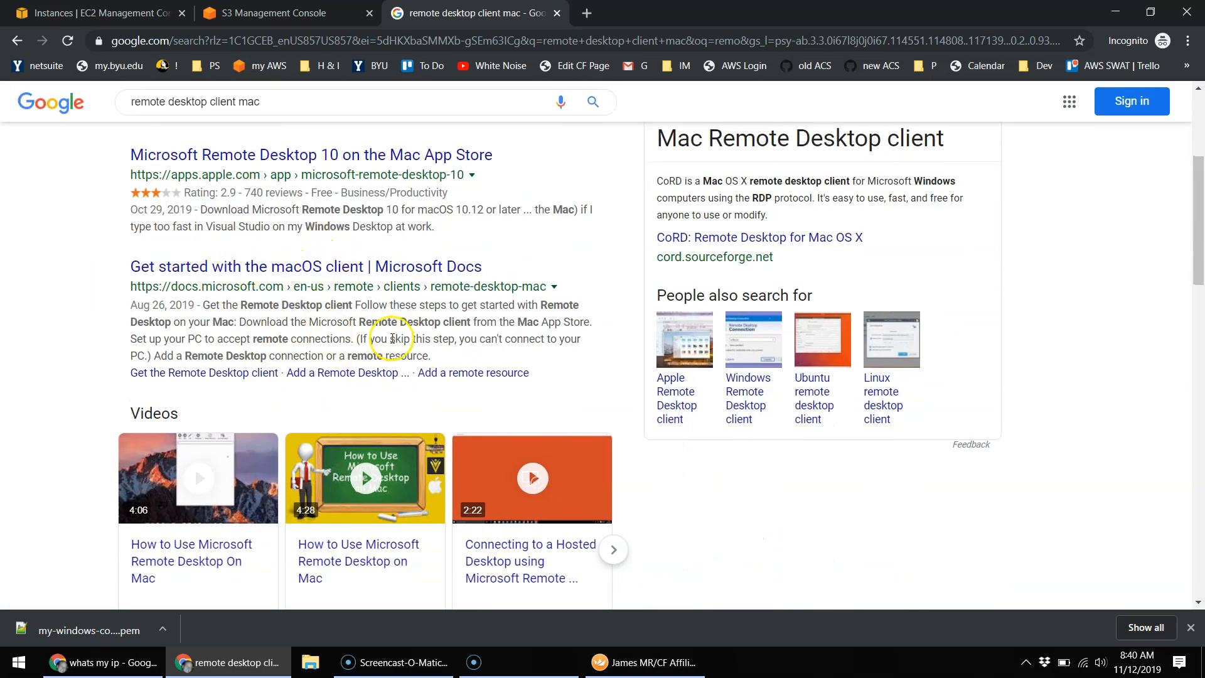
scroll(392, 339, down, 3)
scroll(377, 418, down, 2)
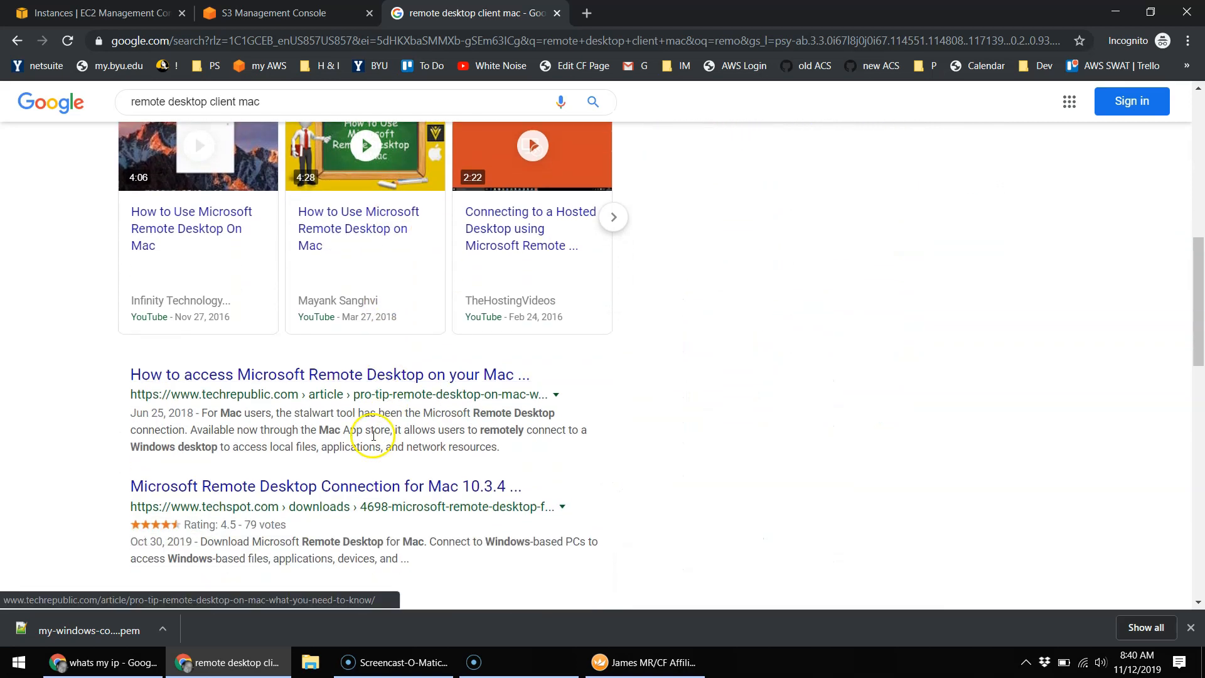
scroll(320, 433, up, 3)
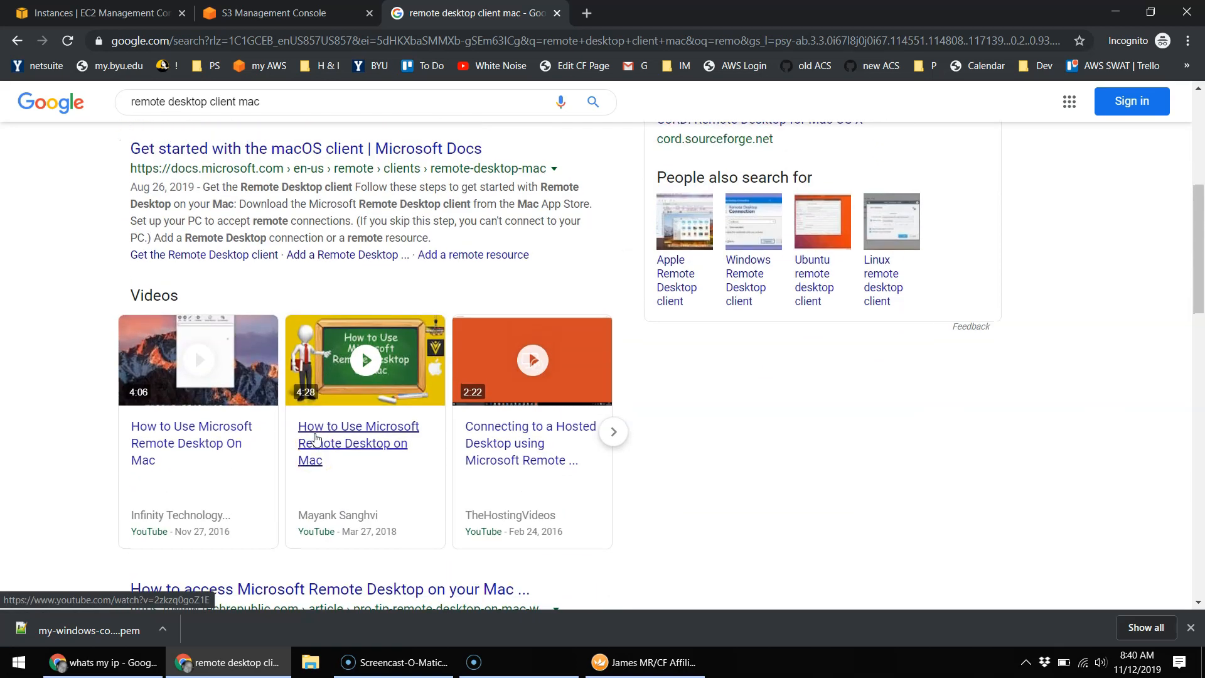
scroll(315, 437, up, 3)
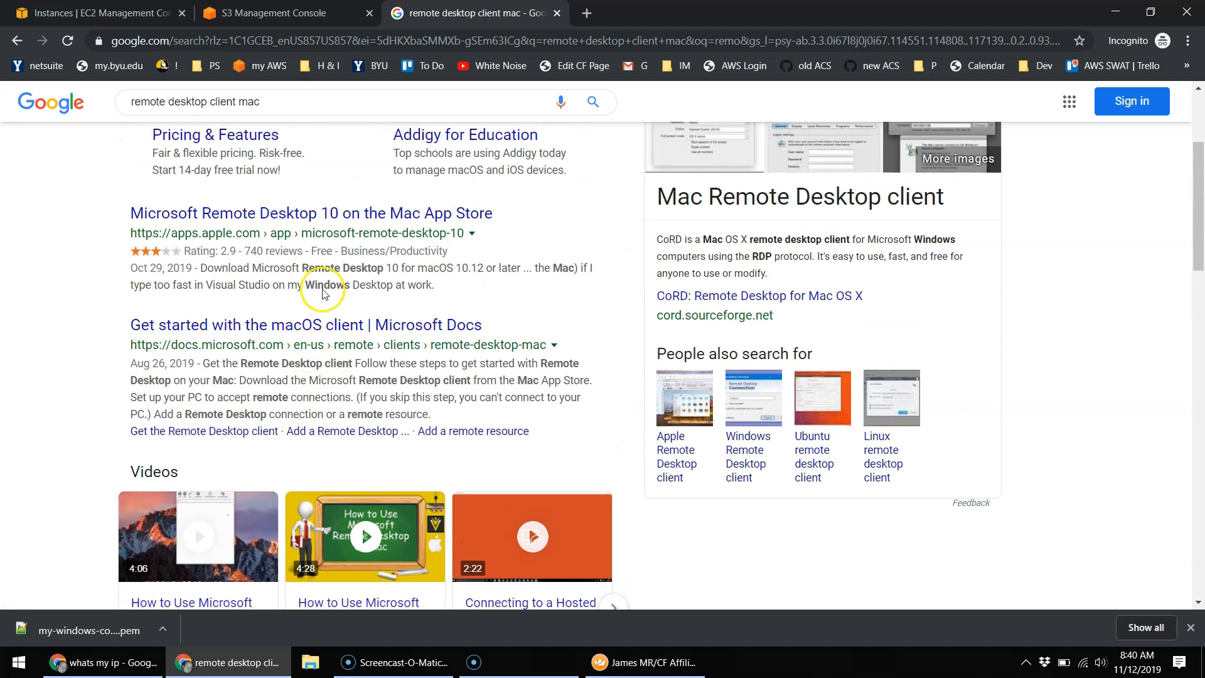
scroll(323, 294, up, 3)
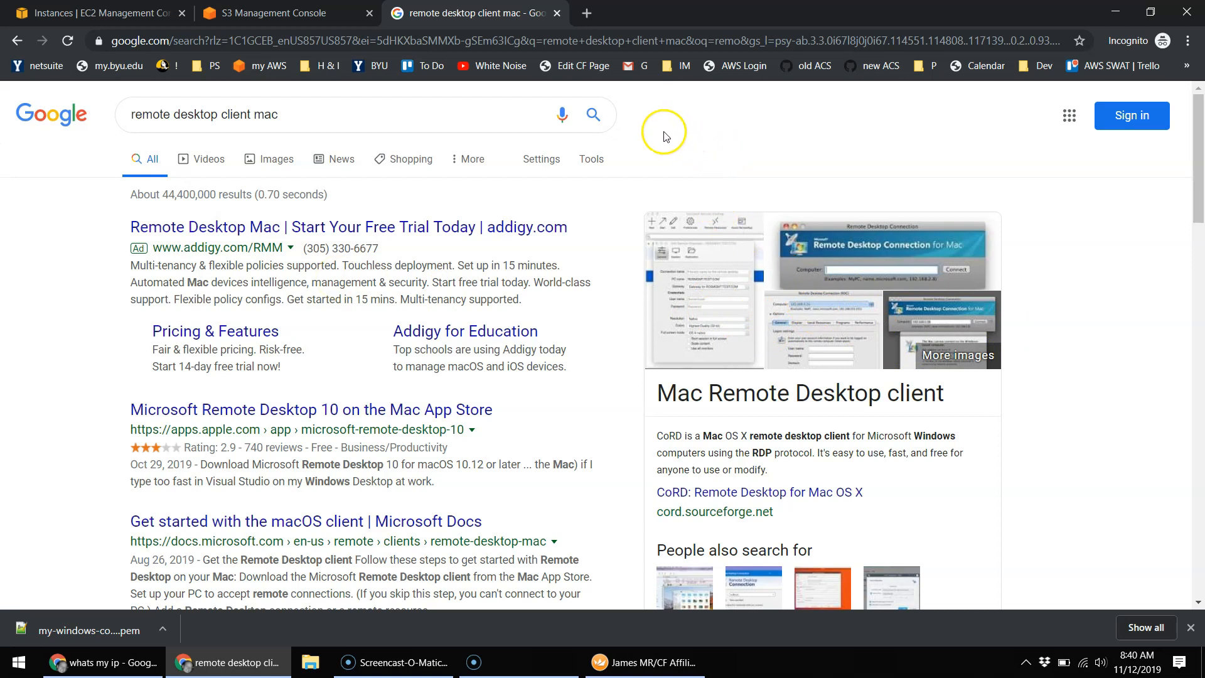
Step: Close the old Royal TS remote session tab to disconnect it, then return to Chrome
click(653, 663)
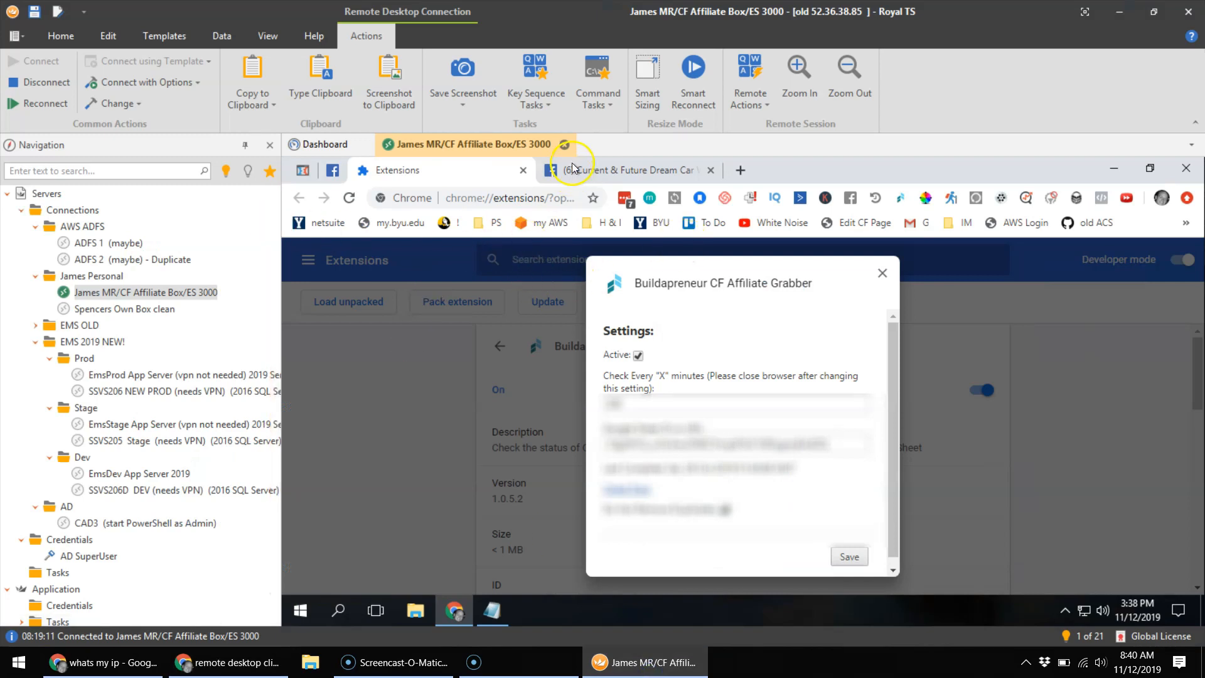
click(565, 144)
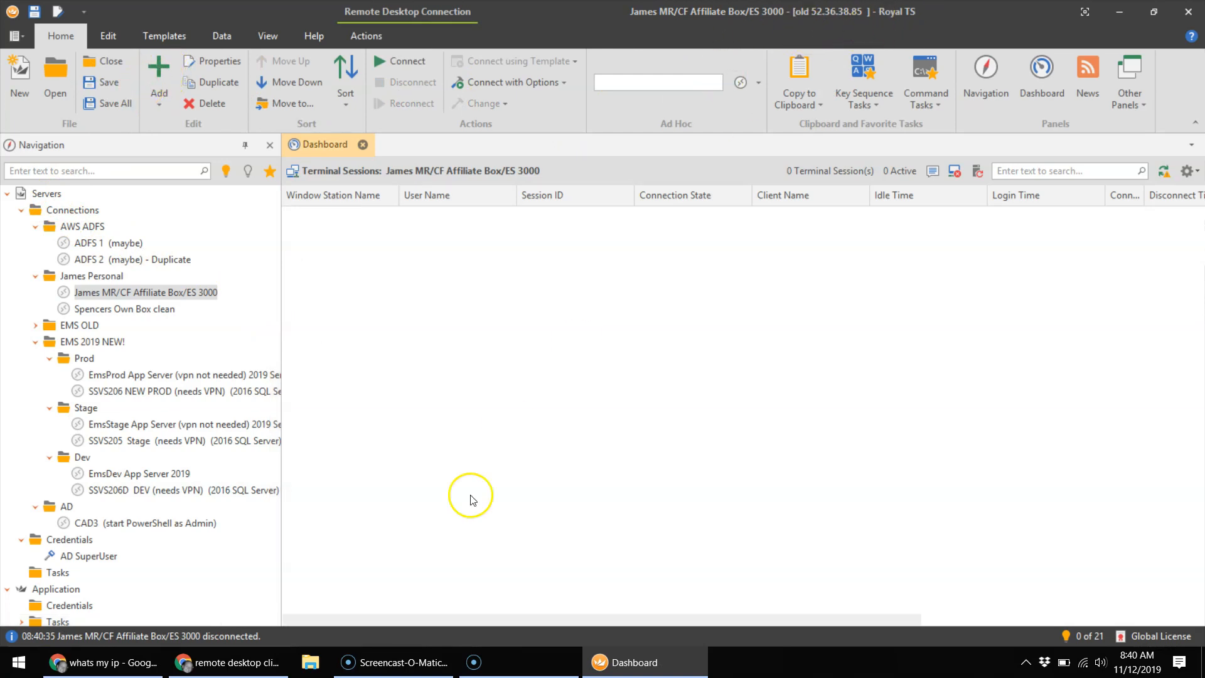
click(228, 662)
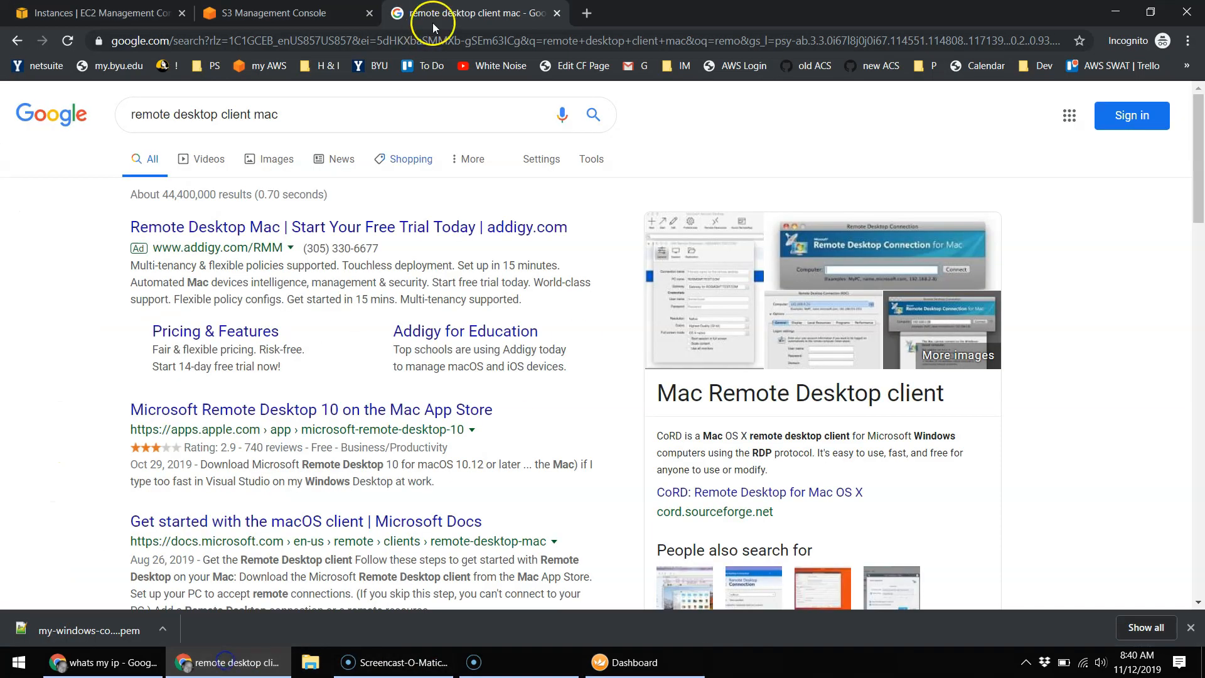
Step: Search 'royal ts download', open the official Royal TS download page and skim its platform list
click(491, 43)
text(roytal)
key(BackSpace)
key(BackSpace)
key(BackSpace)
text(al ts download)
key(Return)
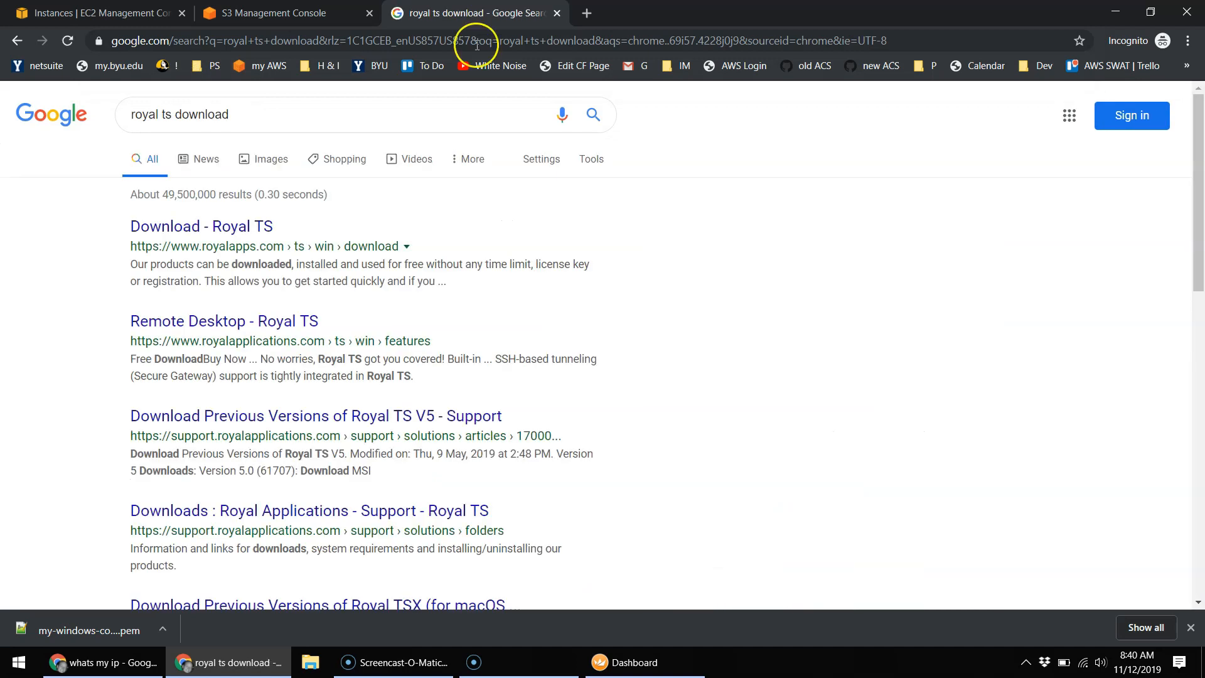
click(166, 226)
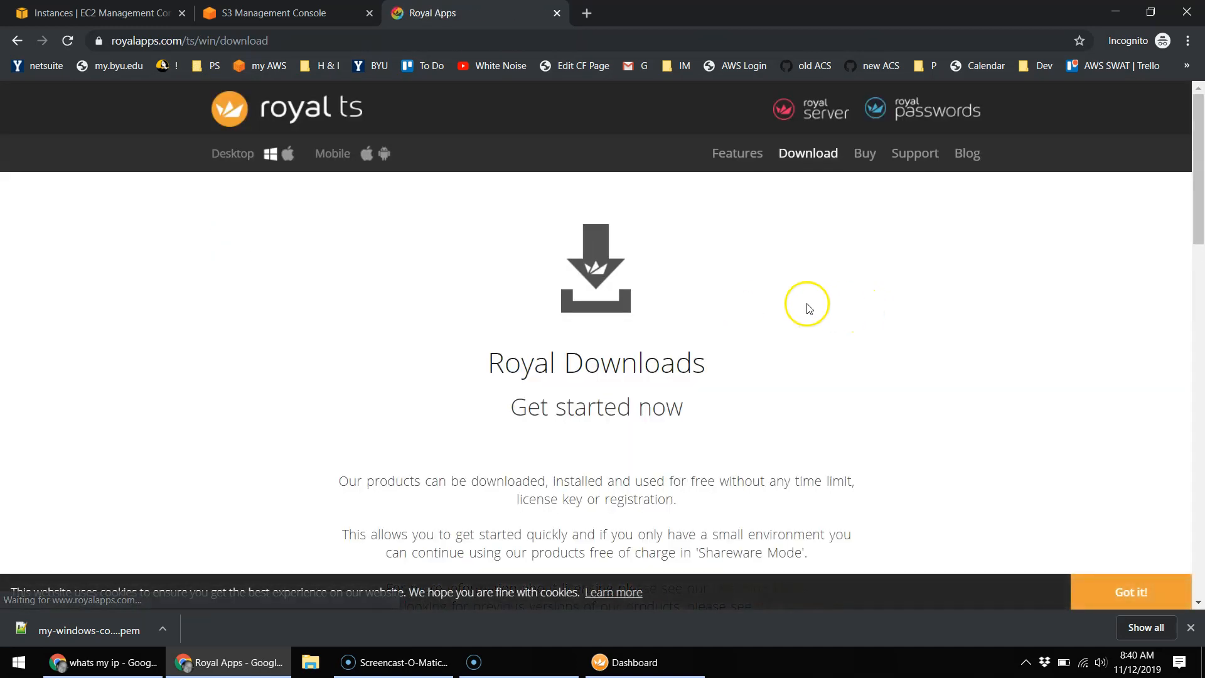
scroll(494, 375, down, 8)
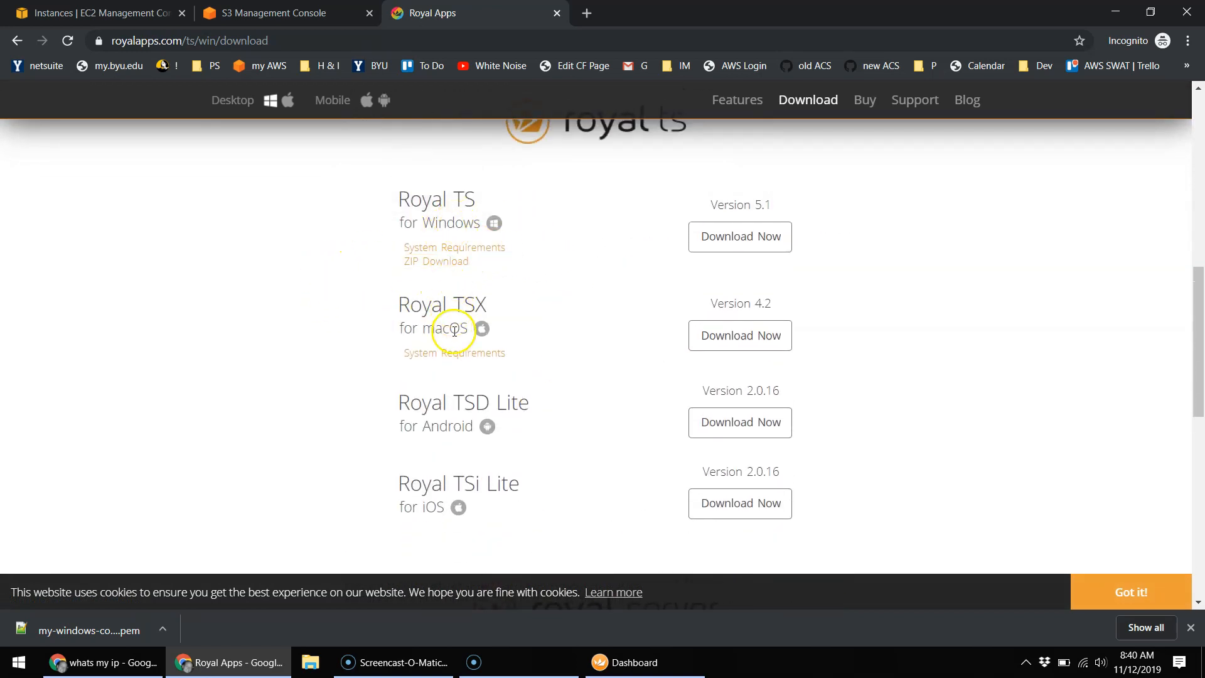
click(558, 14)
Step: Add a new Remote Desktop connection in Royal TS and paste 54.71.44.222 as its computer name
click(631, 661)
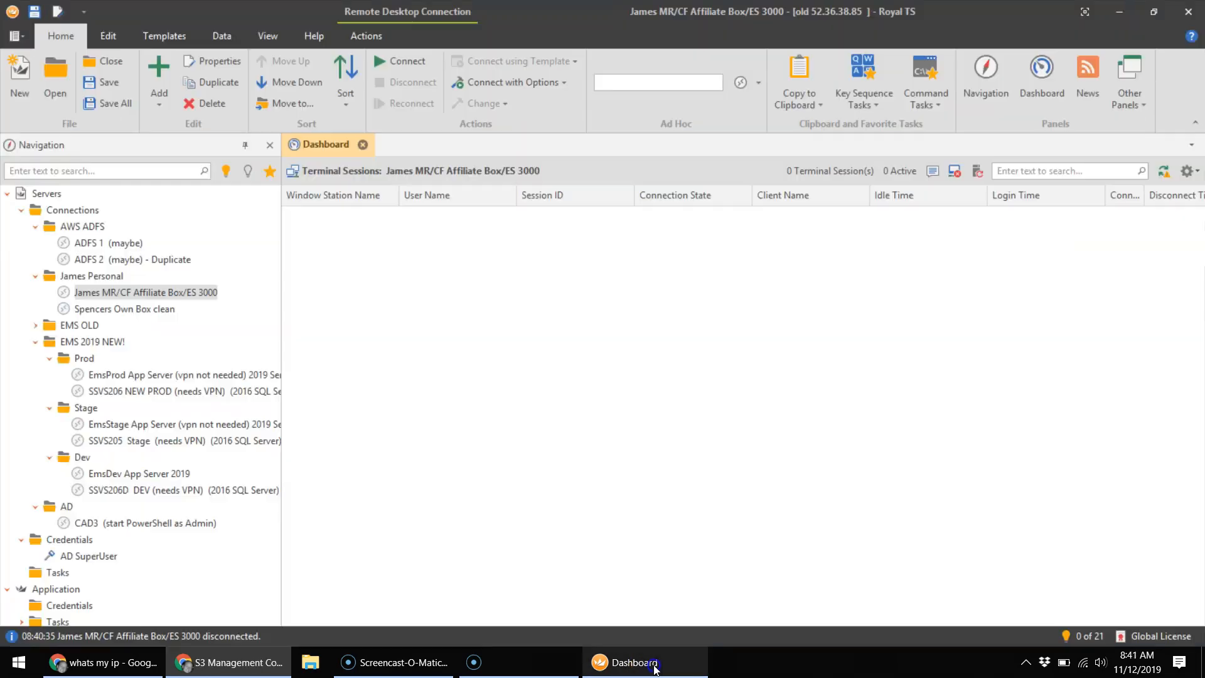
click(159, 103)
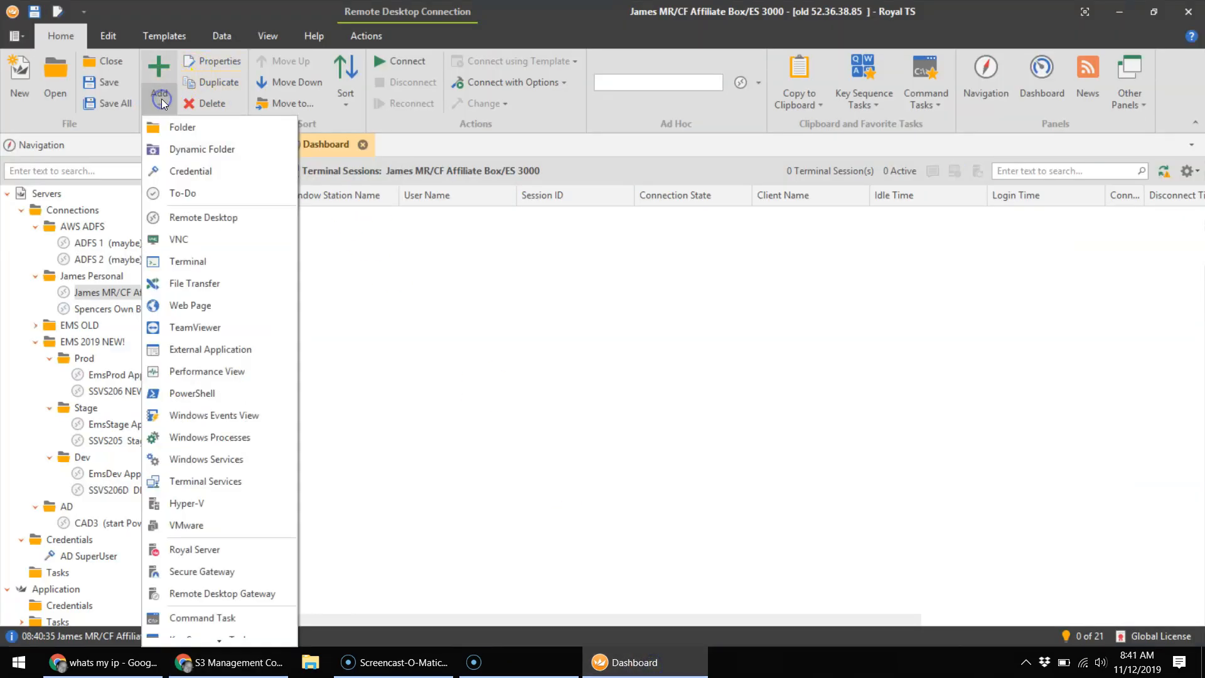
click(185, 216)
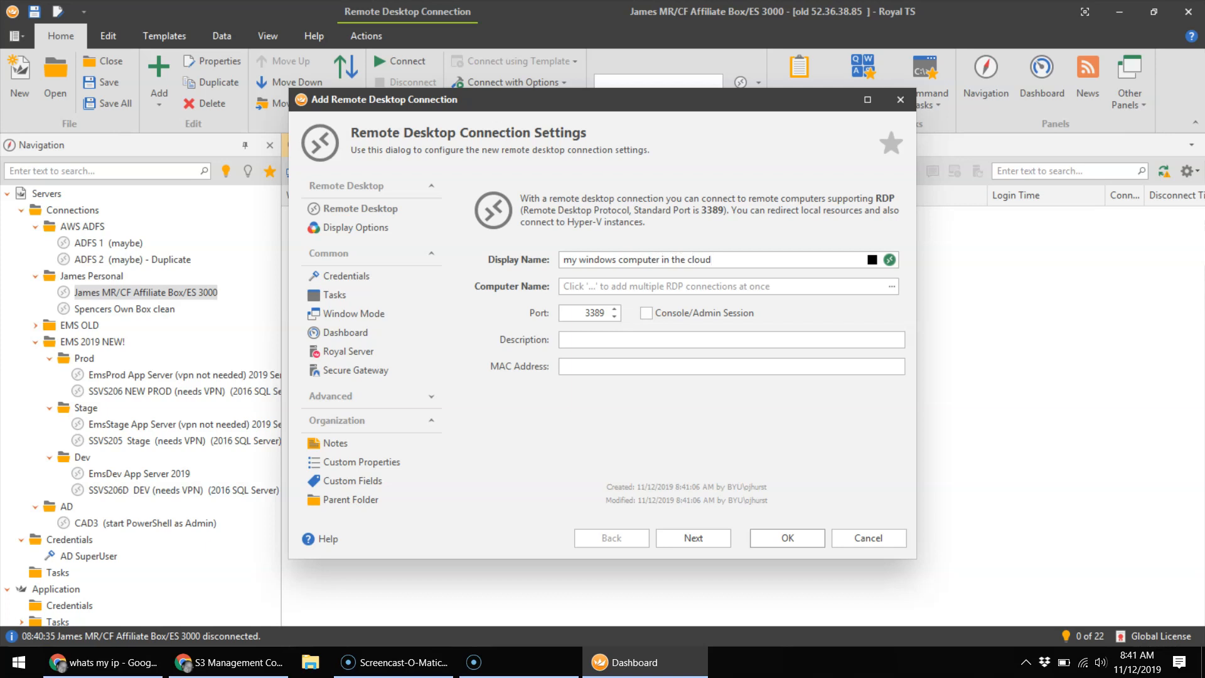
click(639, 289)
key(ctrl+a)
text(54.71.44.222)
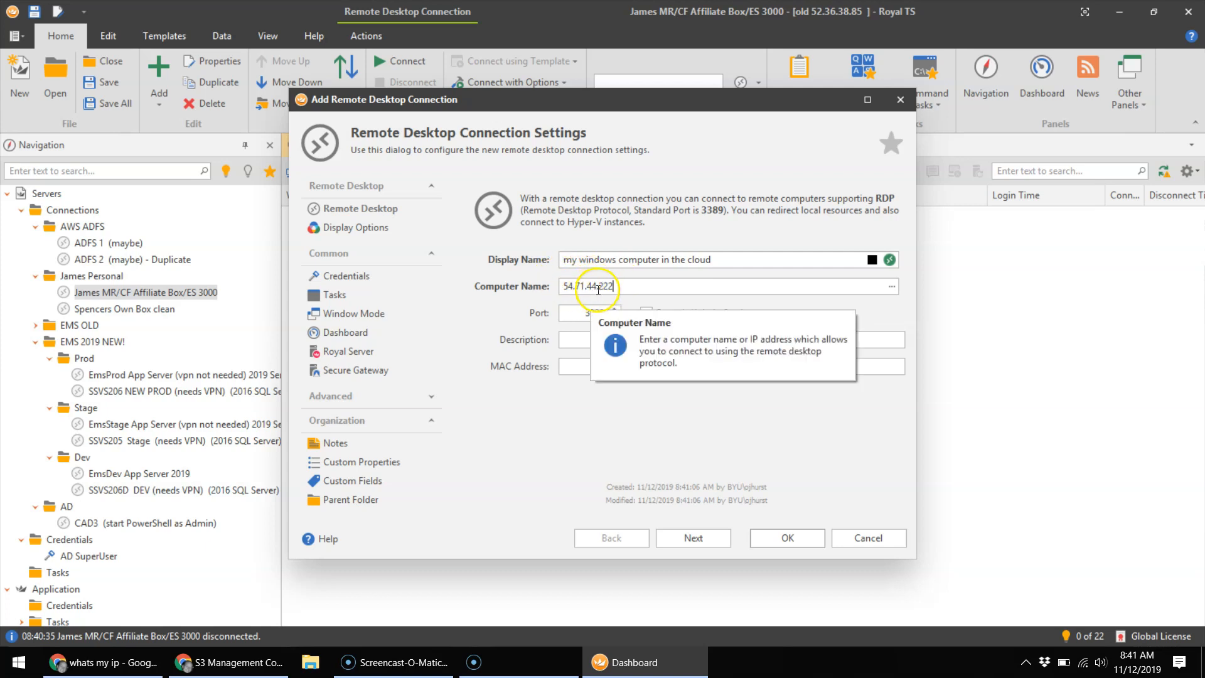
Step: Return to the EC2 instances page in the browser and close the connection details dialog
click(249, 667)
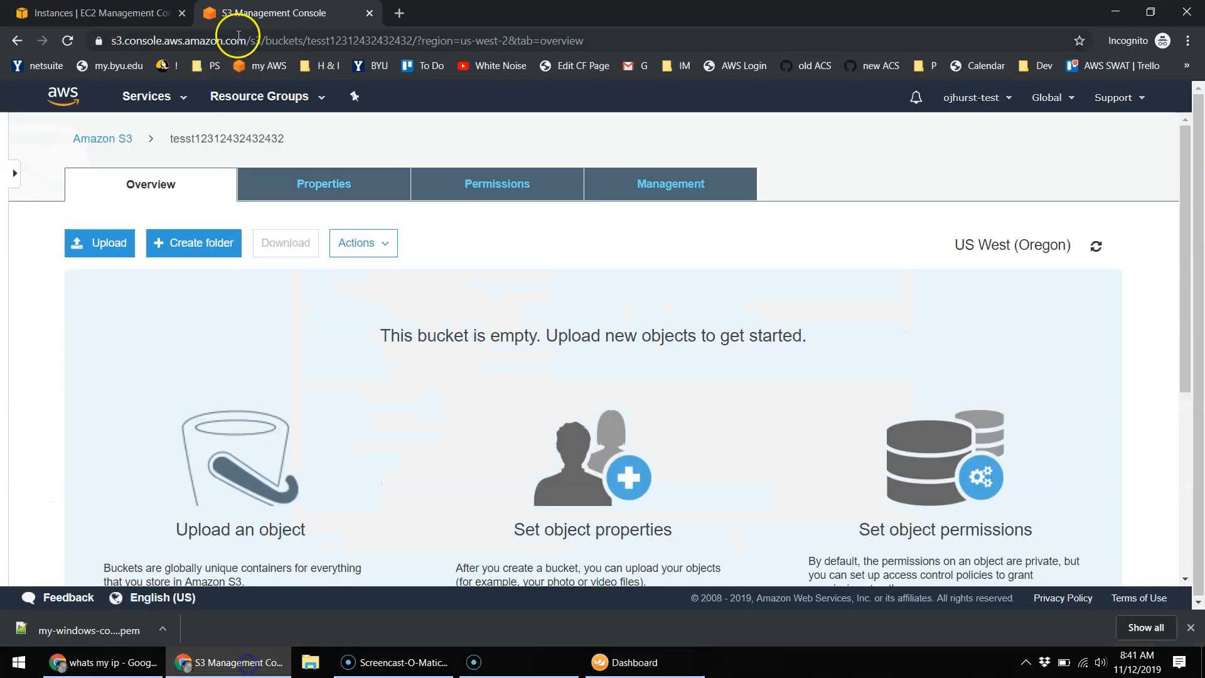
click(135, 14)
click(842, 207)
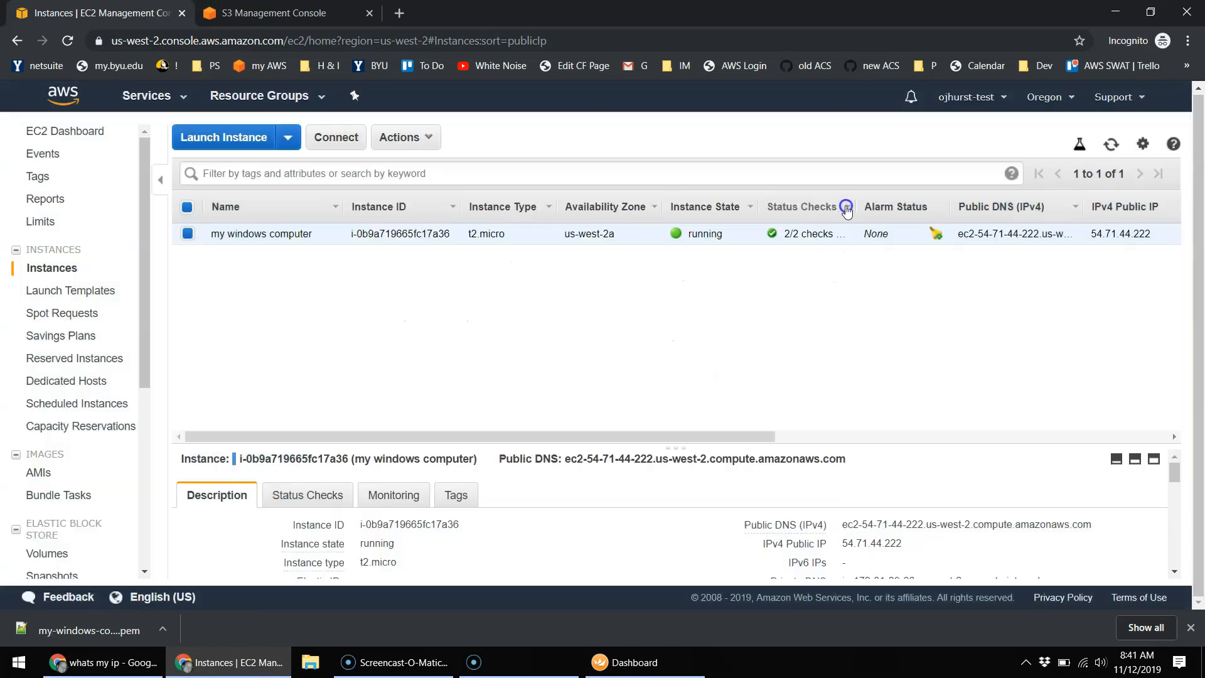
click(992, 312)
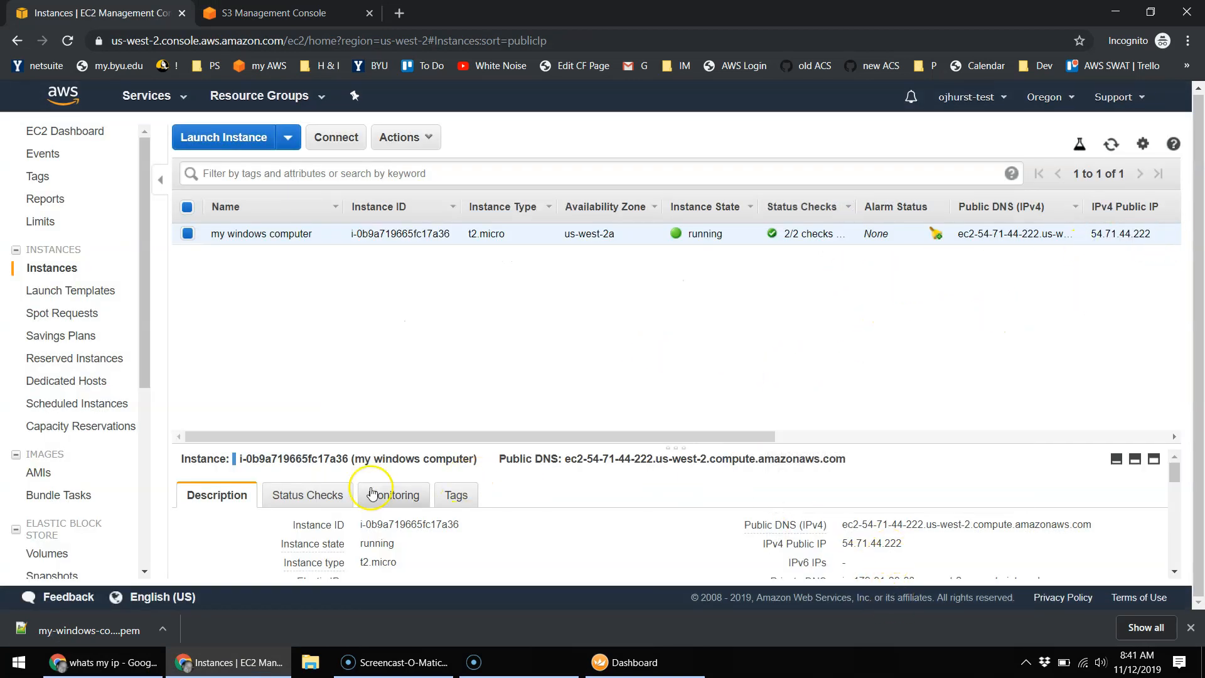
Step: Copy the public IPv4 address 54.71.44.222 from the instance's Description tab and return to Royal TS
click(306, 500)
click(228, 495)
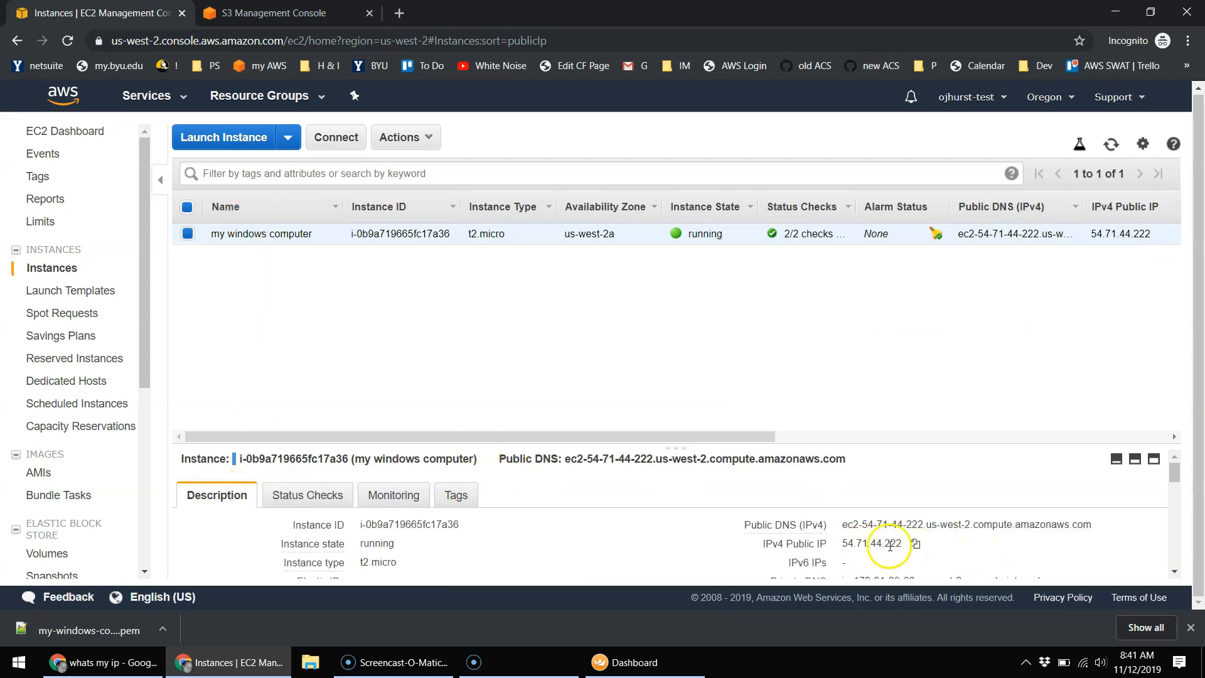
click(913, 545)
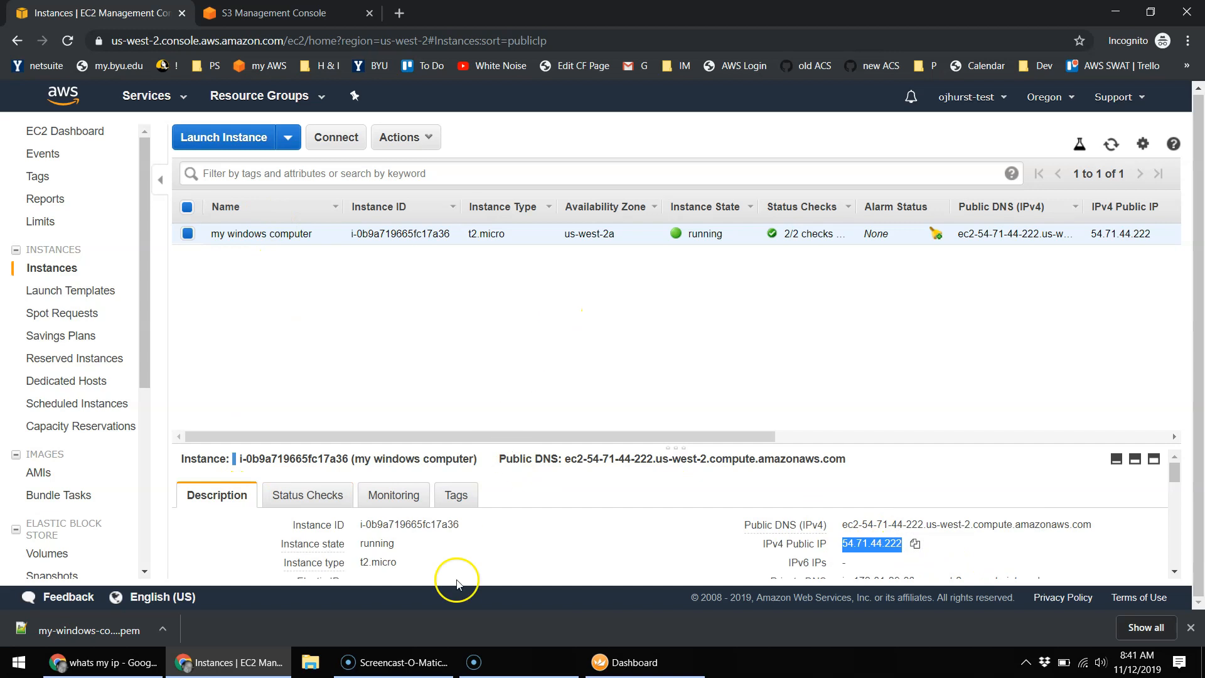
click(666, 665)
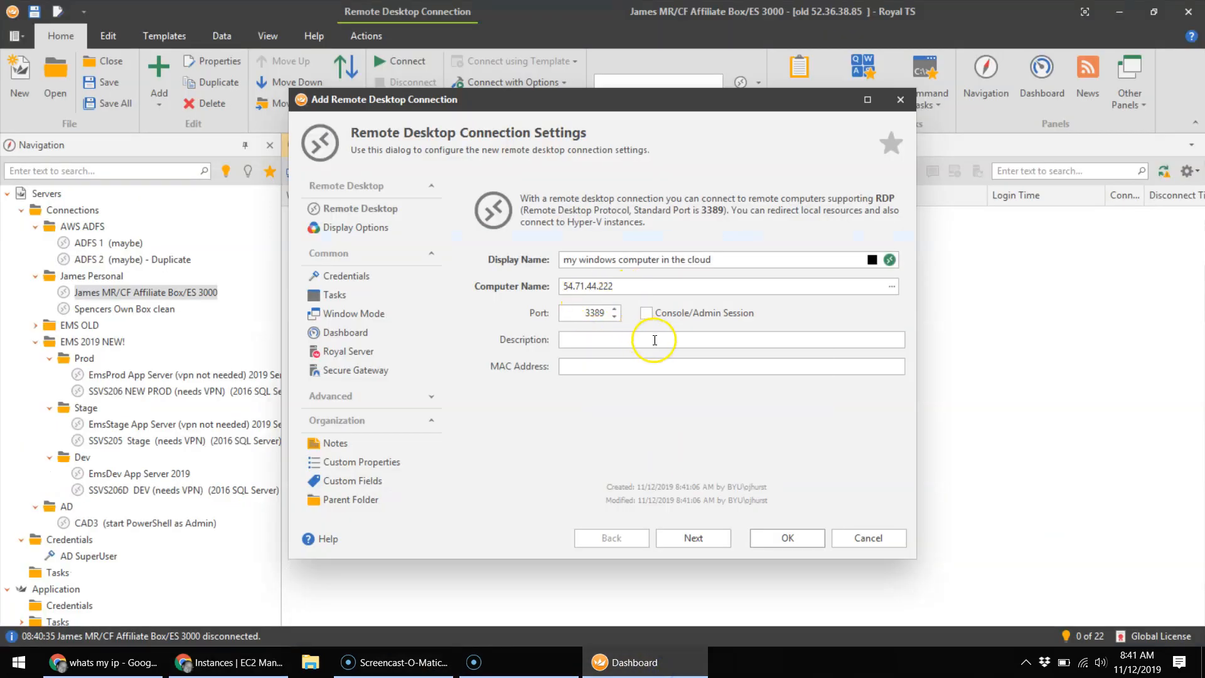
Step: Advance to the credentials page and choose 'Specify username and password' with username Administrator
click(696, 539)
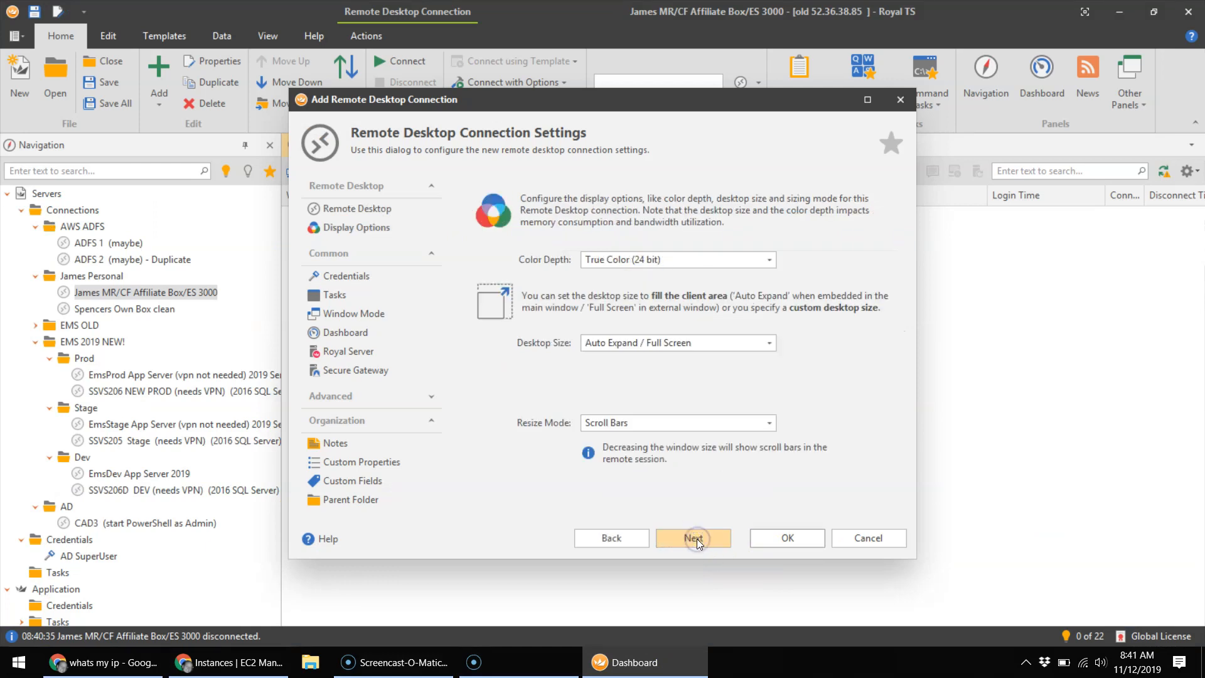
click(697, 538)
click(696, 538)
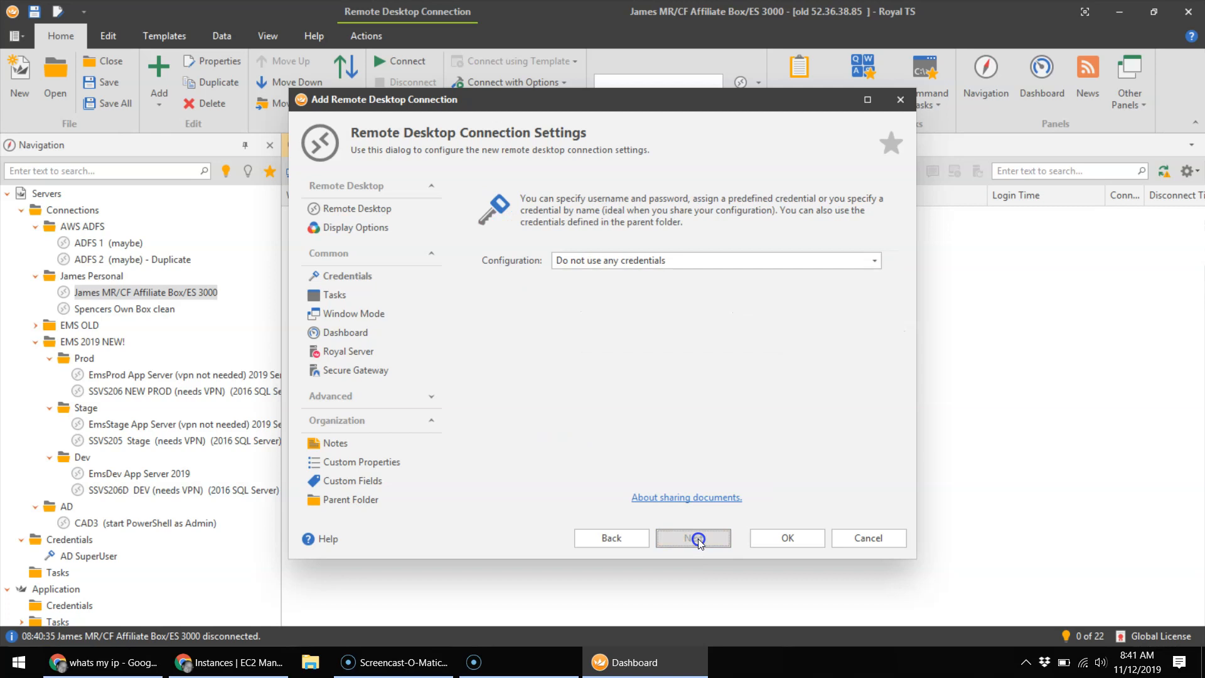
click(646, 261)
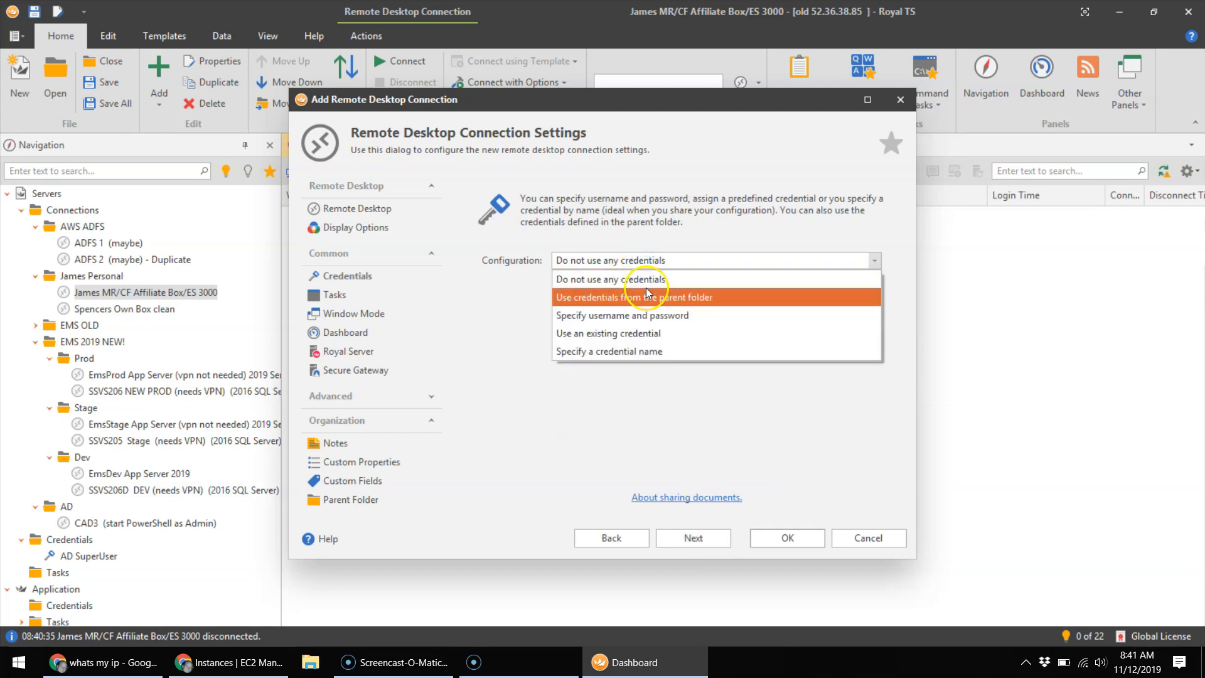
click(636, 314)
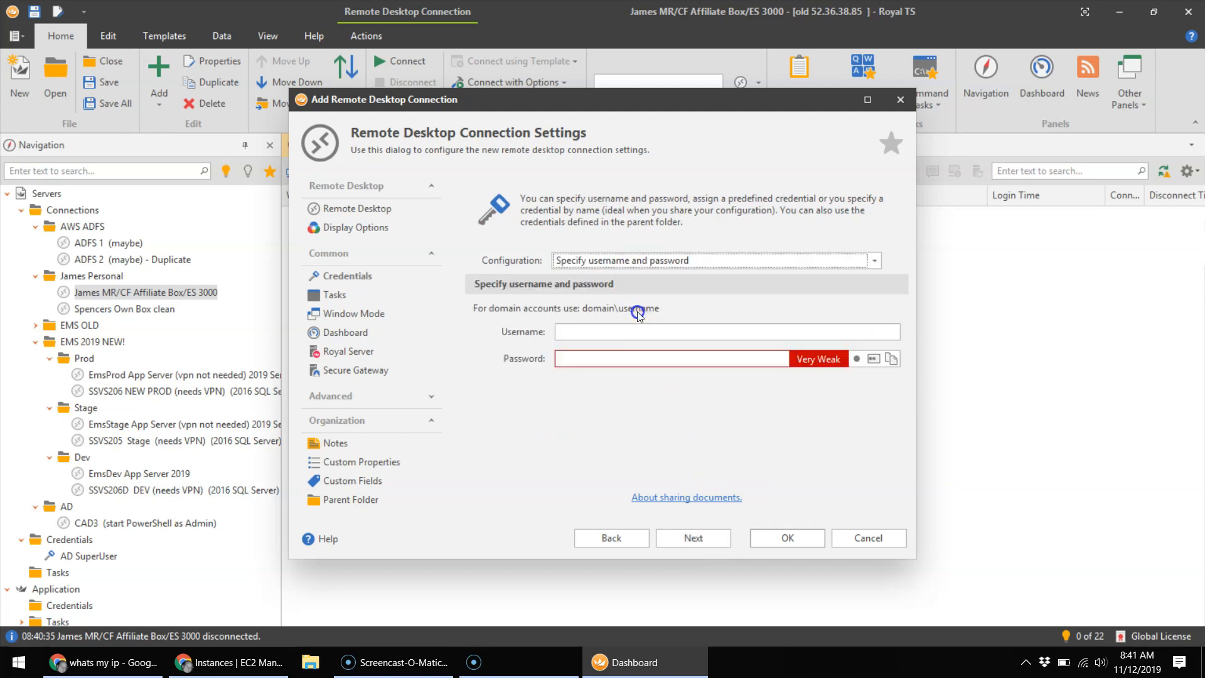
click(627, 331)
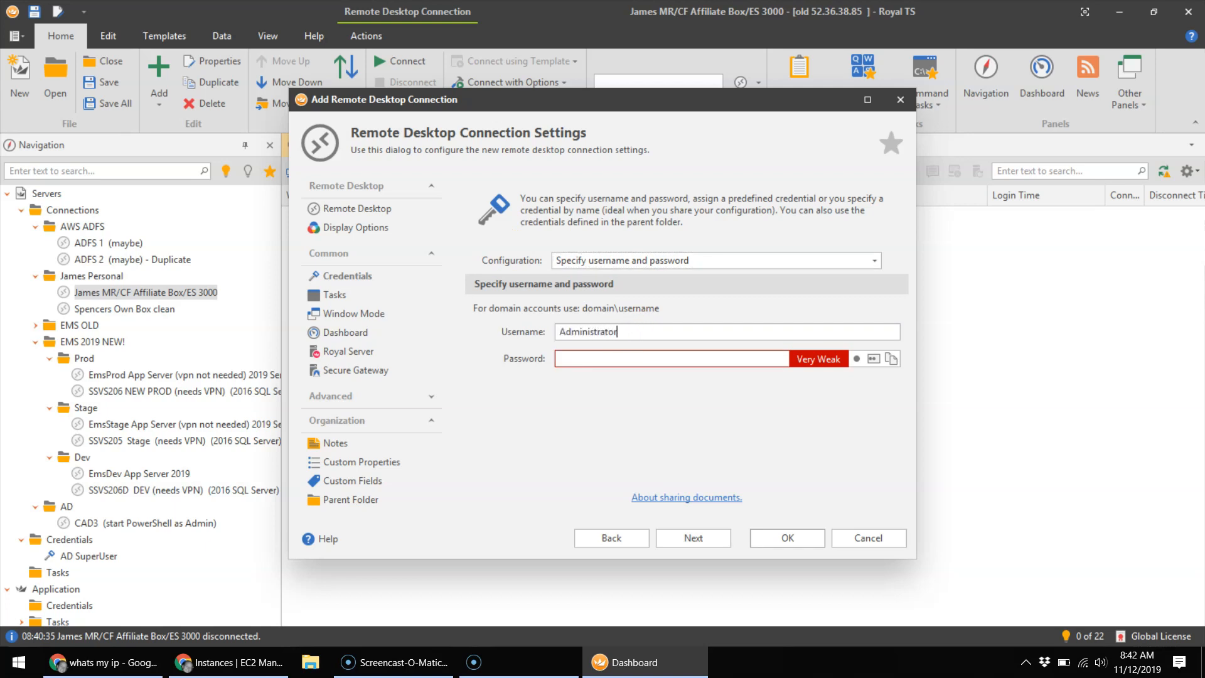
key(alt+Tab)
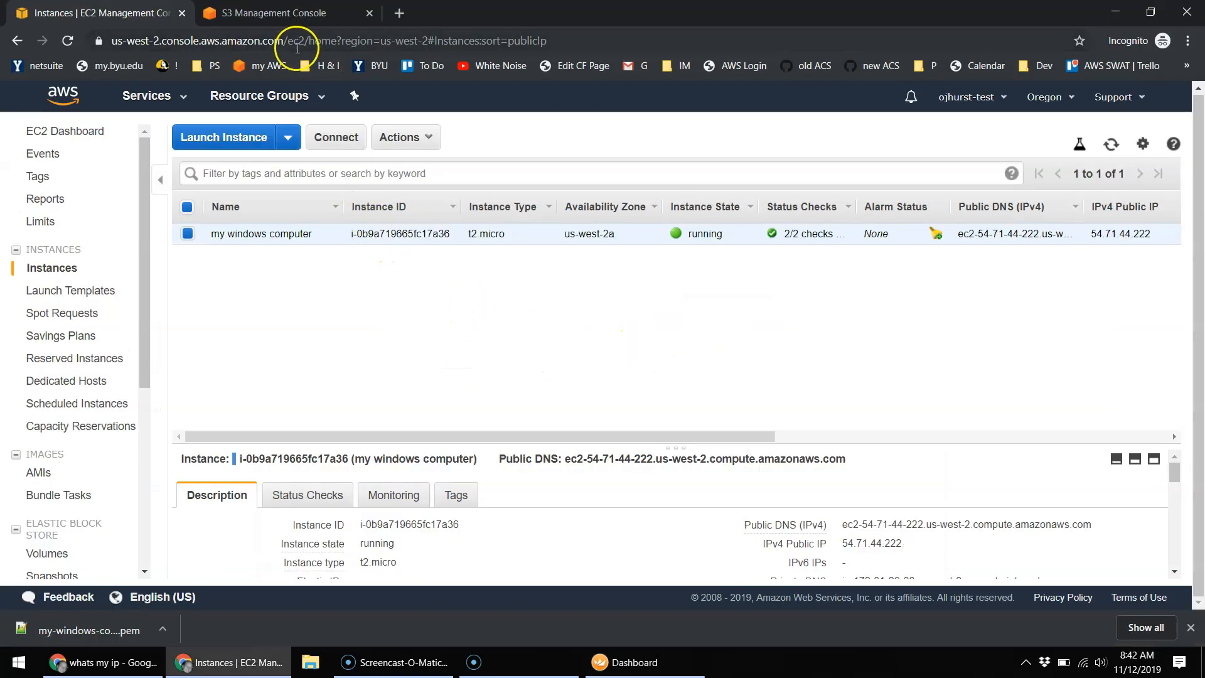
Step: Decrypt the instance's Administrator password via Connect > Get Password and copy it
click(337, 137)
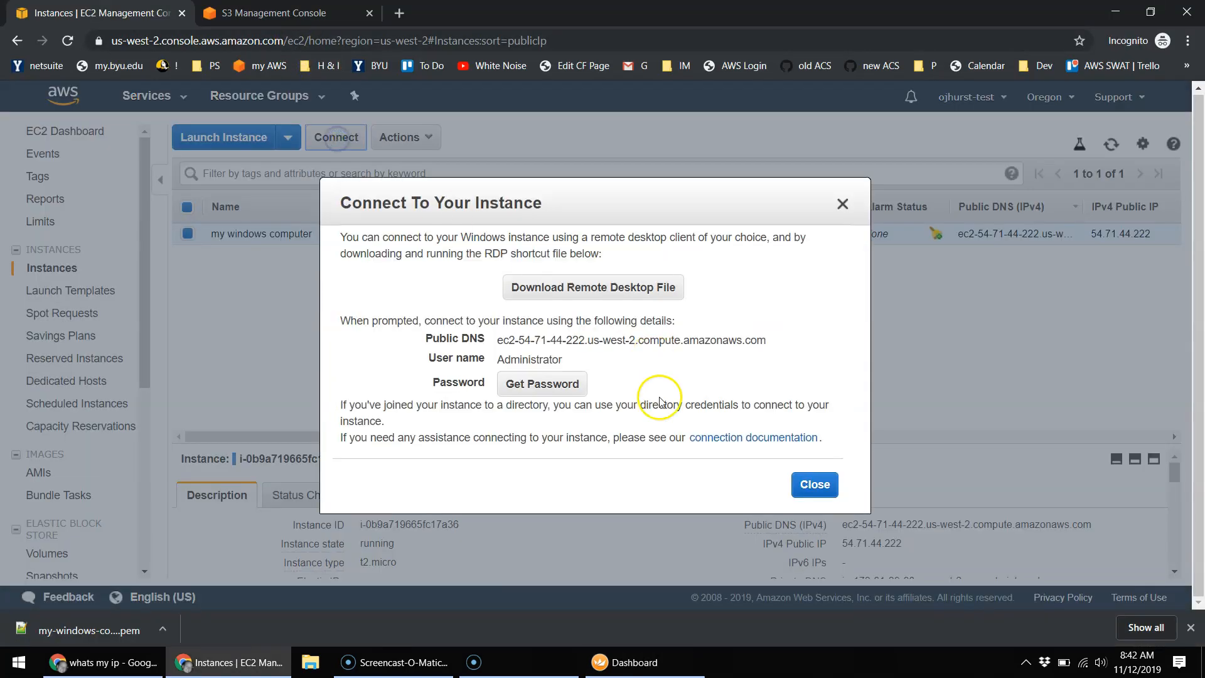
click(560, 389)
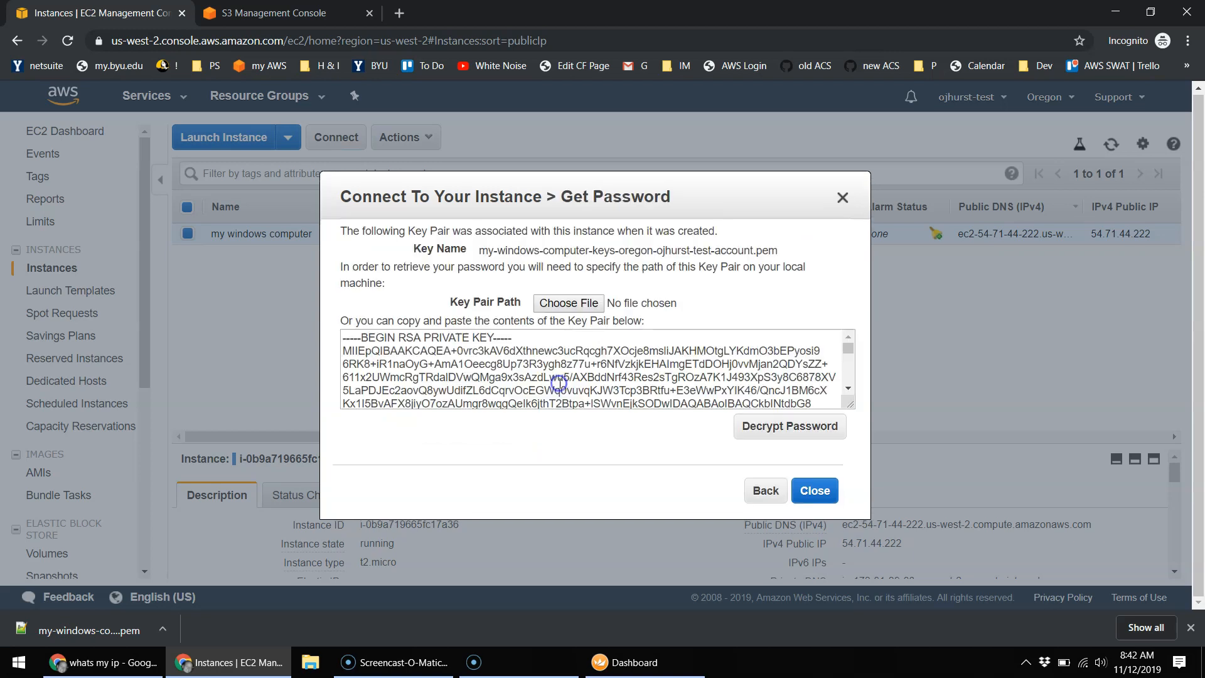
click(790, 432)
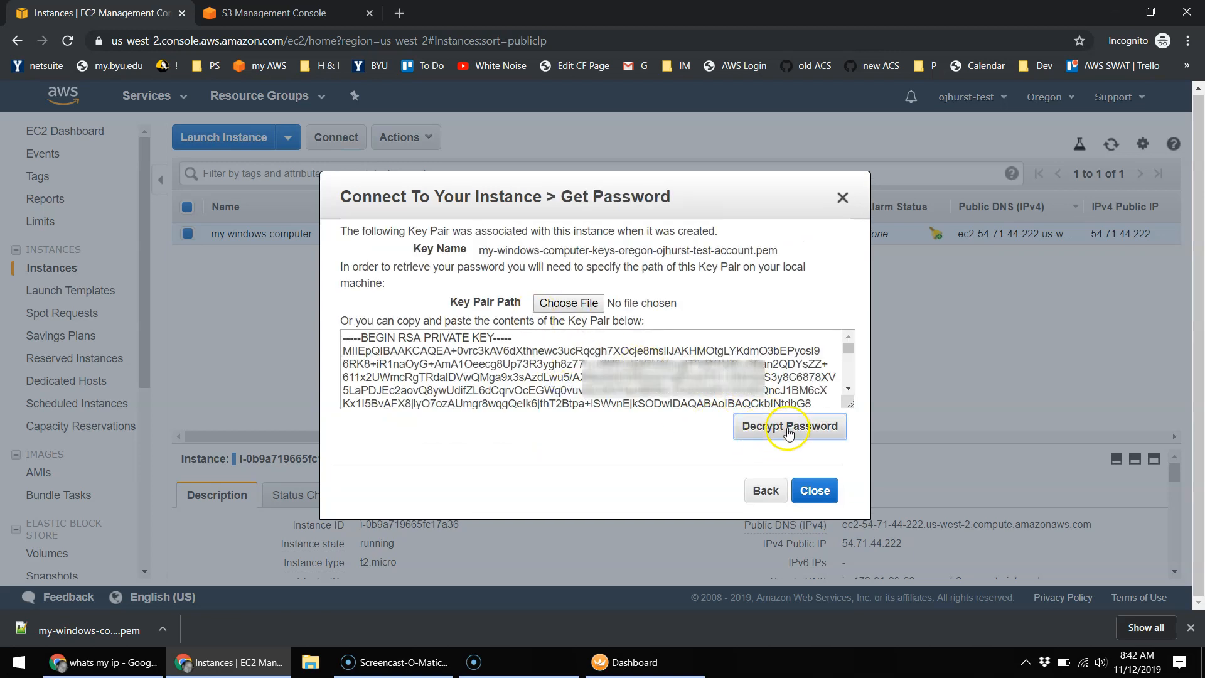
drag(568, 365, 484, 364)
click(716, 384)
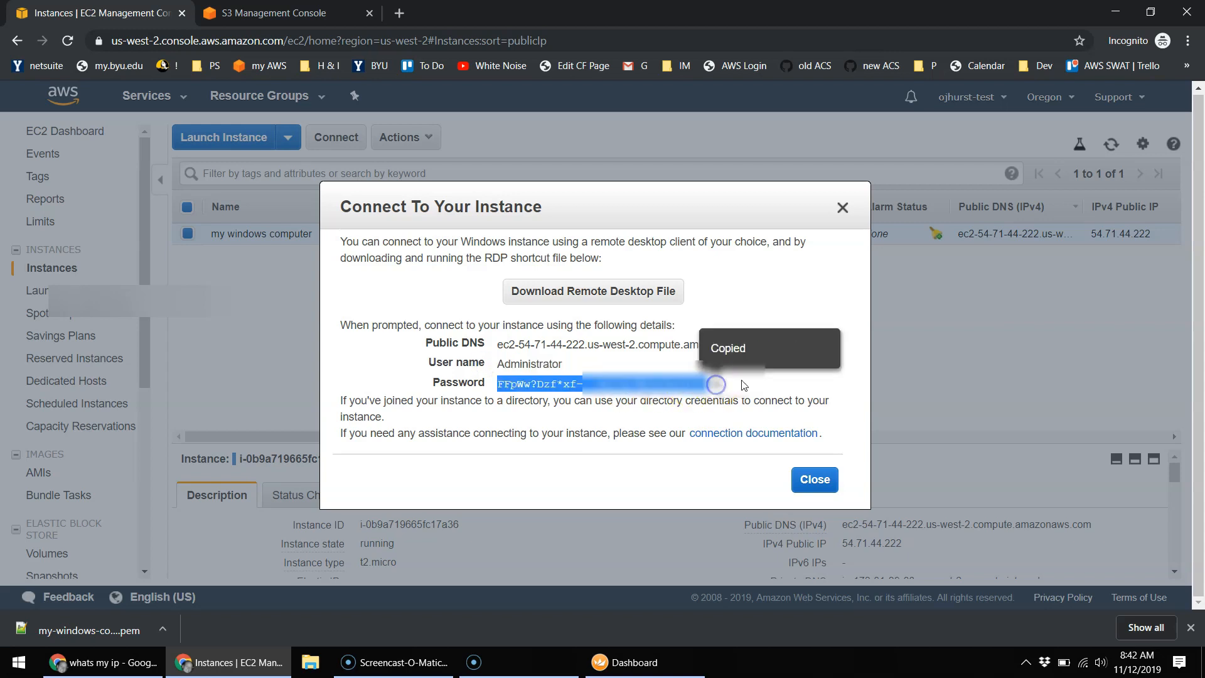
key(alt+Tab)
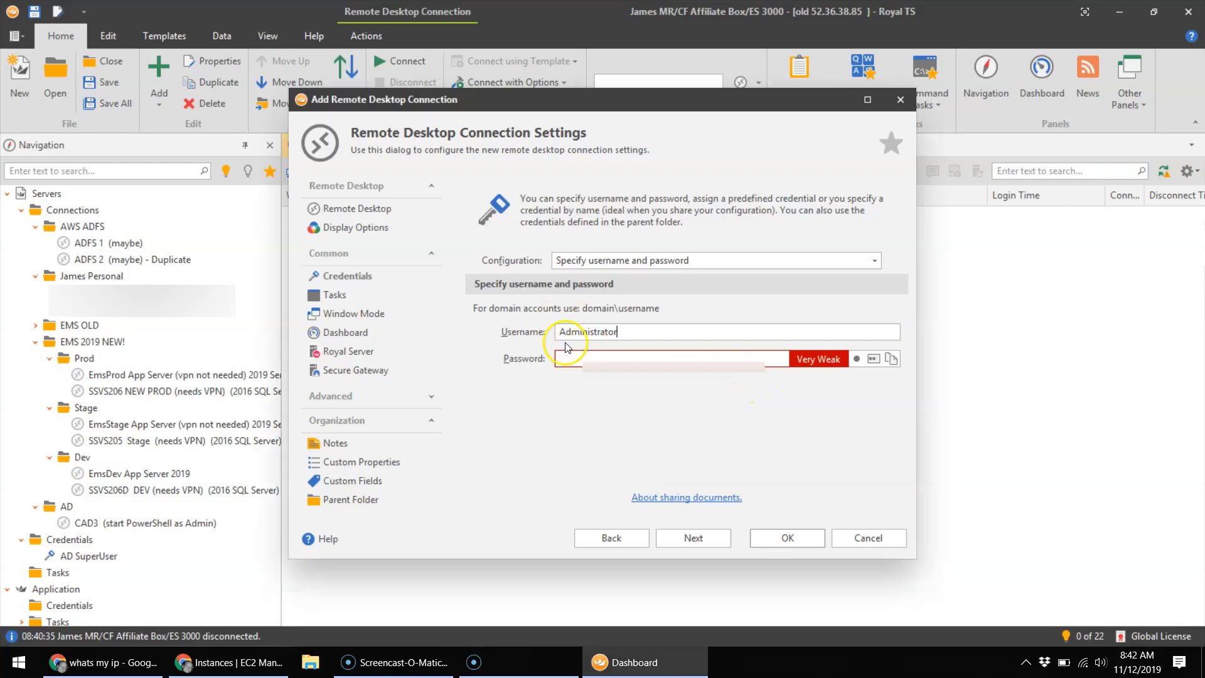
Step: Paste the password, confirm with OK, and select 'my windows computer in the cloud' in the tree
key(ctrl+v)
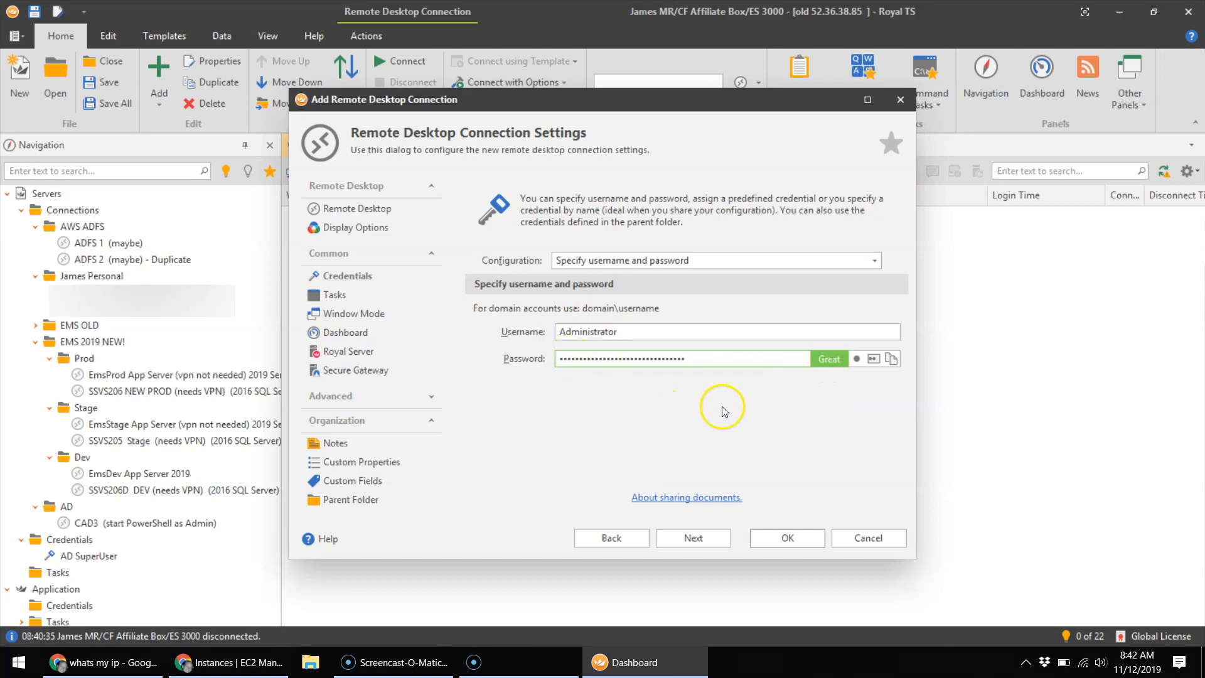
click(788, 539)
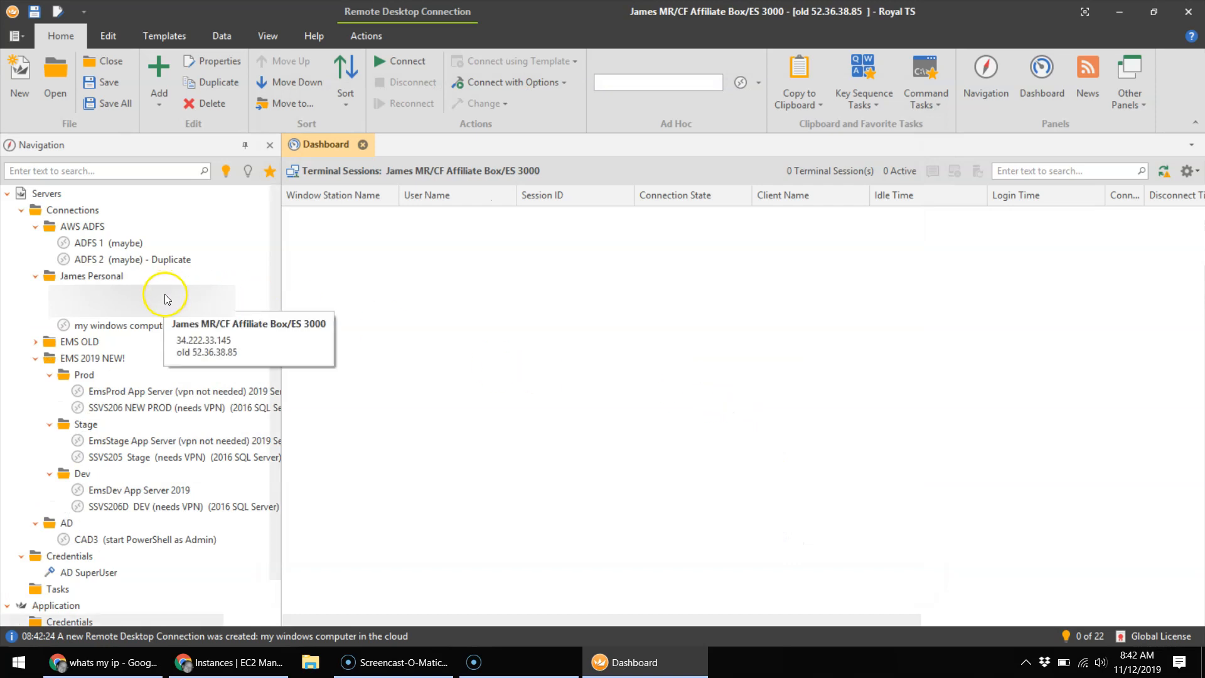
click(145, 326)
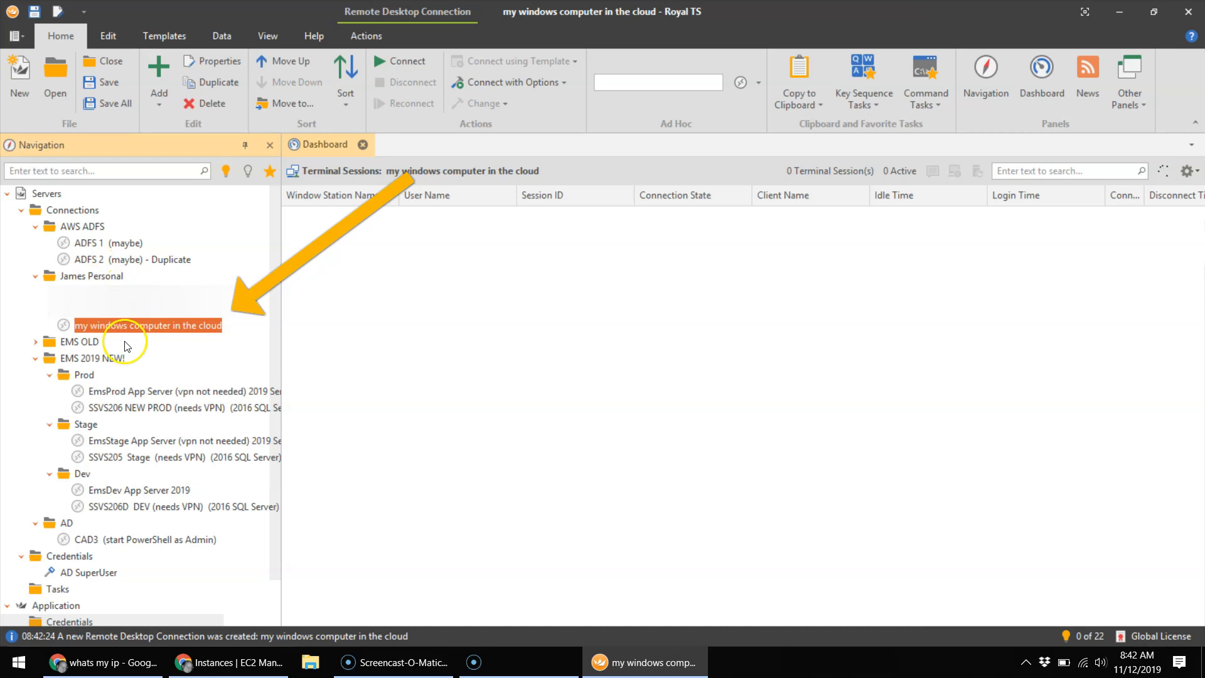
Step: Connect to 'my windows computer in the cloud', then reconnect via Connect with Options > Full Screen
double_click(127, 326)
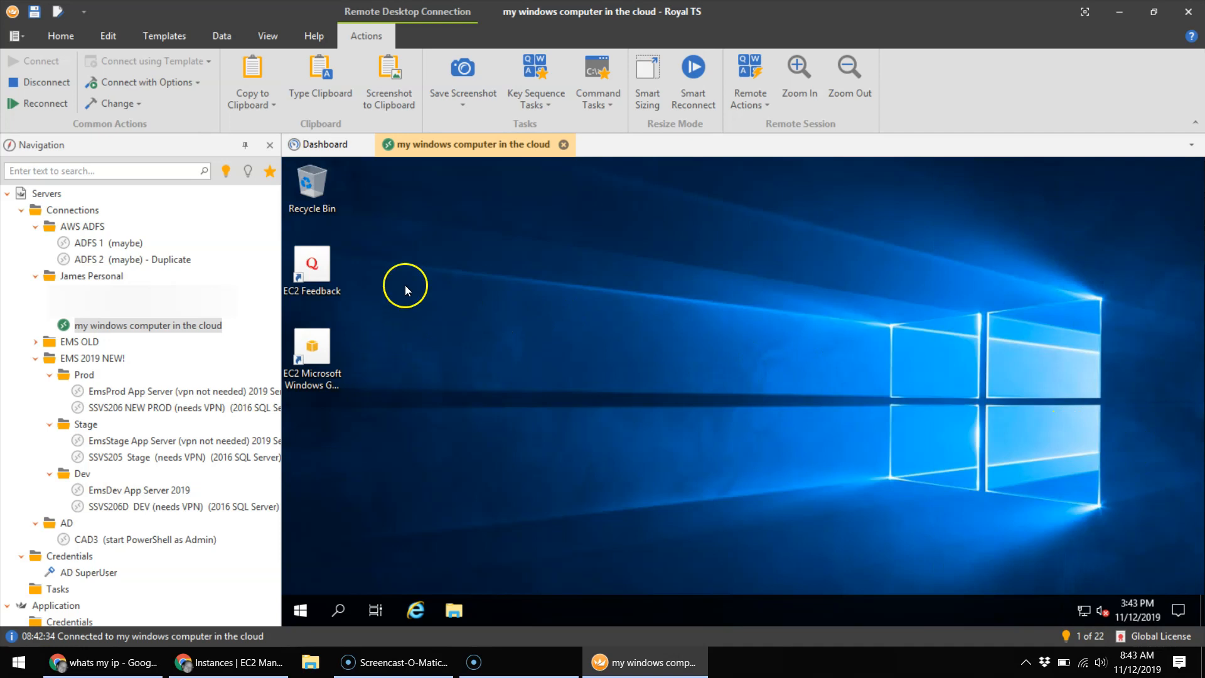
click(566, 145)
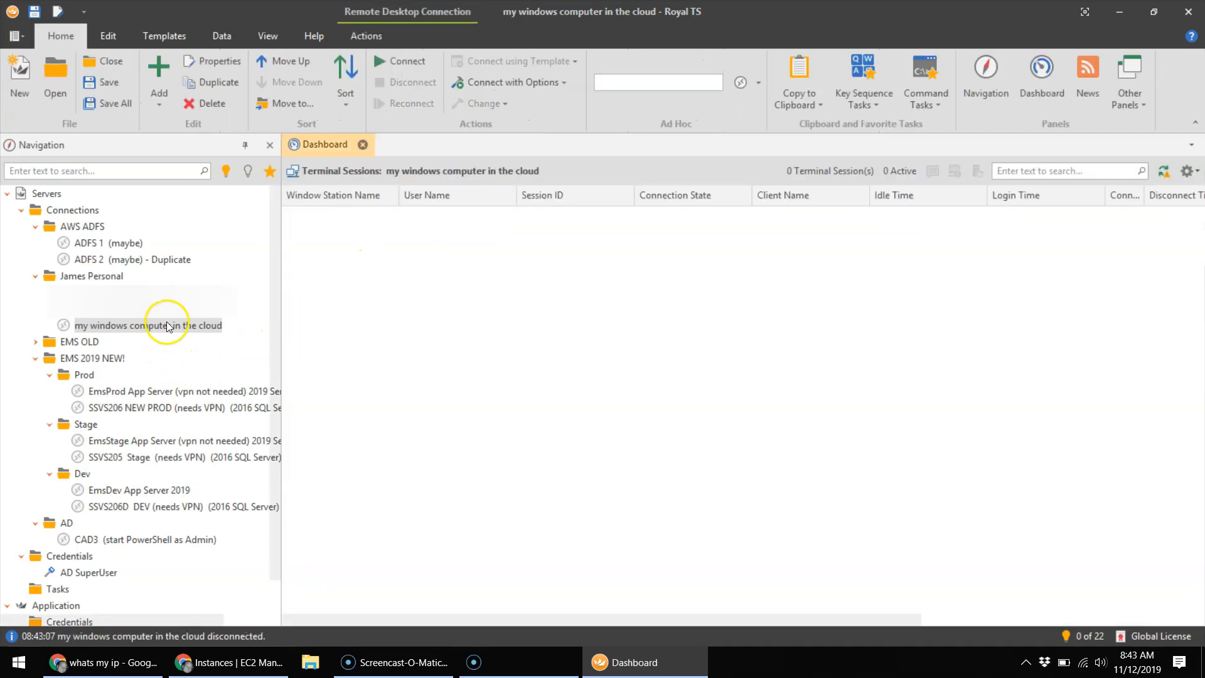
right_click(165, 324)
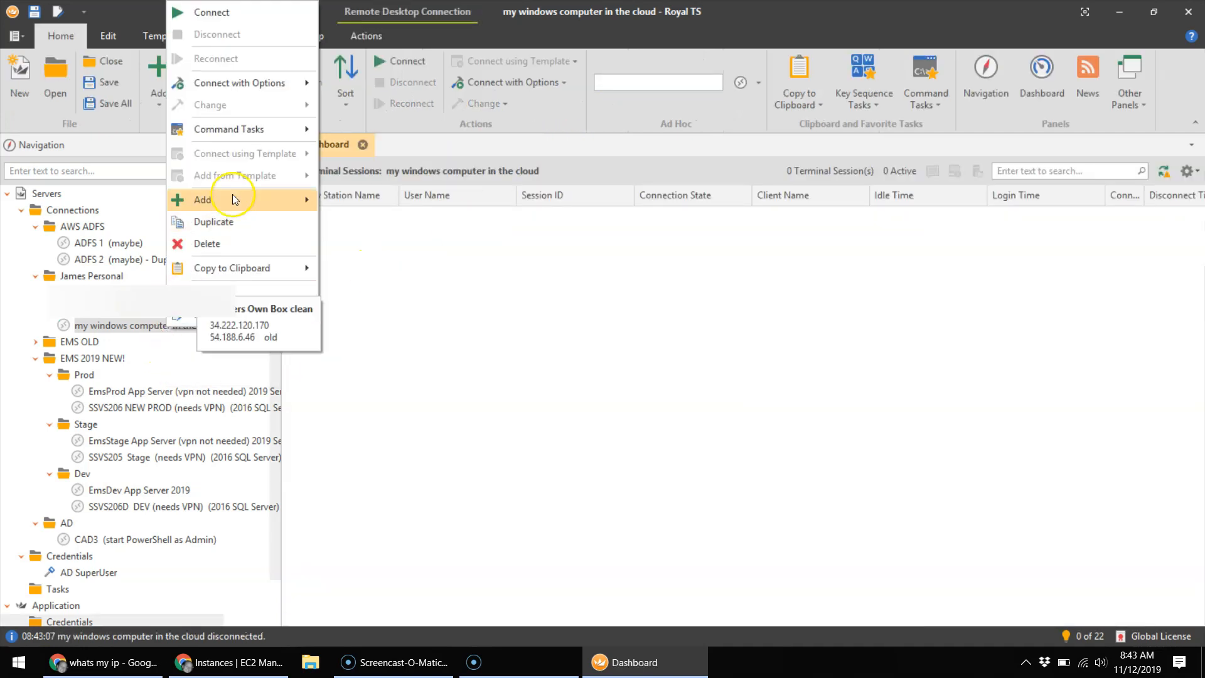
mouse_move(256, 78)
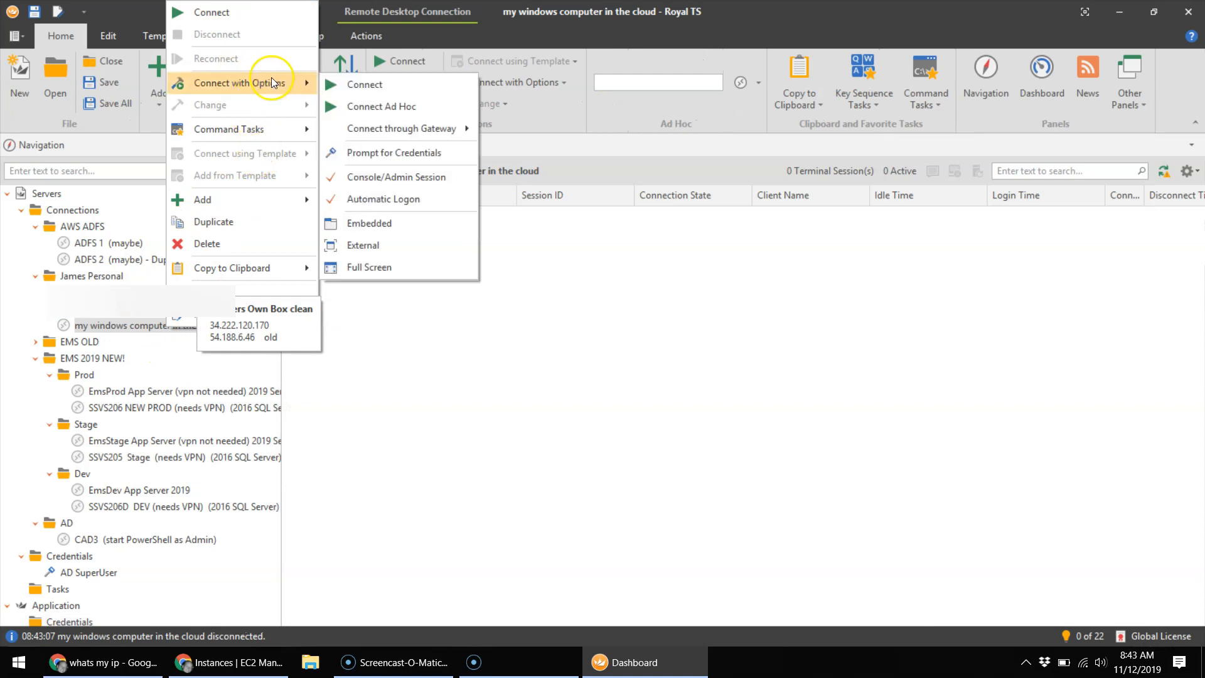
click(369, 267)
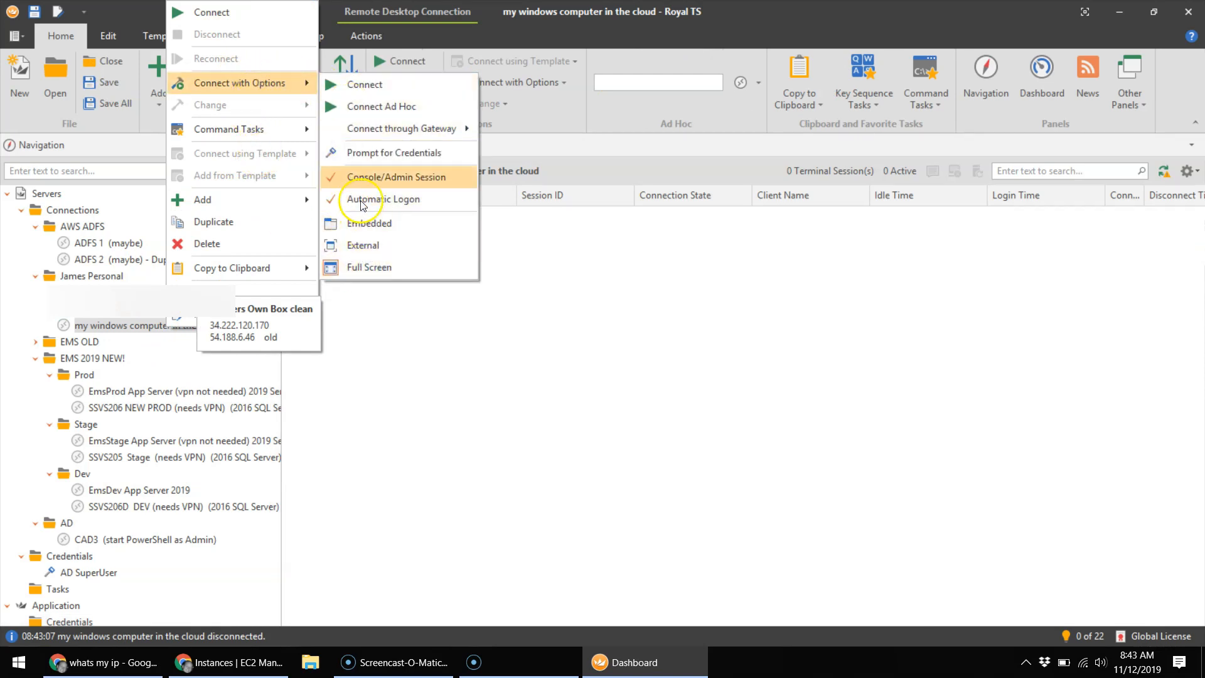
click(357, 84)
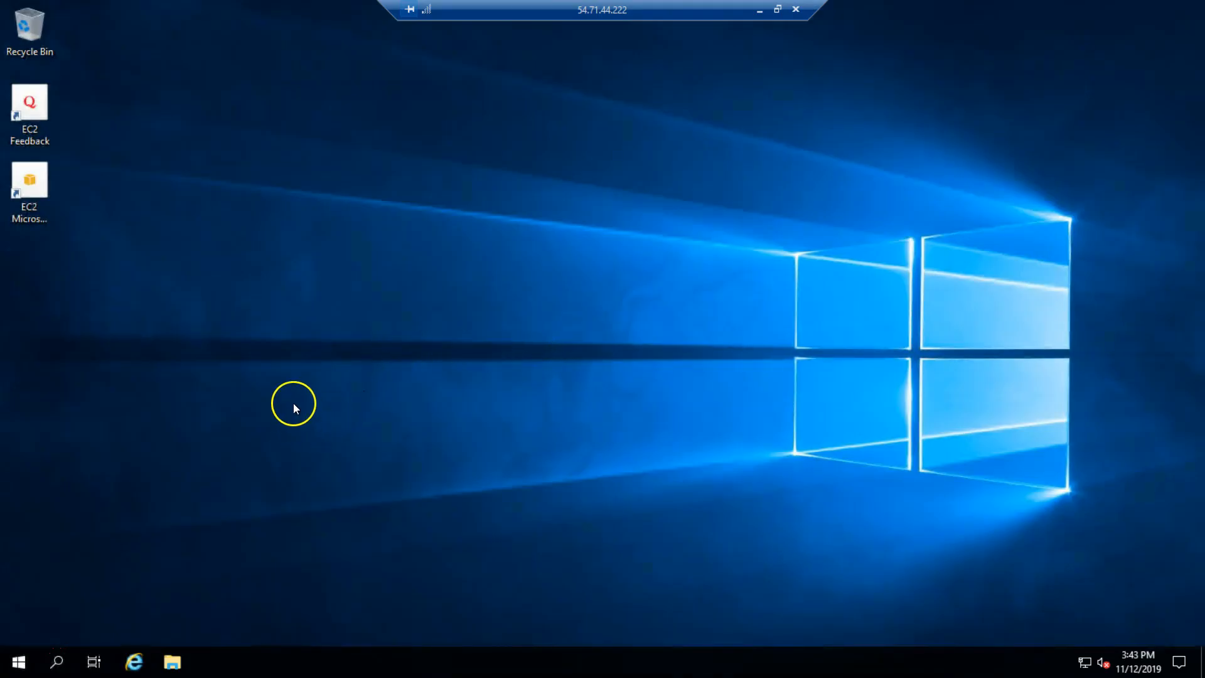
Step: Accept the recommended Internet Explorer 11 settings and browse to chrome.com on the remote server
click(19, 662)
click(663, 355)
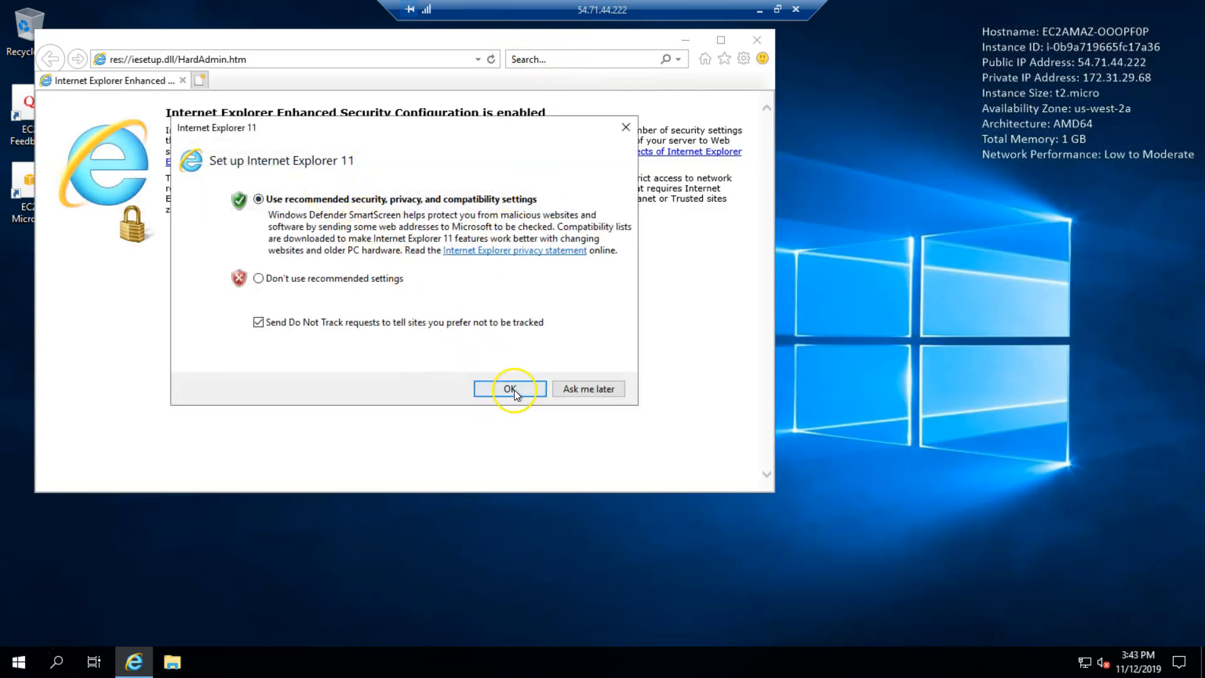
click(513, 390)
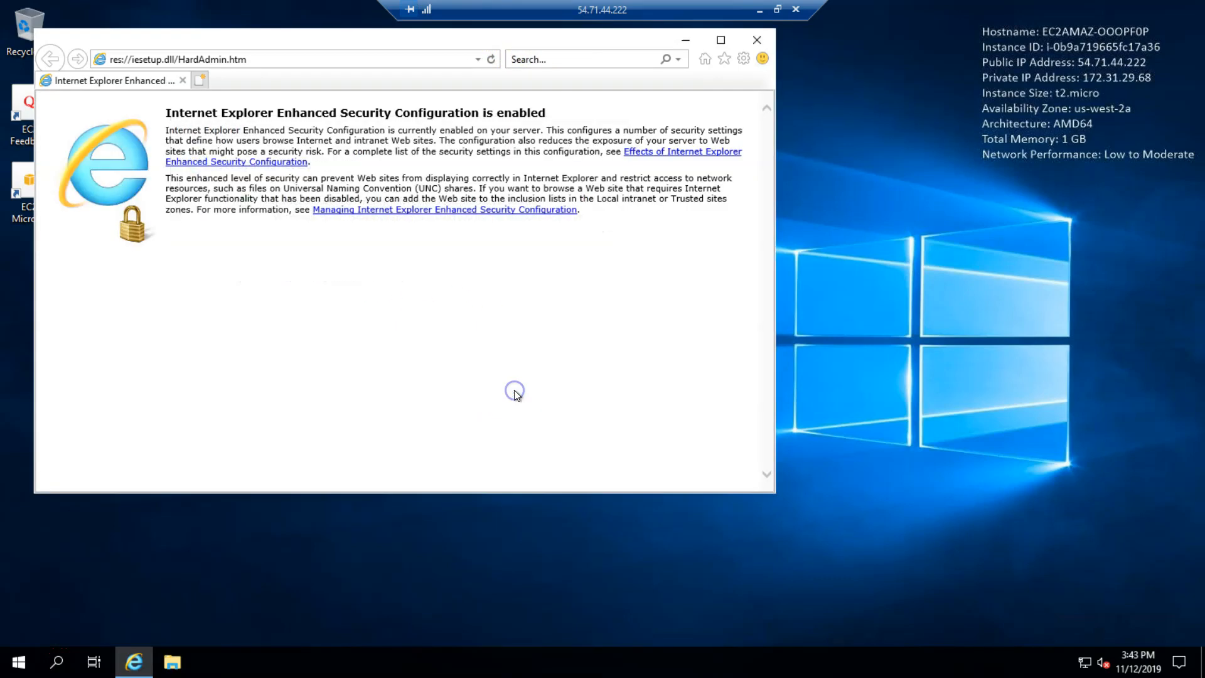
click(406, 60)
text(chrom)
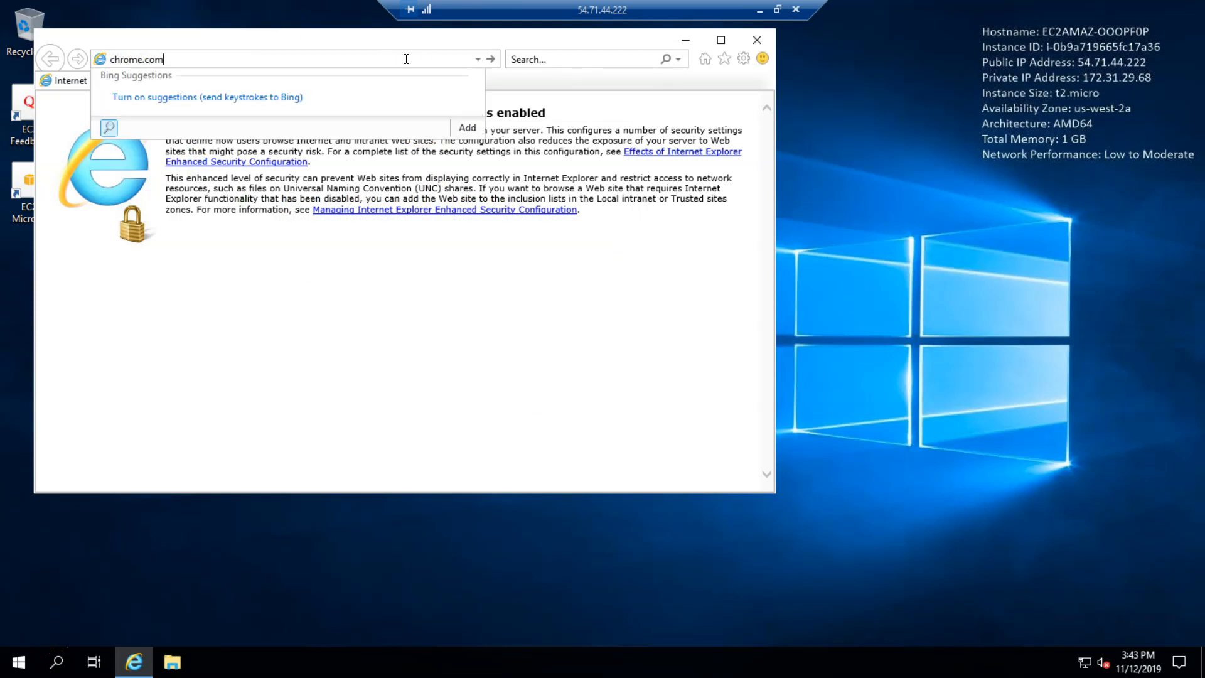
text(e.com)
key(Return)
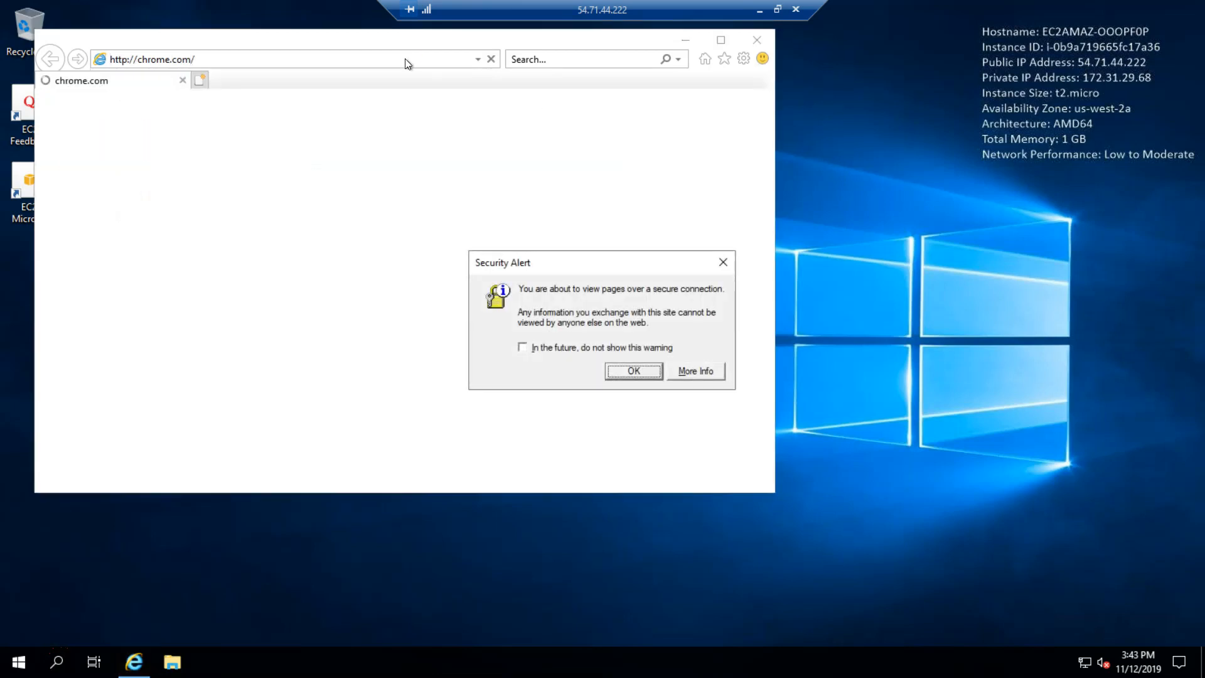
Step: Dismiss the security and blocked-content alerts, centre the IE window, and retry Download Chrome
click(632, 372)
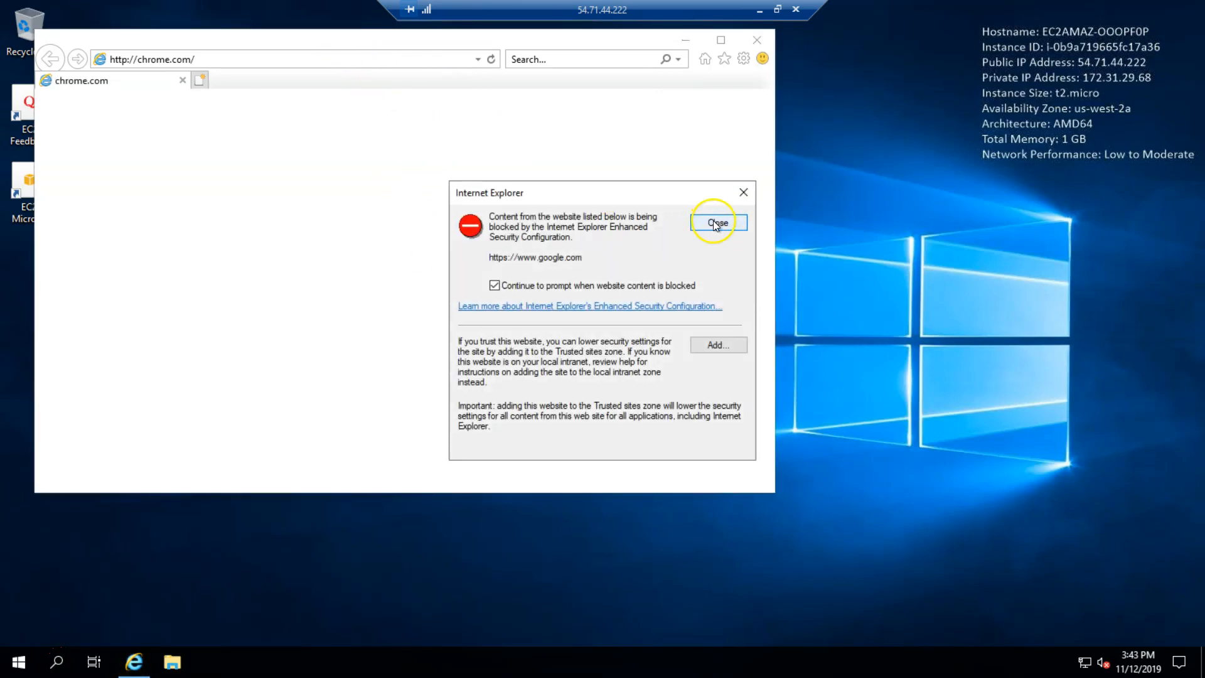
click(717, 224)
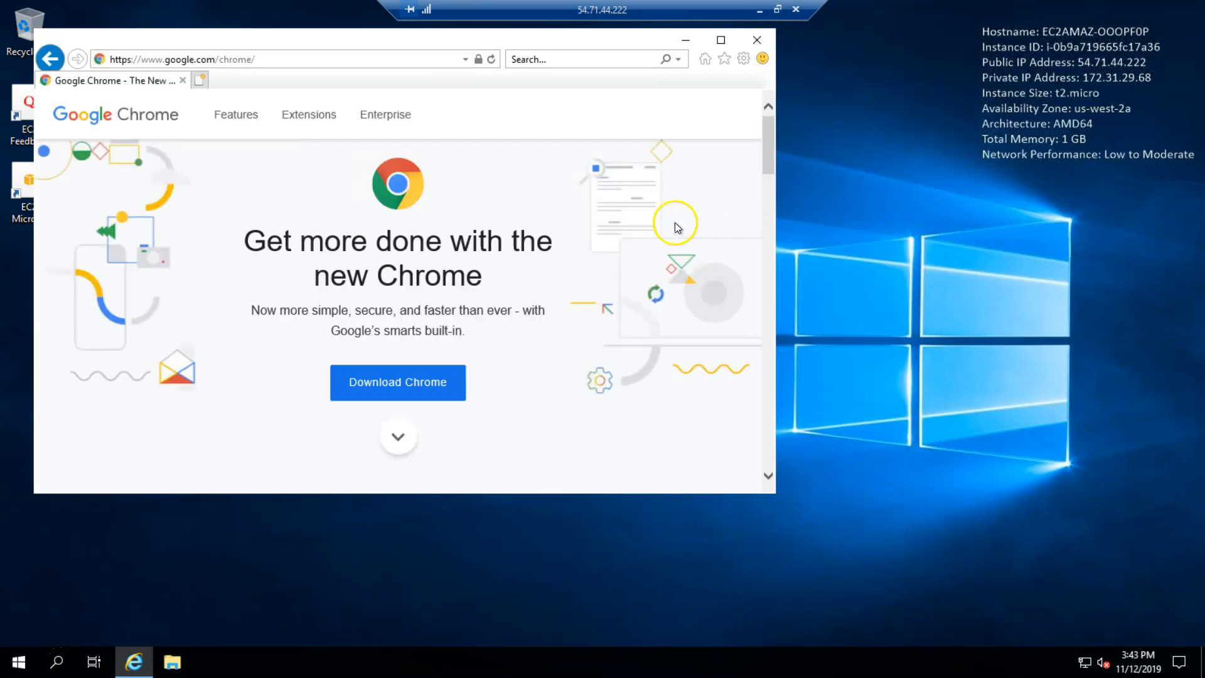
click(410, 385)
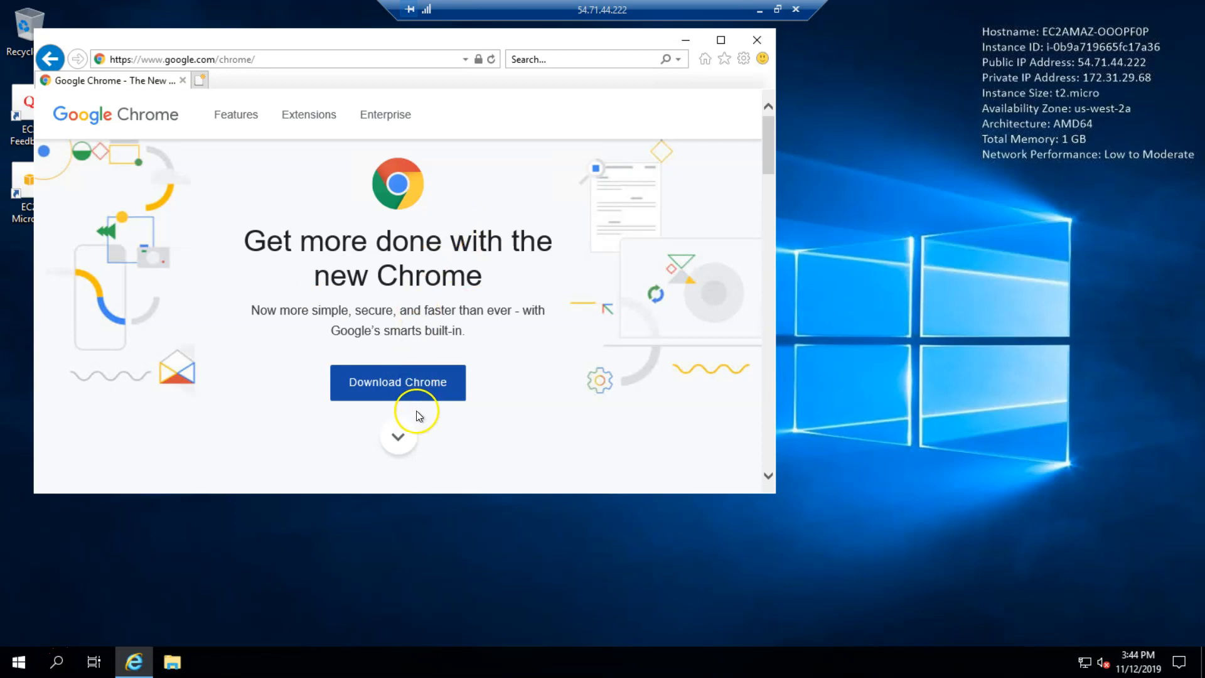
drag(327, 46, 493, 116)
click(567, 454)
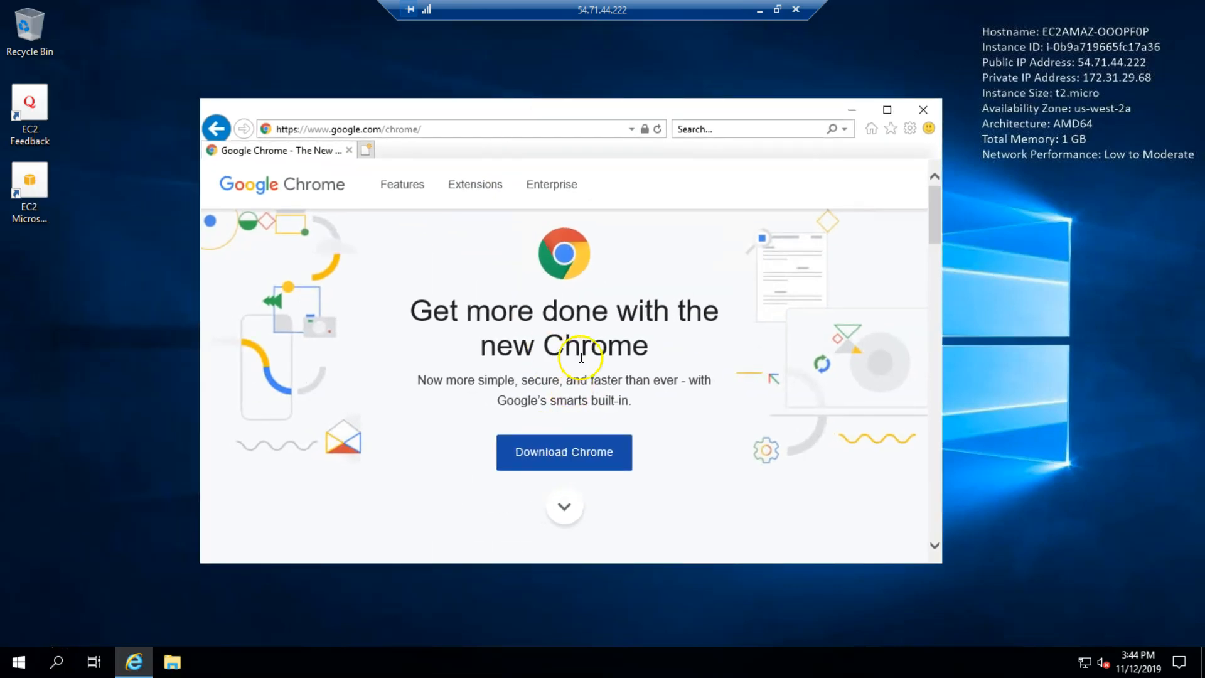
scroll(571, 377, down, 2)
click(570, 339)
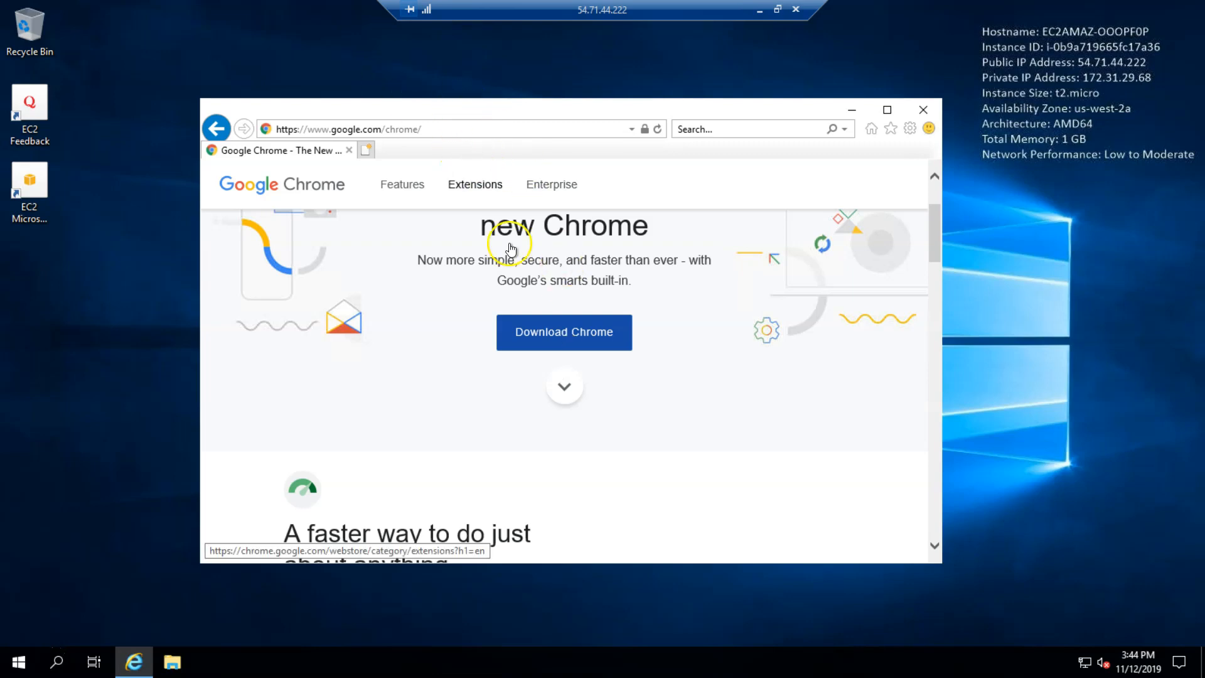
drag(515, 111, 509, 96)
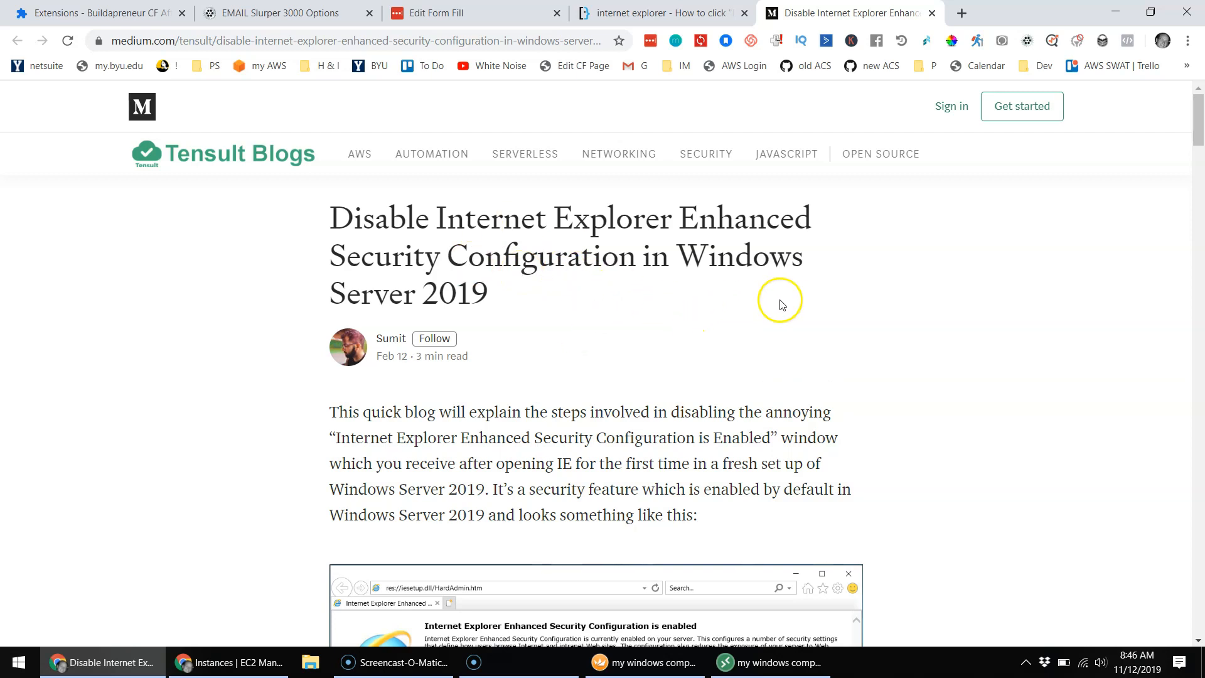
Step: Scroll the Tensult Blogs guide to Step 1 about Server Manager, then return to the remote session
scroll(781, 305, down, 6)
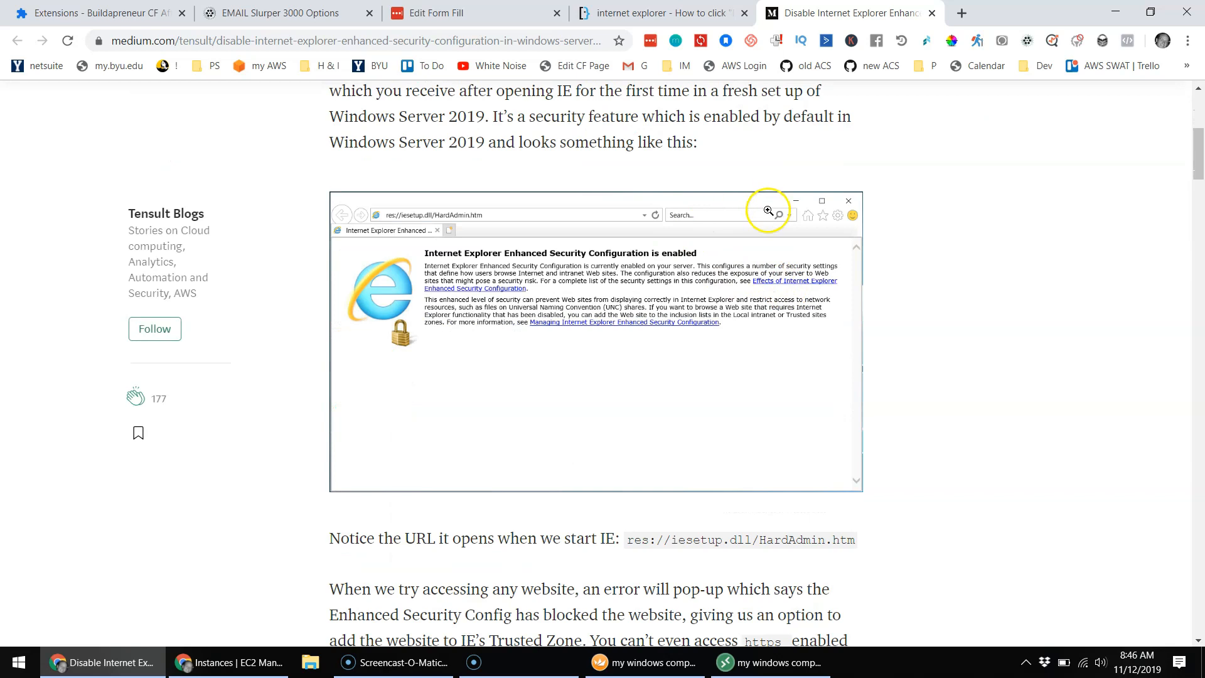
scroll(768, 210, down, 4)
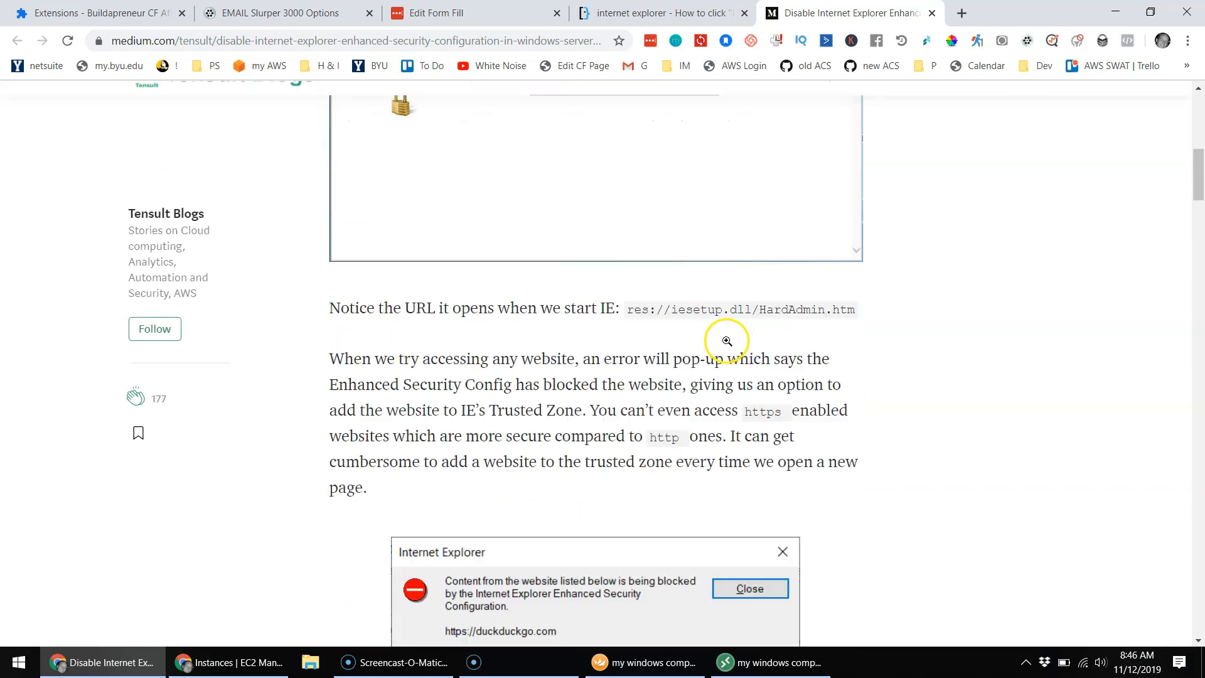
scroll(727, 341, down, 15)
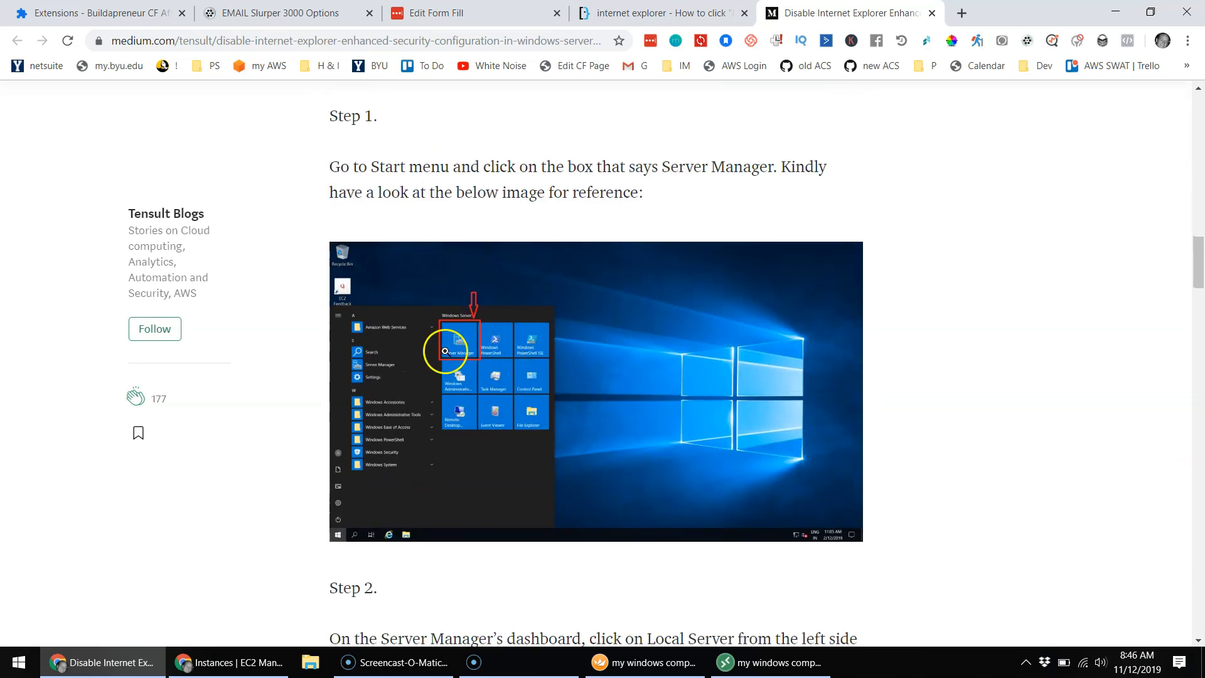
click(732, 670)
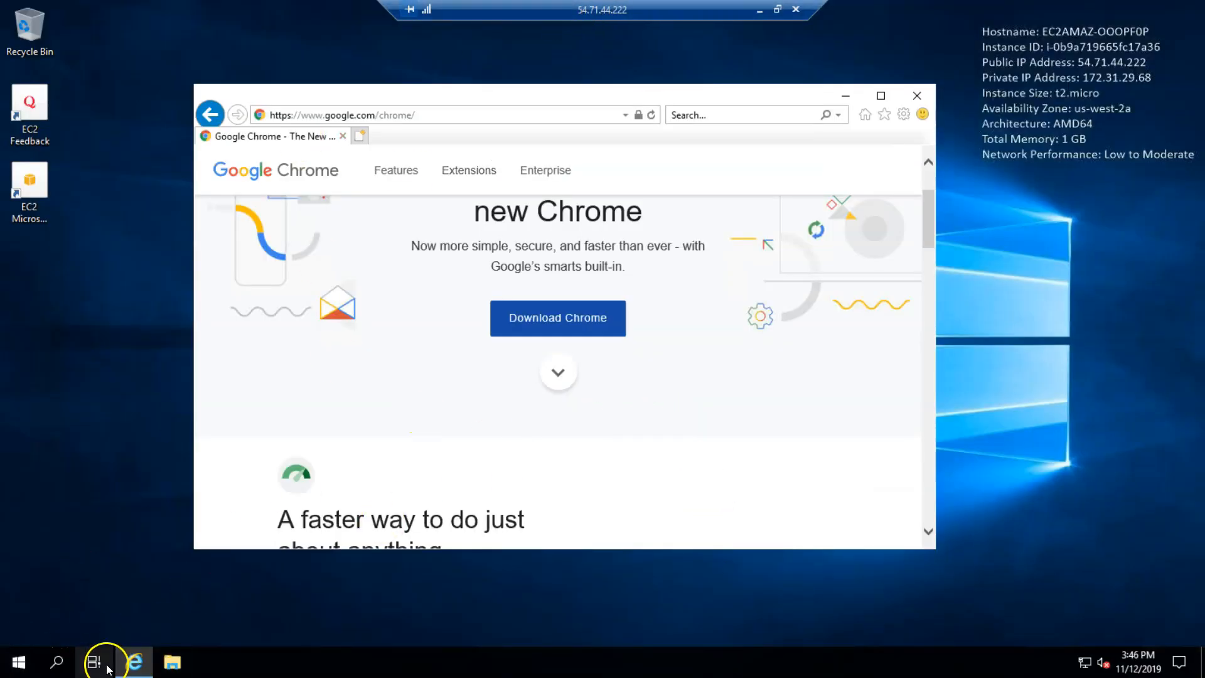
Step: Launch Server Manager from the Start menu and scroll further through the guide article
click(19, 663)
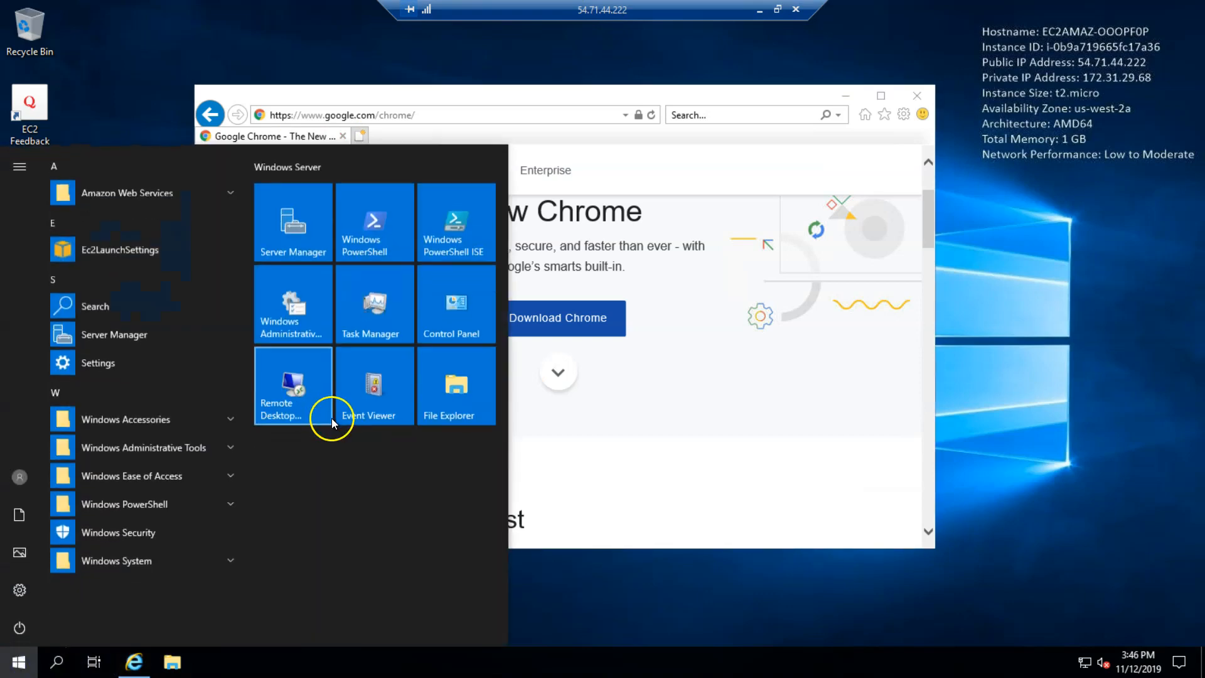
click(372, 246)
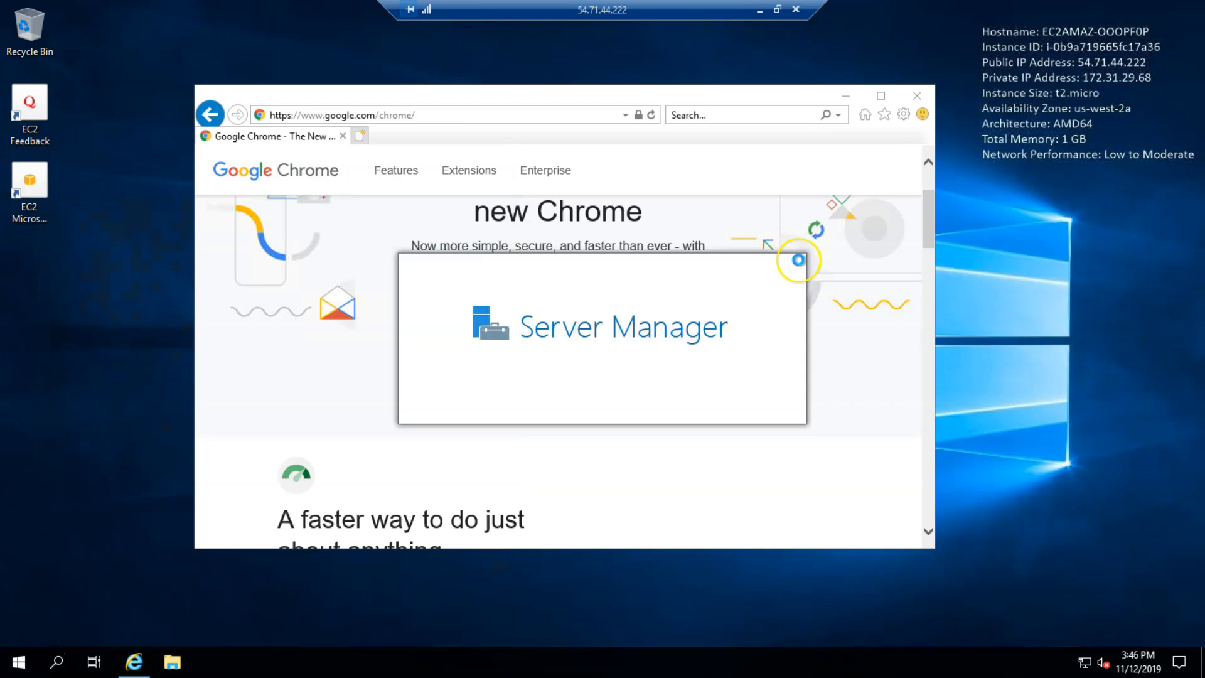
key(alt+Tab)
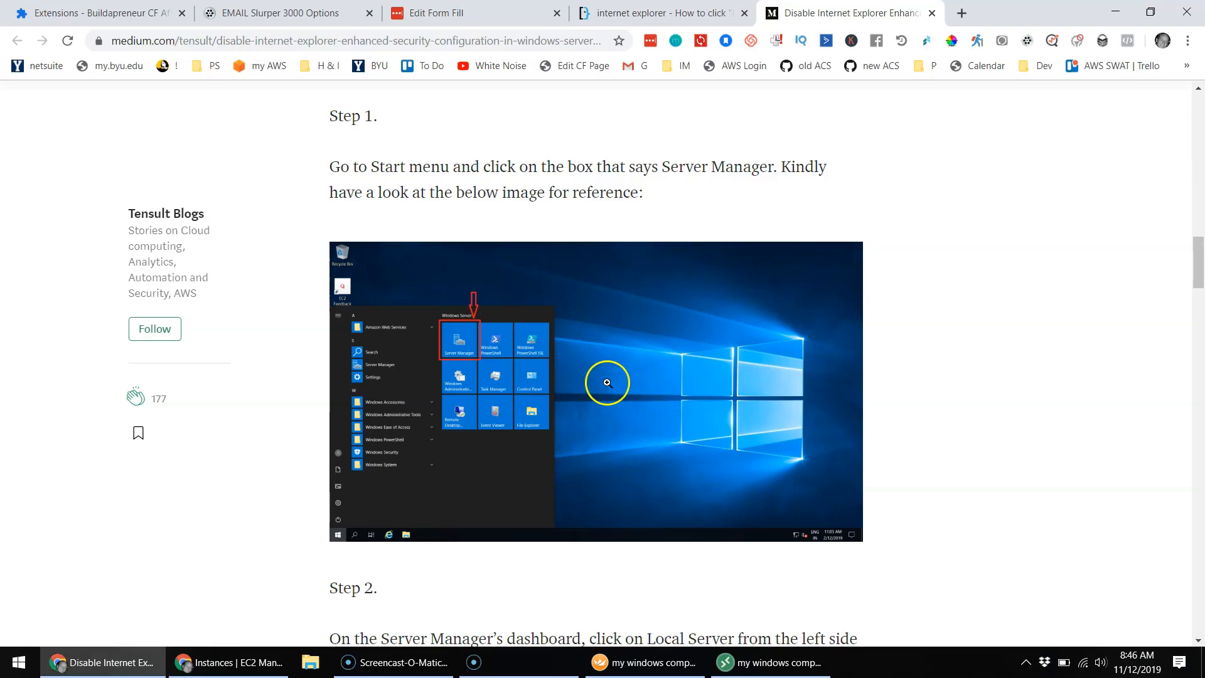
scroll(740, 335, down, 6)
scroll(720, 304, down, 2)
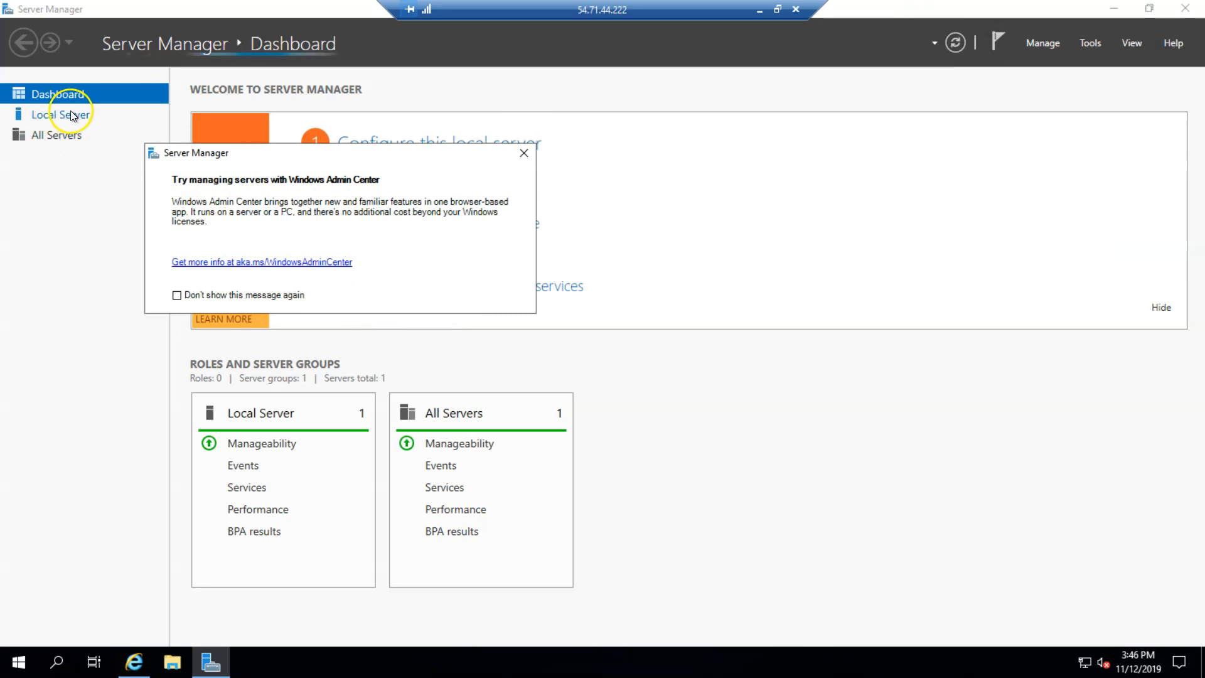
Step: Under Local Server, set IE Enhanced Security Configuration Off for Administrators and Users, and apply
click(523, 153)
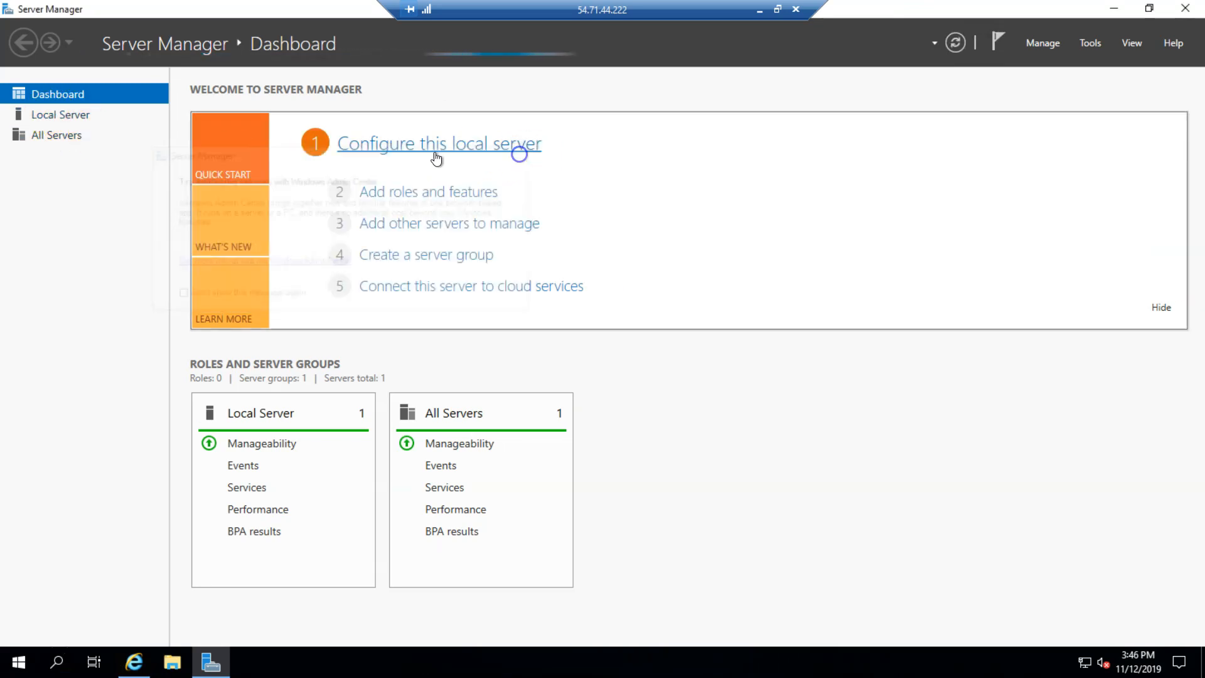
click(54, 115)
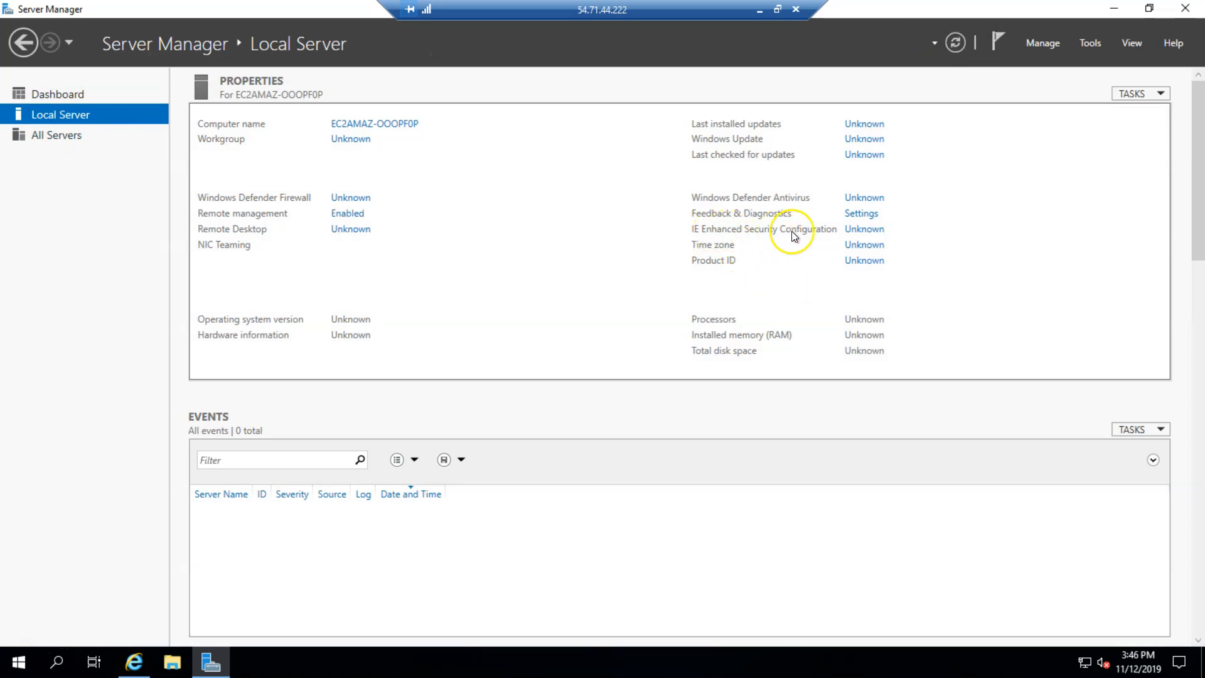
click(867, 231)
click(502, 310)
click(506, 402)
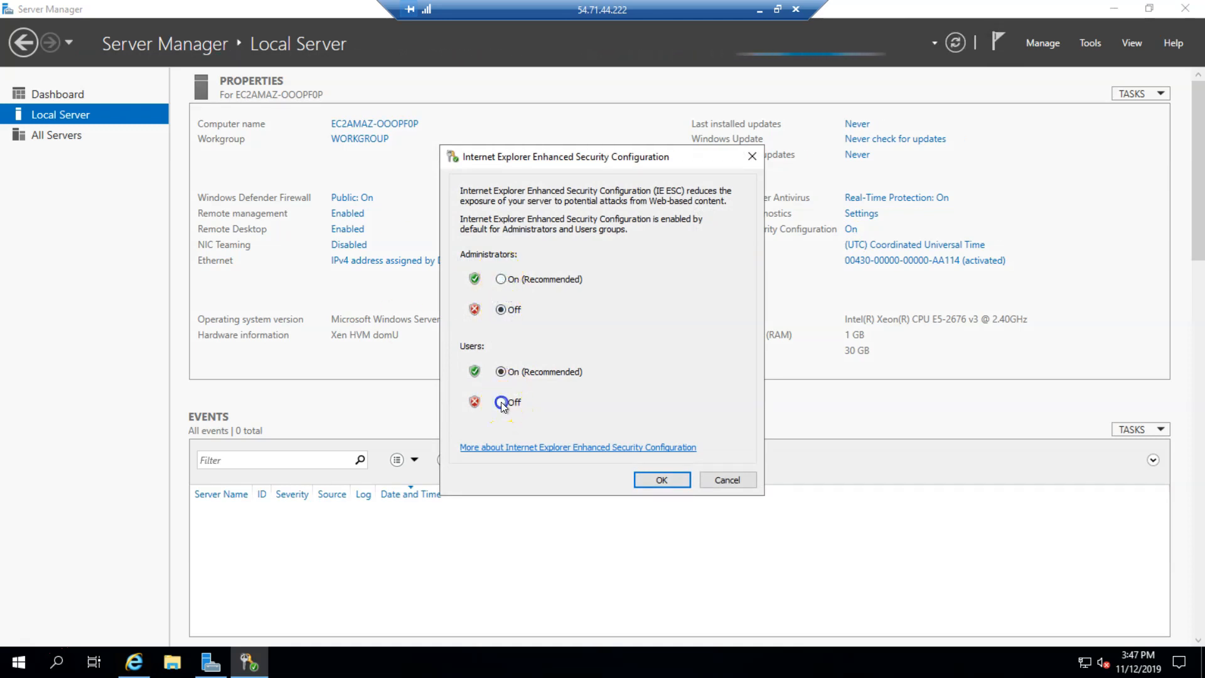
click(663, 482)
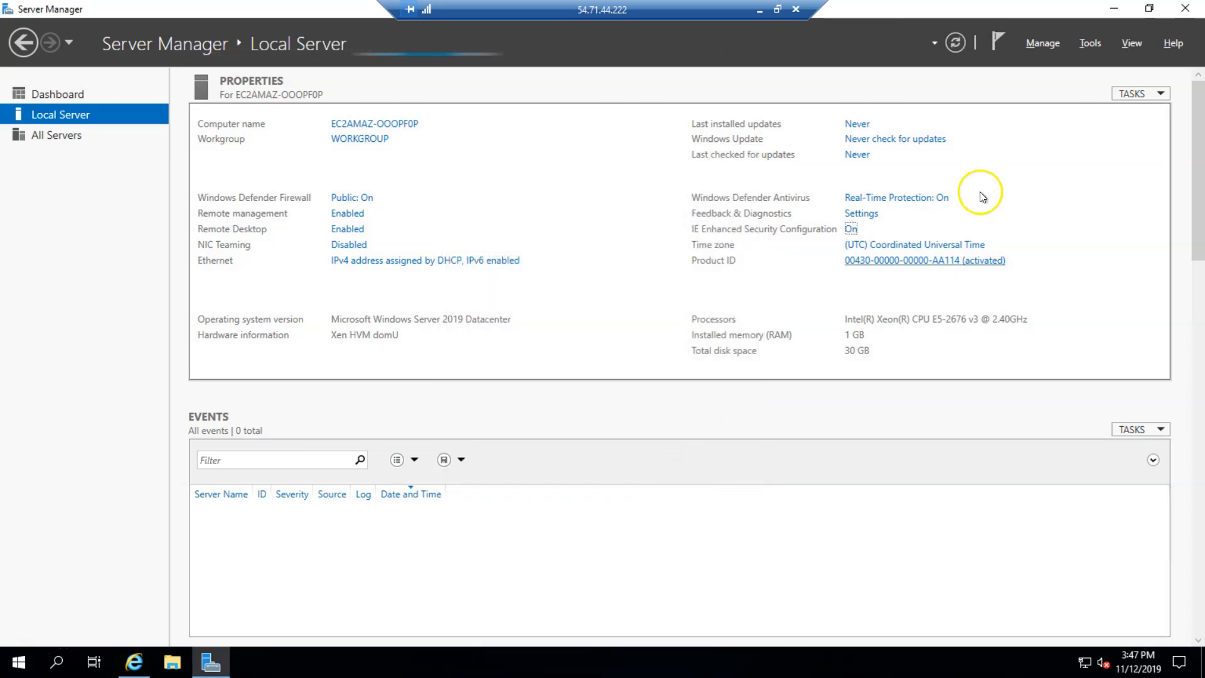
click(1114, 9)
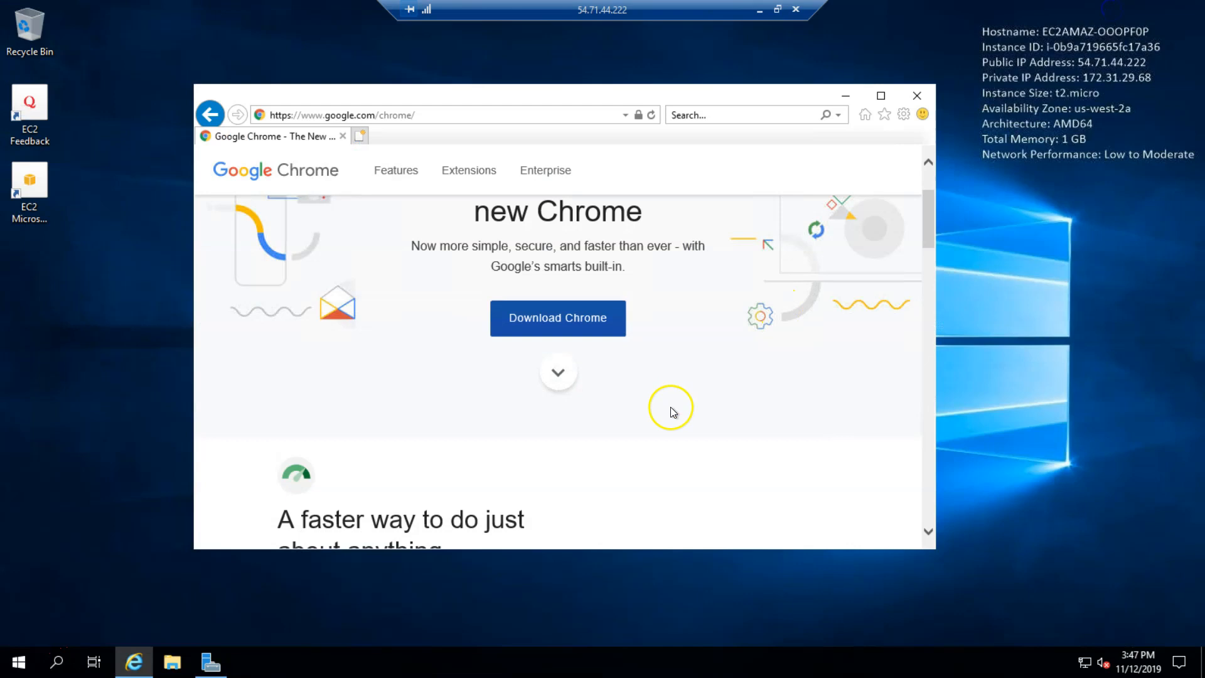
click(651, 115)
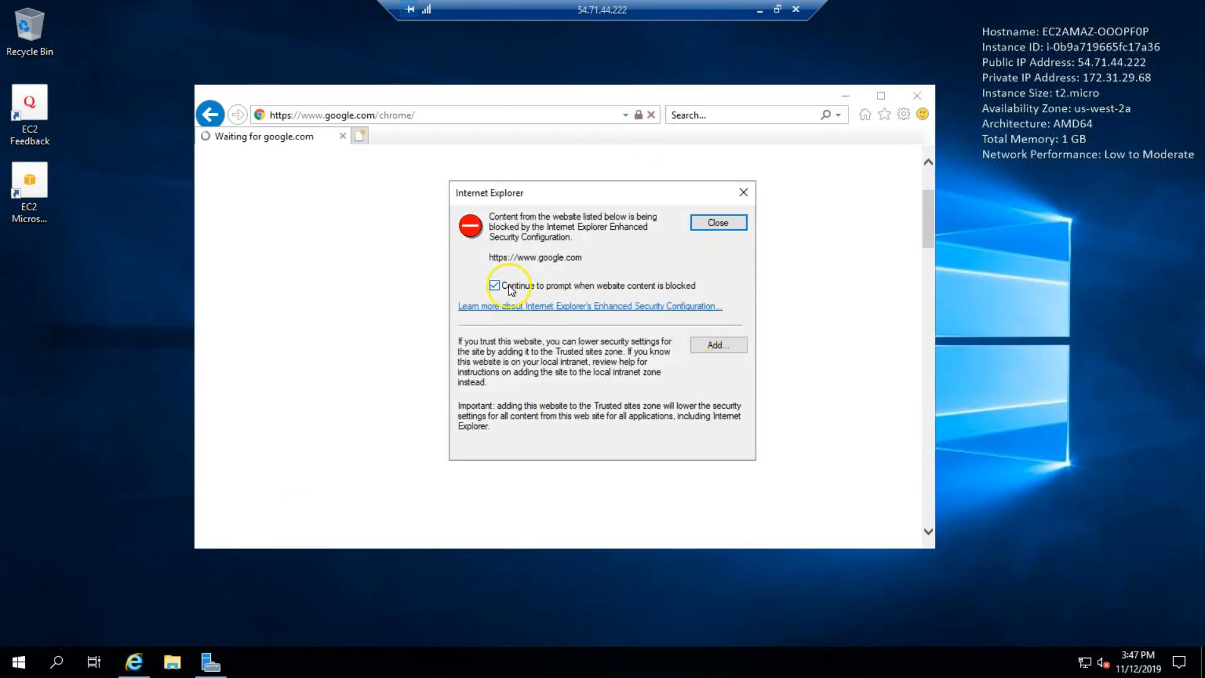
click(728, 344)
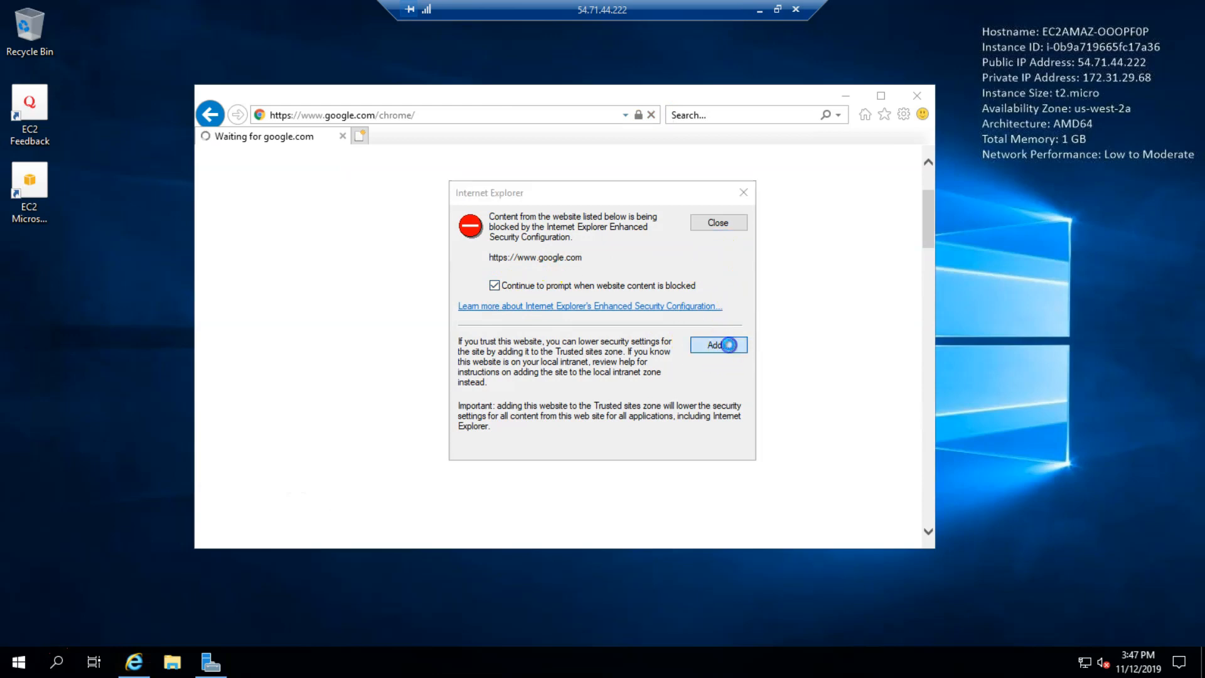
click(710, 310)
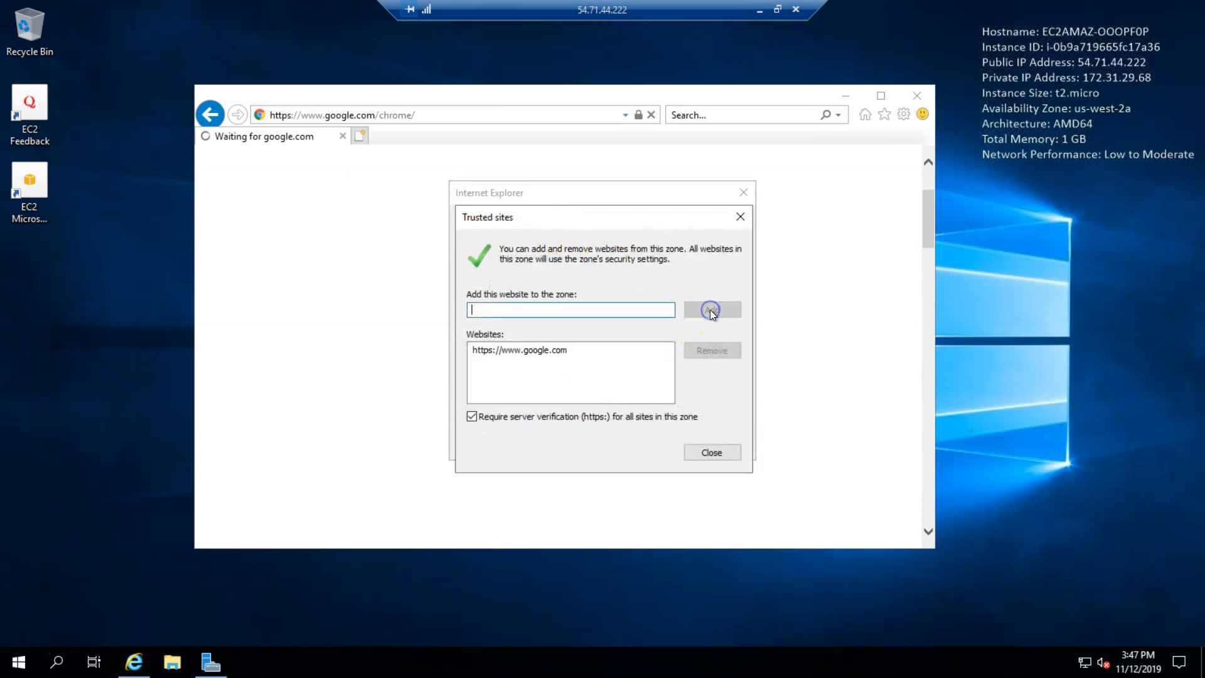
click(709, 451)
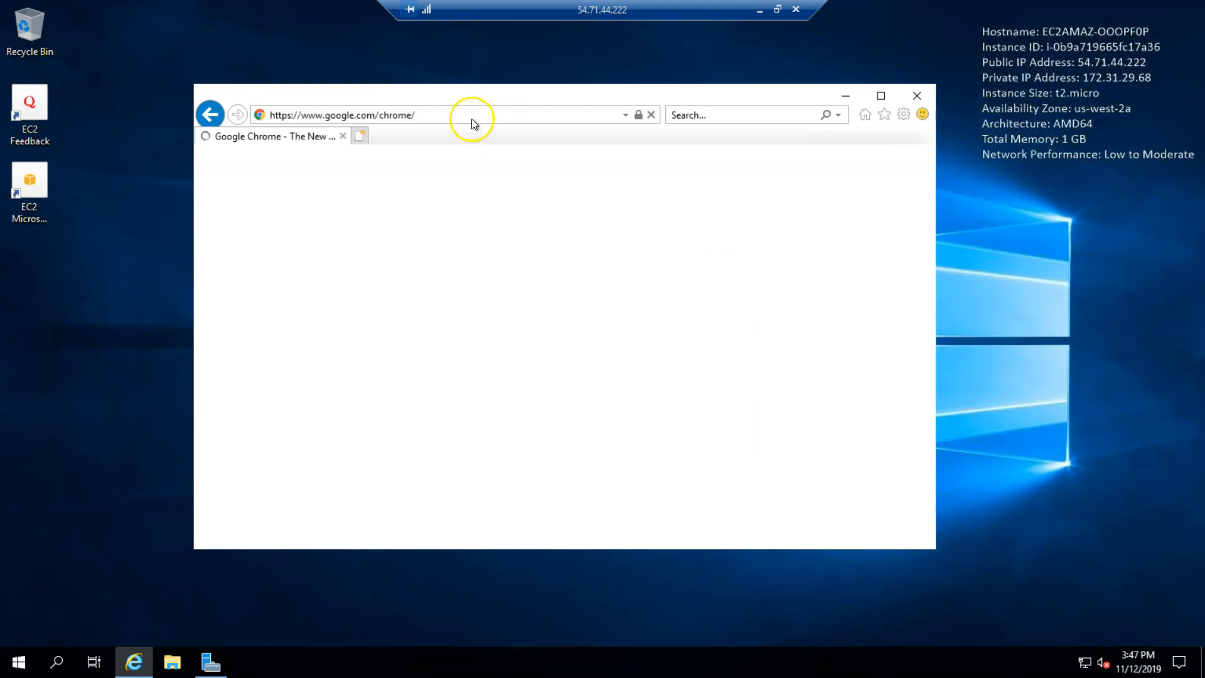
Step: Accept Chrome's terms, save ChromeSetup.exe, and run it from the downloads list
scroll(541, 450, down, 1)
click(557, 320)
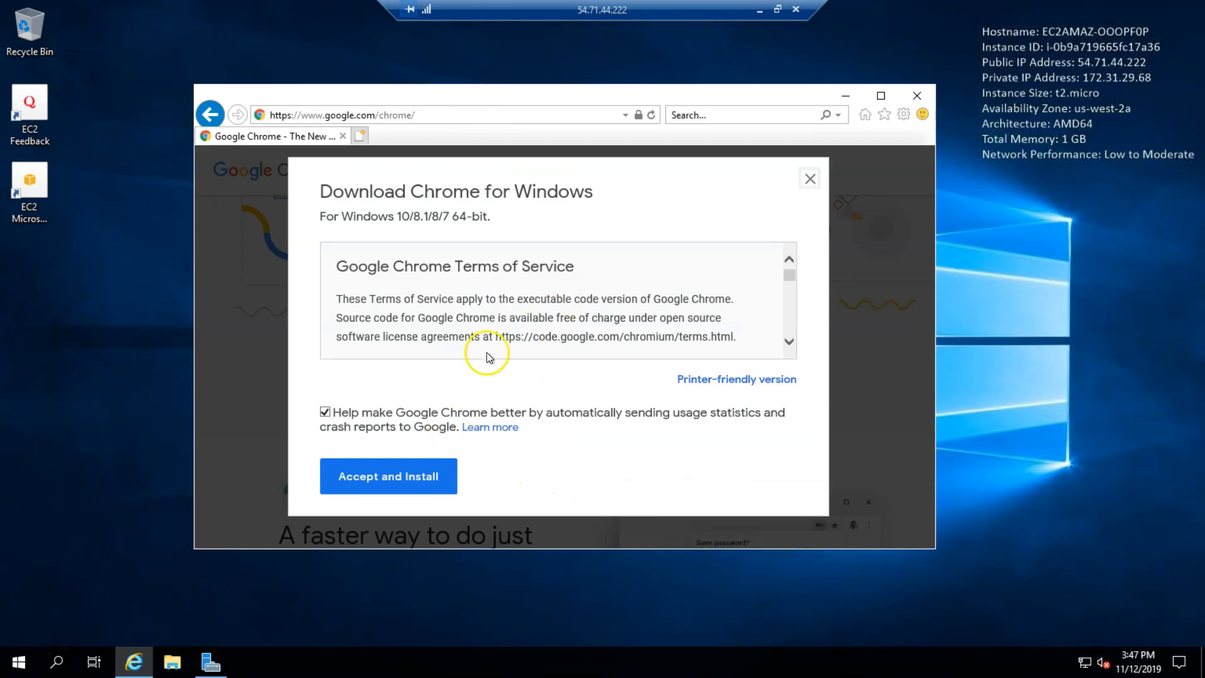
scroll(417, 345, down, 1)
scroll(533, 316, up, 2)
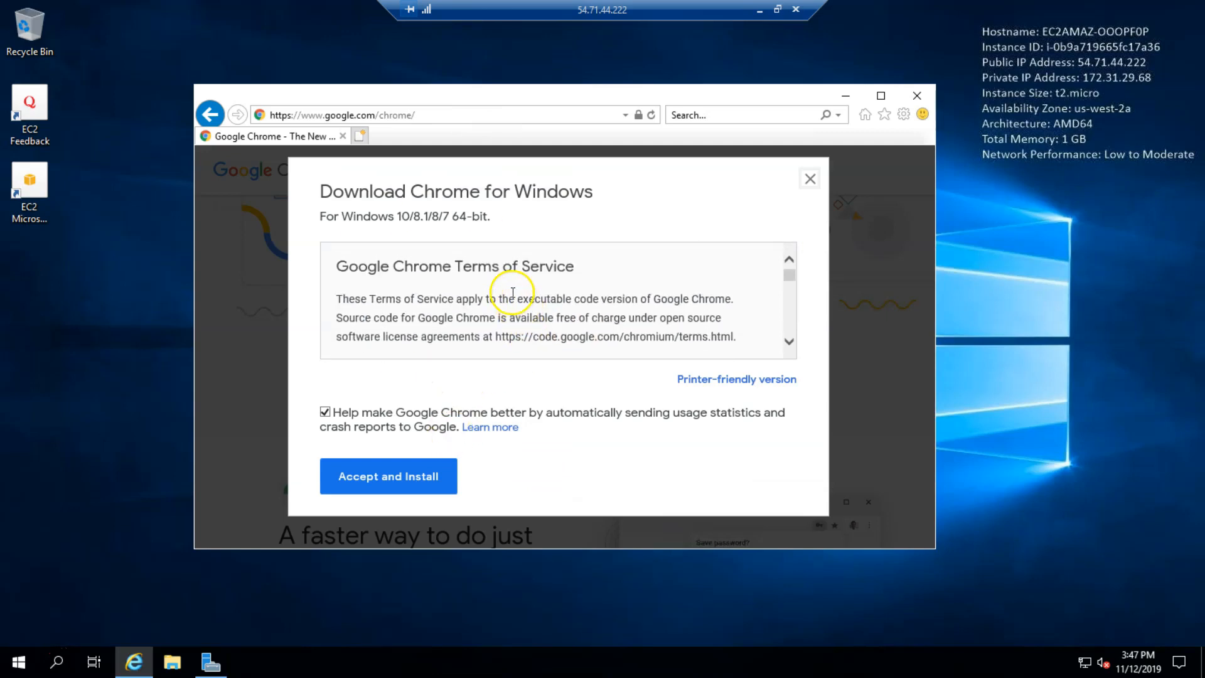
click(398, 482)
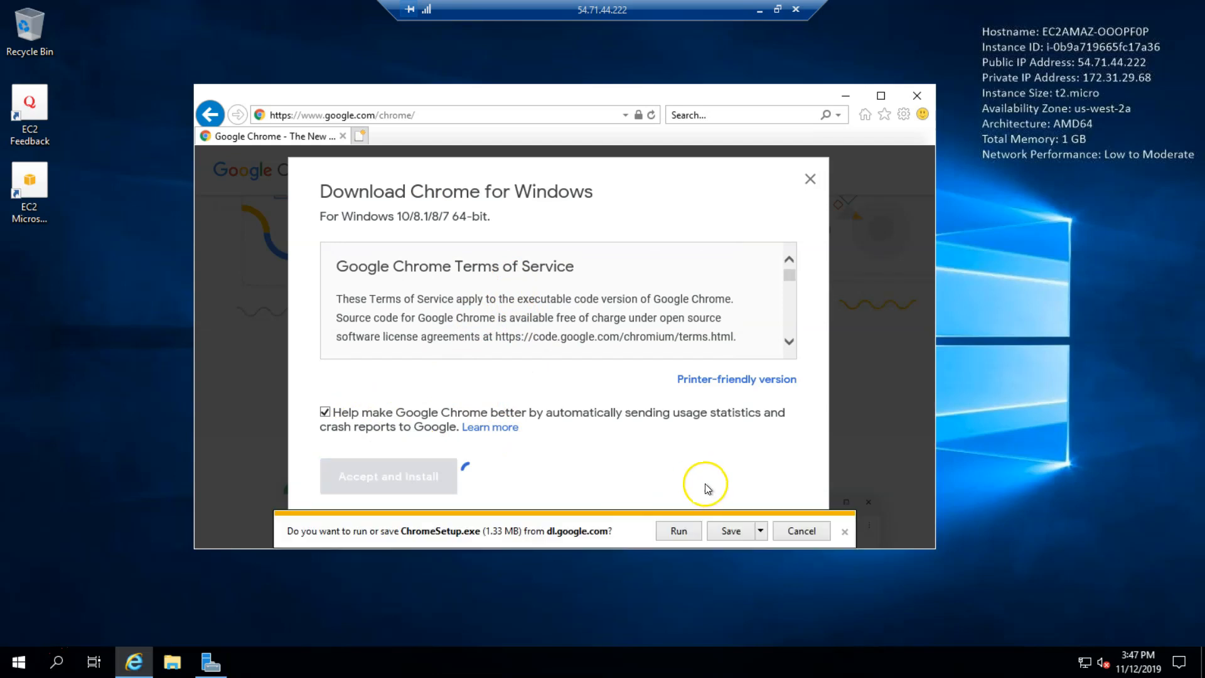
click(733, 531)
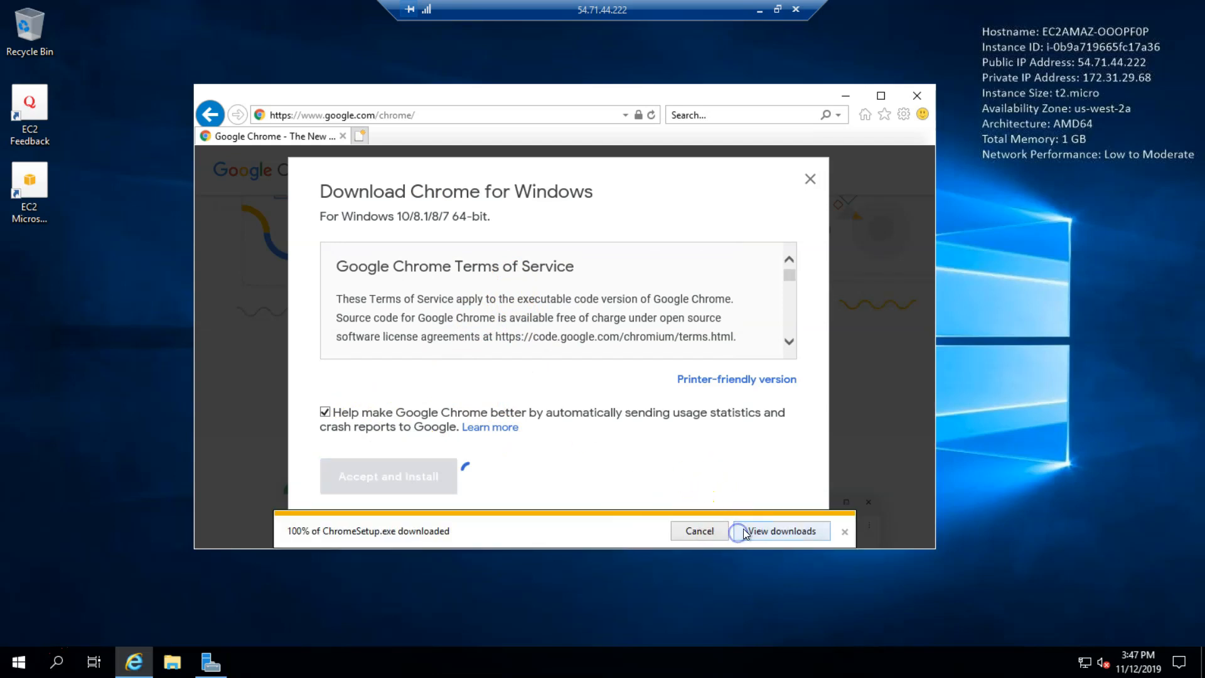
click(800, 535)
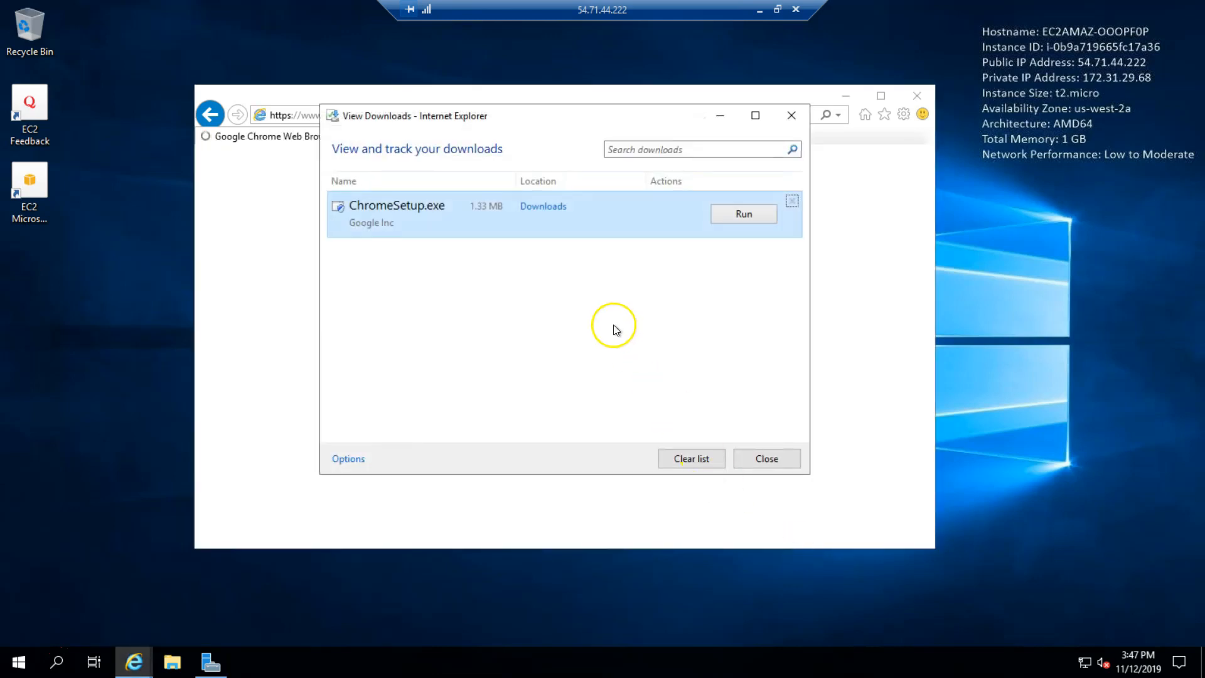
click(744, 214)
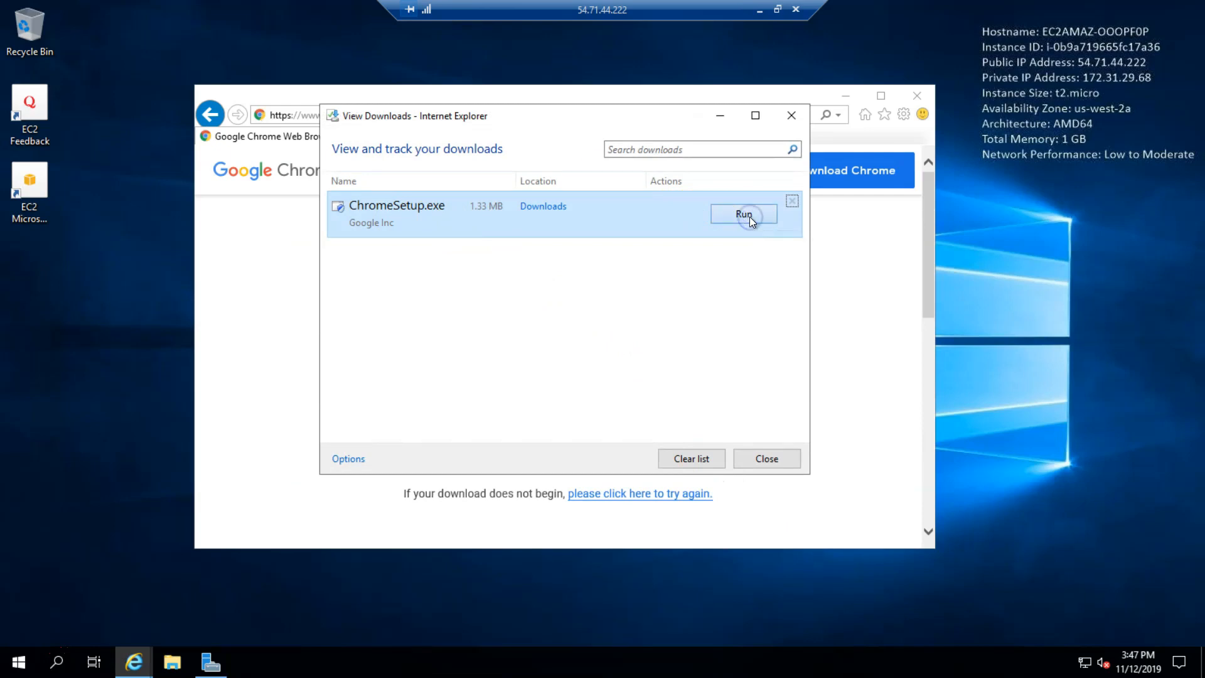
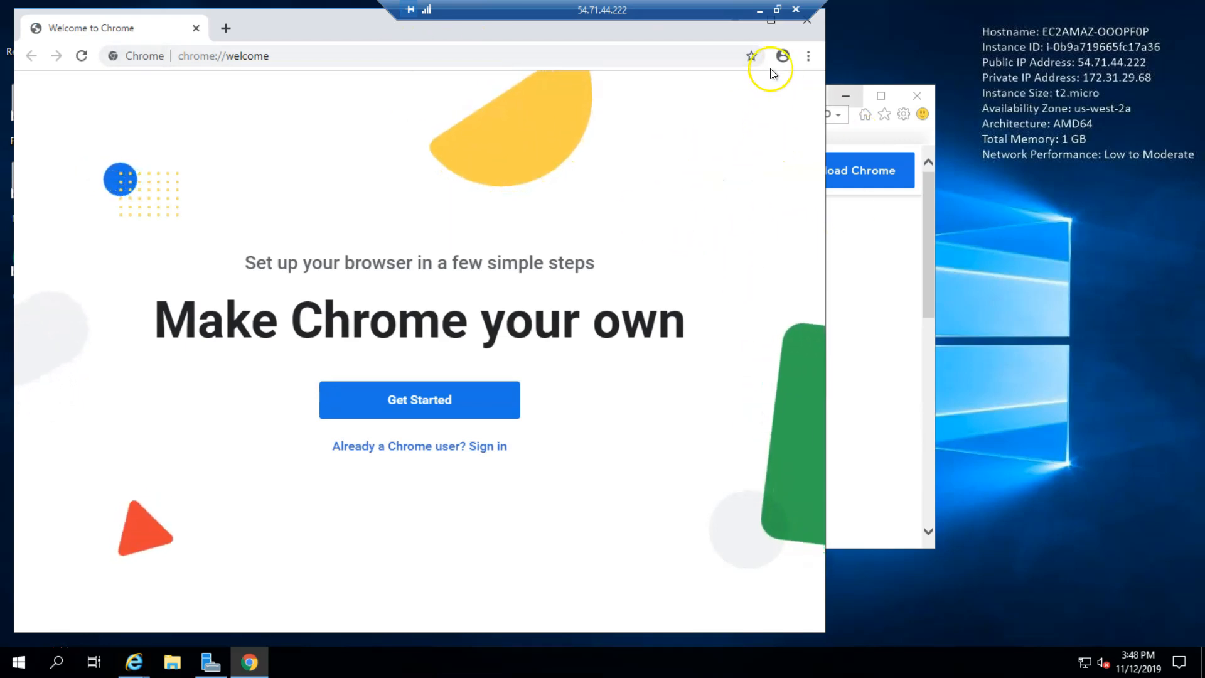
Step: Open and close the profile menu, then drag the Chrome window right and down to reveal the desktop shortcuts
click(782, 56)
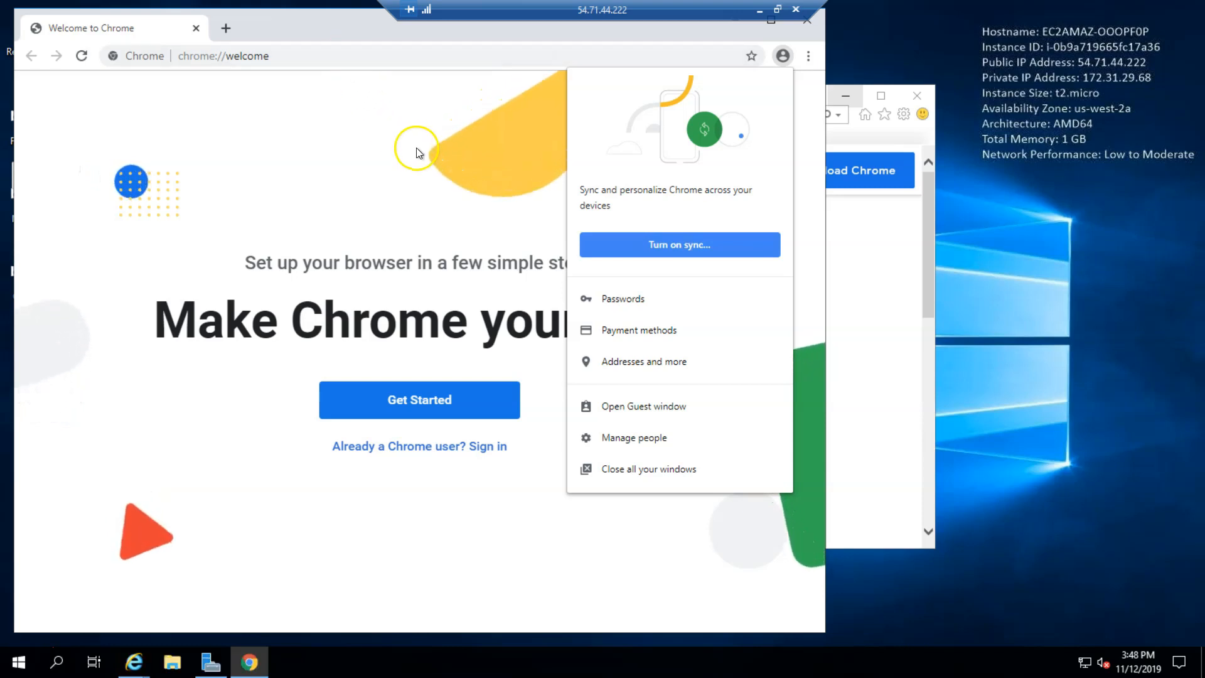
drag(349, 32, 433, 47)
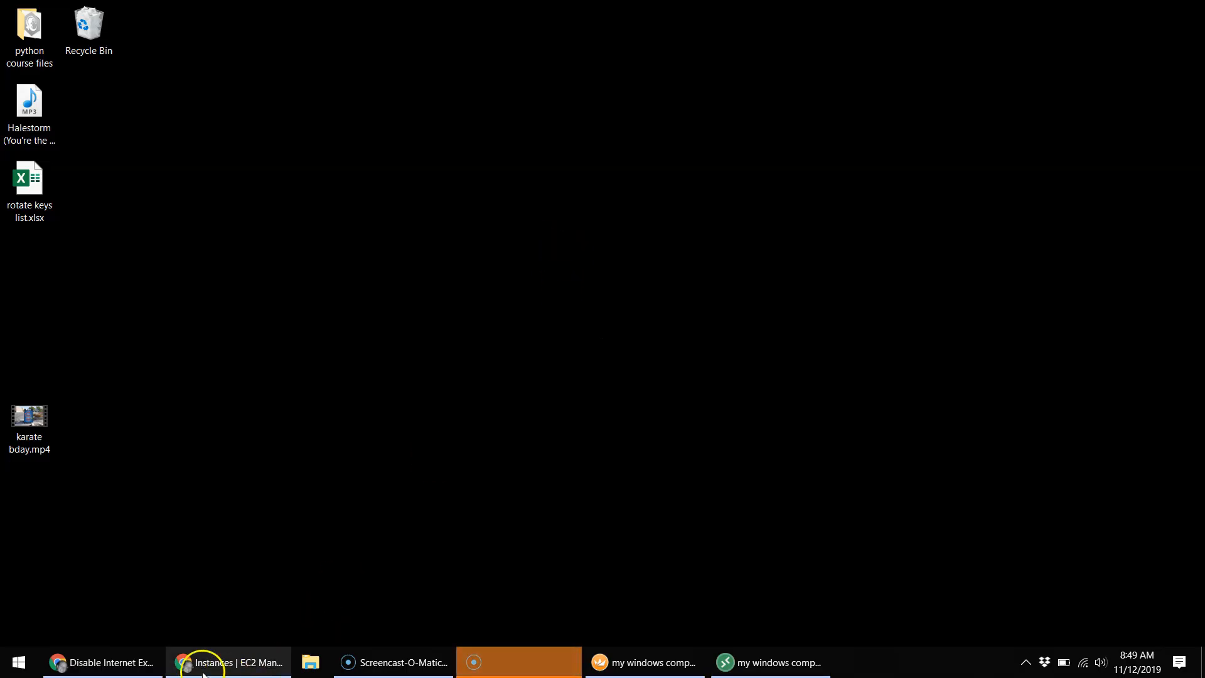
Step: On the local computer's Chrome, review and close the CF Affiliate Grabber settings
click(126, 667)
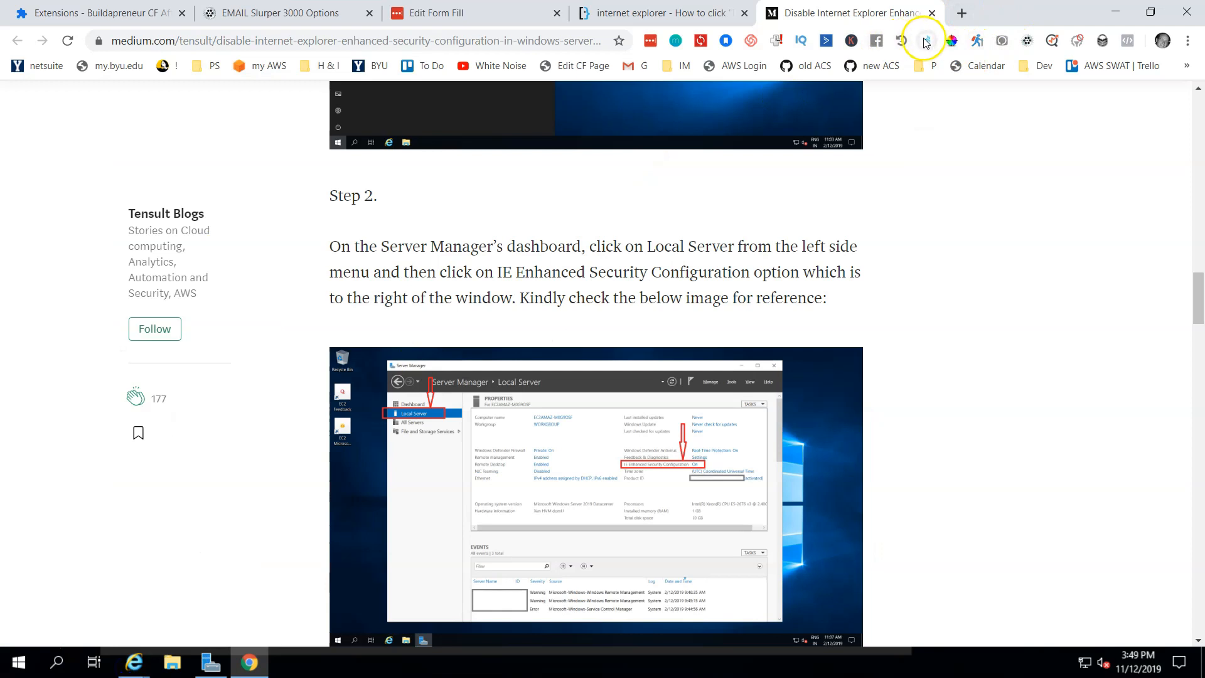
click(926, 40)
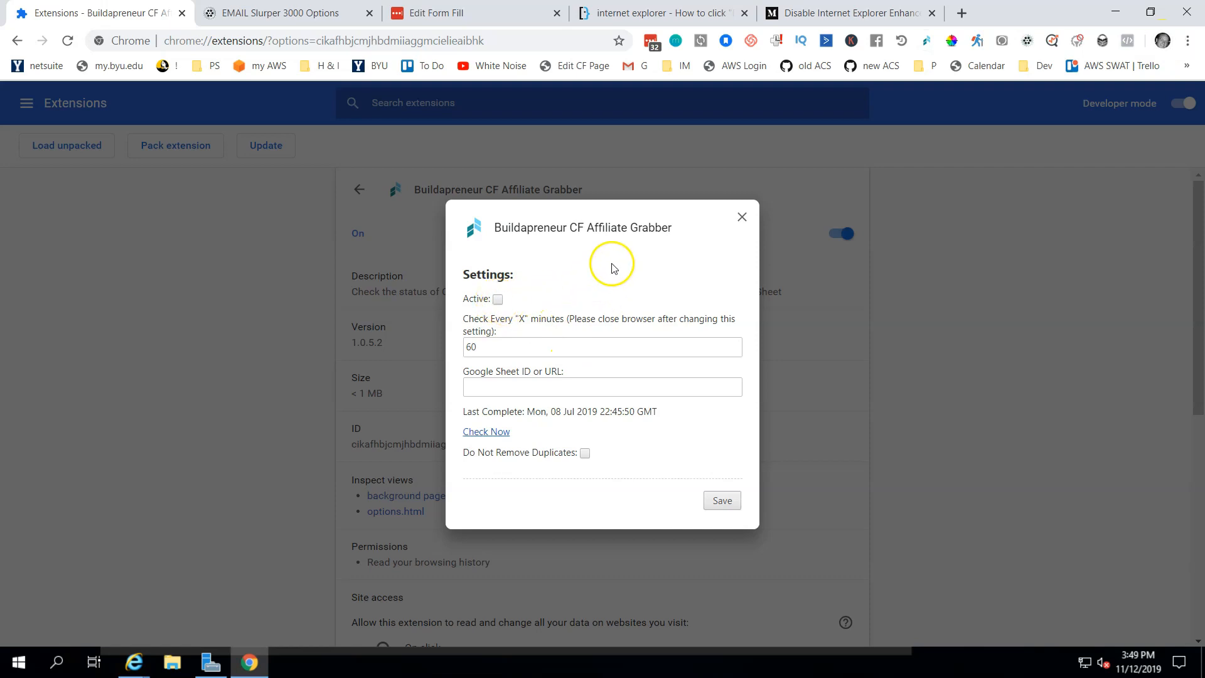
click(742, 220)
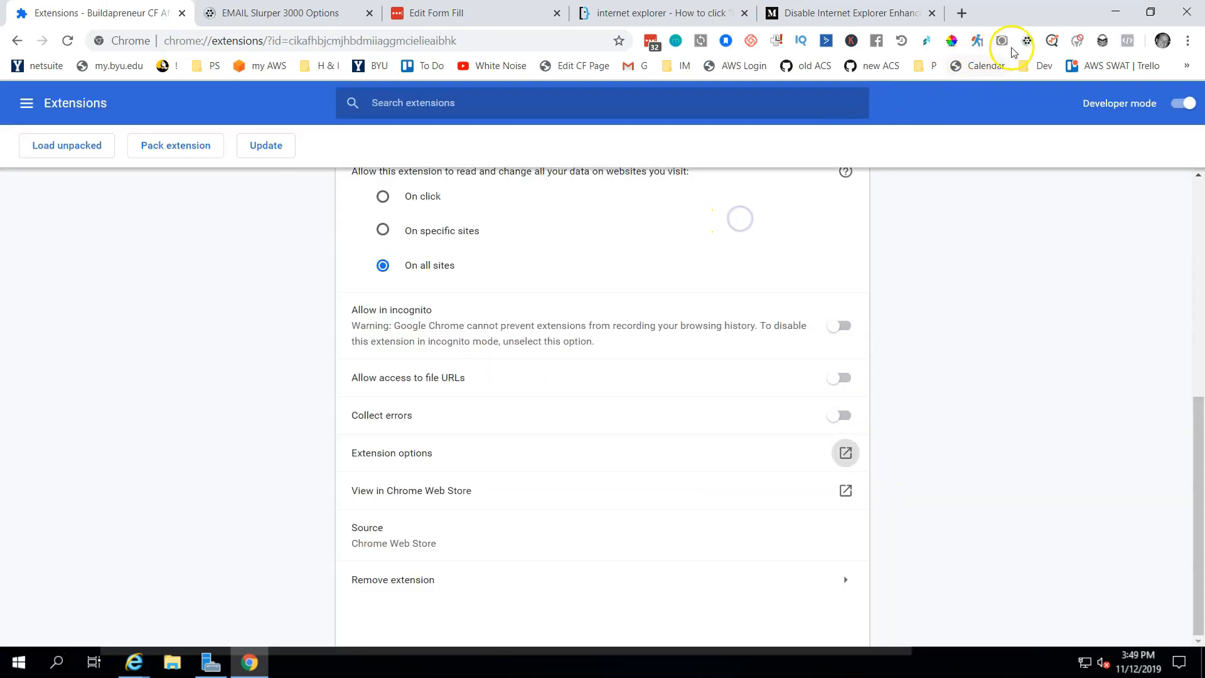
Step: Switch Email Slurper 3000 off in its settings, then minimize the local browser
click(1027, 40)
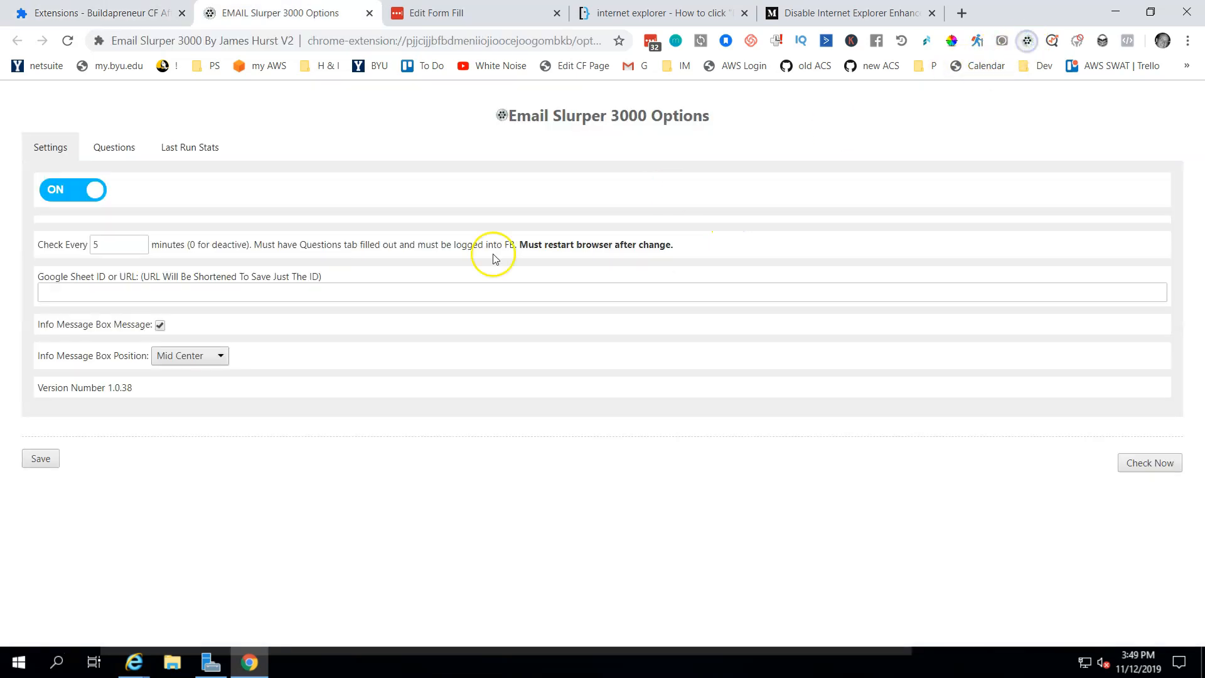
click(69, 197)
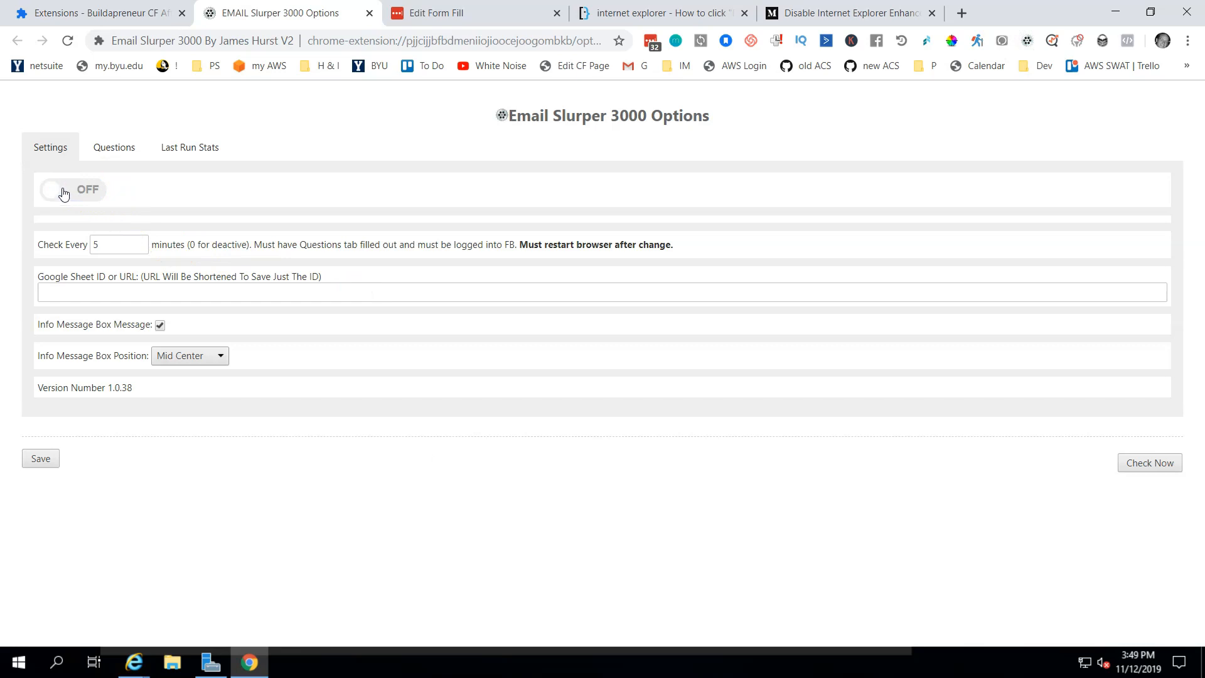
click(176, 294)
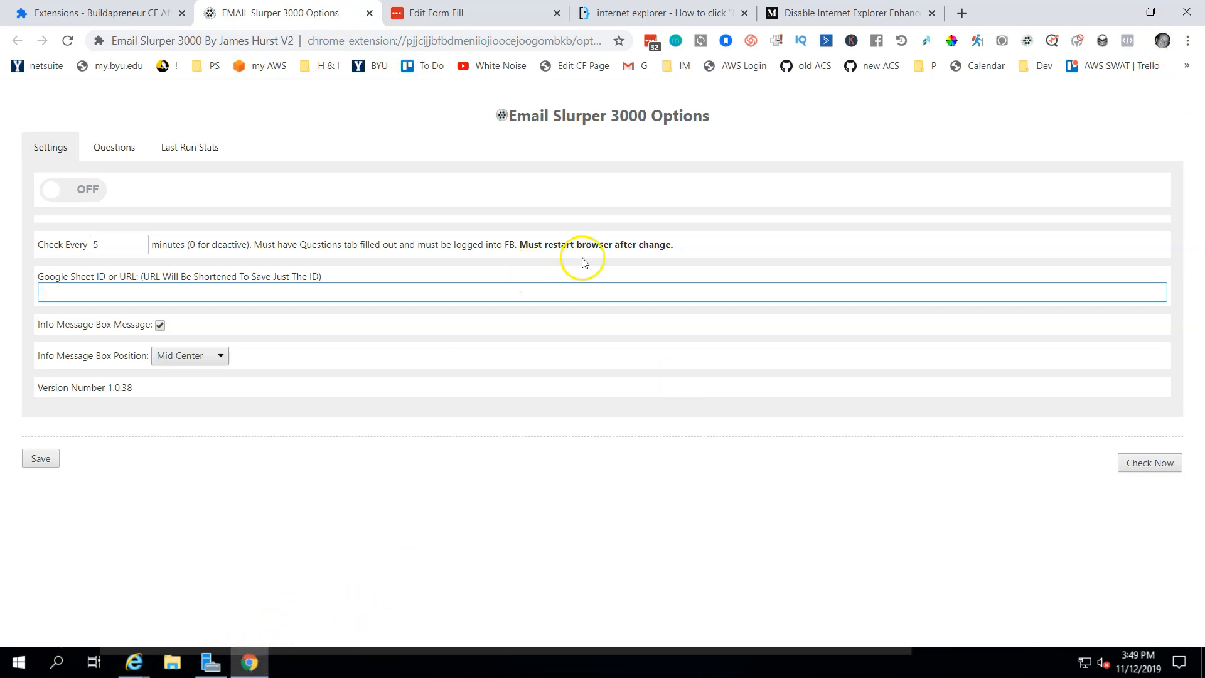
click(1116, 13)
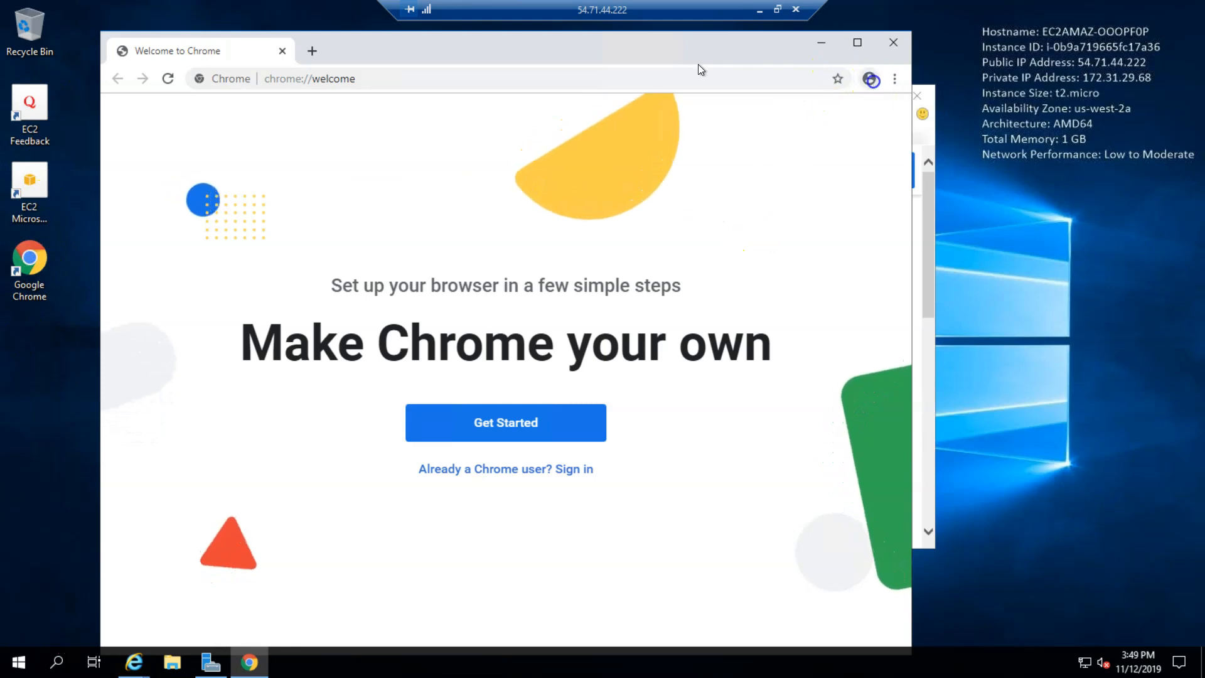
Step: Start Turn on sync from the profile menu and sign in with the Google account's e-mail and password
click(870, 78)
click(782, 268)
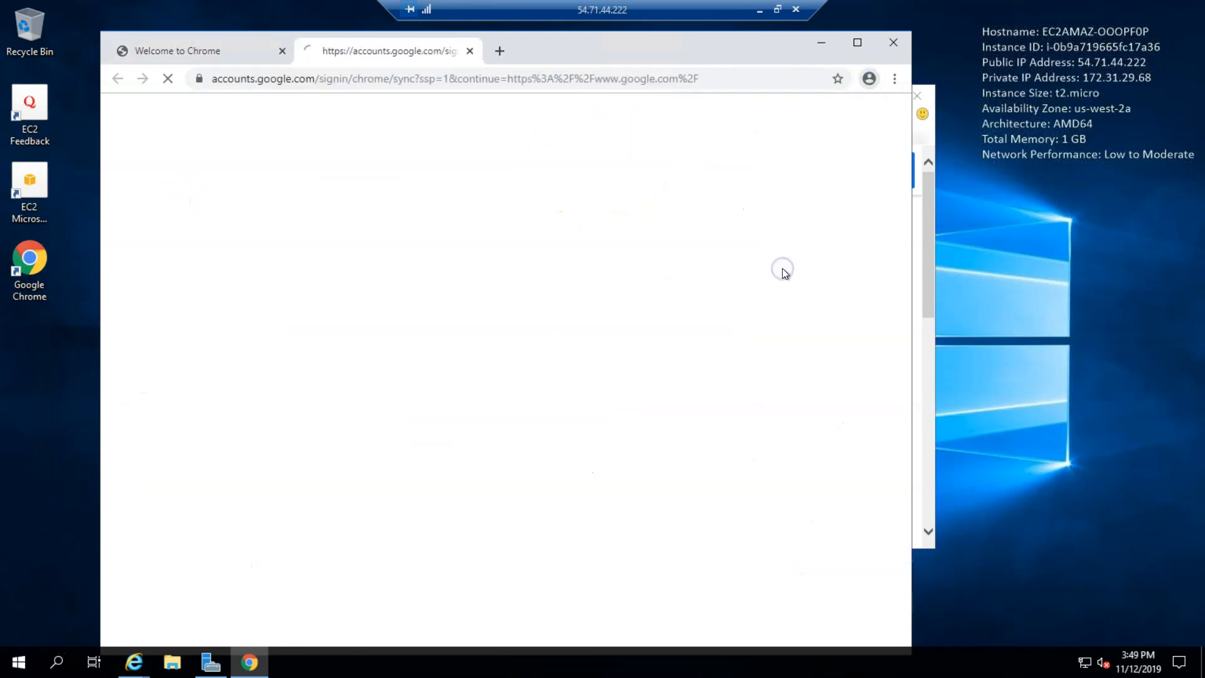
click(524, 366)
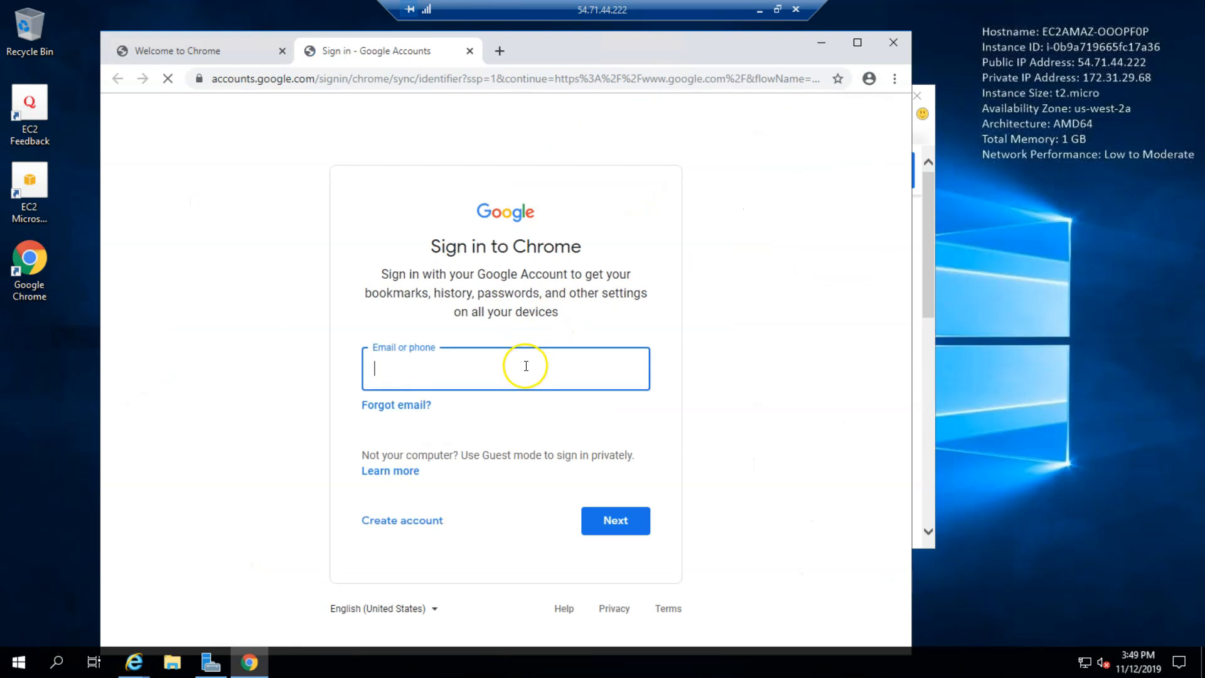
key(Return)
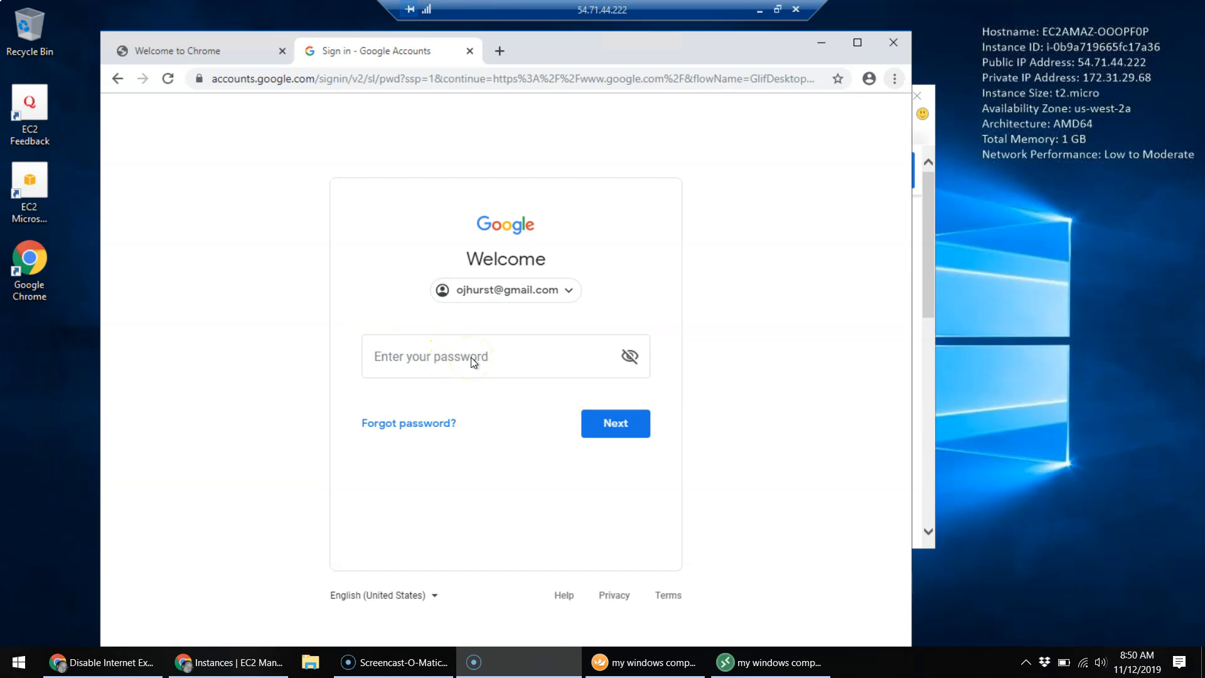
click(471, 357)
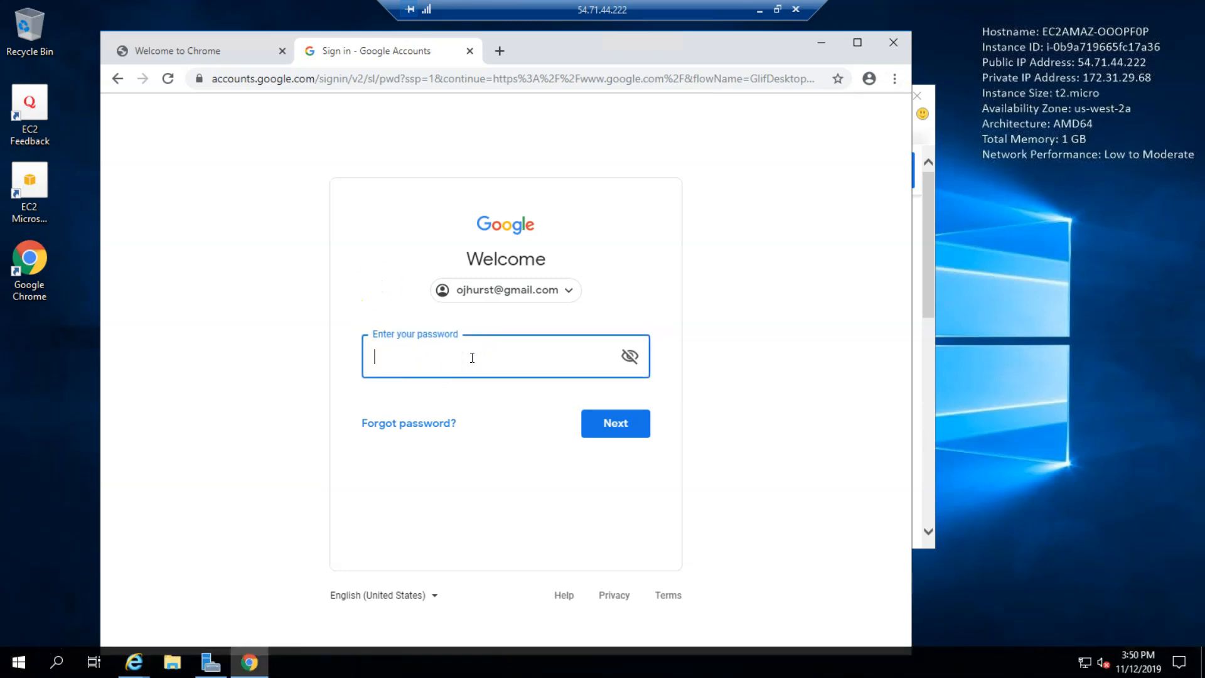
click(624, 426)
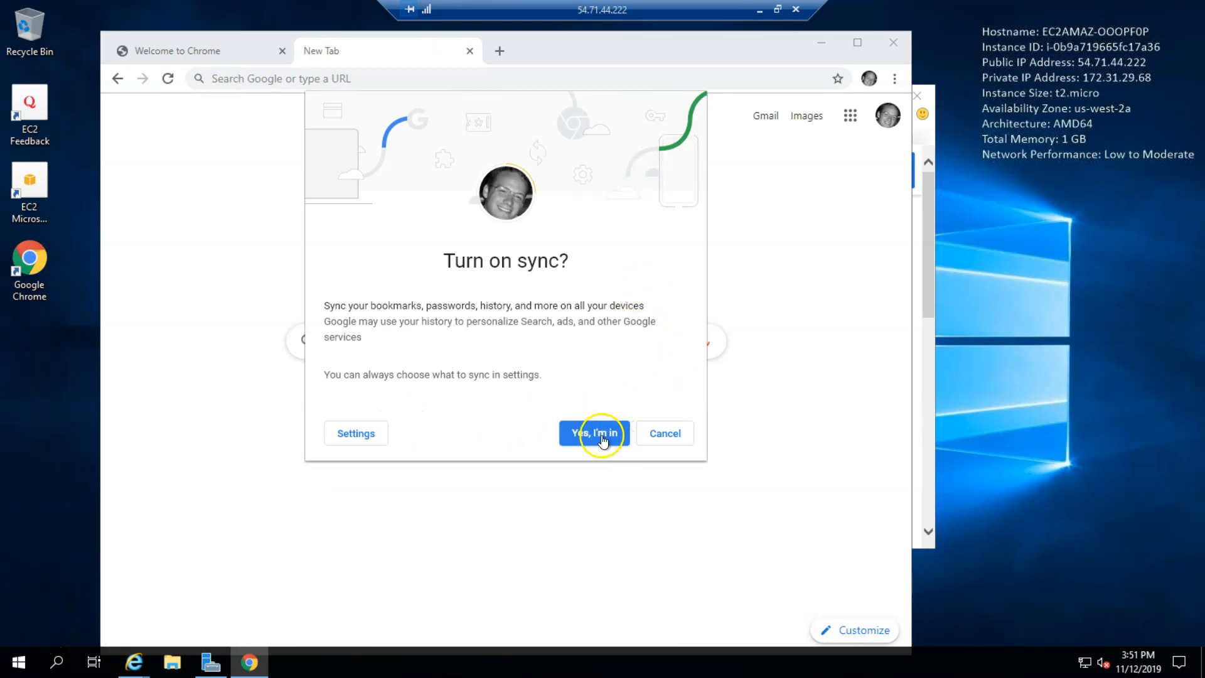
Step: Accept sync with Yes, I'm in, maximize Chrome, and close the YouTube tab
click(601, 435)
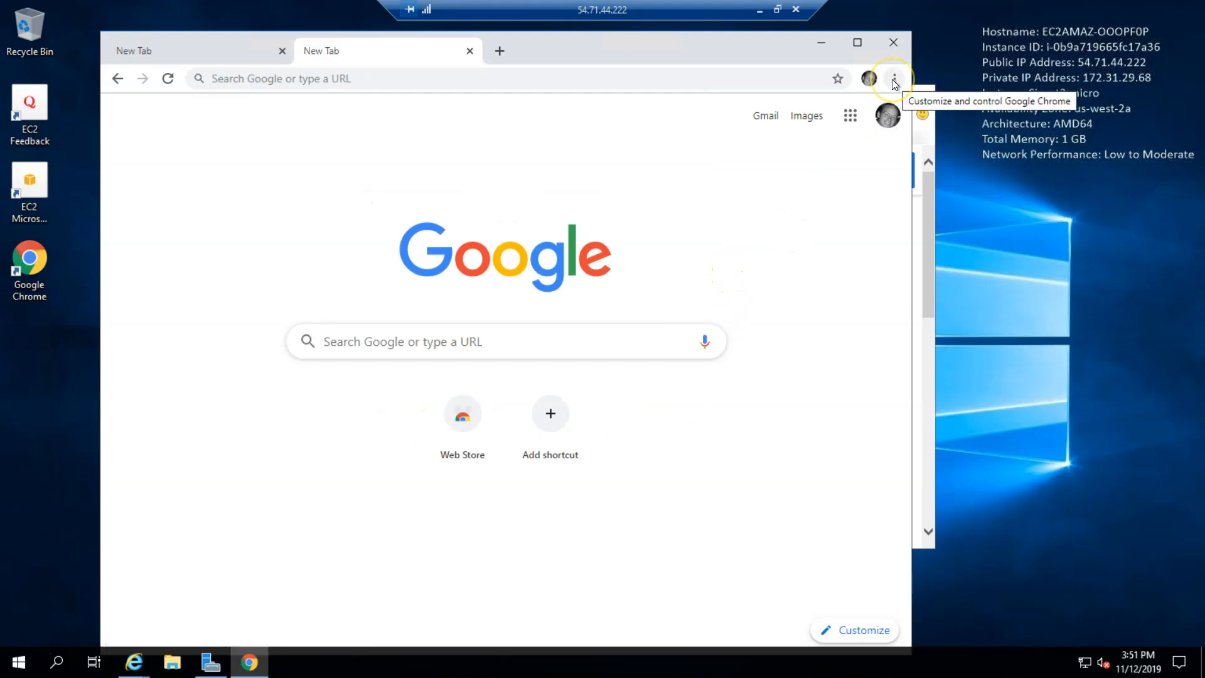
click(858, 44)
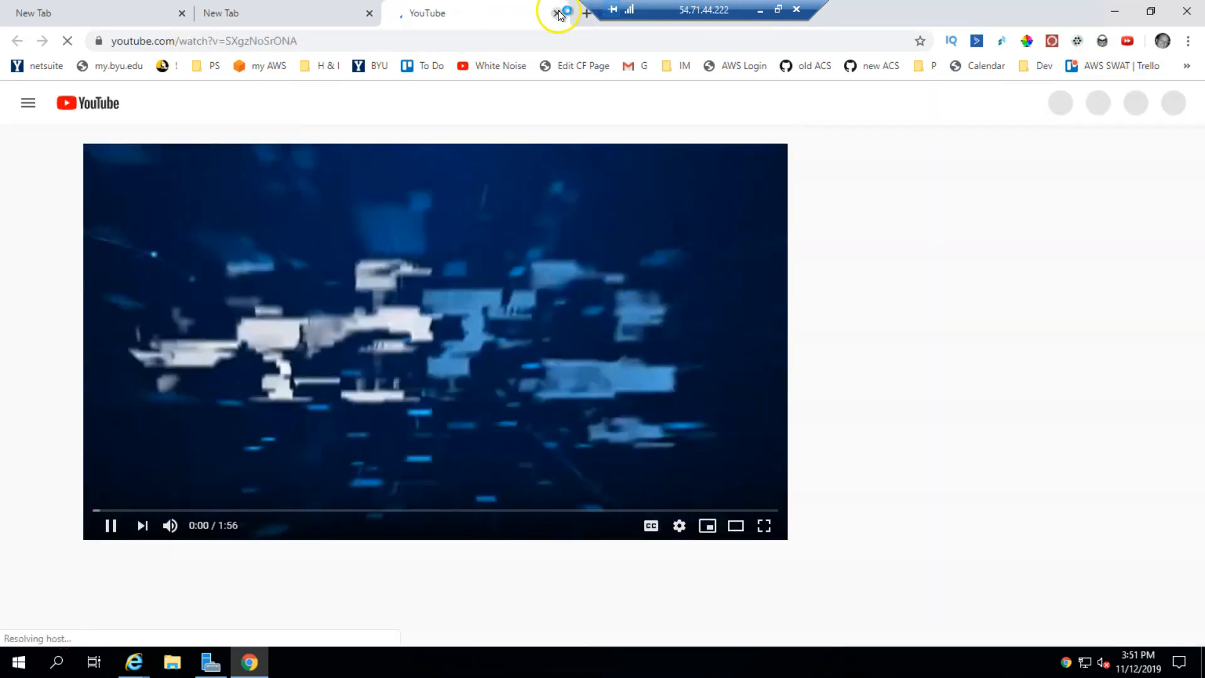
click(557, 12)
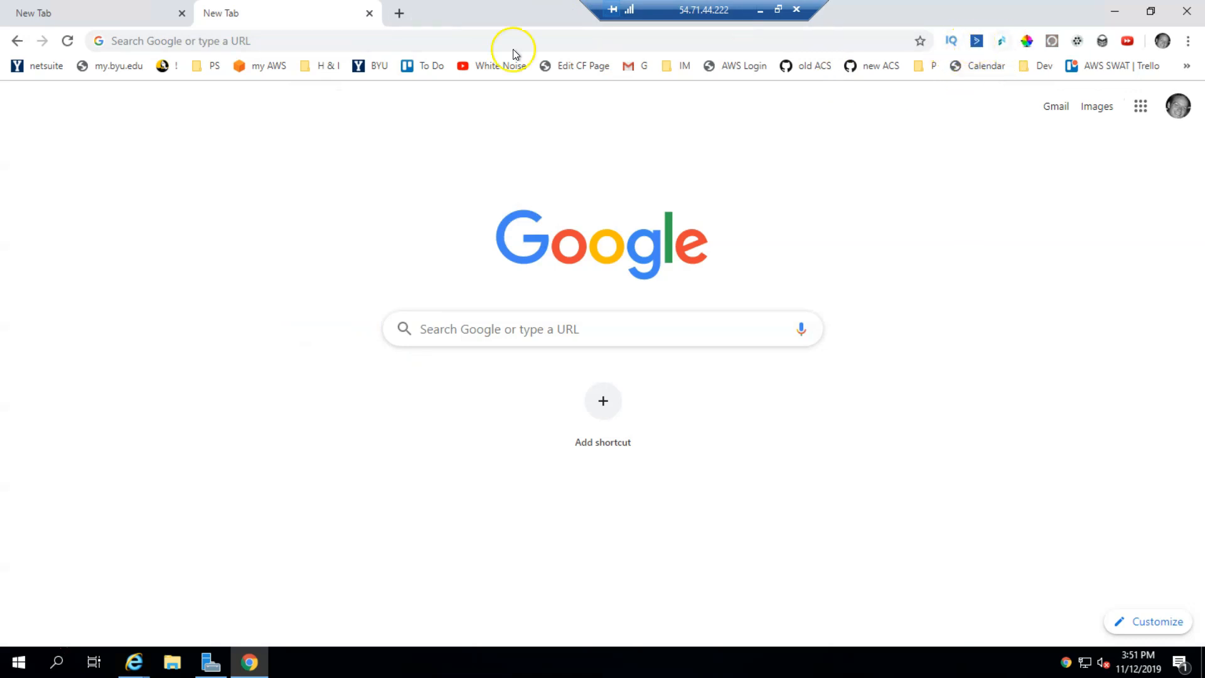
click(372, 41)
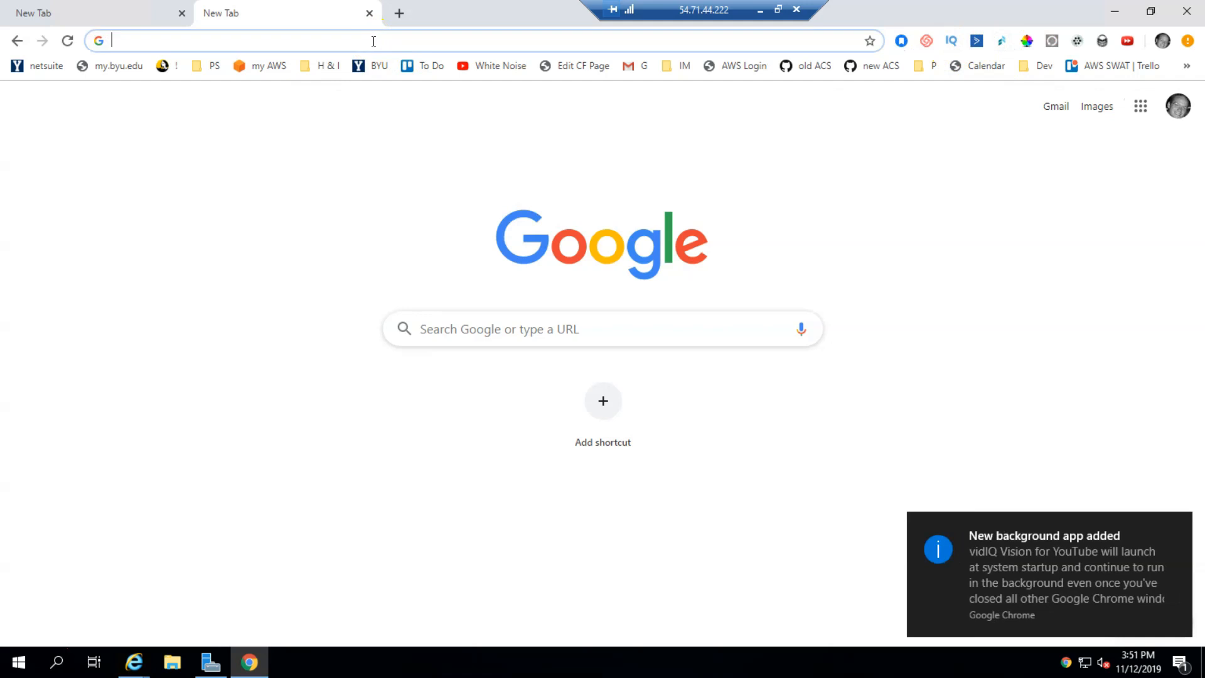
Step: Go to facebook.com and close the Keywords Everywhere install tab
text(fa)
key(Return)
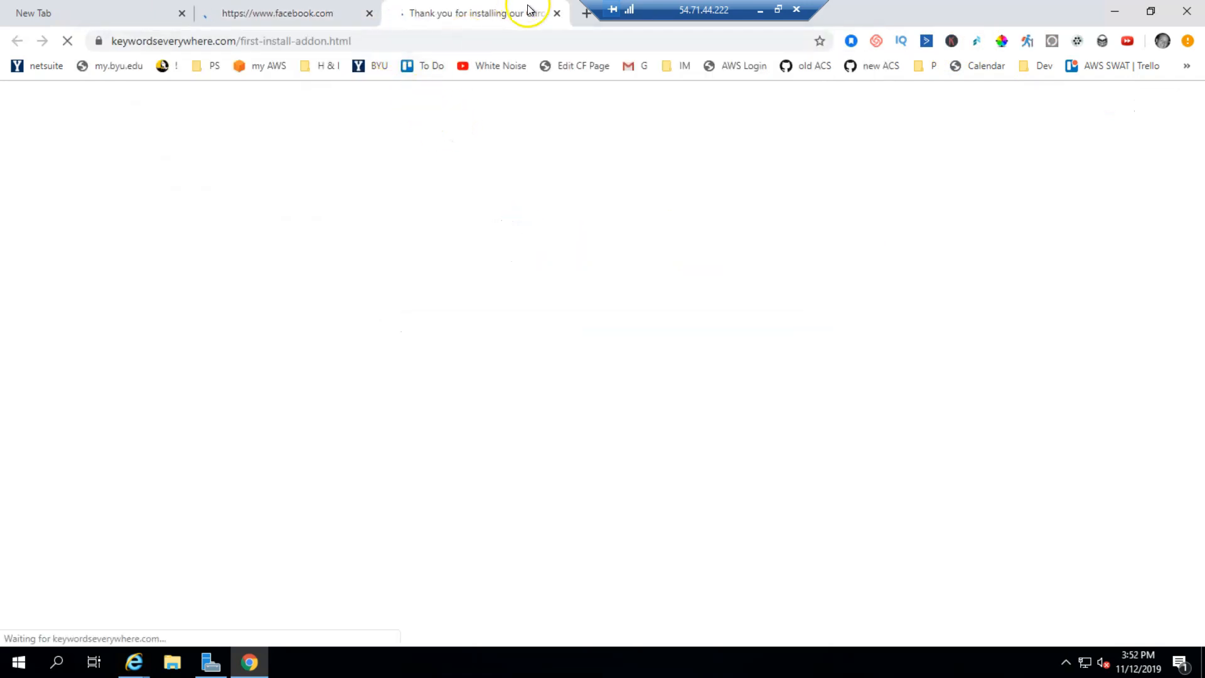
click(556, 13)
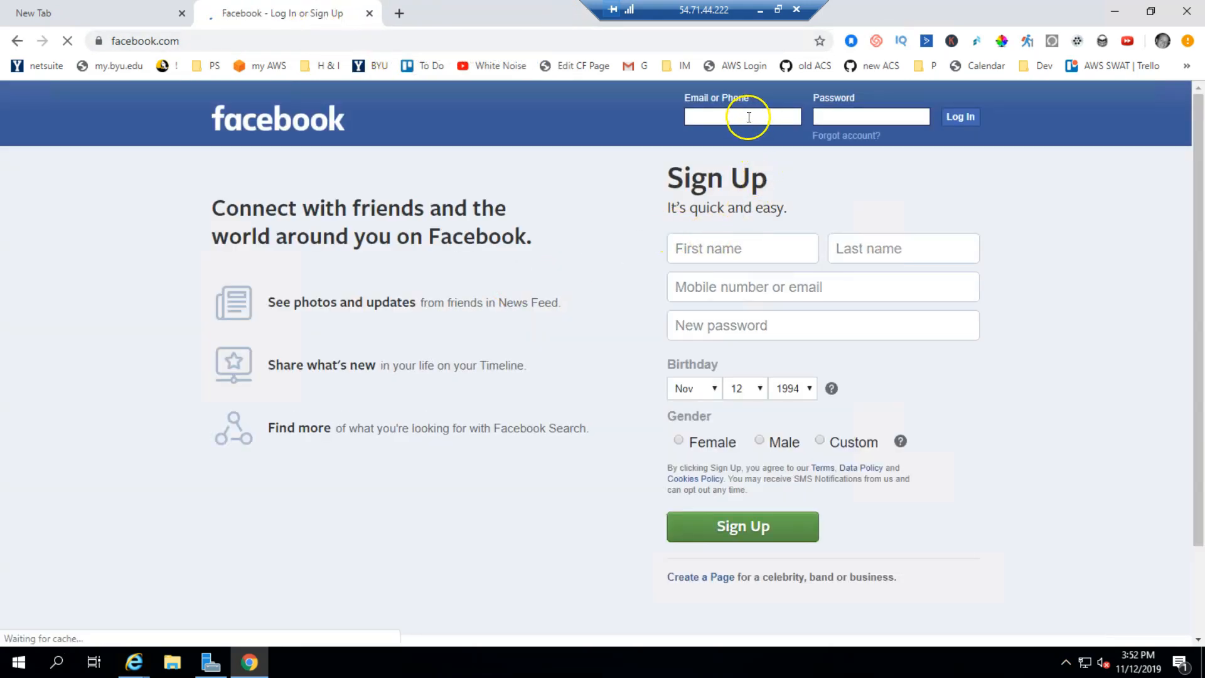
Step: Log in to Facebook with the account e-mail and password and submit the two-factor login code
click(749, 118)
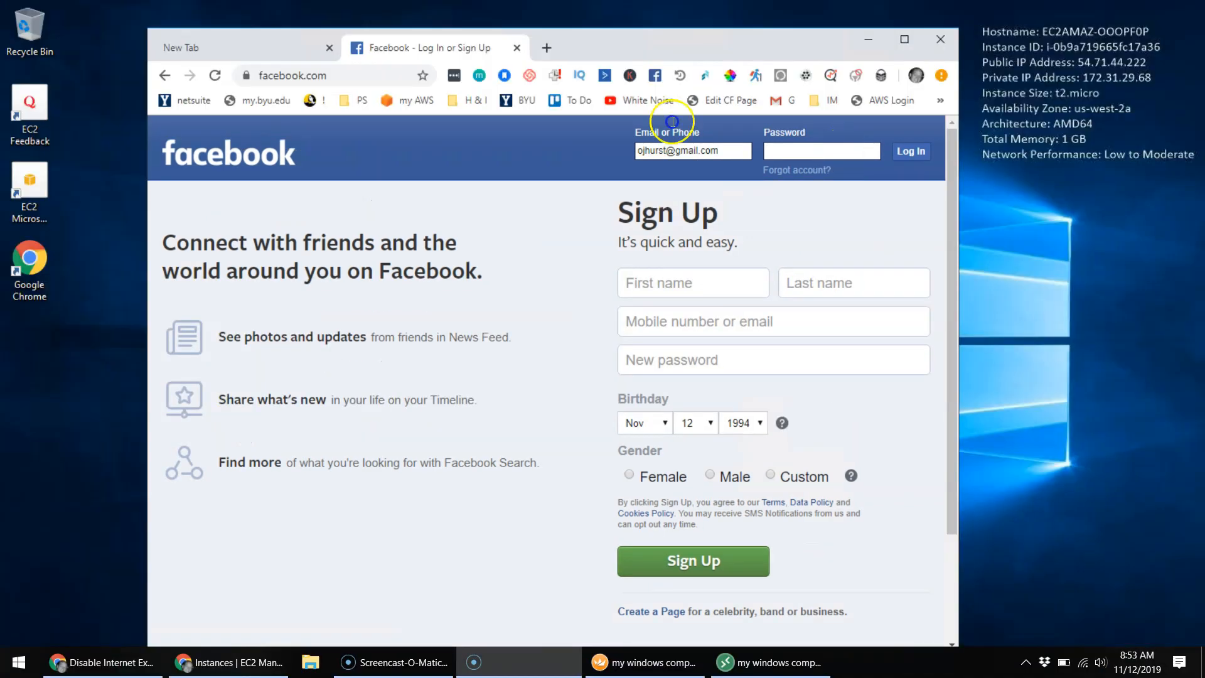
click(840, 151)
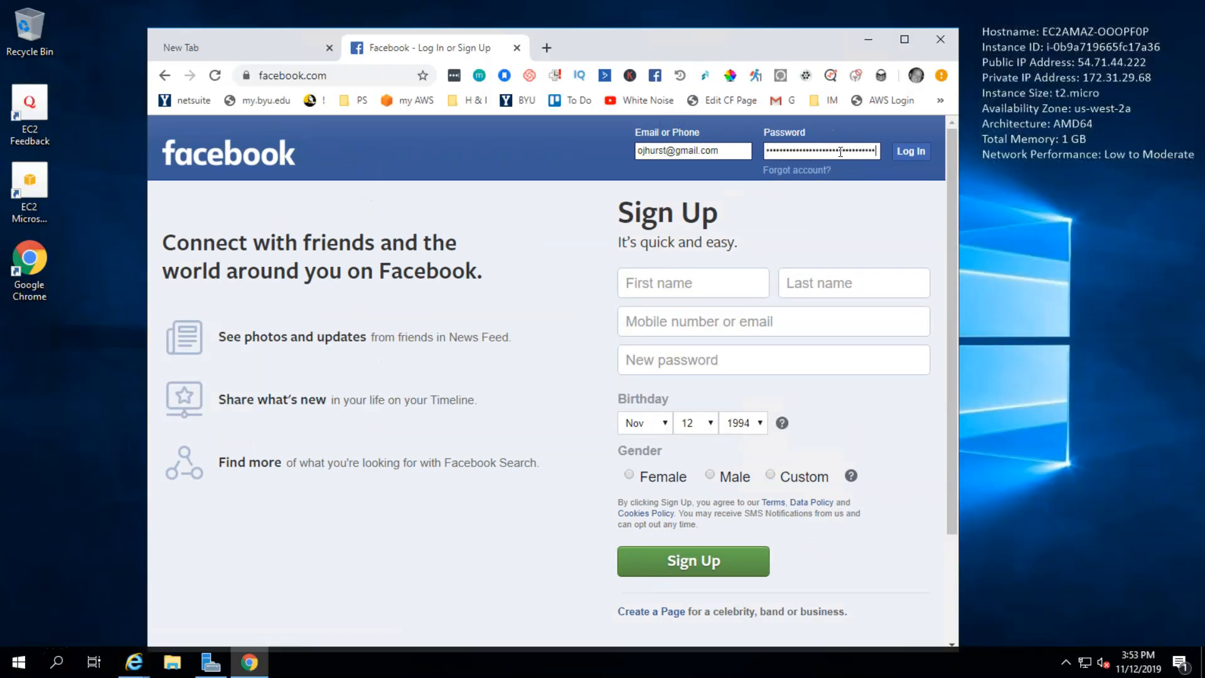
click(920, 154)
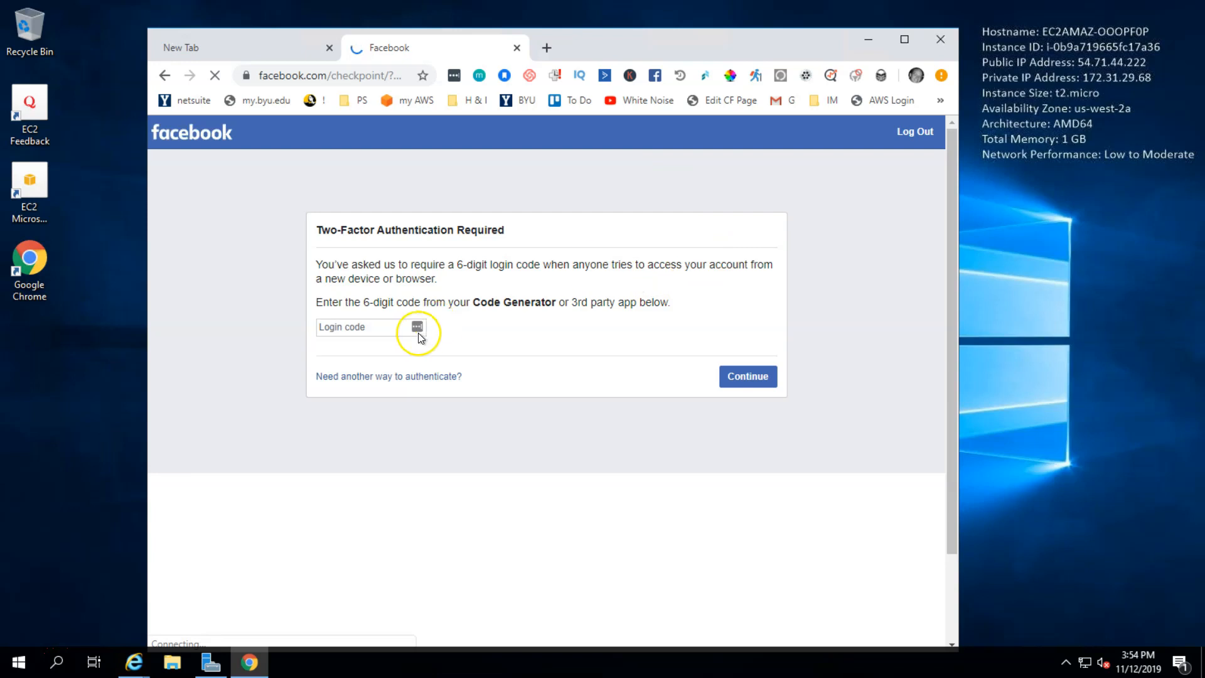
click(414, 336)
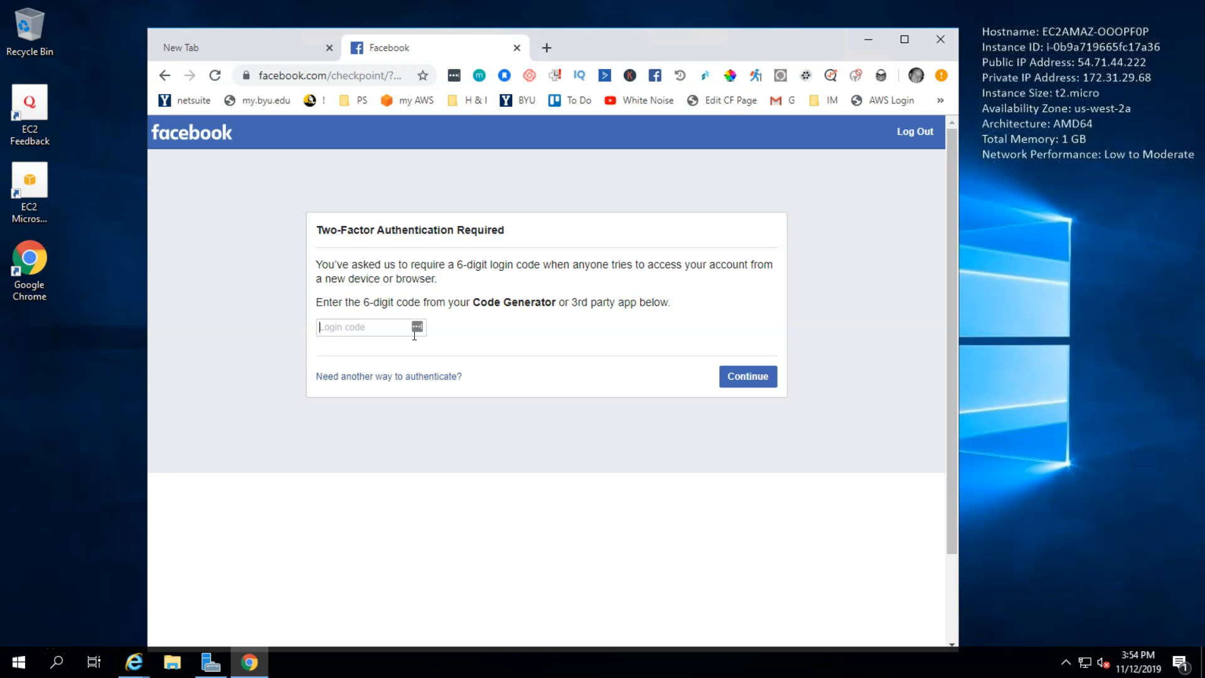
key(Return)
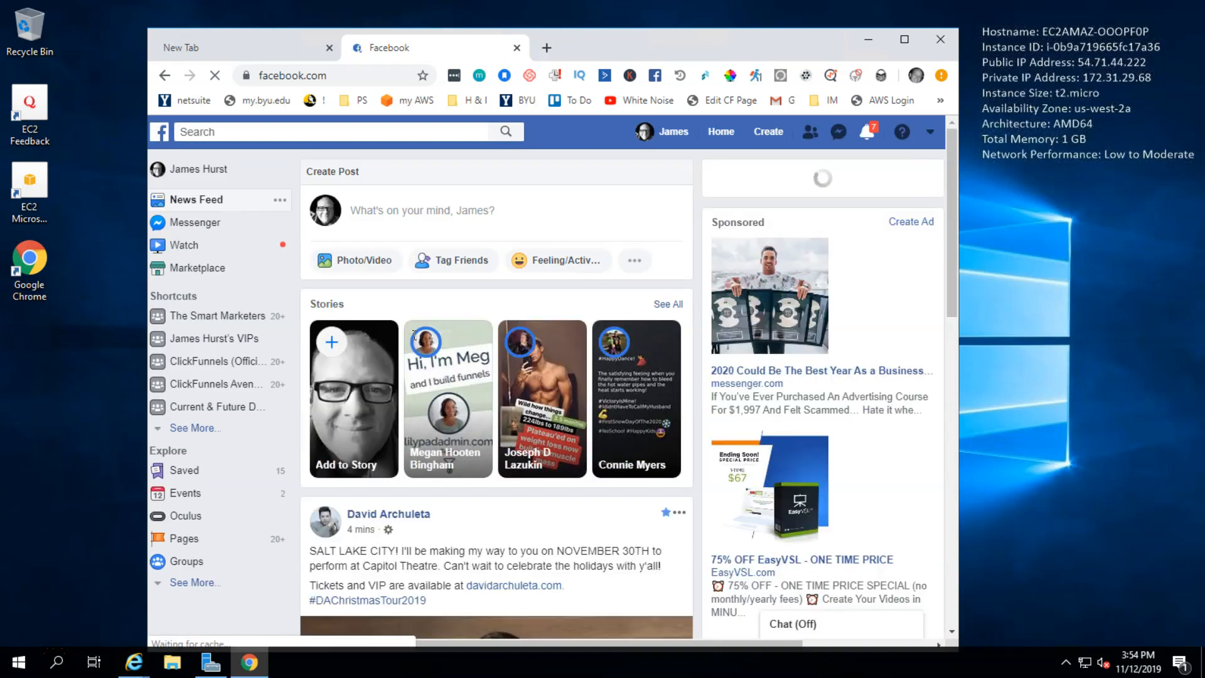
Step: Lower the Chrome window slightly and allow Facebook to show notifications
click(448, 341)
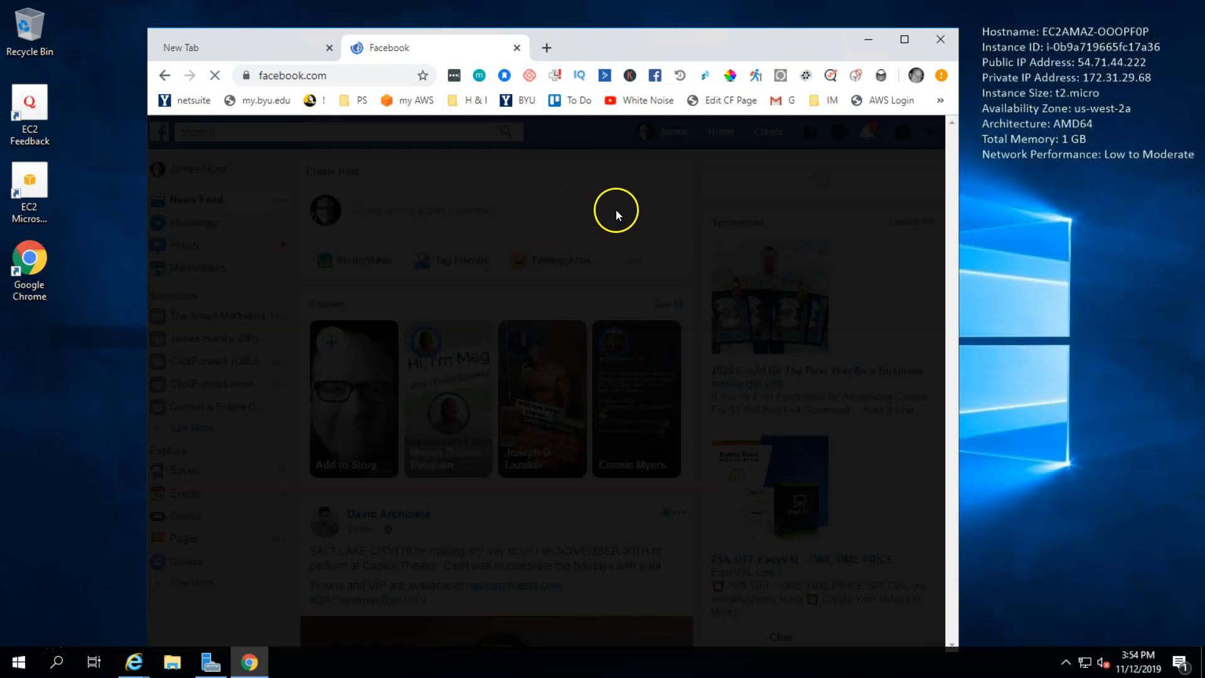
click(692, 24)
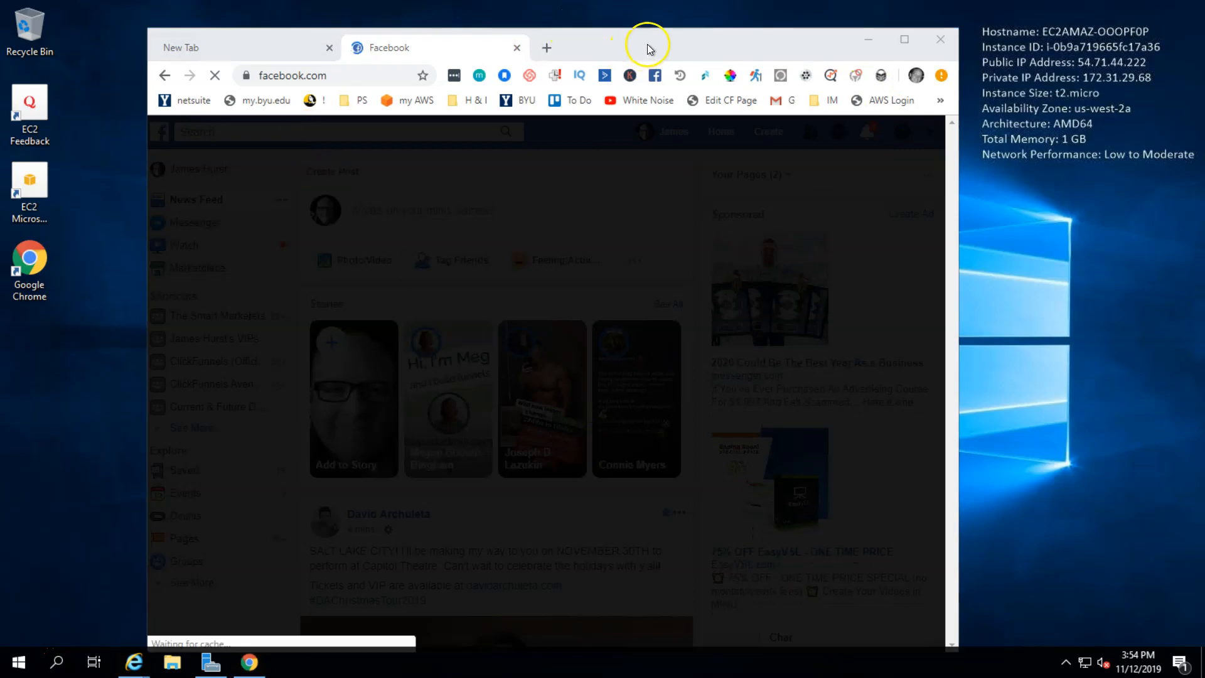
drag(653, 32, 648, 63)
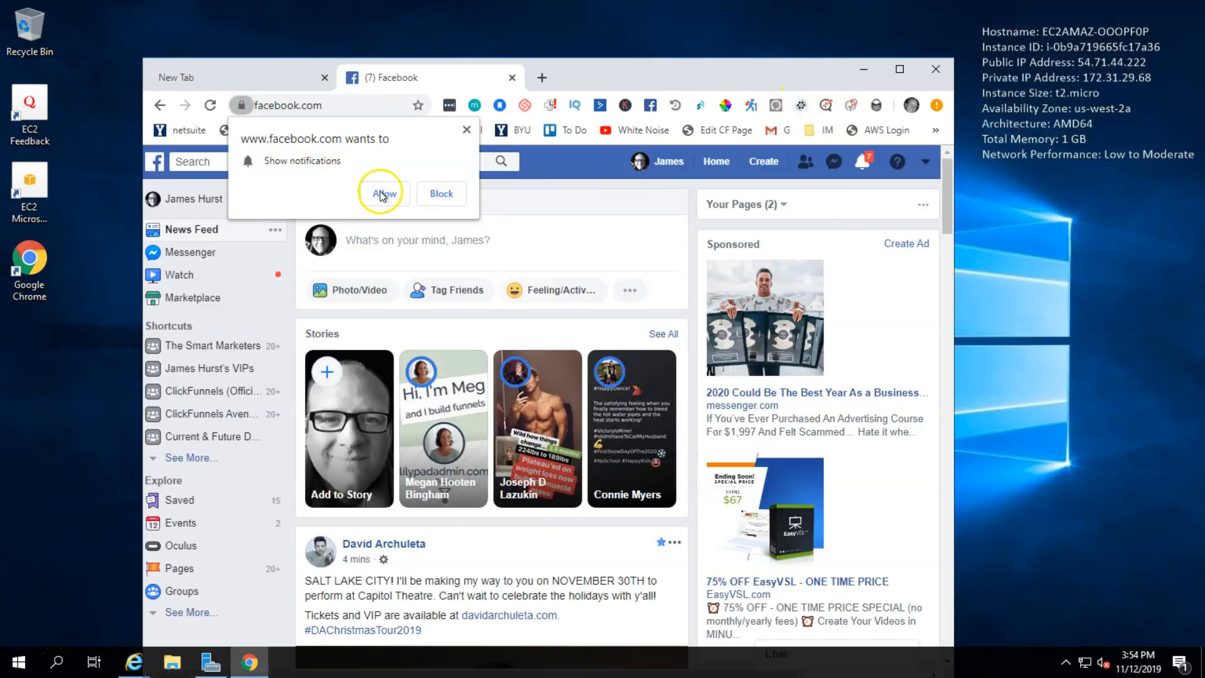
click(467, 131)
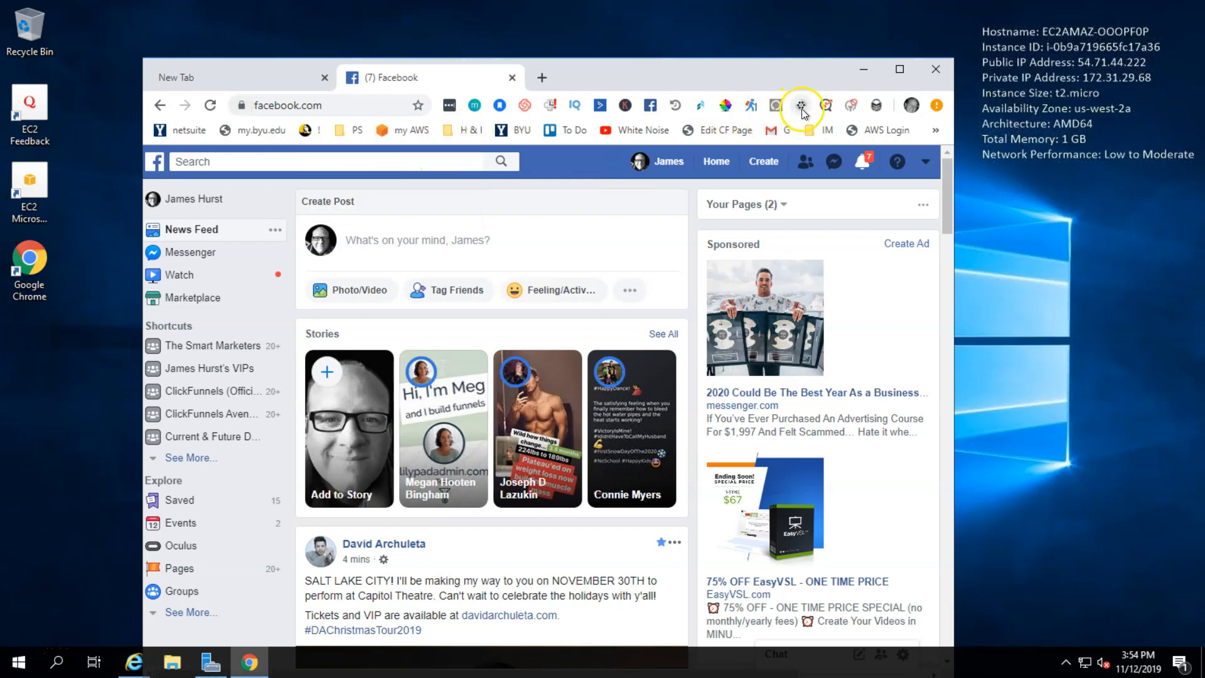
Step: Open the Email Slurper 3000 settings and maximize the browser window
click(801, 106)
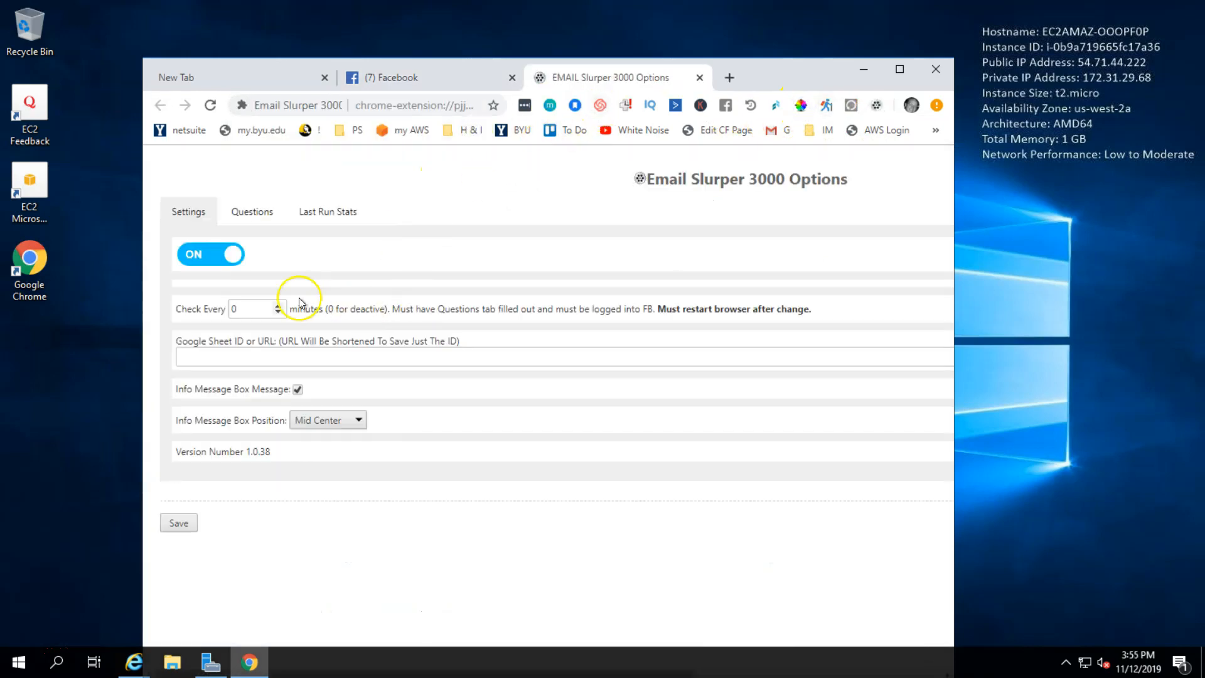
drag(263, 312, 226, 312)
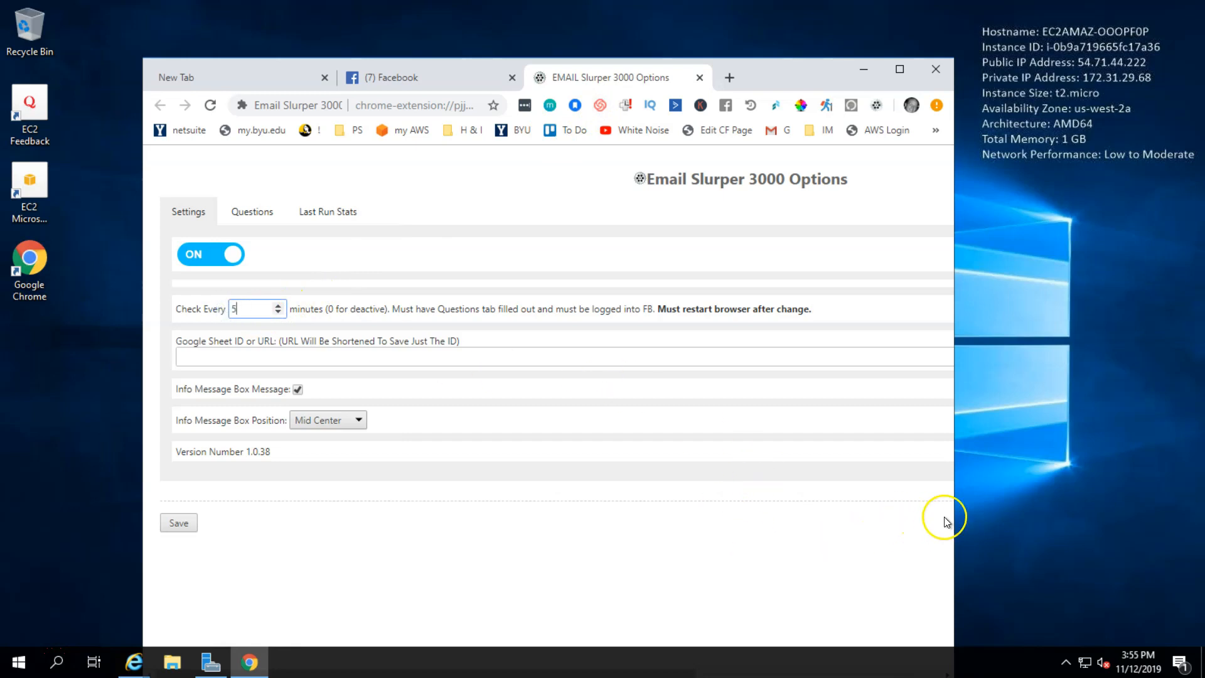
drag(955, 519, 1187, 518)
click(1149, 69)
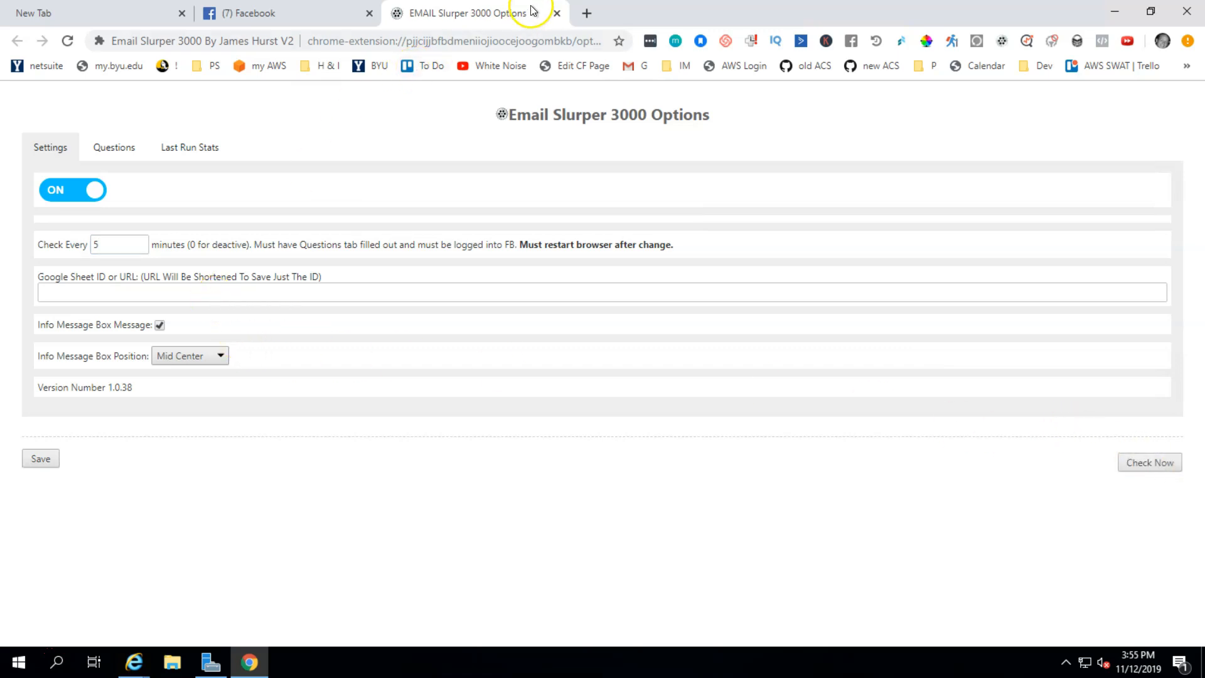
Step: Run an immediate Email Slurper check, then open the CF Affiliate Grabber settings
click(198, 291)
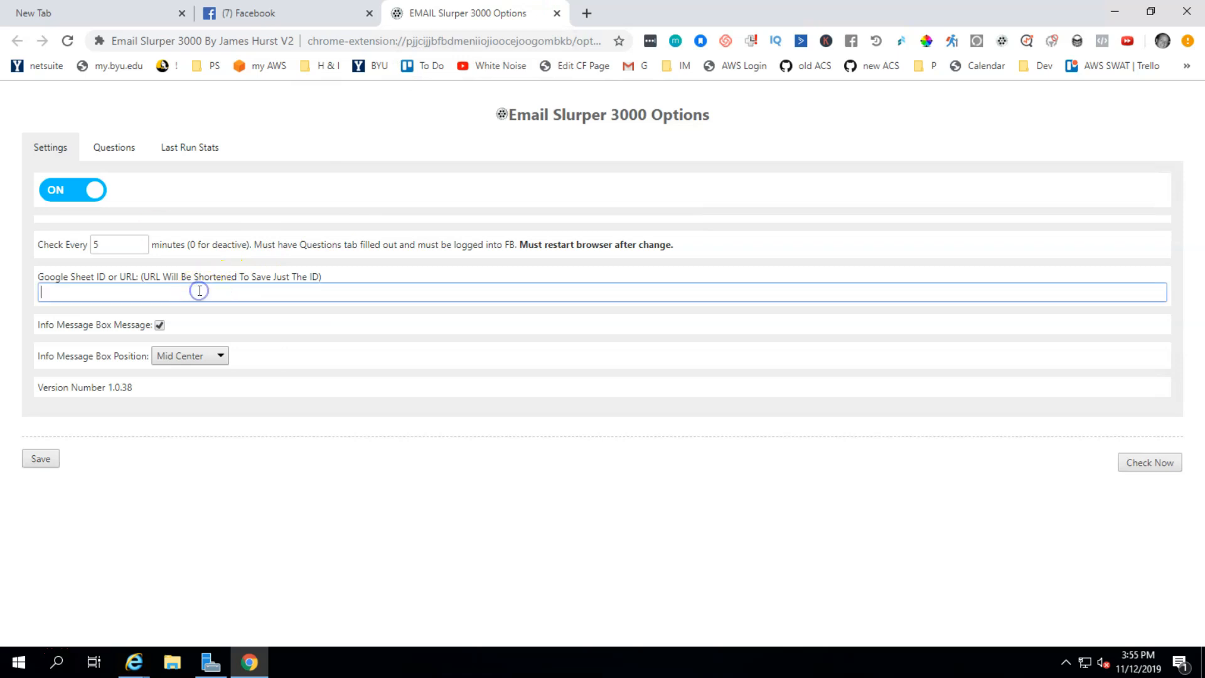
click(1150, 463)
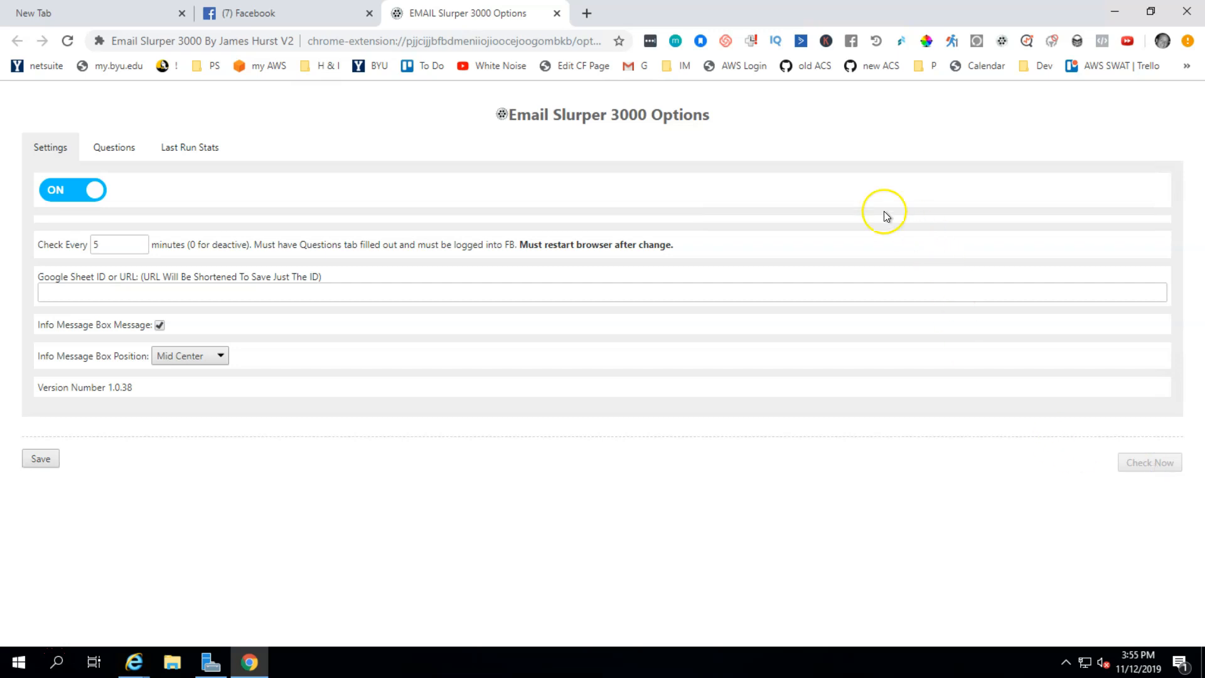
click(901, 45)
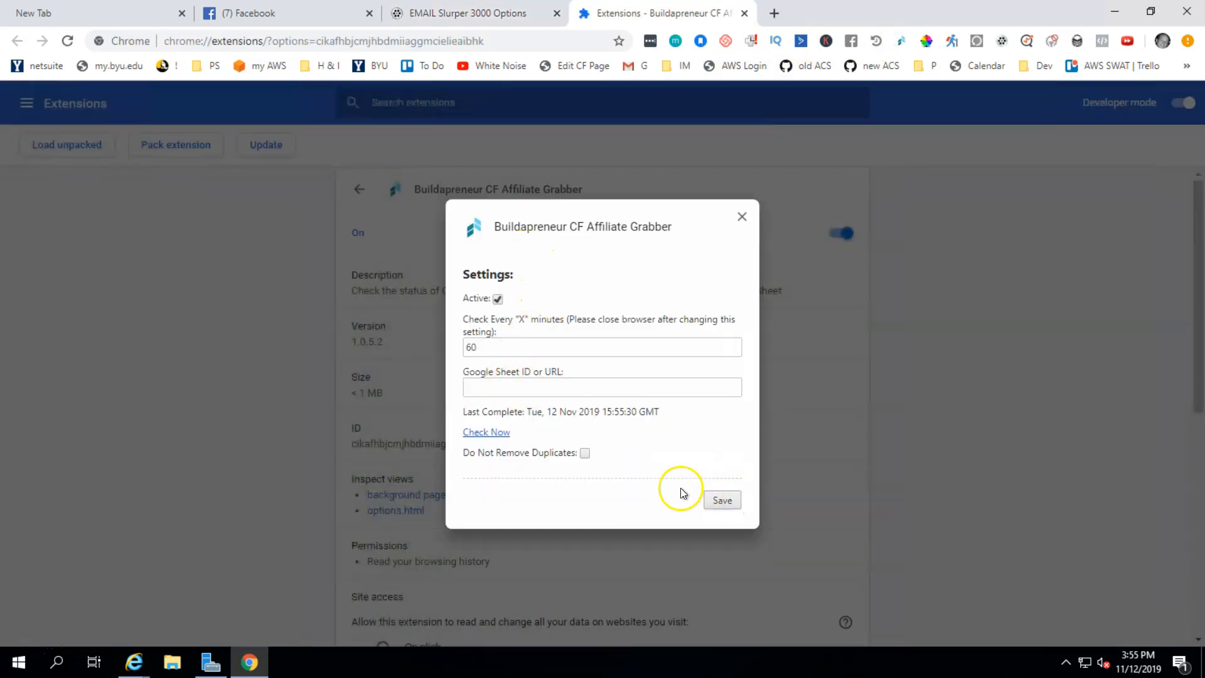
Step: Run a CF Affiliate Grabber check now, close the ClickFunnels login tab, and return to Email Slurper options
click(487, 433)
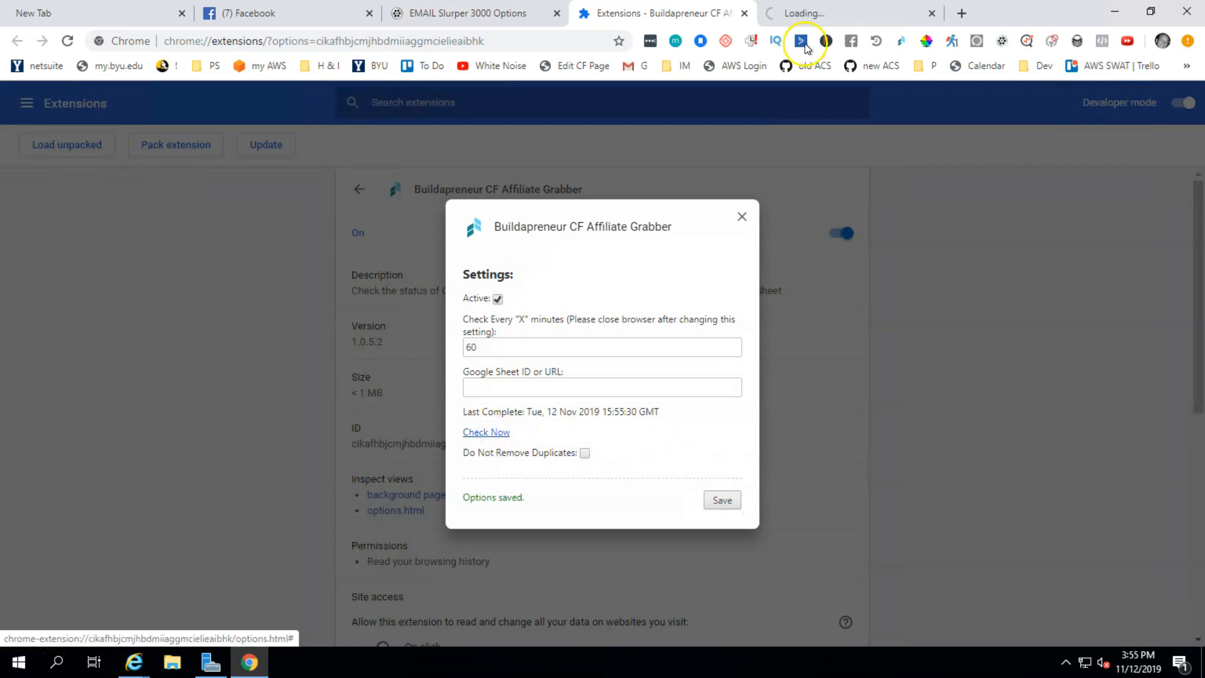
click(847, 19)
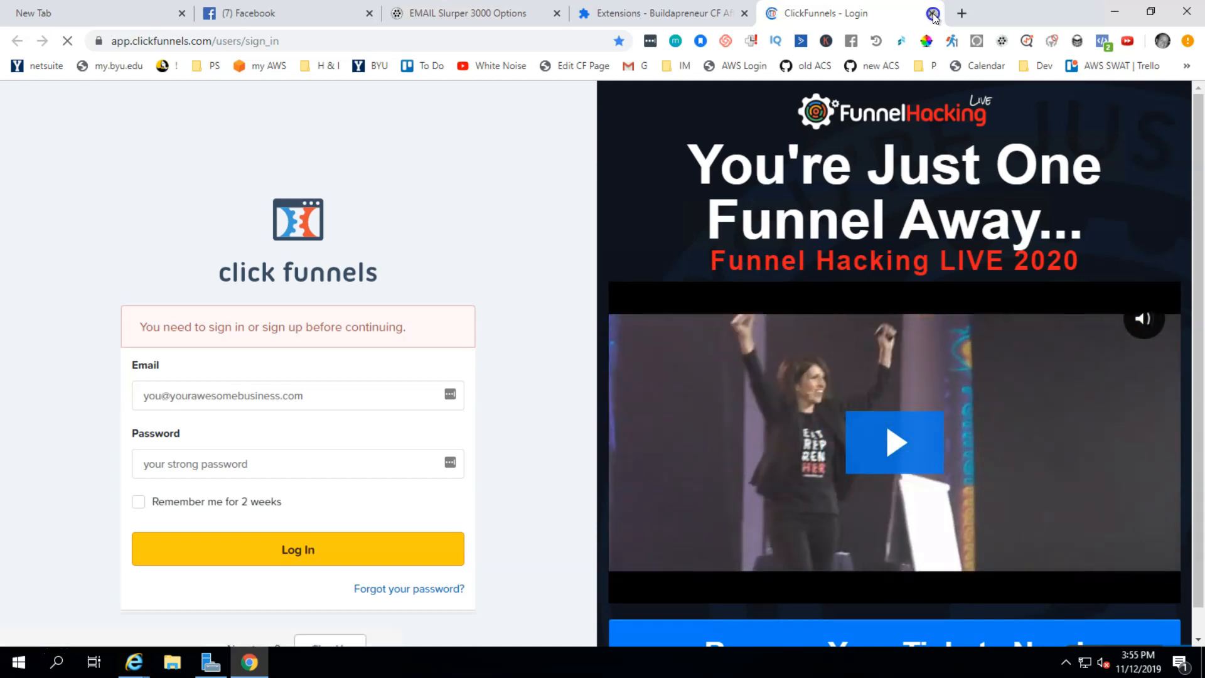
click(932, 13)
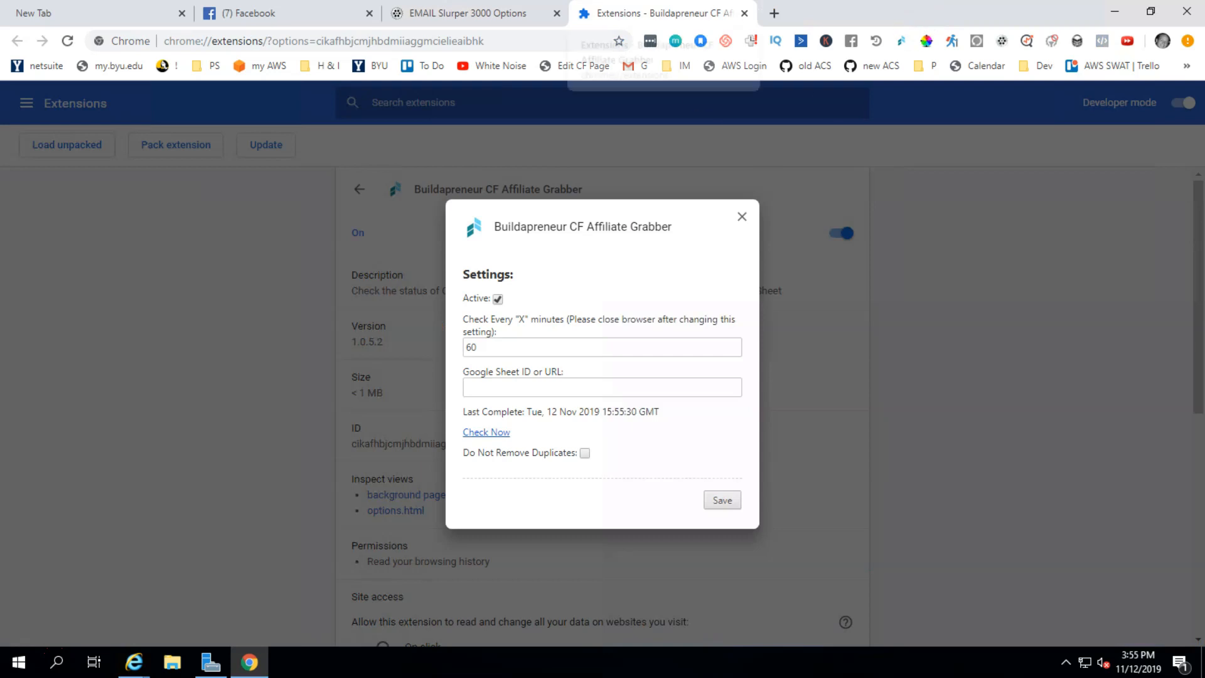
click(479, 15)
click(311, 290)
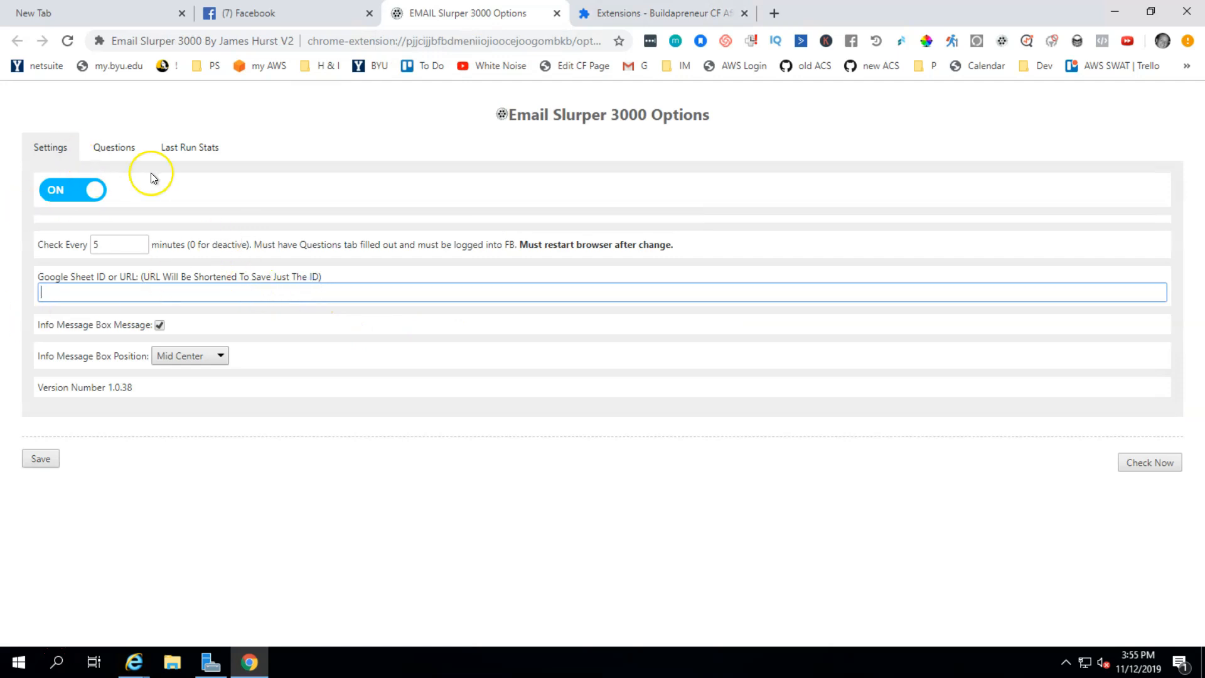
Step: Enter google.com as the Email Slurper Google Sheet value, run Check Now, and return to Facebook
click(517, 296)
click(612, 464)
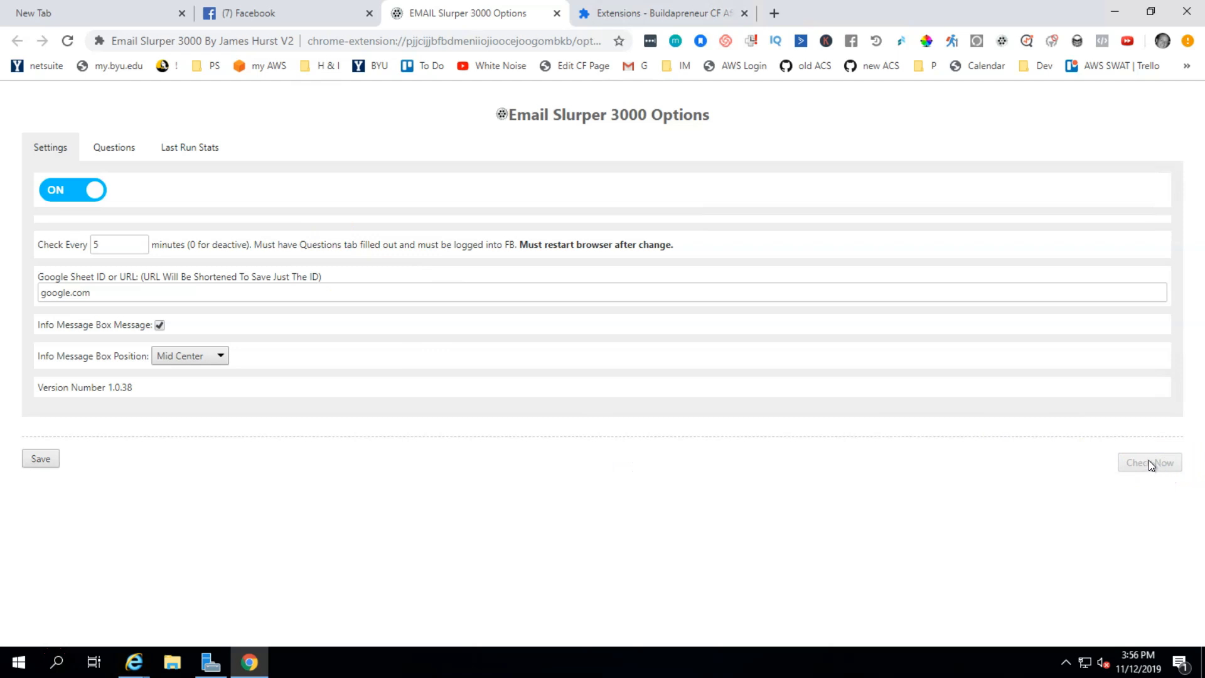
click(301, 20)
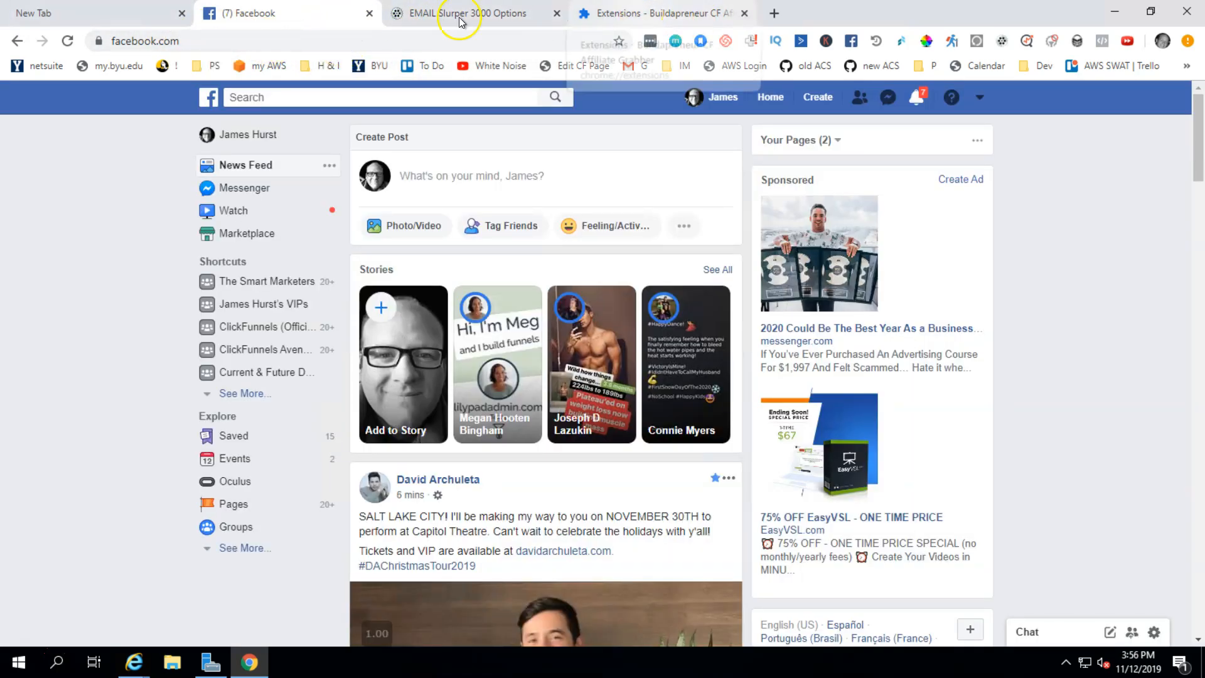
click(487, 14)
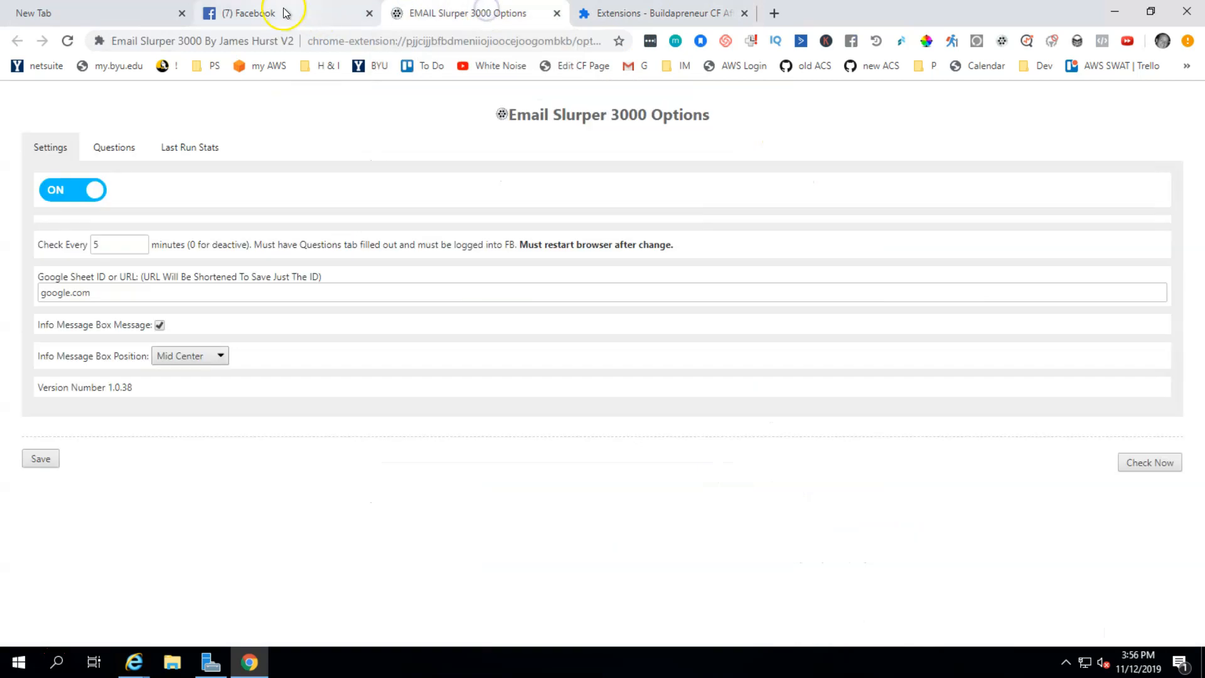
click(286, 14)
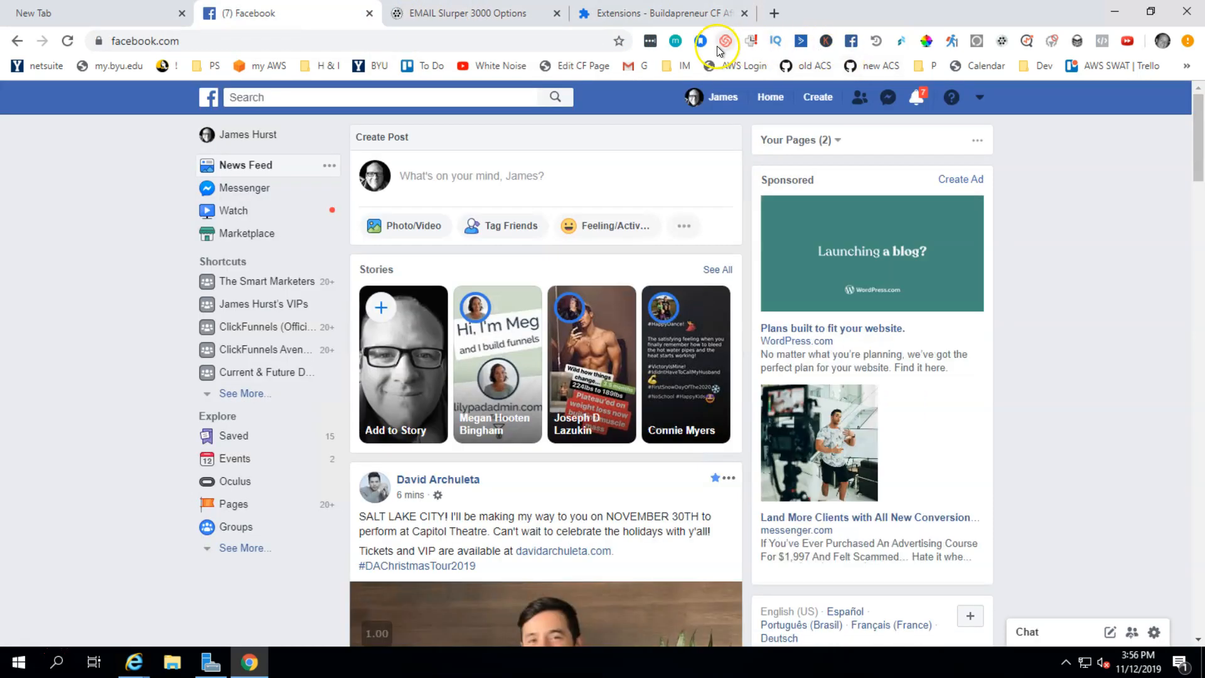
Step: Set Super Auto Refresh Plus to reload the Facebook tab every 8 minutes, then reload it
click(878, 43)
click(854, 223)
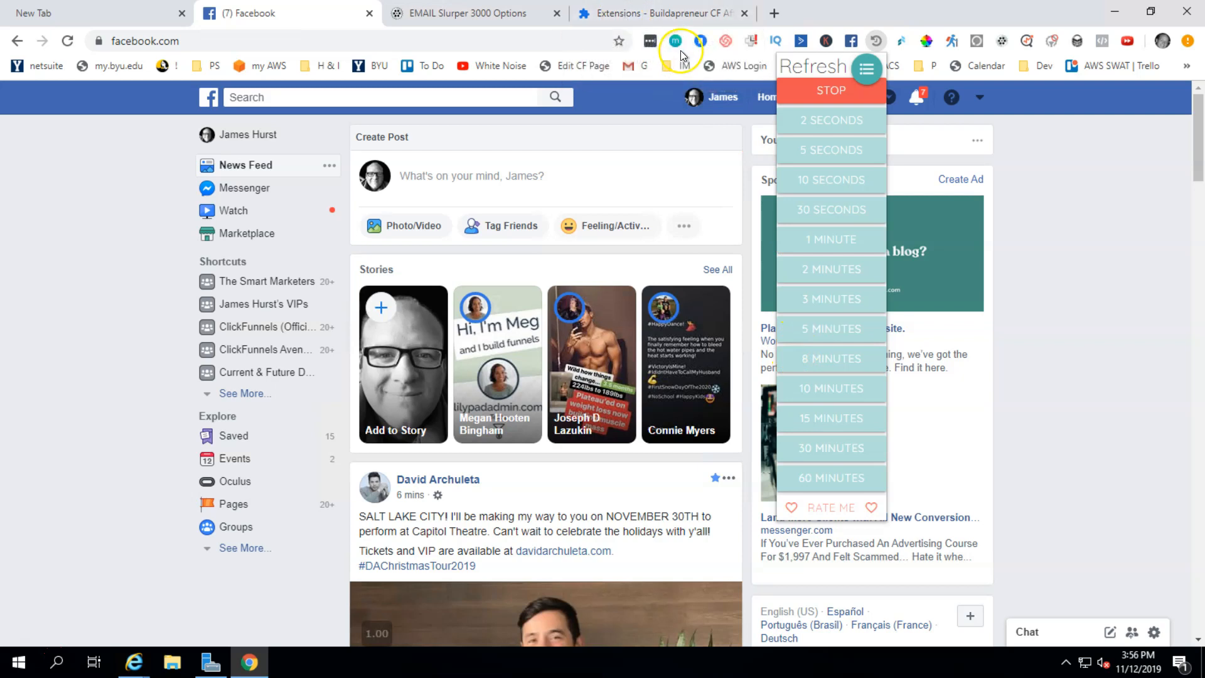
click(674, 16)
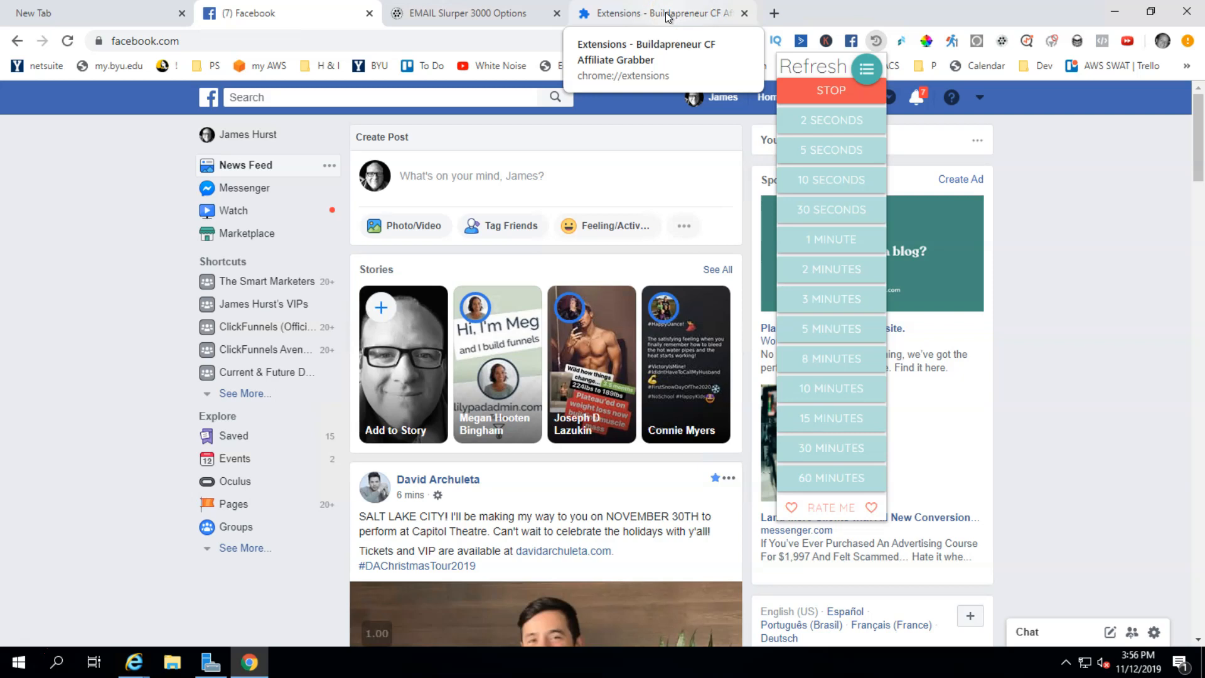
click(835, 365)
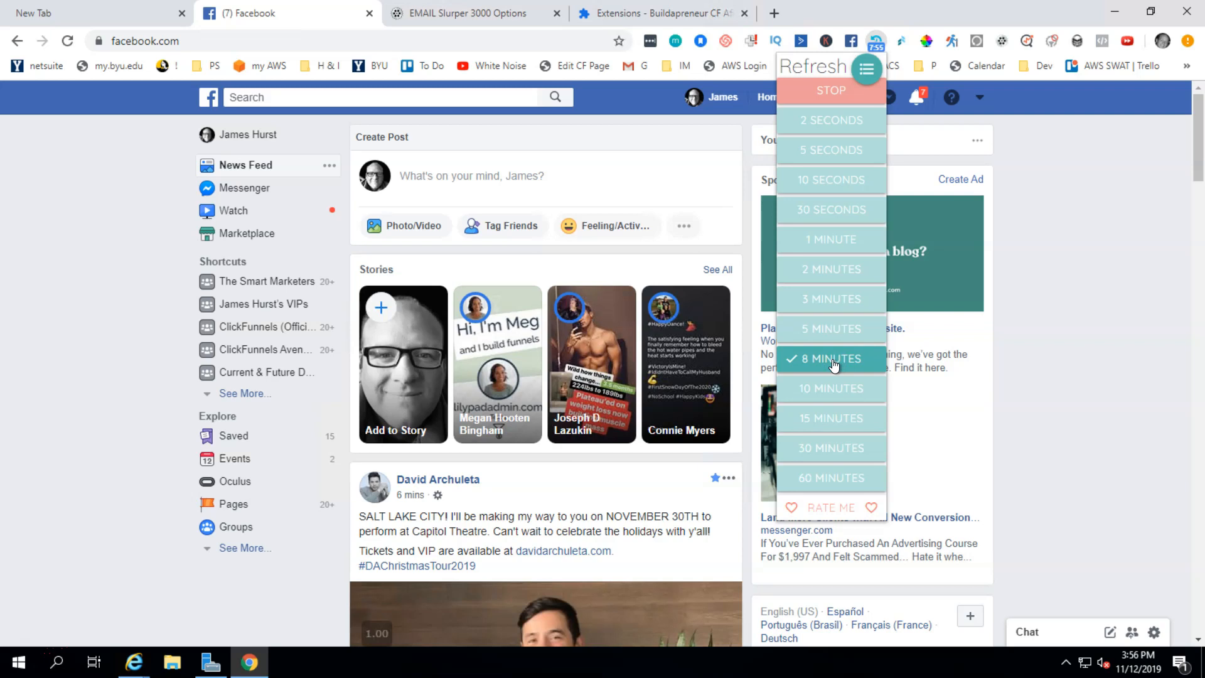
click(124, 297)
click(69, 42)
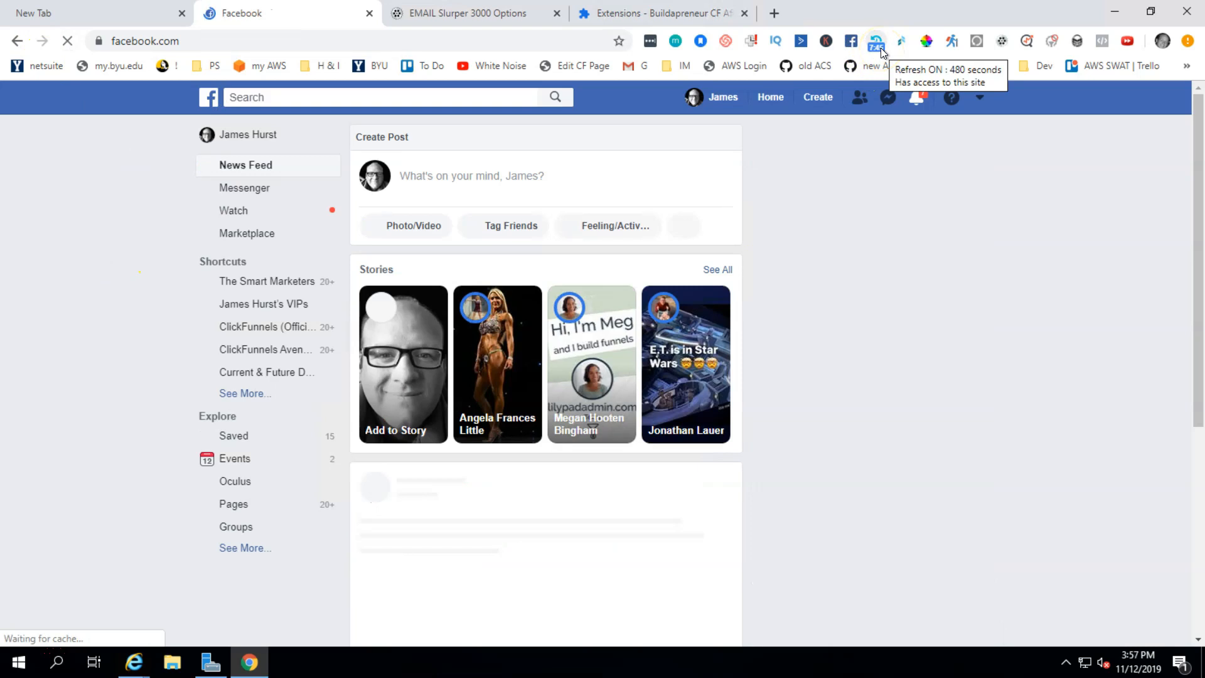
Step: Replace the Extensions tab's address with clickfunnels.com and load the site
click(618, 14)
click(571, 39)
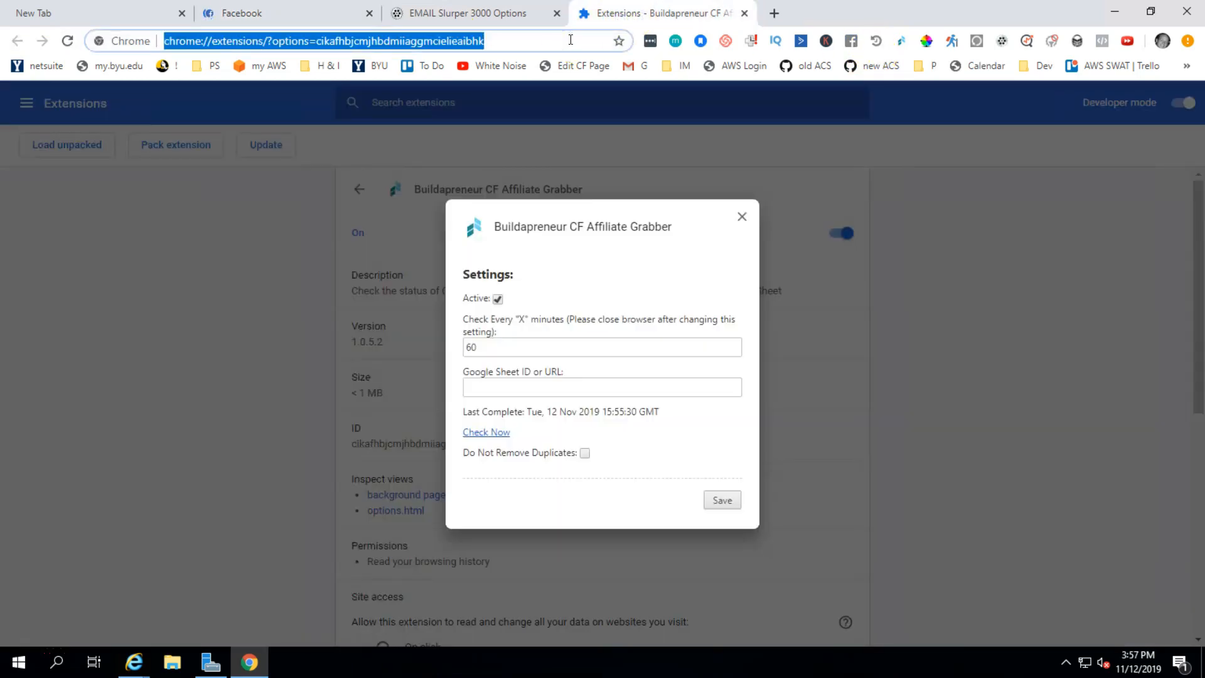
text(clic)
key(Return)
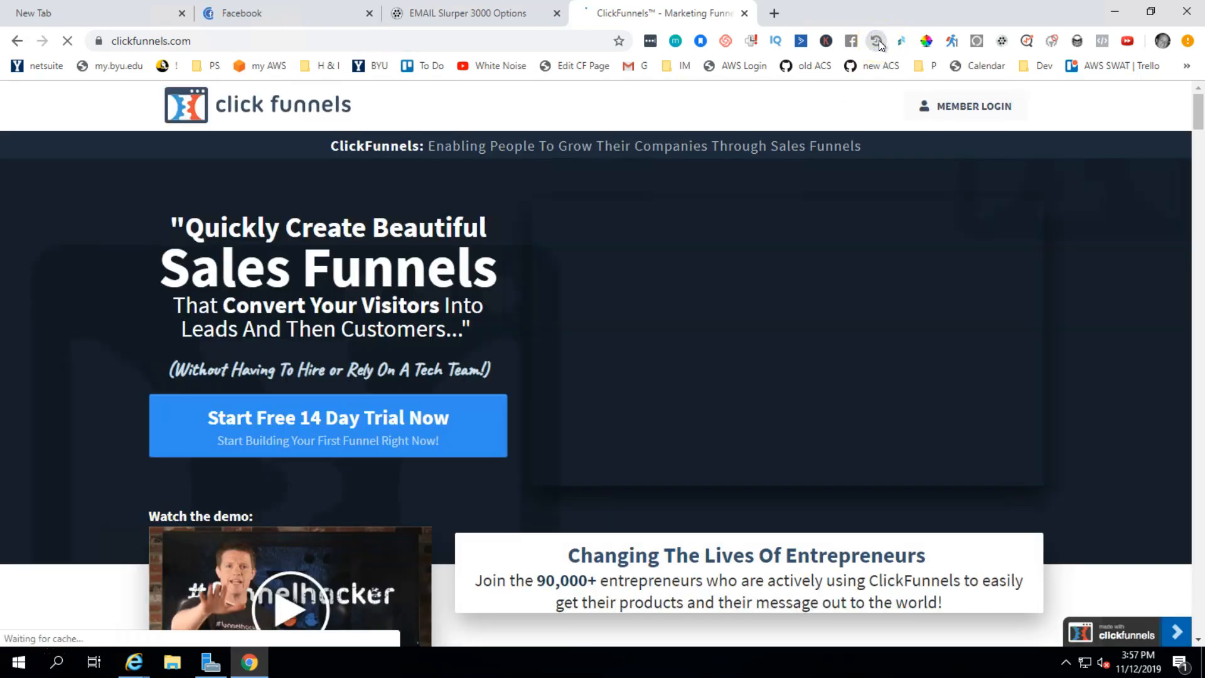
Step: Set the clickfunnels.com tab to auto-refresh every 15 minutes and minimize Chrome
click(877, 41)
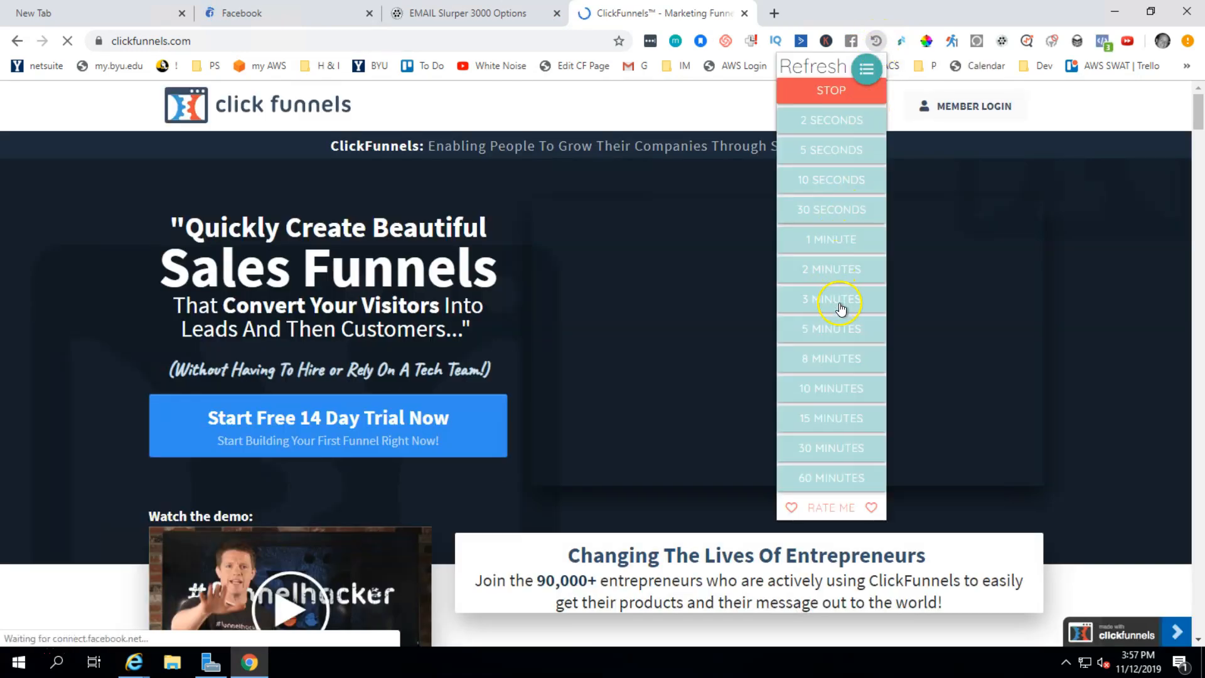
click(838, 329)
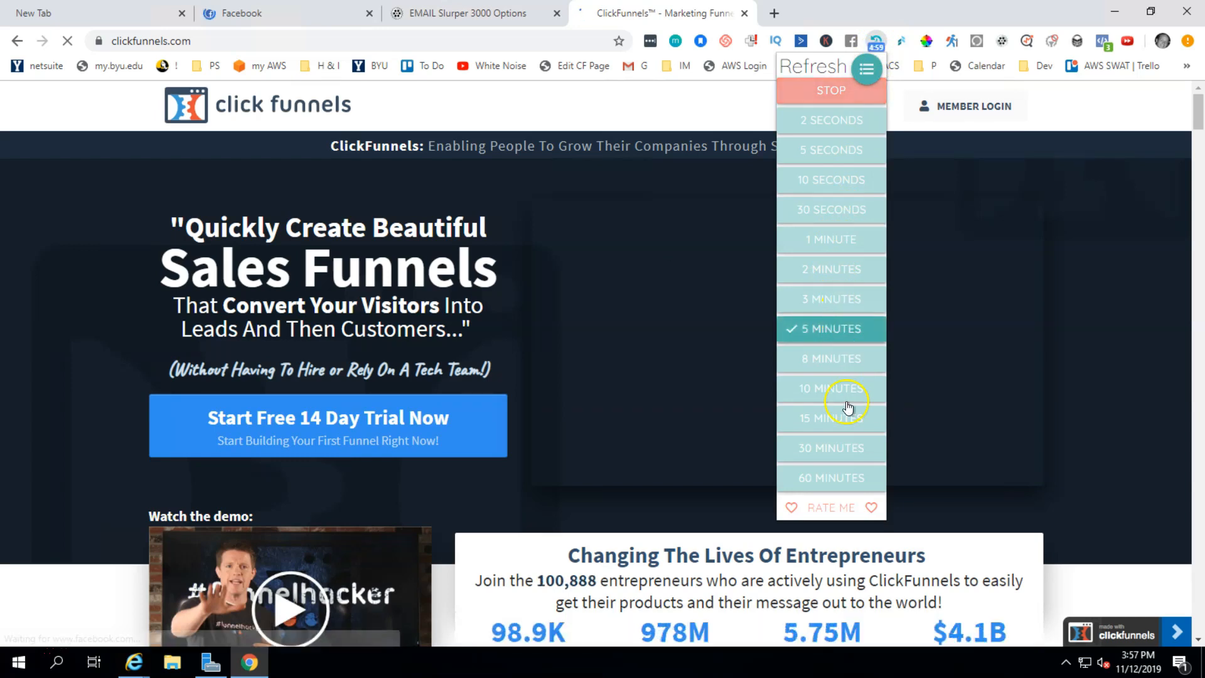
click(838, 418)
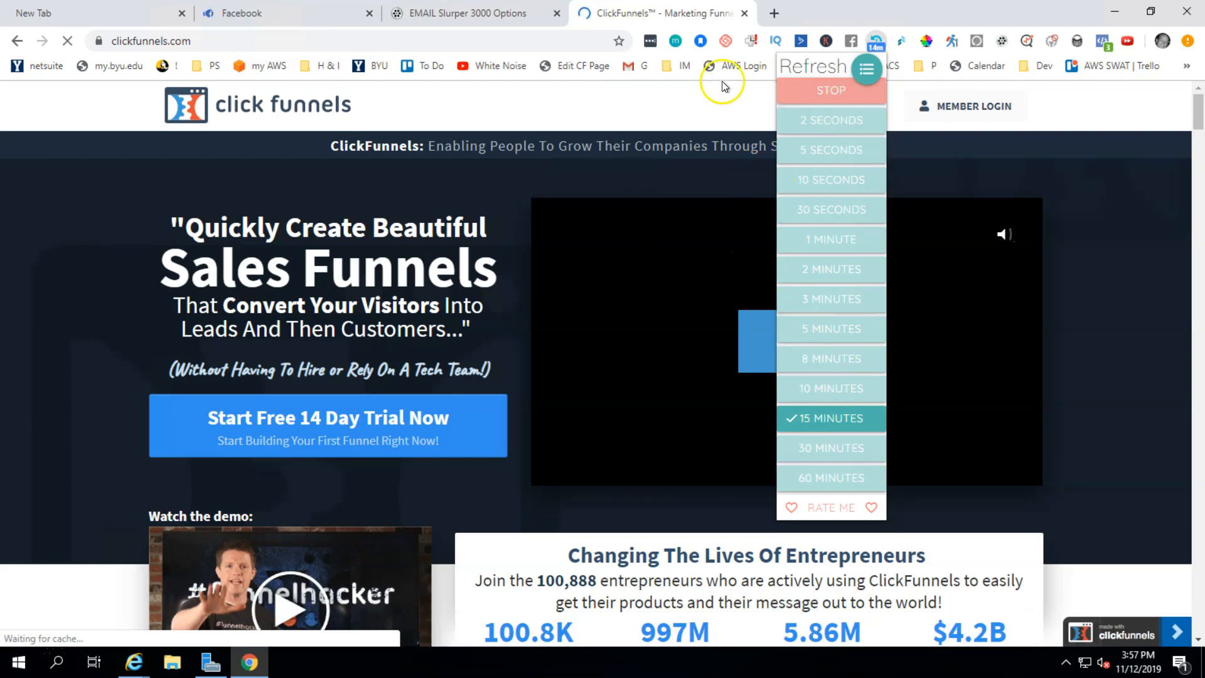
click(1115, 14)
click(1105, 18)
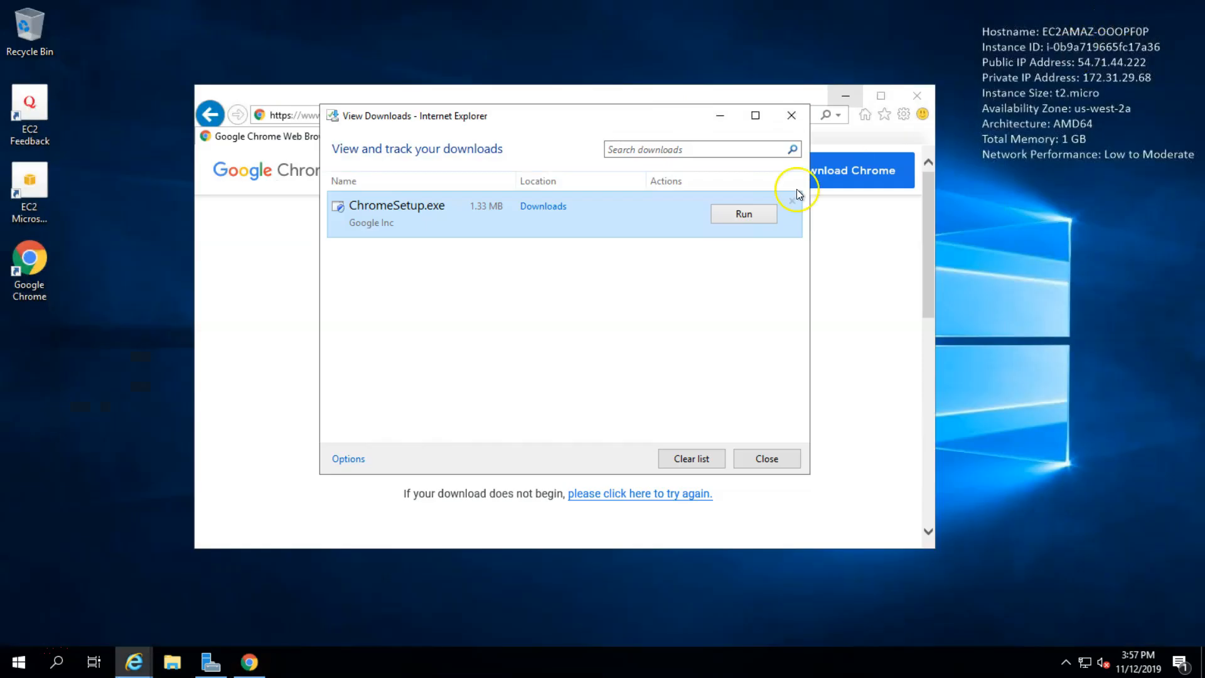
Step: Close Internet Explorer's downloads list and IE, restore and reposition remote Chrome, then disconnect
click(790, 119)
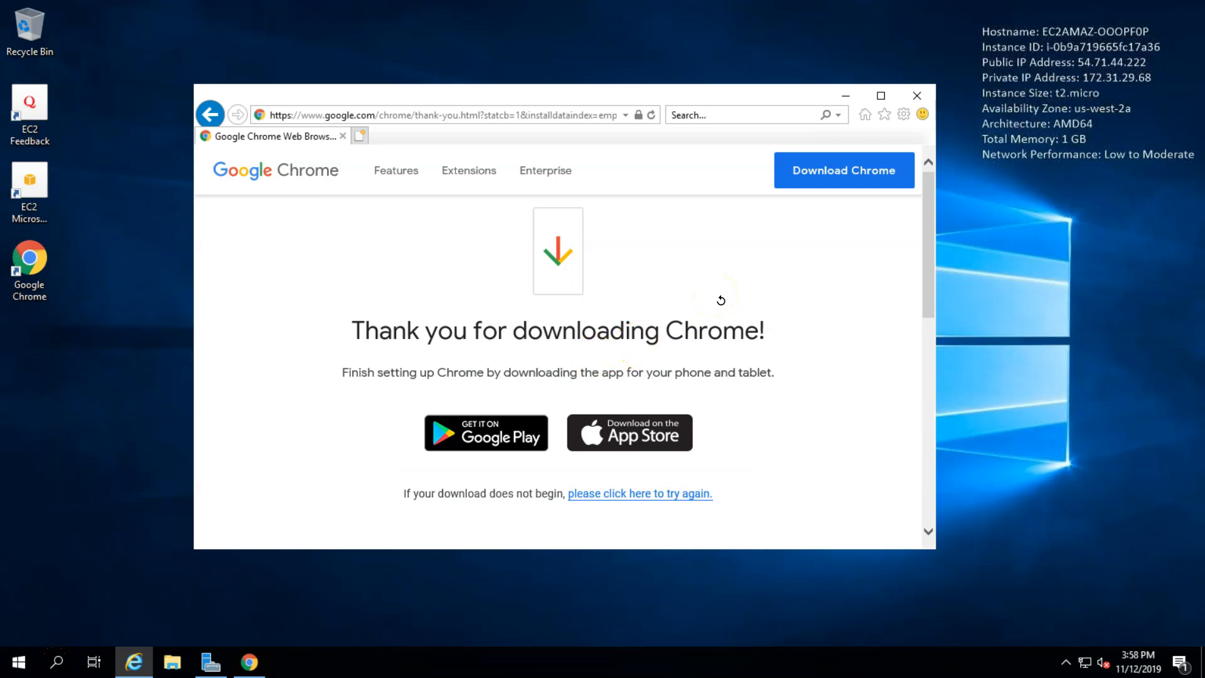
click(254, 668)
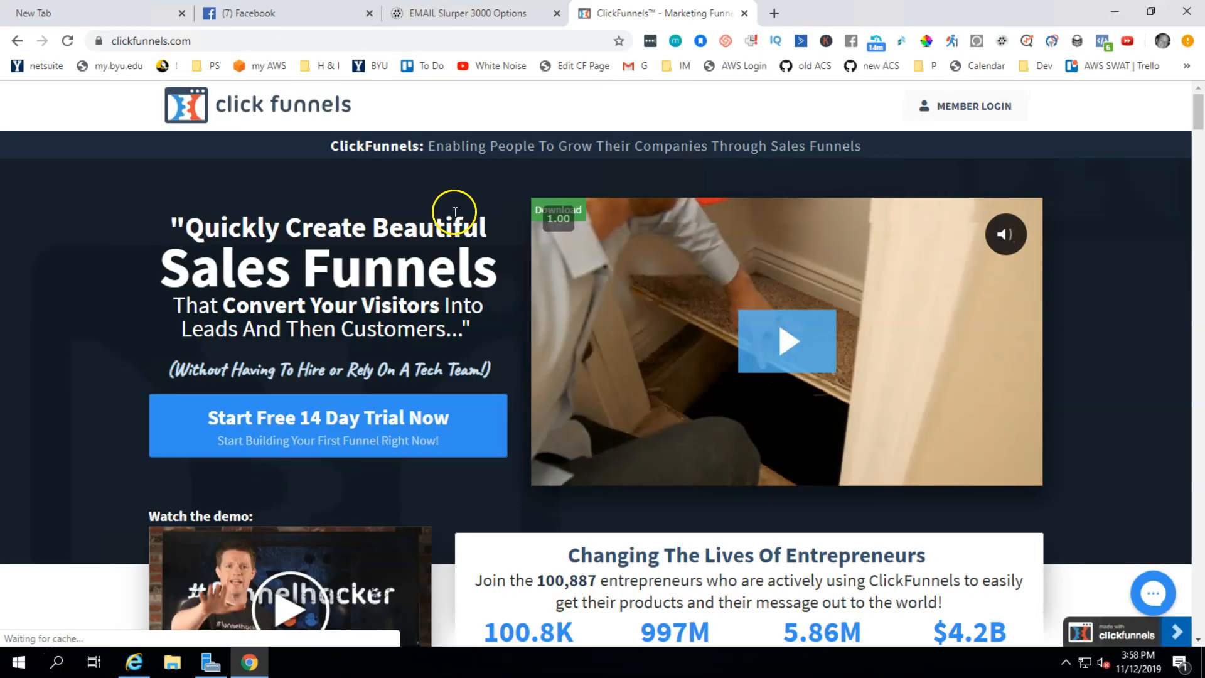
click(1146, 13)
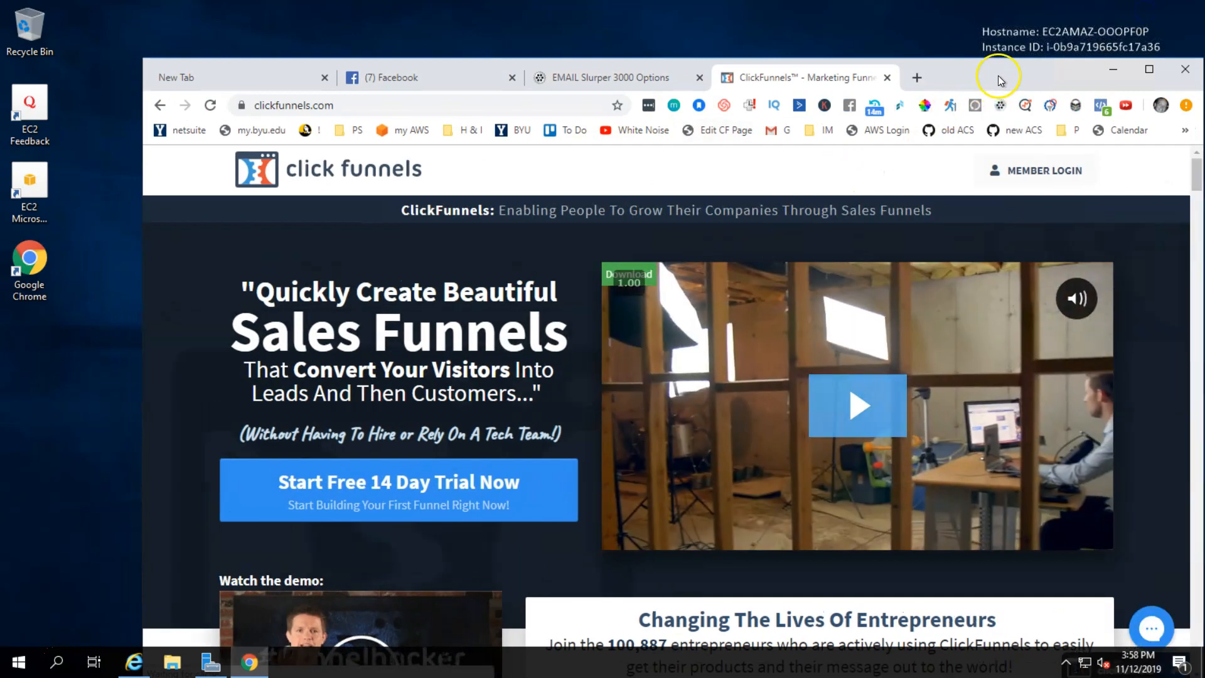
drag(1001, 81, 964, 54)
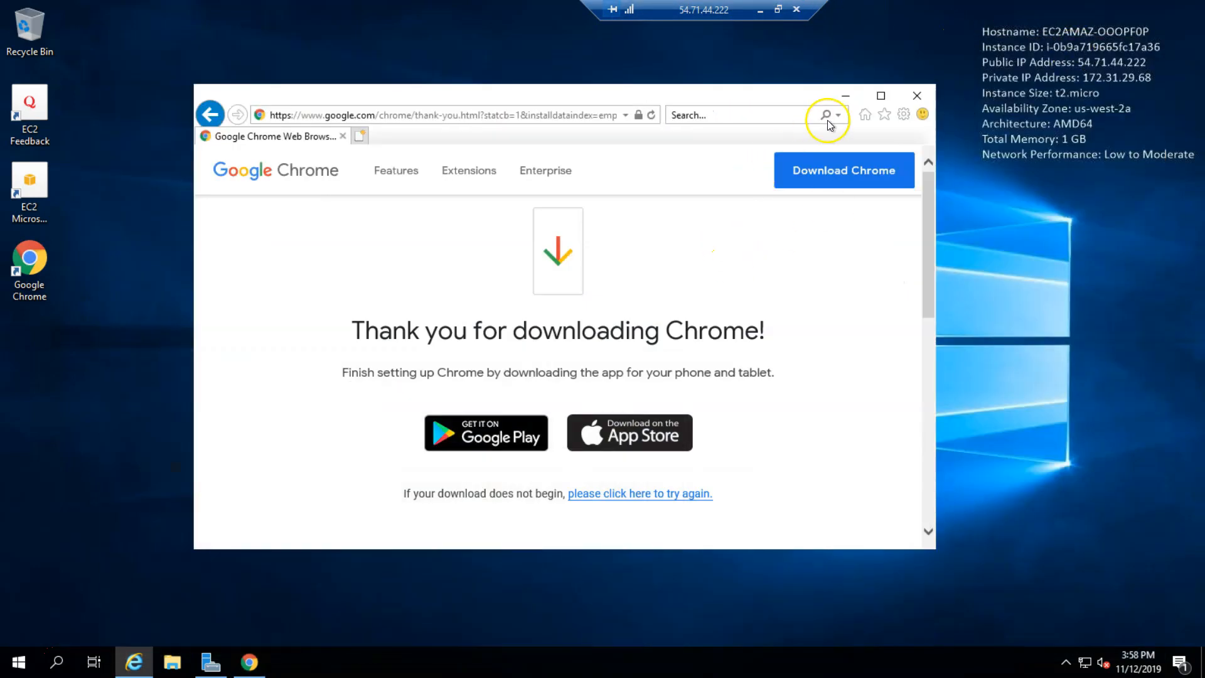
click(912, 97)
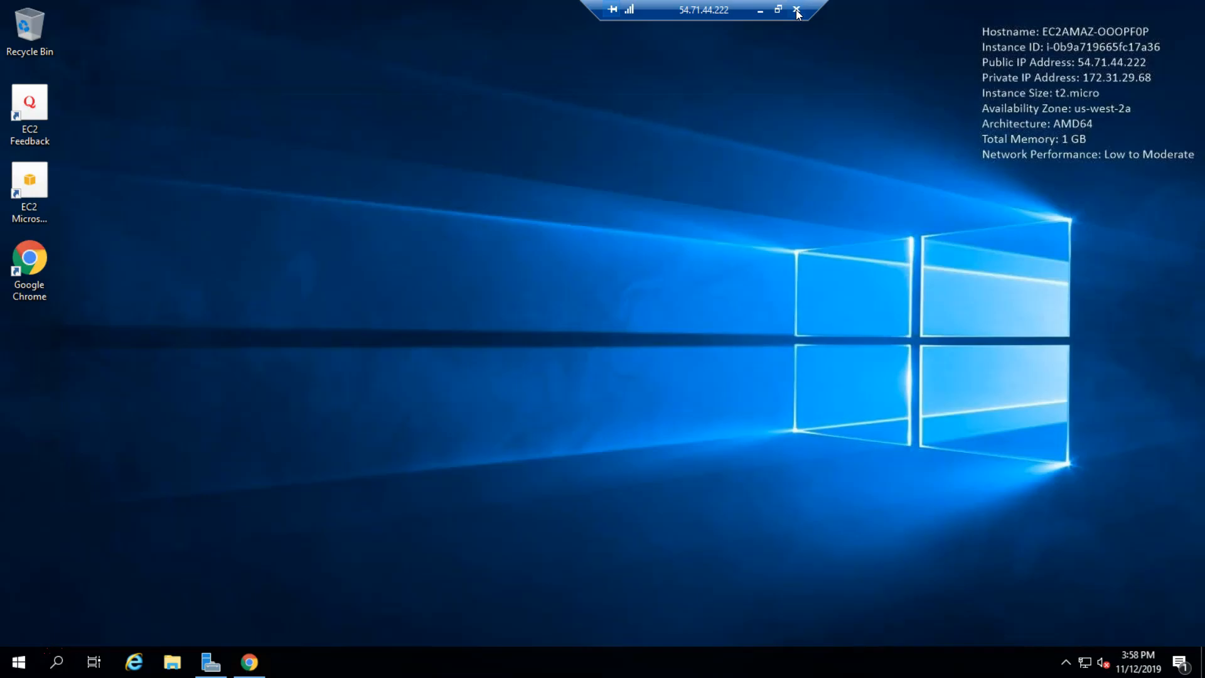
click(797, 11)
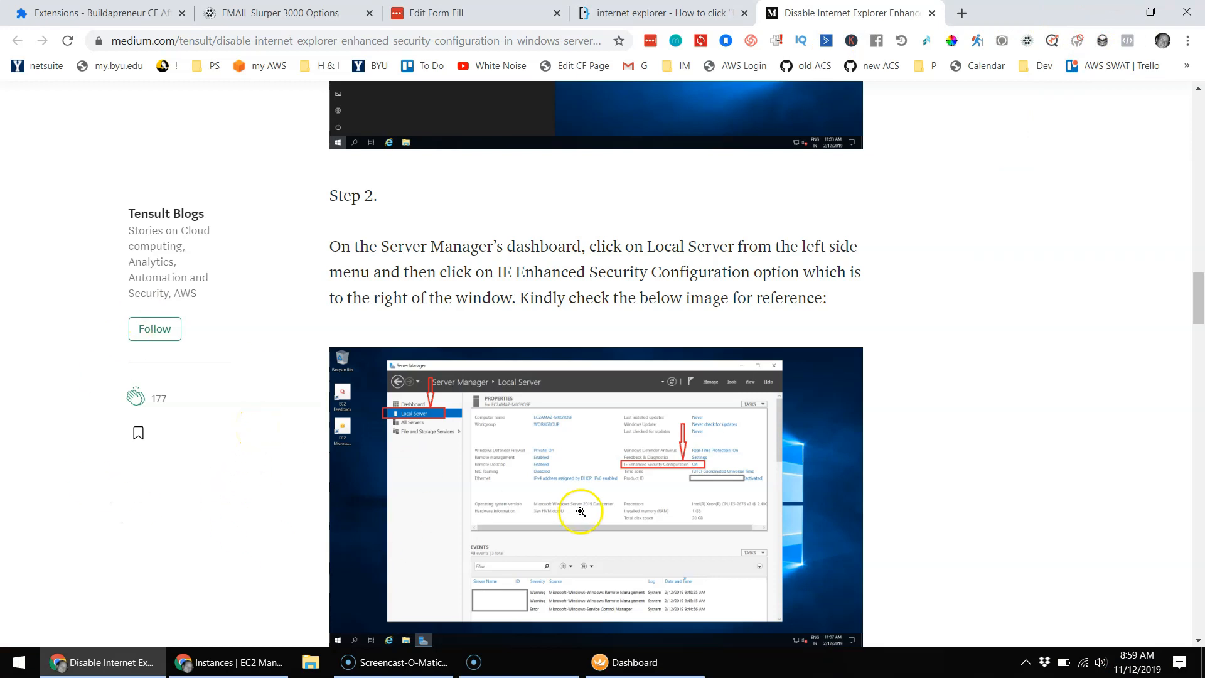
Step: Reconnect to 'my windows computer in the cloud' and show Chrome's Facebook tab still signed in
click(662, 671)
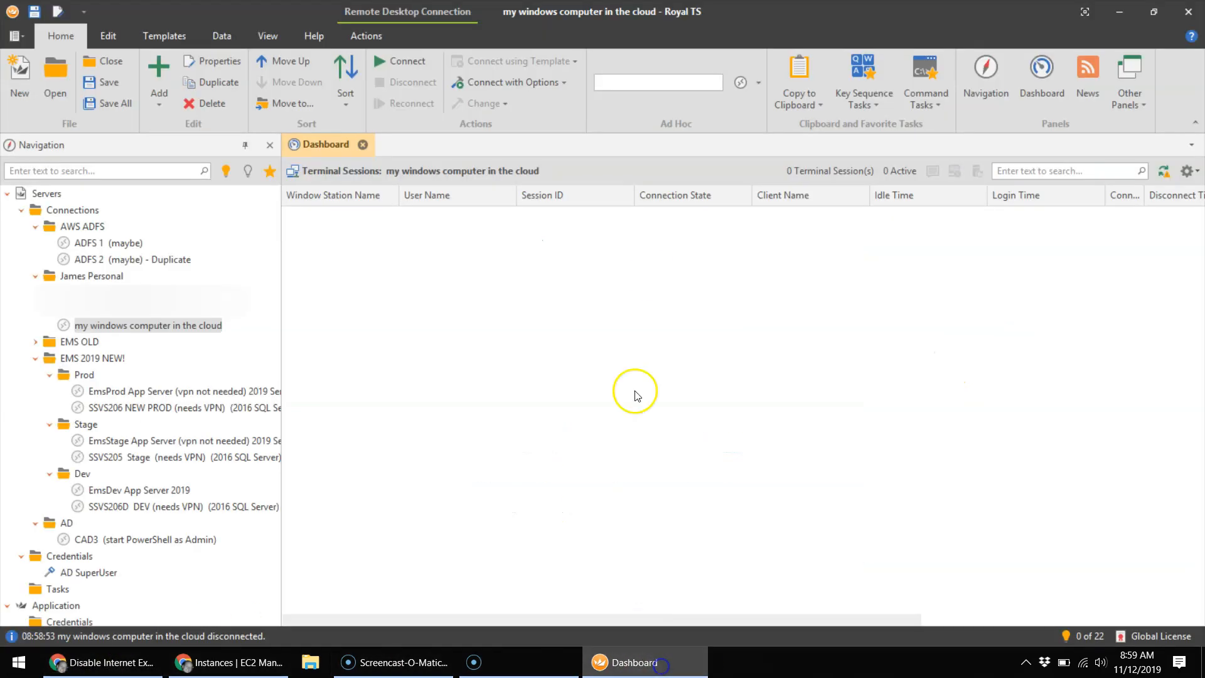
mouse_move(110, 333)
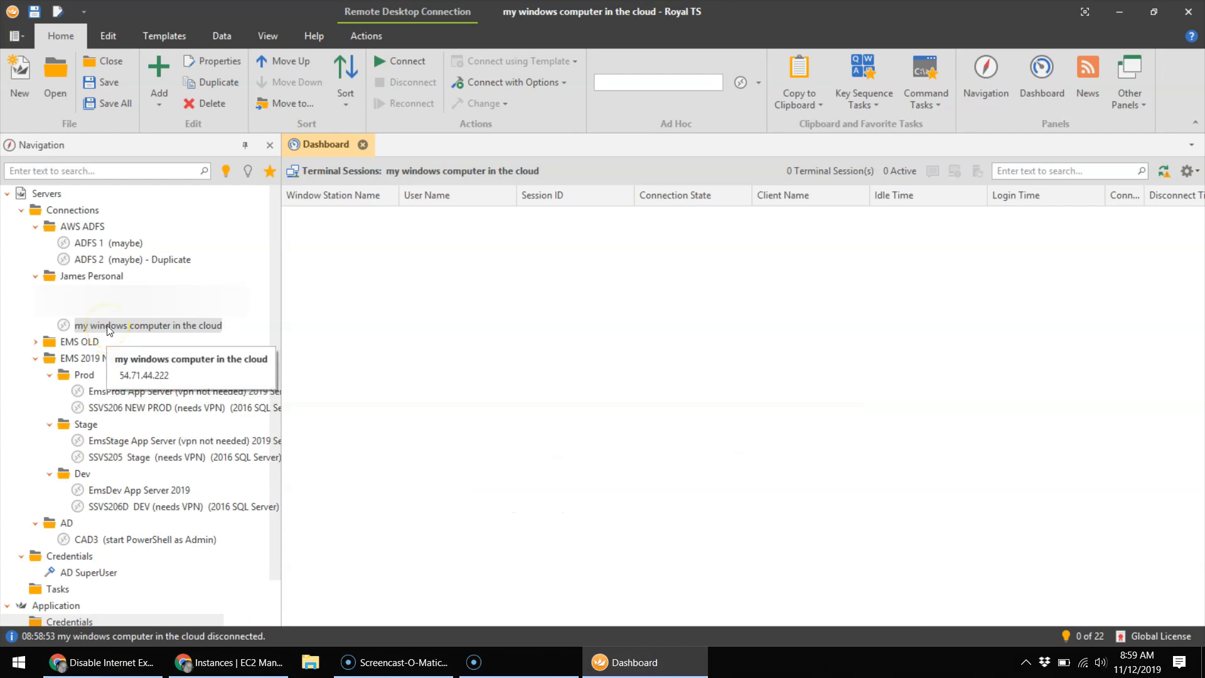
double_click(108, 327)
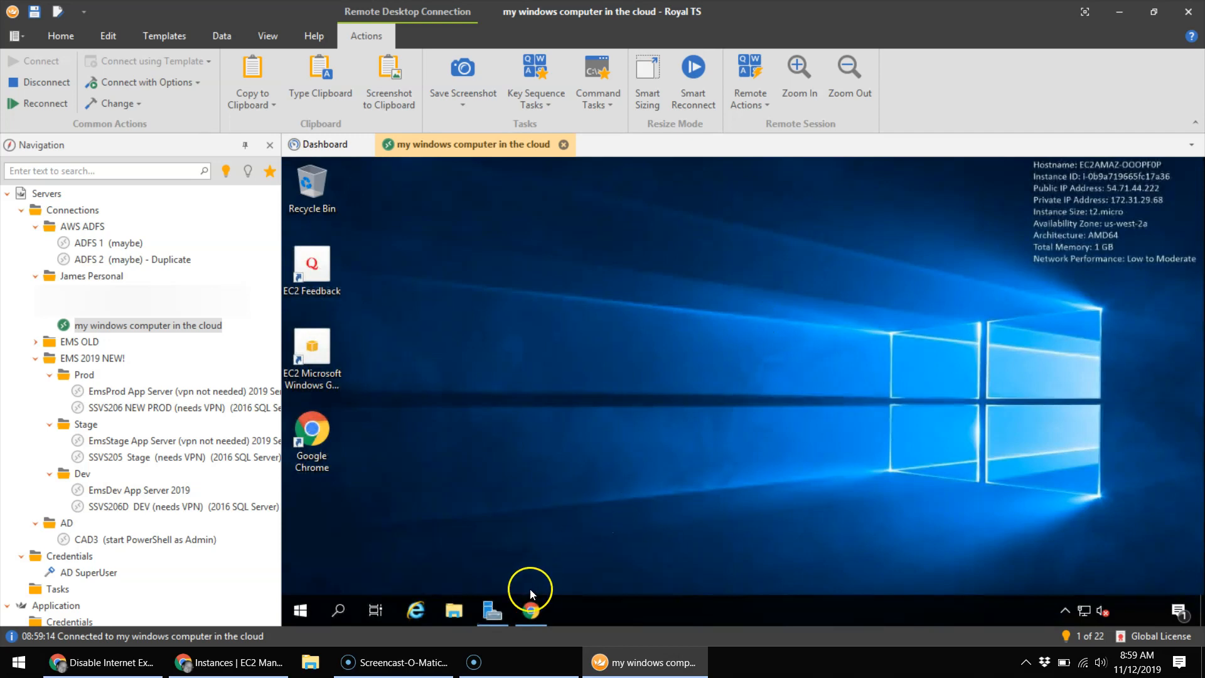
click(532, 612)
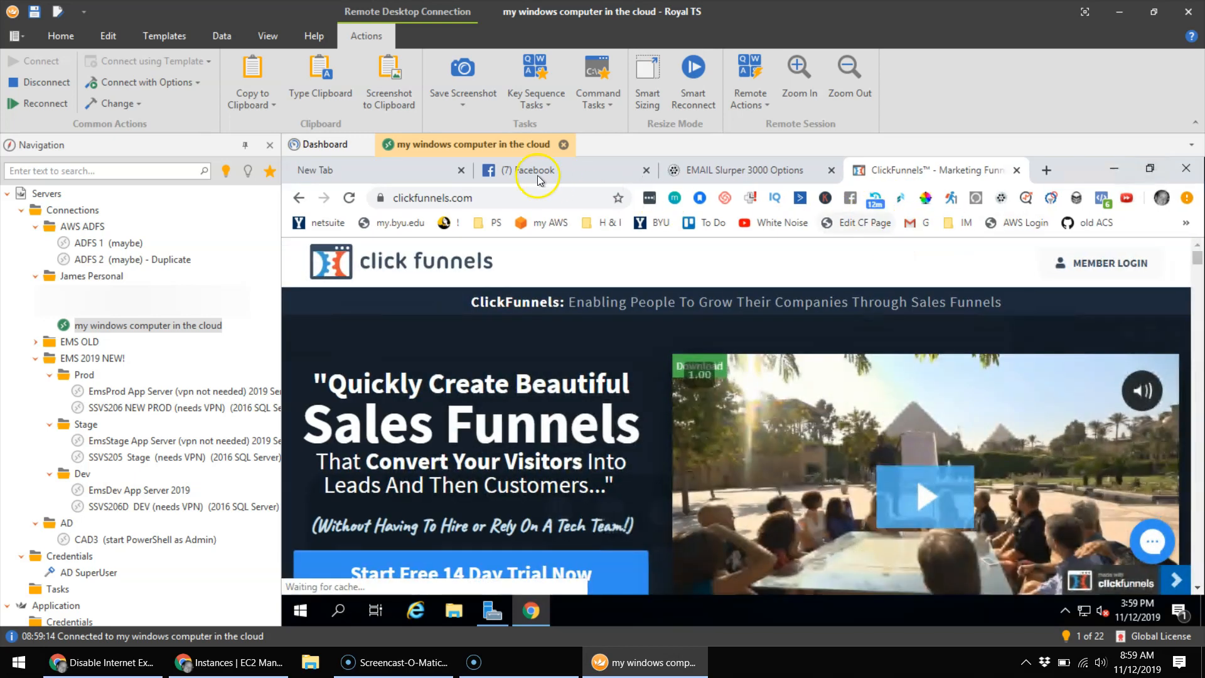
click(537, 172)
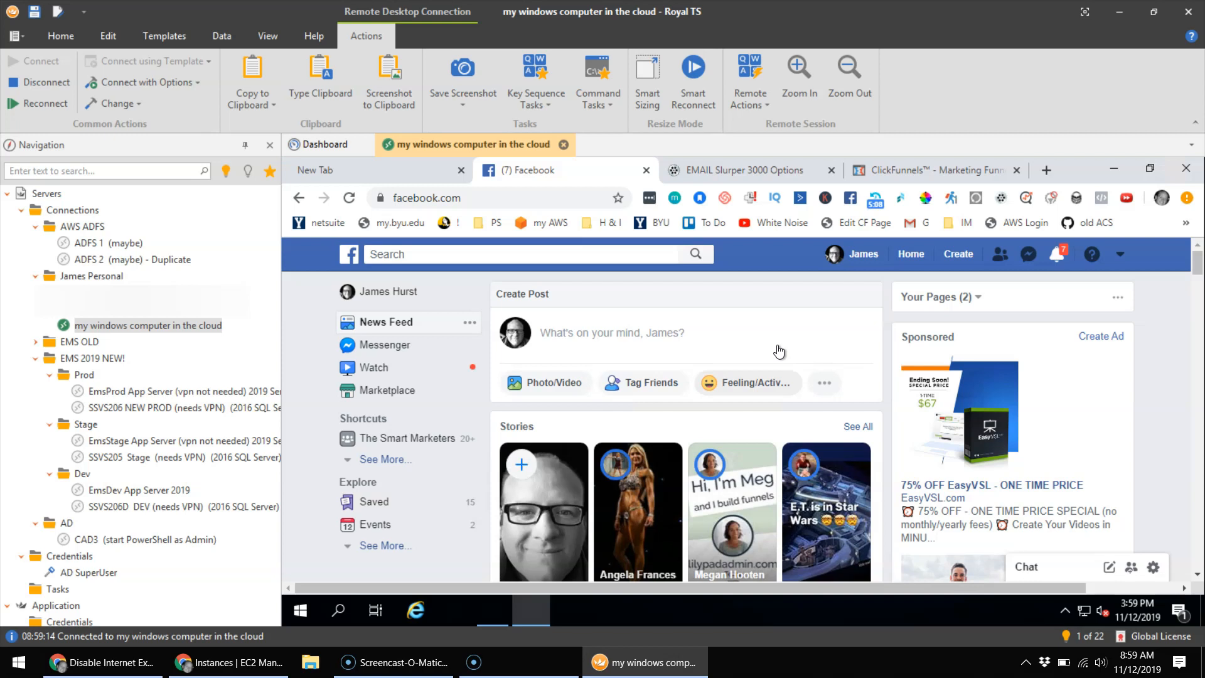